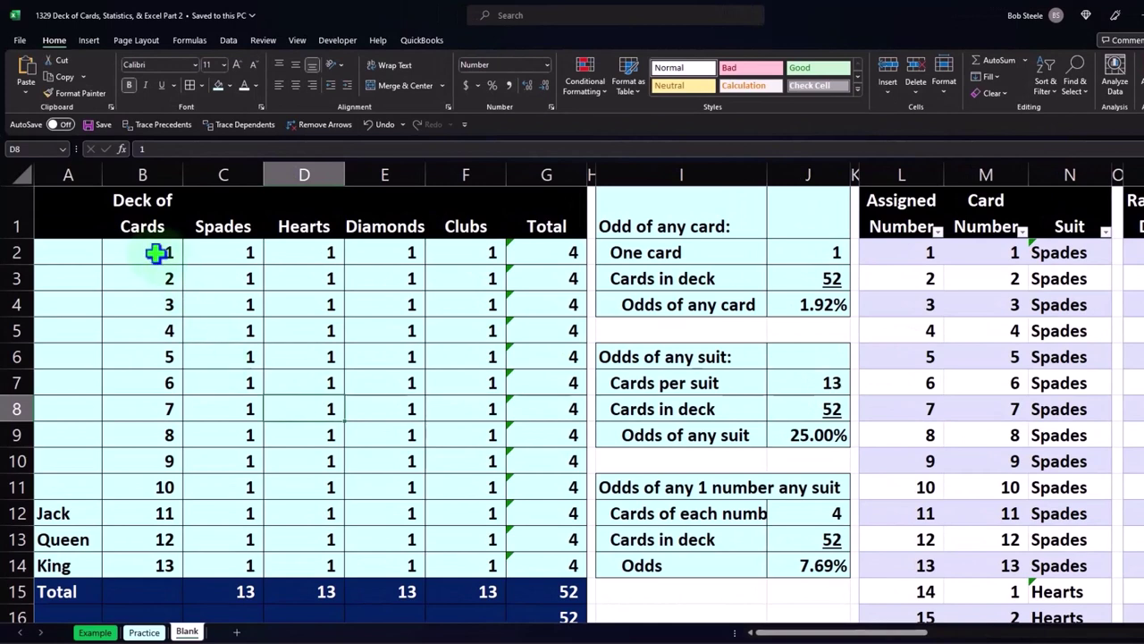
Examine the Spades, Hearts, Diamonds and Clubs counts and the Total formula for card 1 in the Deck of Cards table.
click(156, 253)
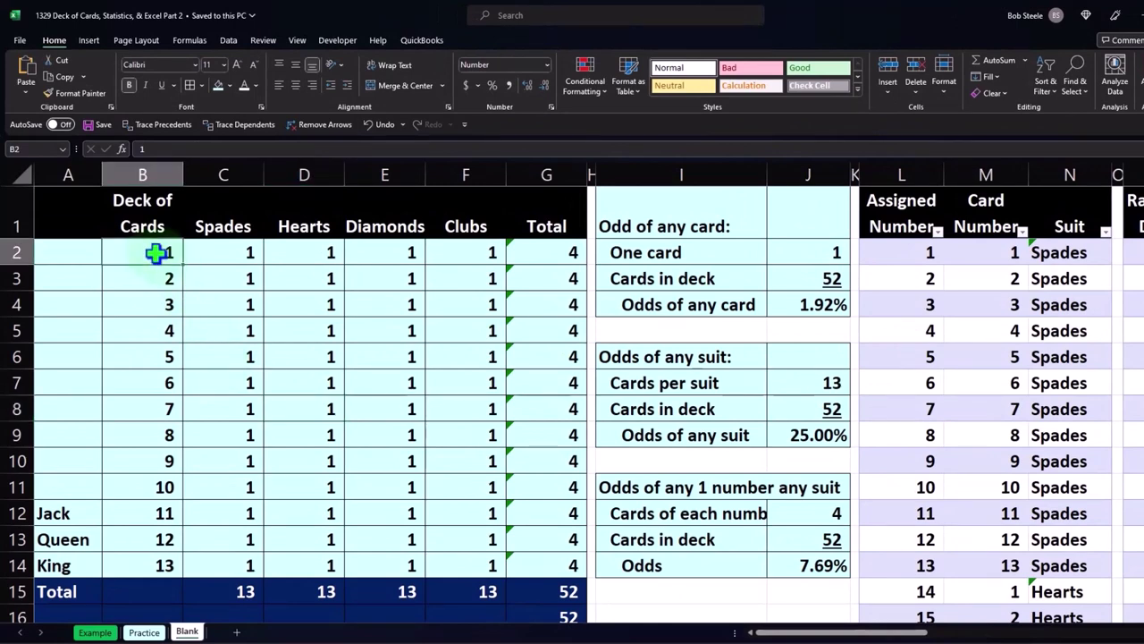
key(Right)
key(Up)
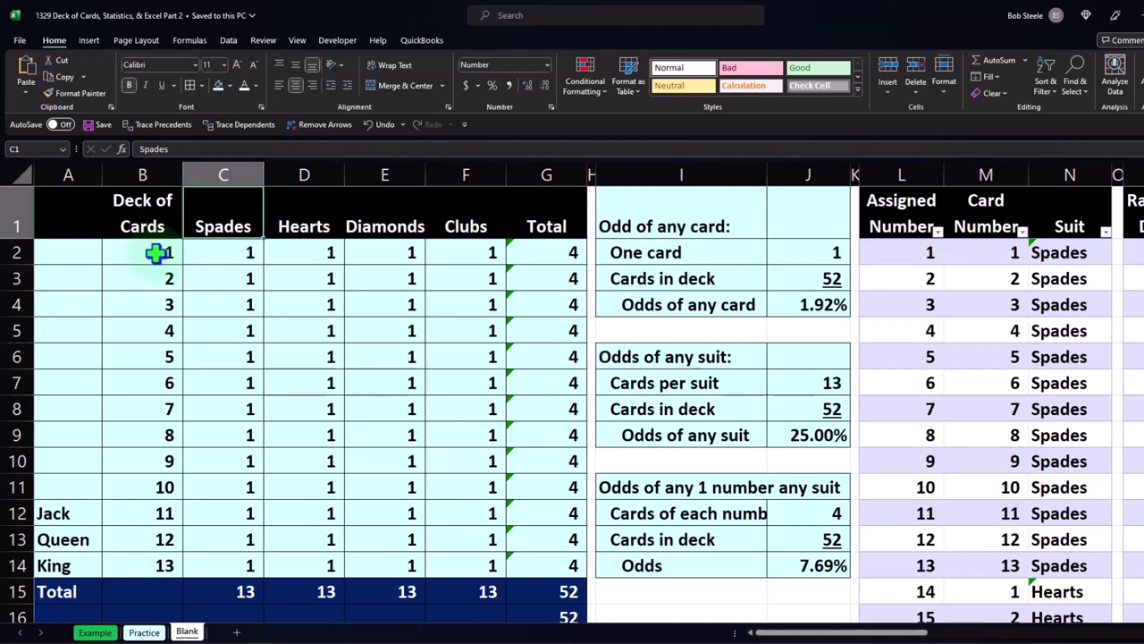
key(Down)
key(Down)
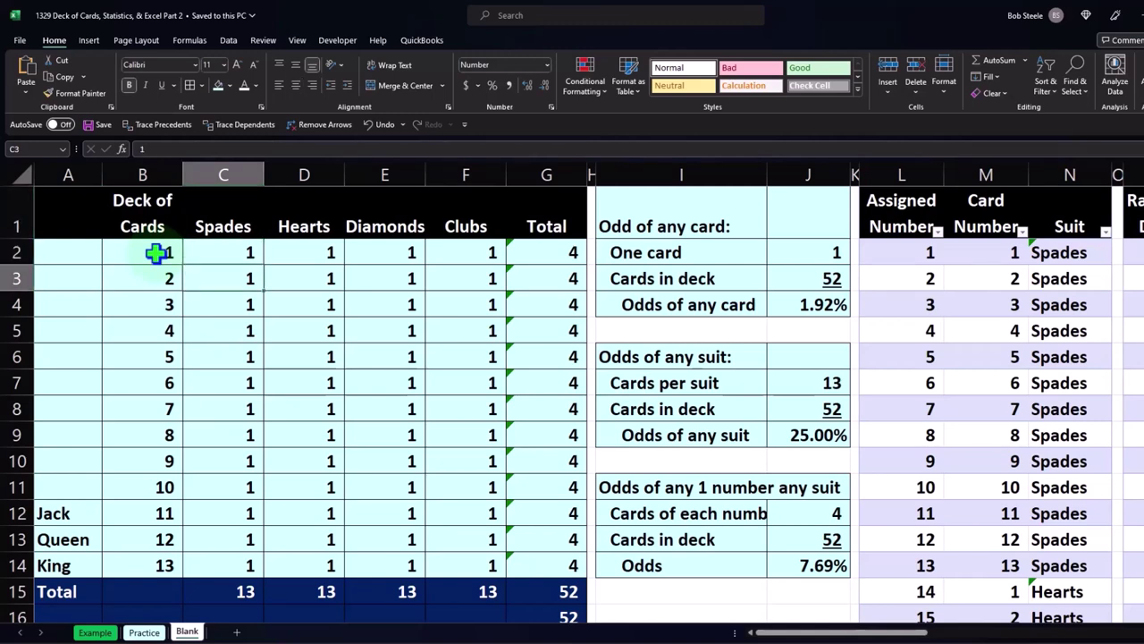
key(Right)
key(Right)
key(Right)
key(Right)
key(Up)
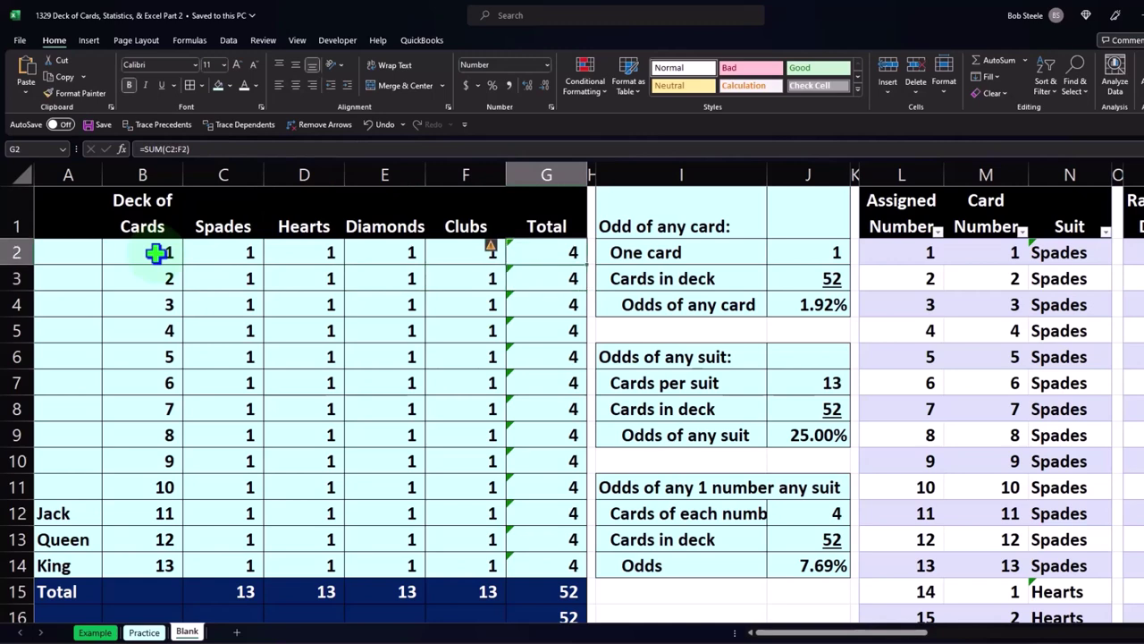
key(Left)
key(Left)
key(Left)
key(Left)
key(Left)
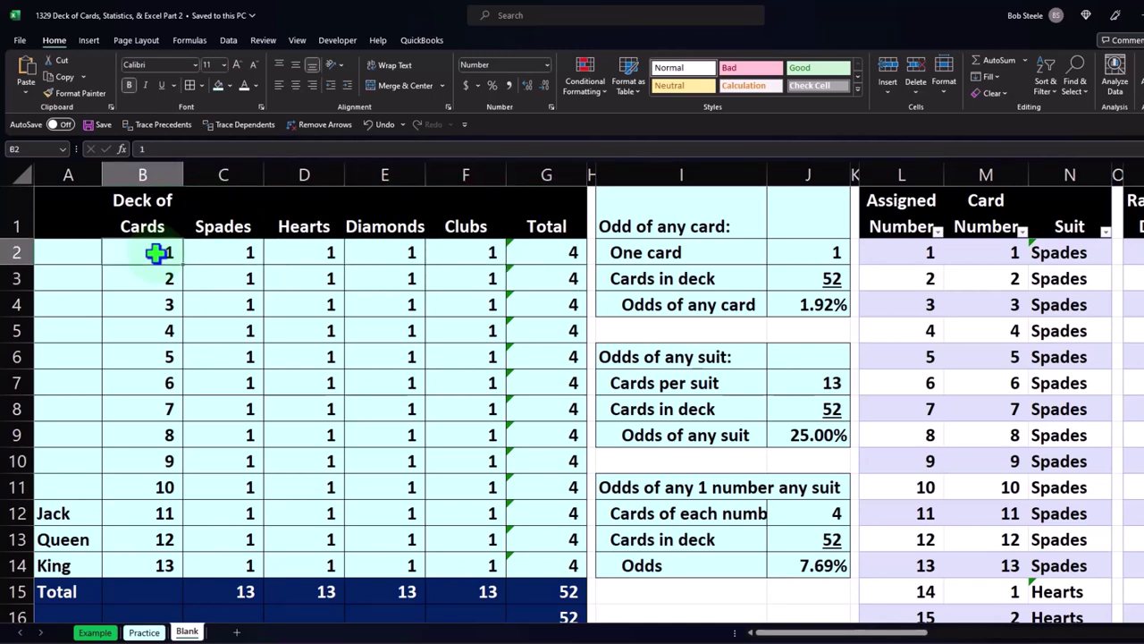
Examine the Deck of Cards numbers down to the Jack, Queen and King rows.
key(Down)
key(Down)
key(Down)
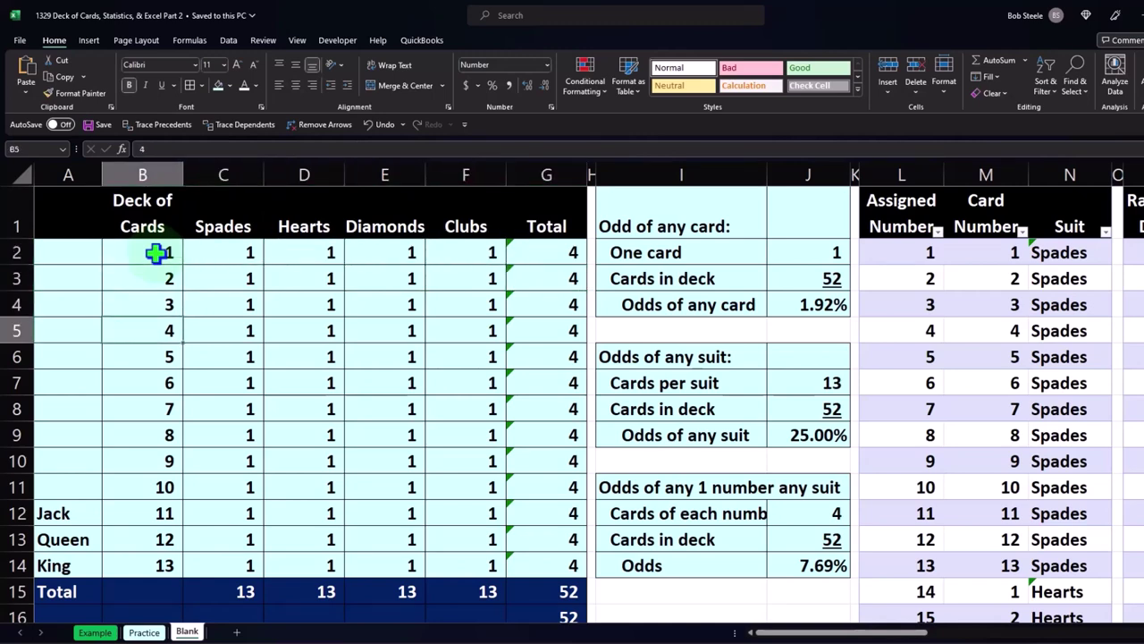
key(Right)
key(Right)
key(Down)
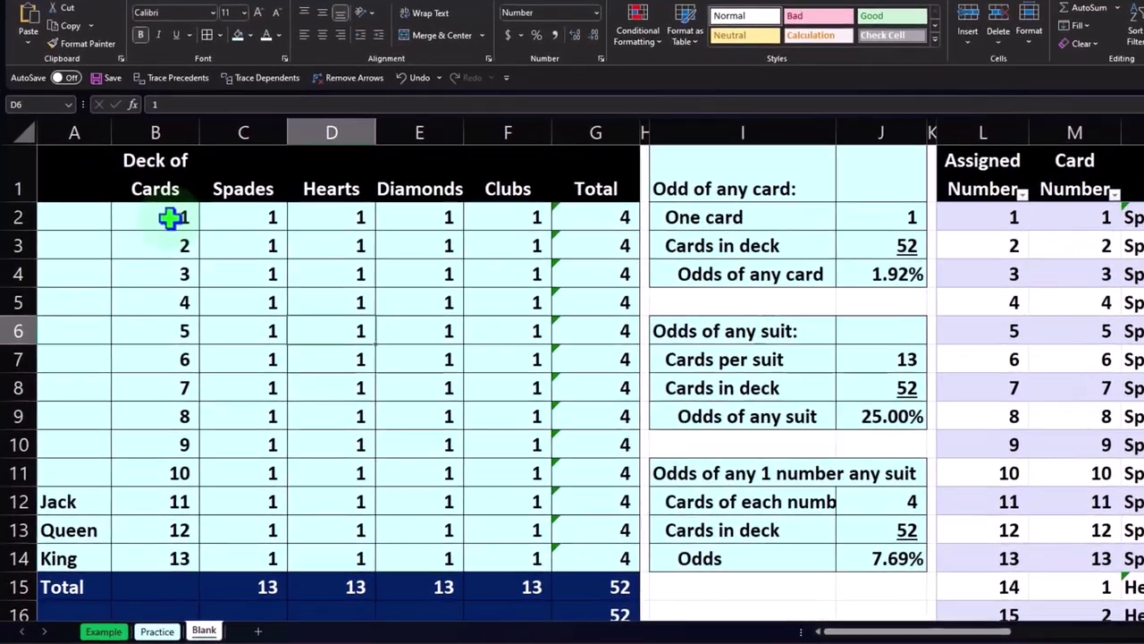
key(Down)
key(Down)
key(Down)
key(Down)
key(Down)
key(Down)
key(Left)
key(Left)
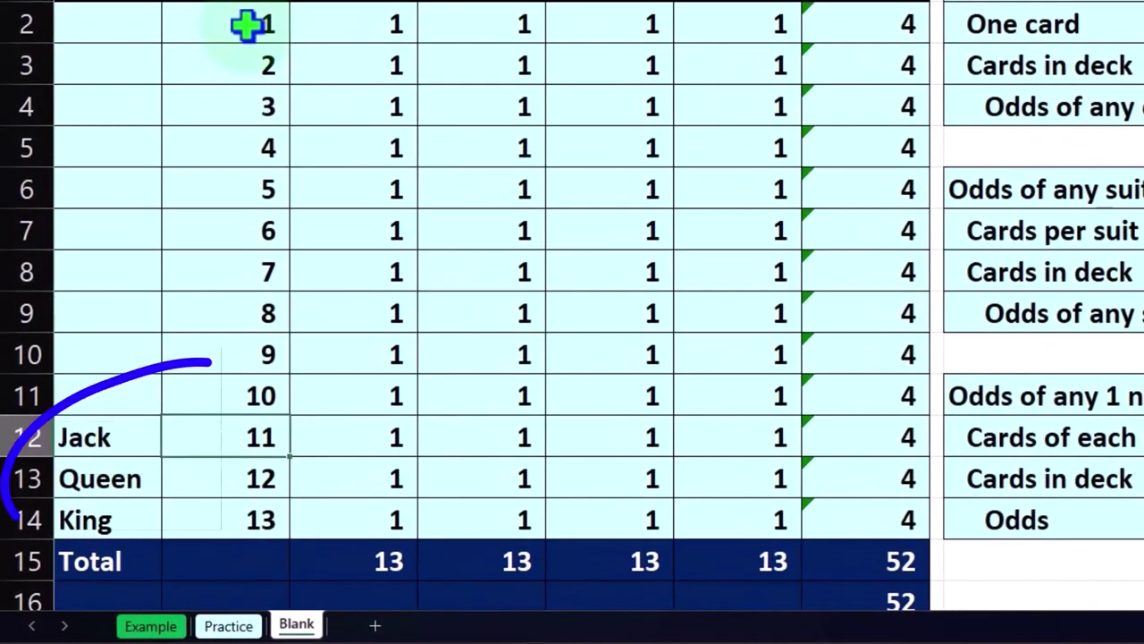
key(Down)
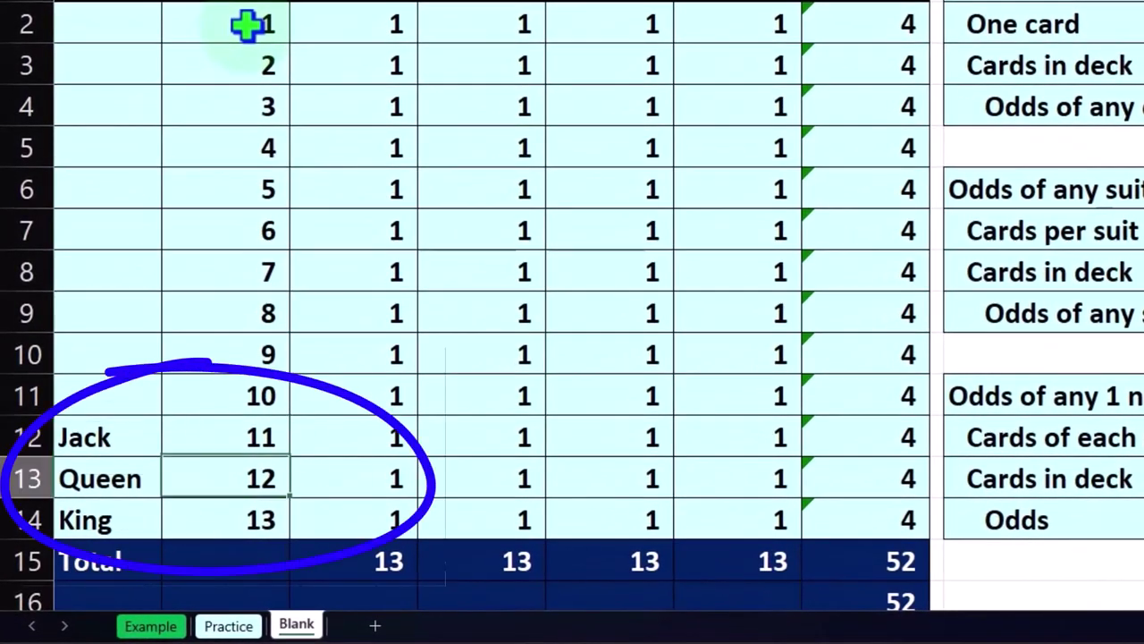
key(Down)
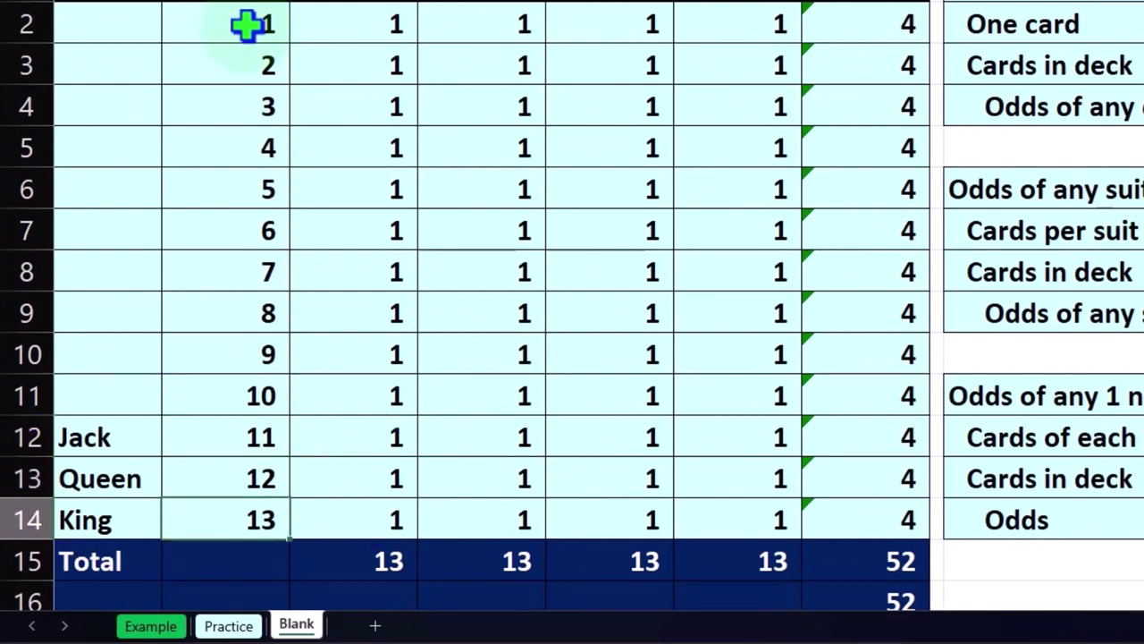
Examine the deck table's Total row across the suits and the Total column up to its header.
key(Down)
key(Right)
key(Right)
key(Right)
key(Right)
key(Right)
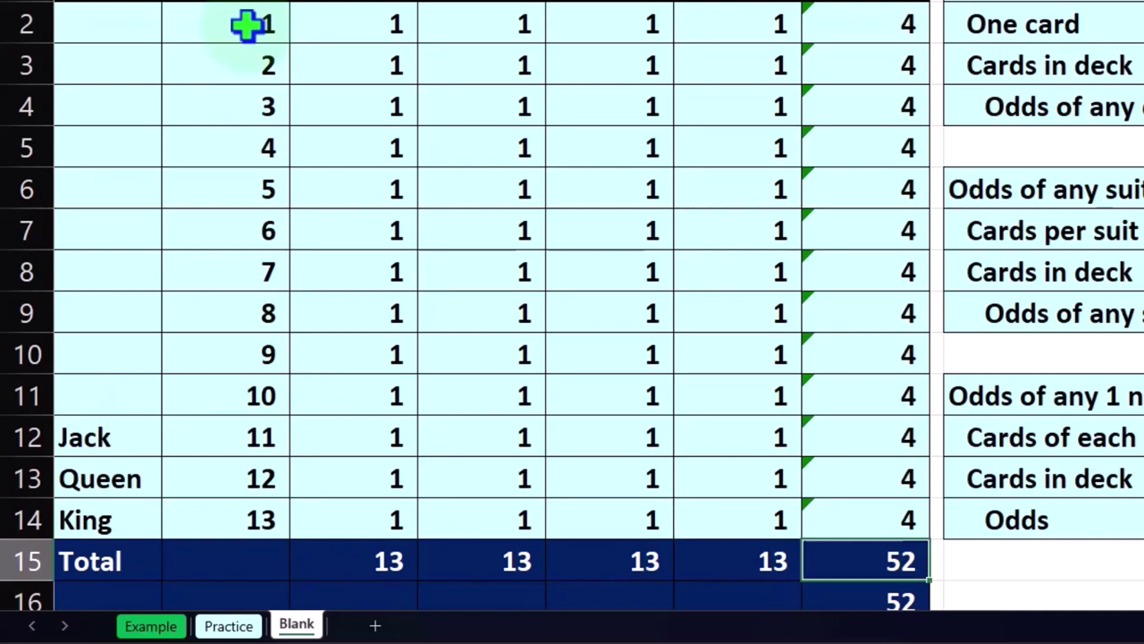
key(Up)
key(Up)
key(Up)
key(Up)
key(Up)
key(Up)
key(Up)
key(Up)
key(Up)
key(Up)
key(Up)
key(Up)
key(Up)
key(Up)
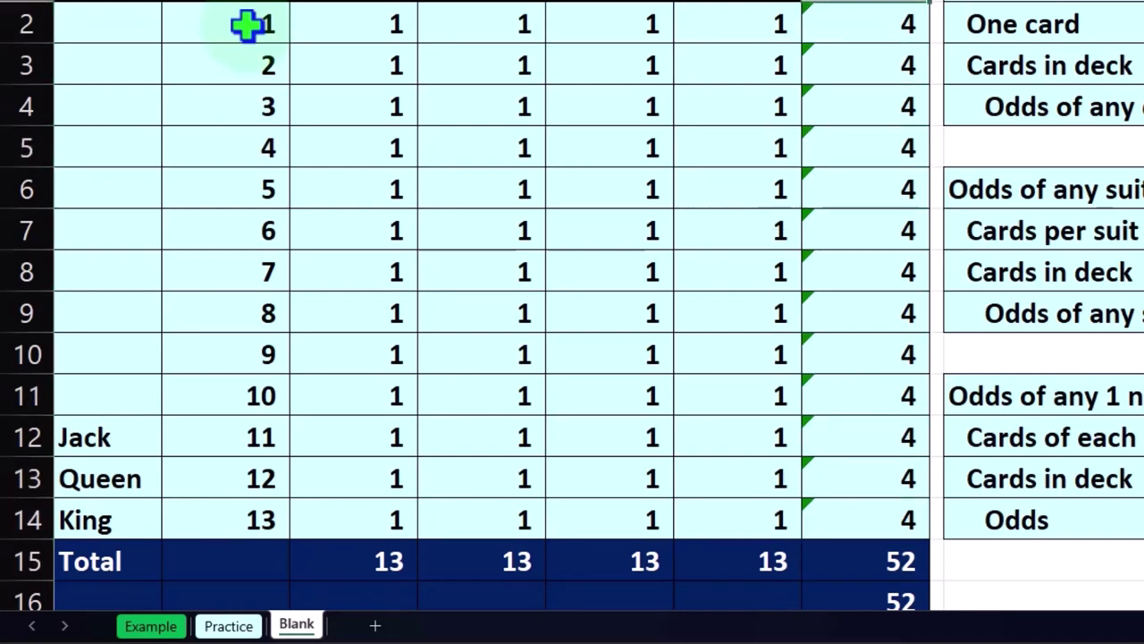
Examine the odds calculations for any card, any suit, and any one number in column J.
key(Down)
key(Right)
key(Right)
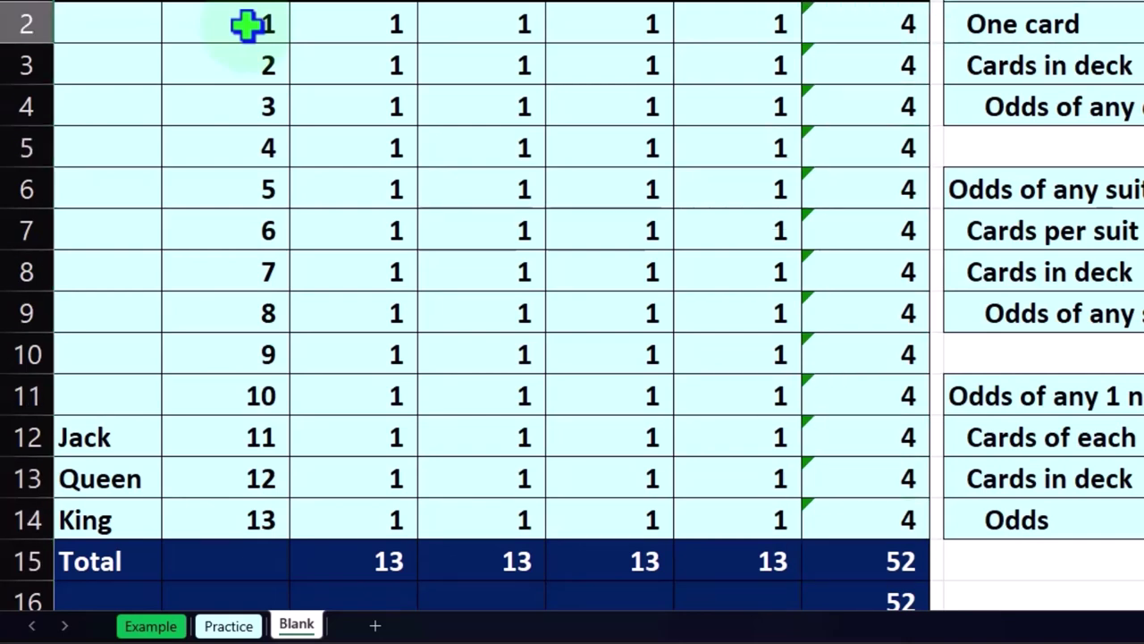
key(Down)
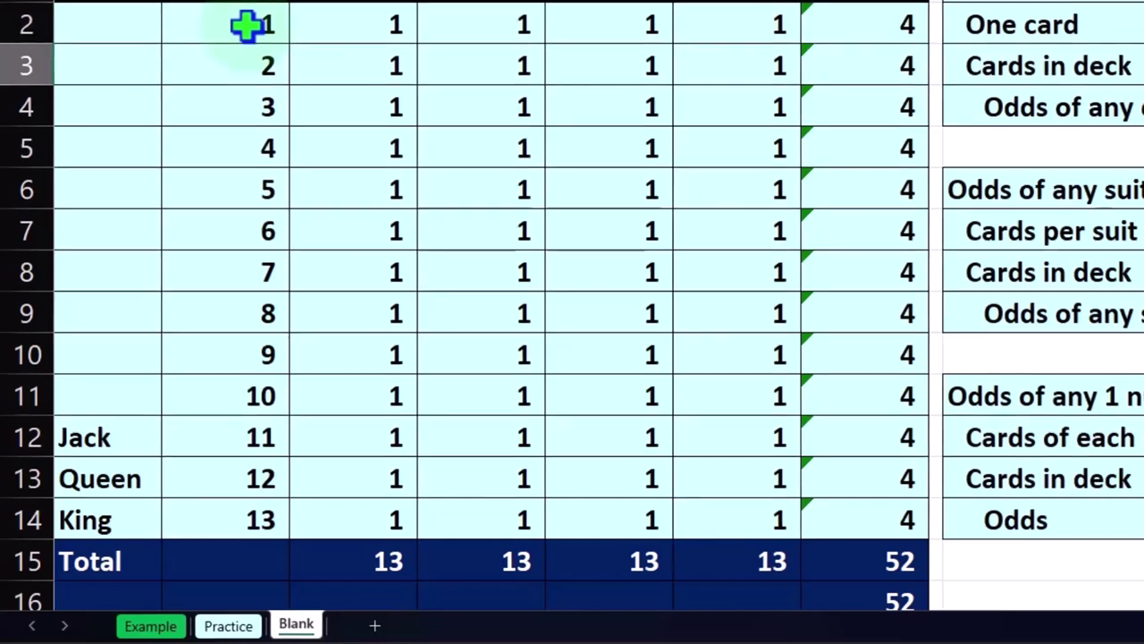
key(Down)
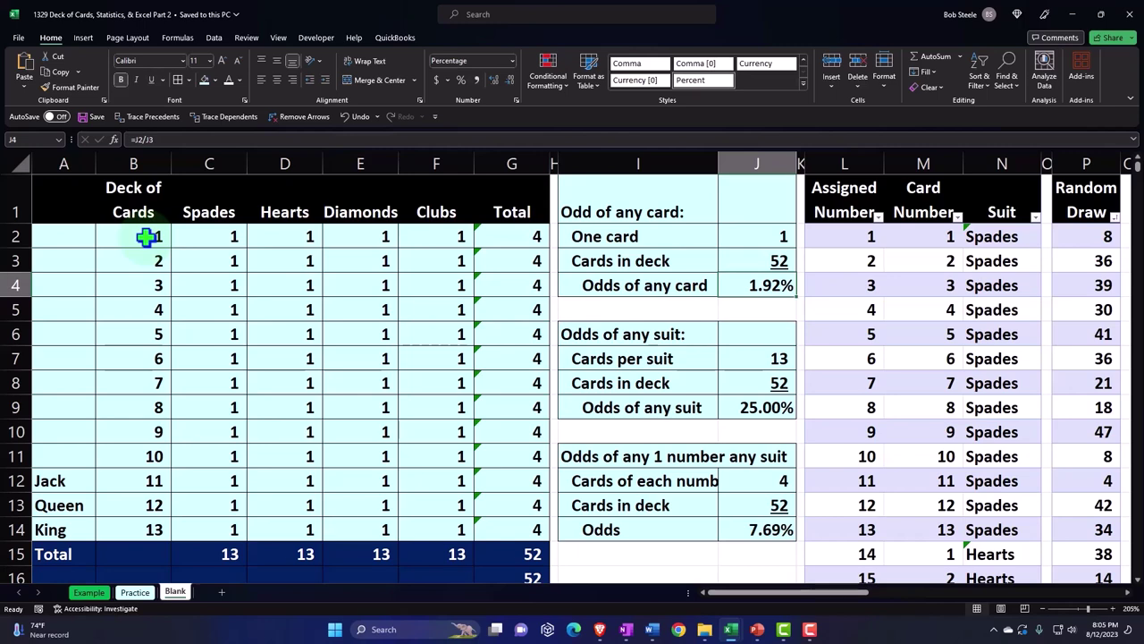
key(Down)
key(Down)
key(Down)
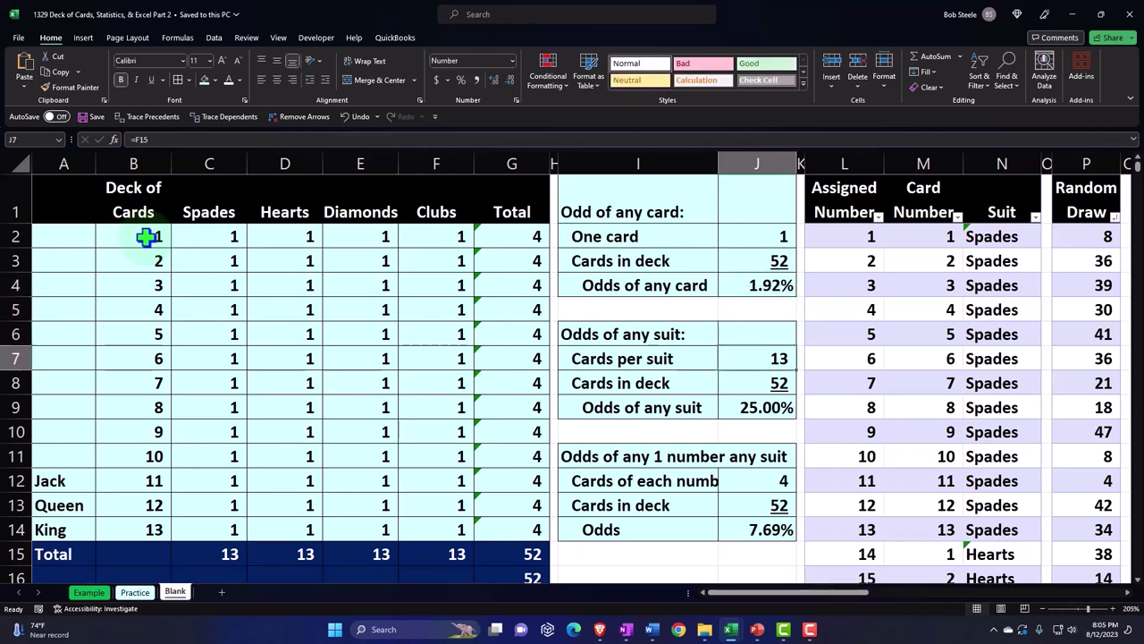
key(Down)
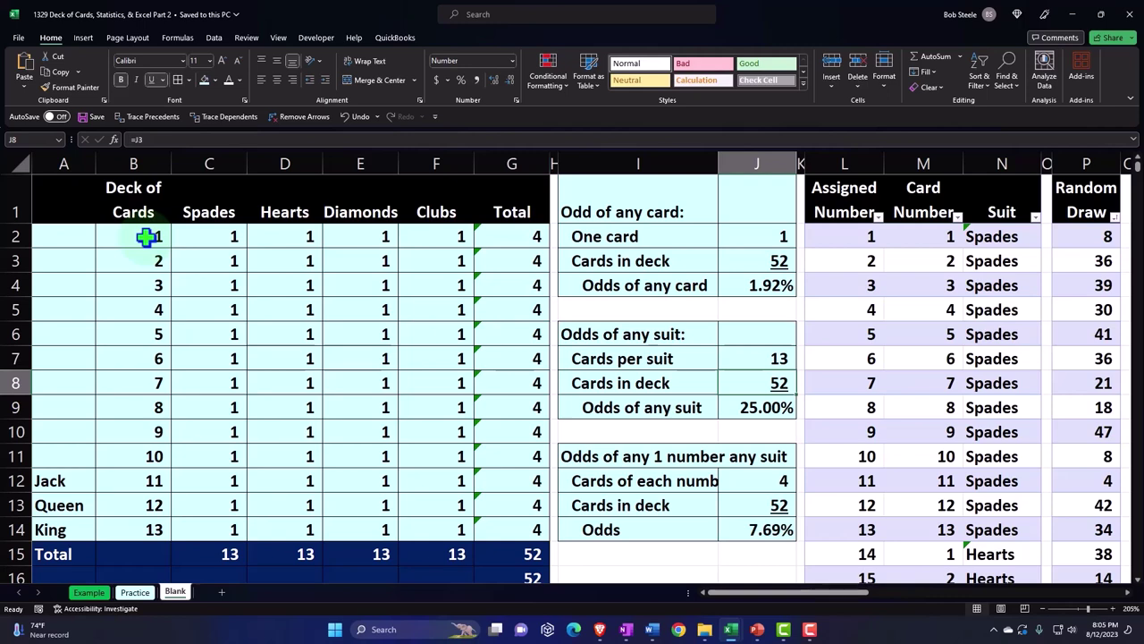
key(Down)
key(Down)
key(Down)
key(Down)
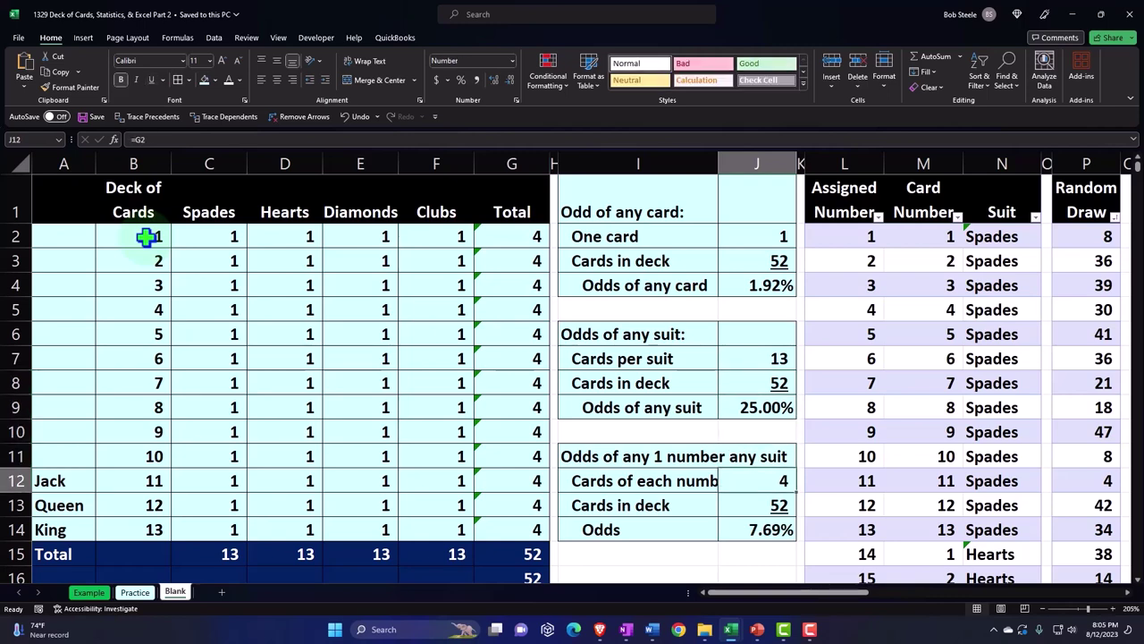
key(Down)
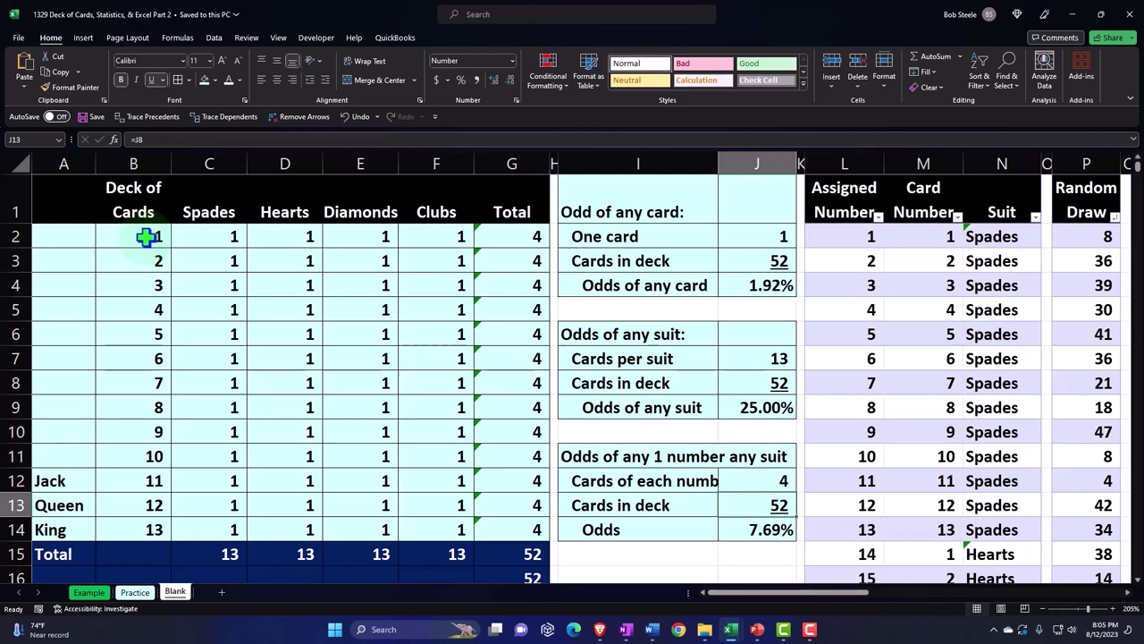
Look across the card list, Random Draw columns and results table as far as the Actual column.
key(Right)
key(Right)
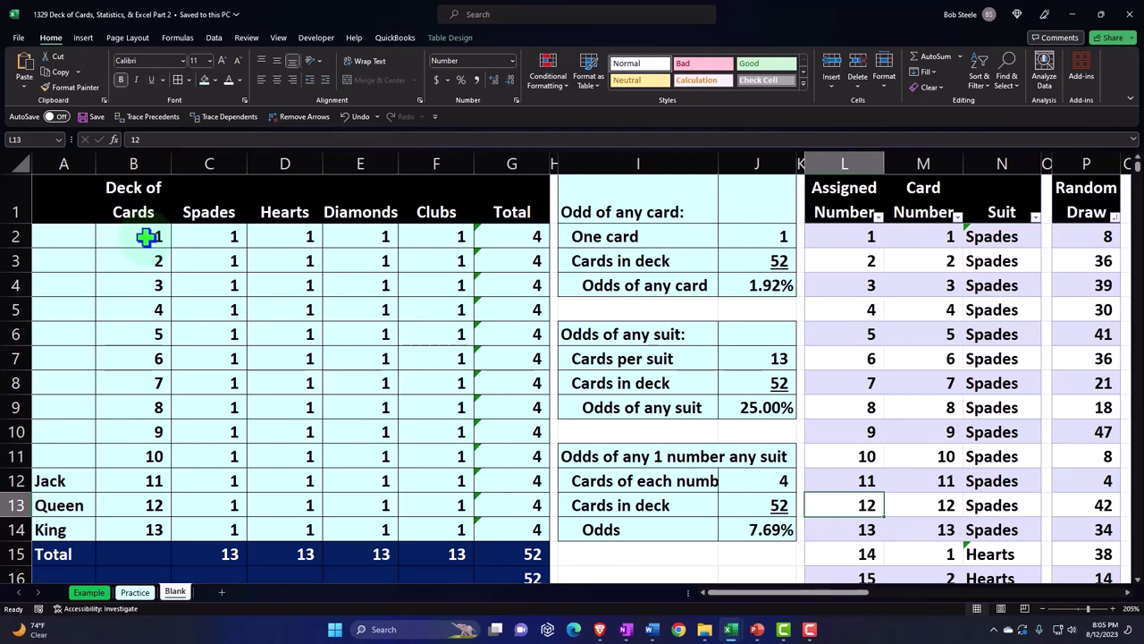
key(Right)
key(Right)
key(Right)
key(Right)
key(Right)
key(Right)
key(Right)
key(Right)
key(Right)
key(Right)
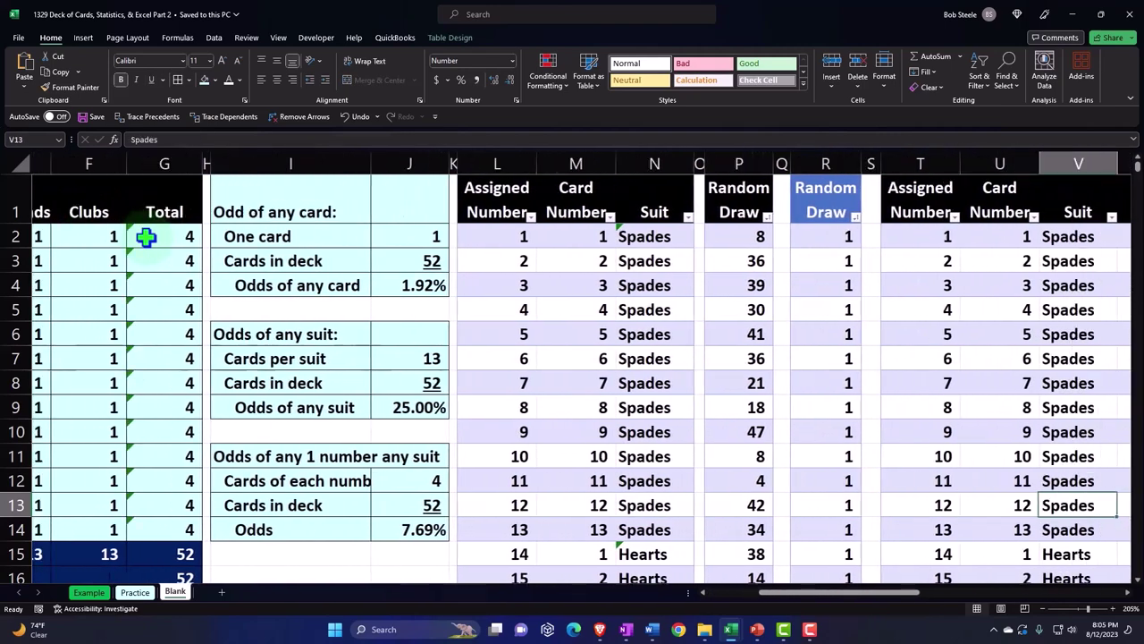
key(Right)
key(Right)
key(Right)
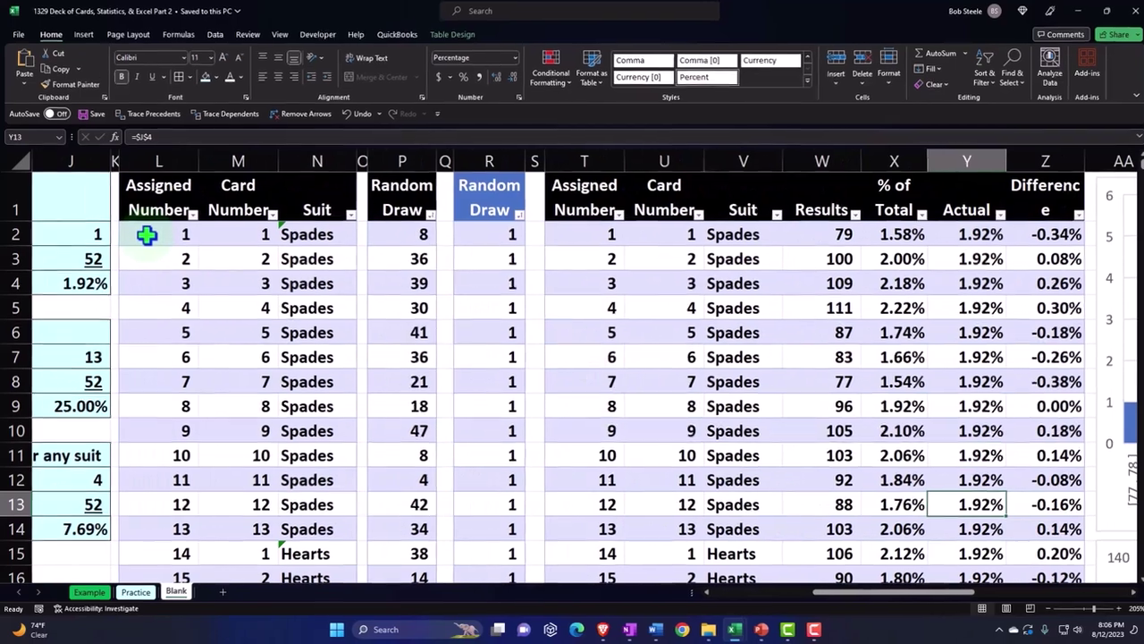
Examine the Card Number list in column M from the first Spades card to the first Hearts card.
click(146, 236)
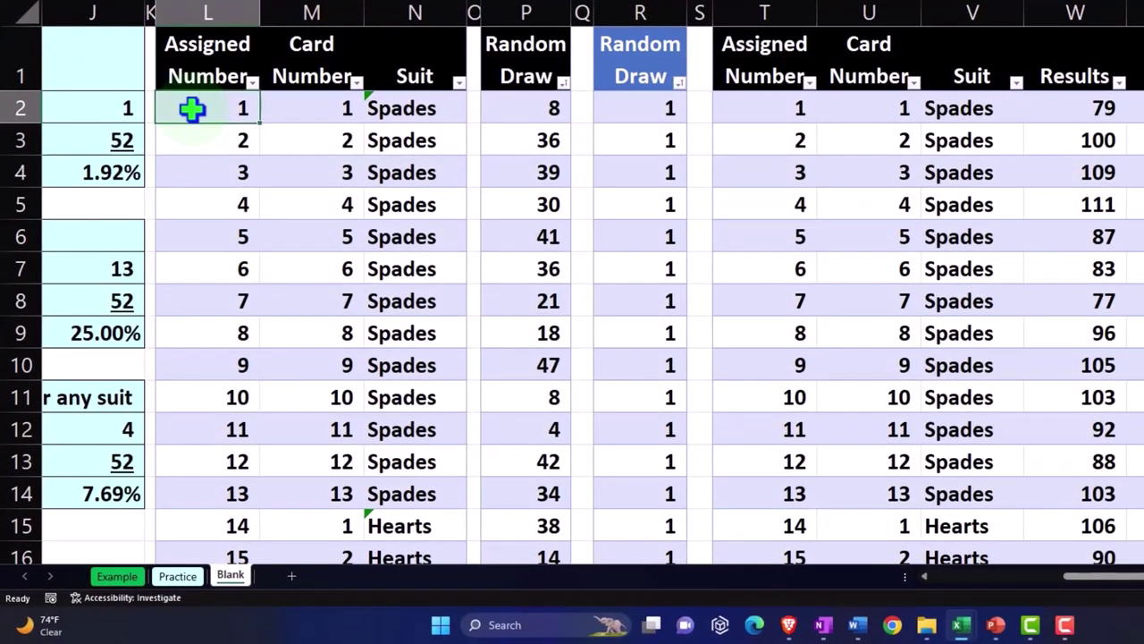
key(Right)
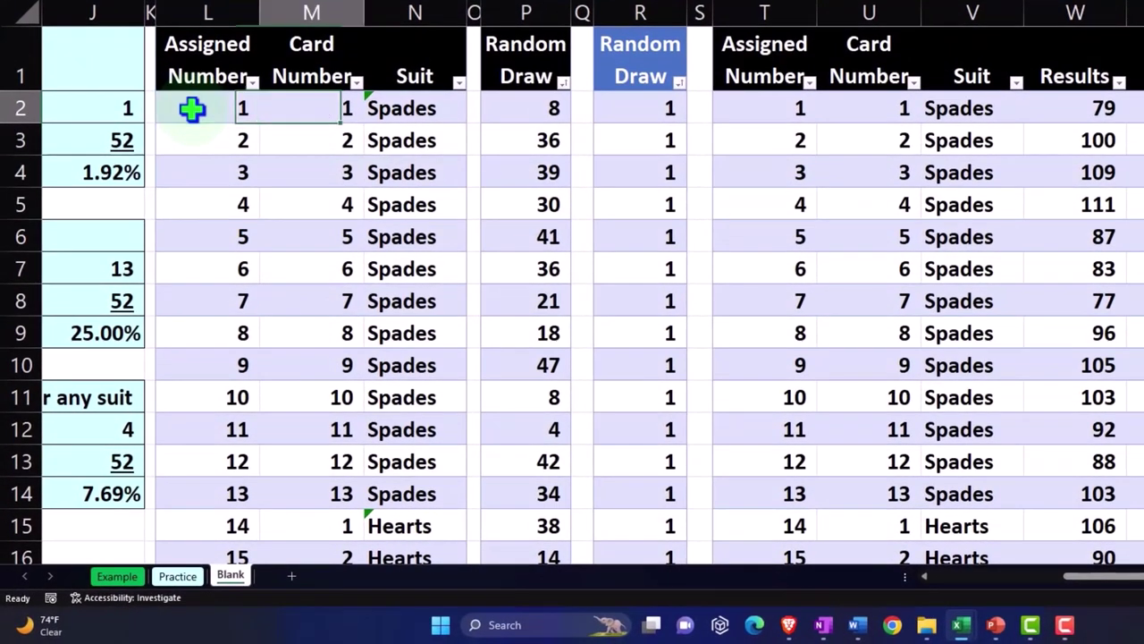
key(Down)
key(Down)
key(Down)
key(Down)
key(Down)
key(Down)
key(Down)
key(Down)
key(Down)
key(Down)
key(Down)
key(Down)
key(Down)
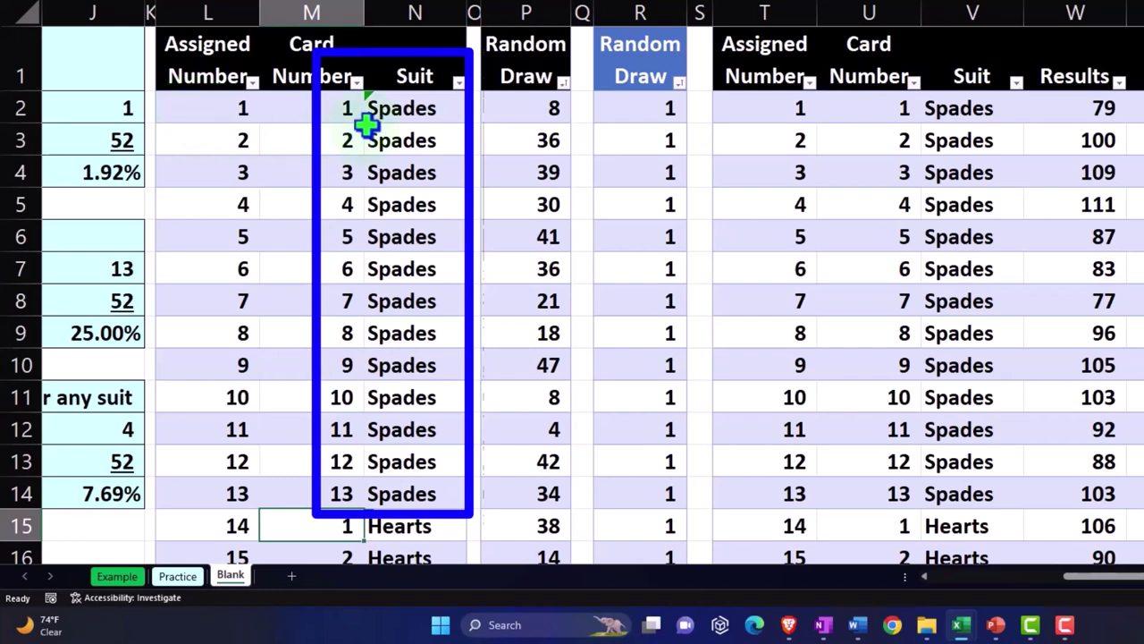
Follow the Assigned Number list through the remaining suits to its last Clubs row, assigned number 52.
click(327, 110)
scroll(318, 224, down, 2)
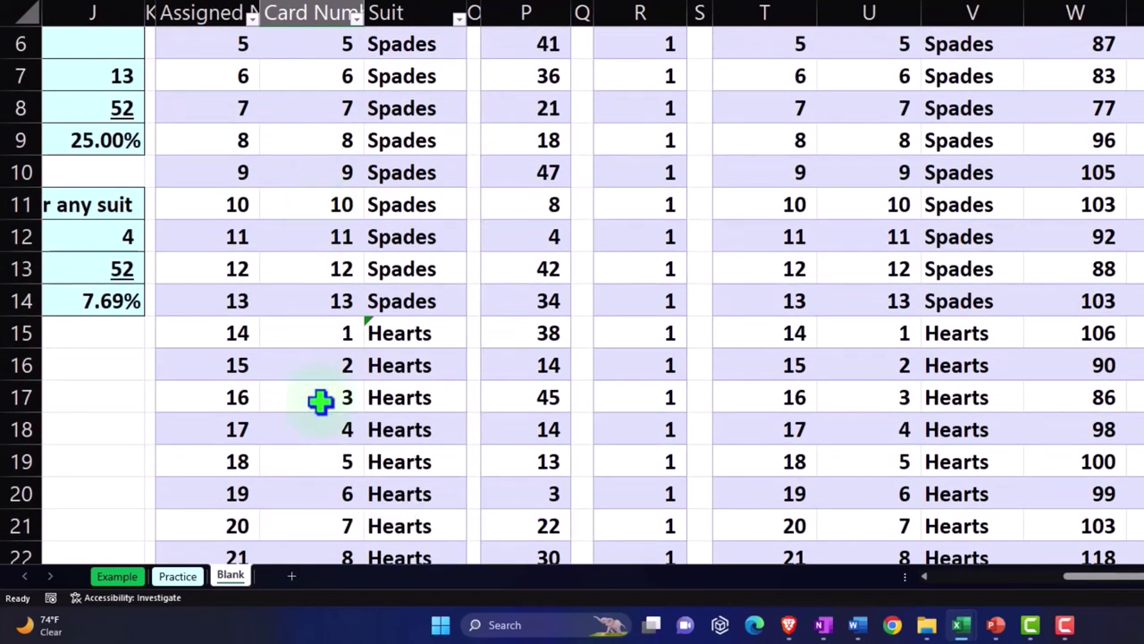
scroll(320, 401, down, 1)
click(237, 368)
scroll(236, 374, down, 1)
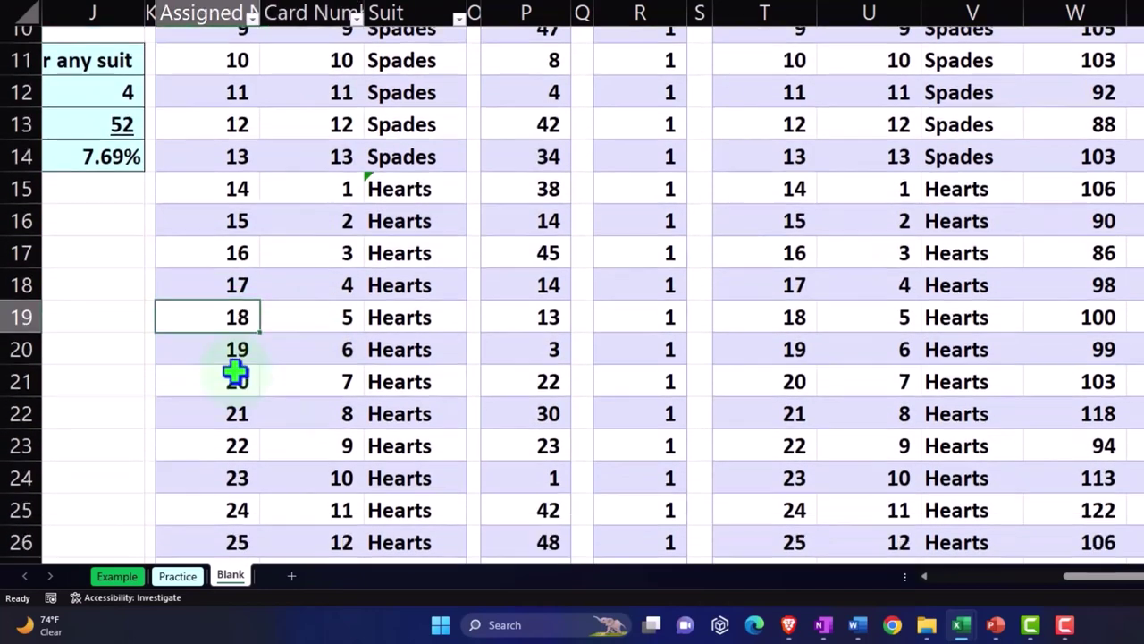
scroll(235, 371, down, 11)
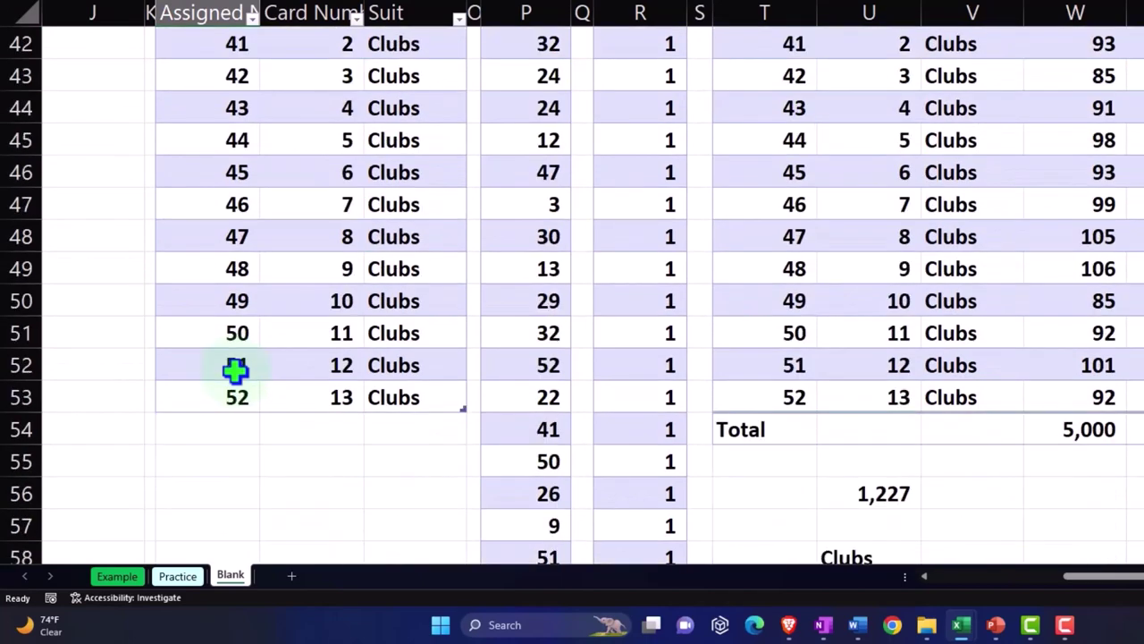
click(223, 397)
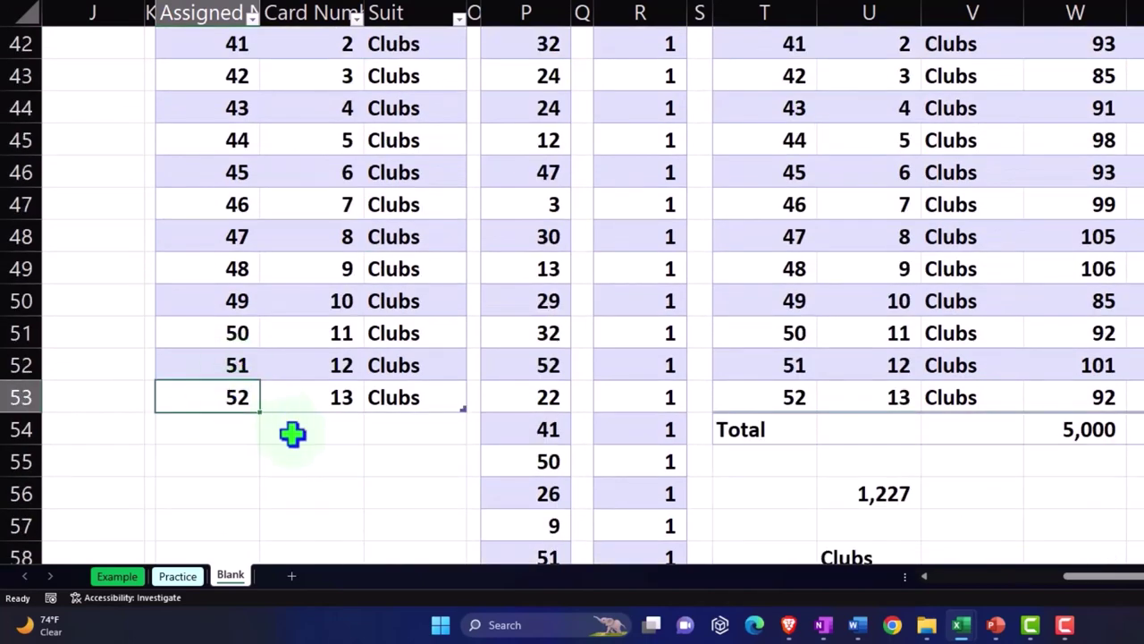
Inspect the RANDBETWEEN formula in P2 of the Random Draw column and re-enter it without changes.
scroll(292, 434, up, 17)
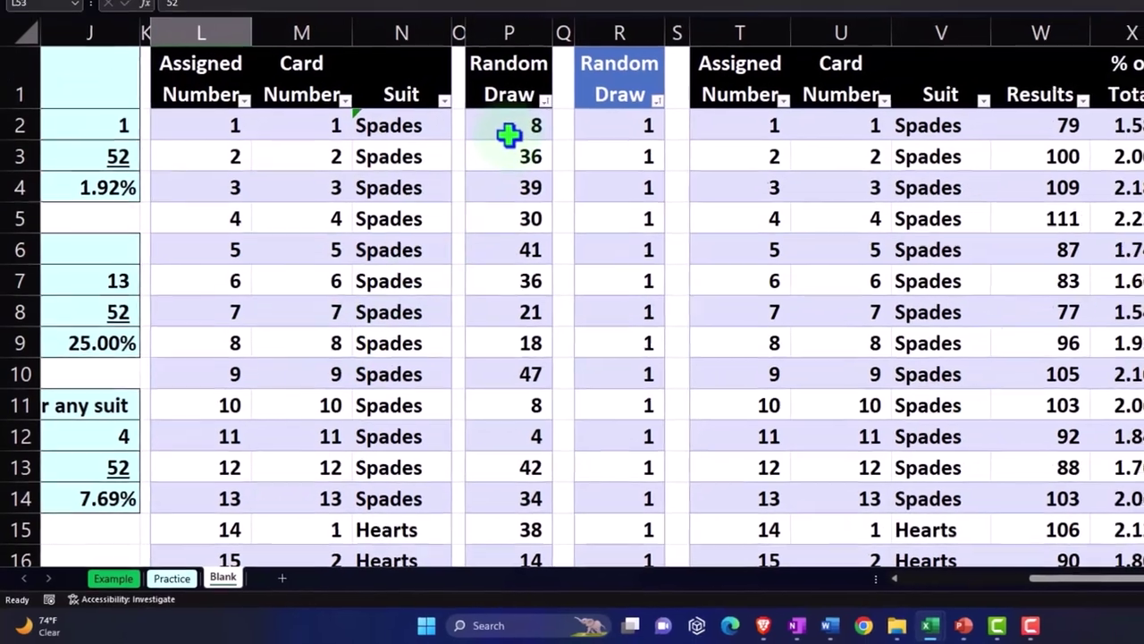
click(526, 112)
double_click(526, 112)
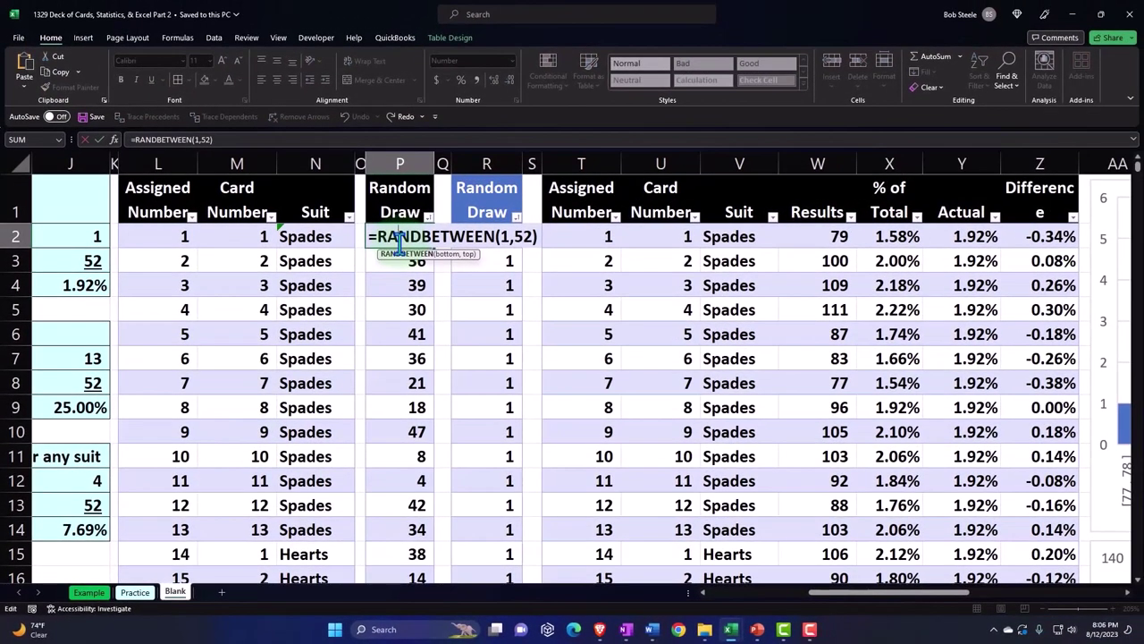
key(Return)
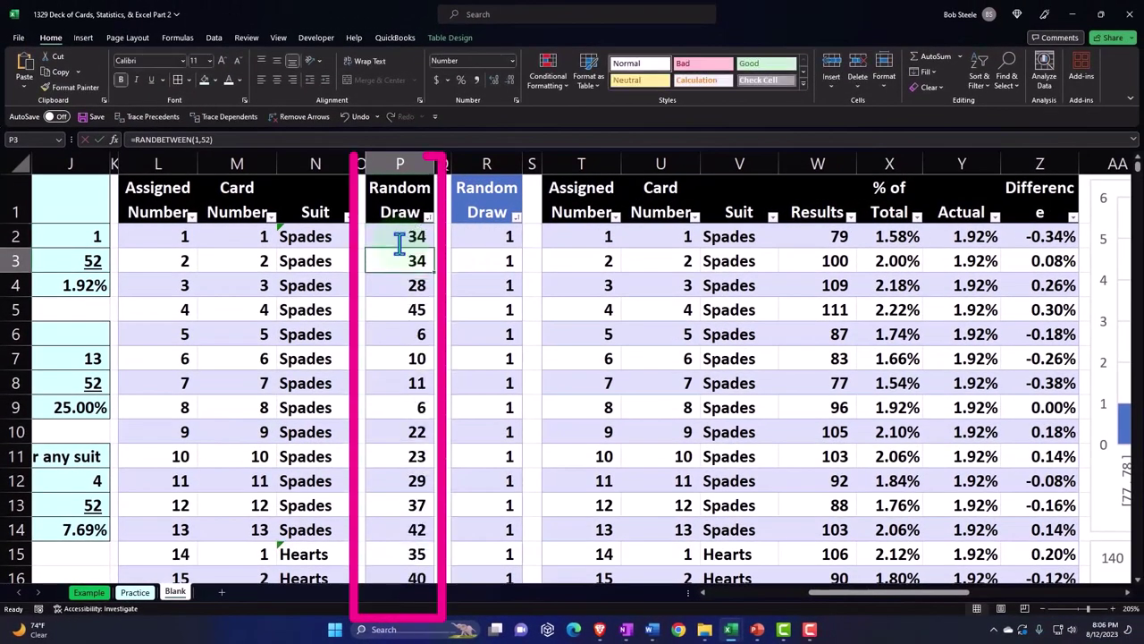
double_click(399, 237)
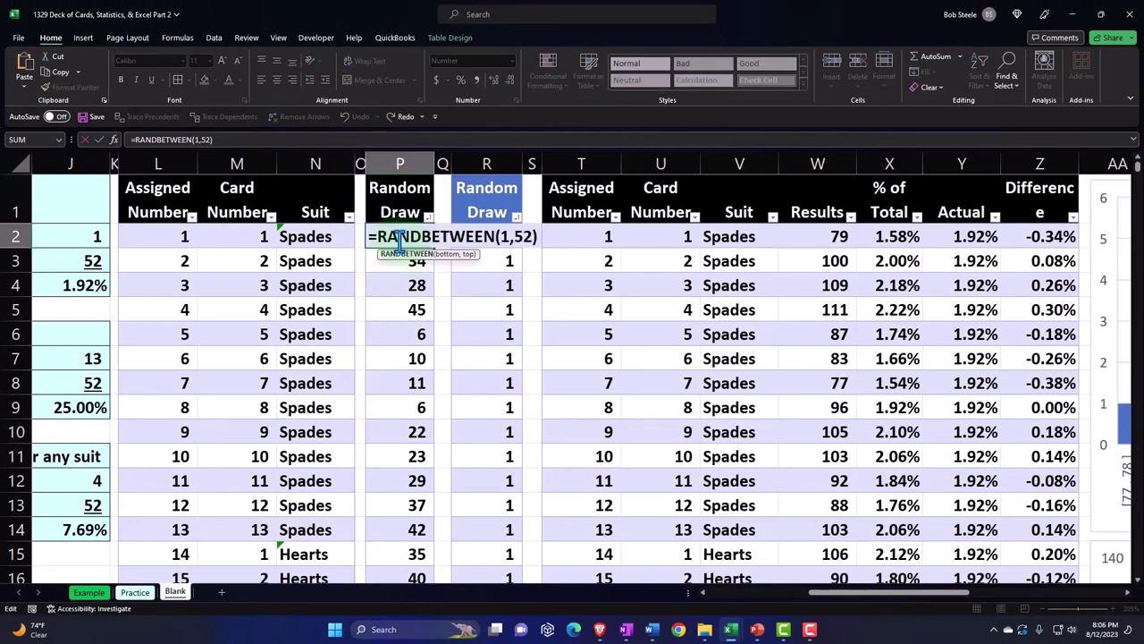
key(Return)
Look from the blue Random Draw column across the results table to the chart area at column AC.
click(485, 262)
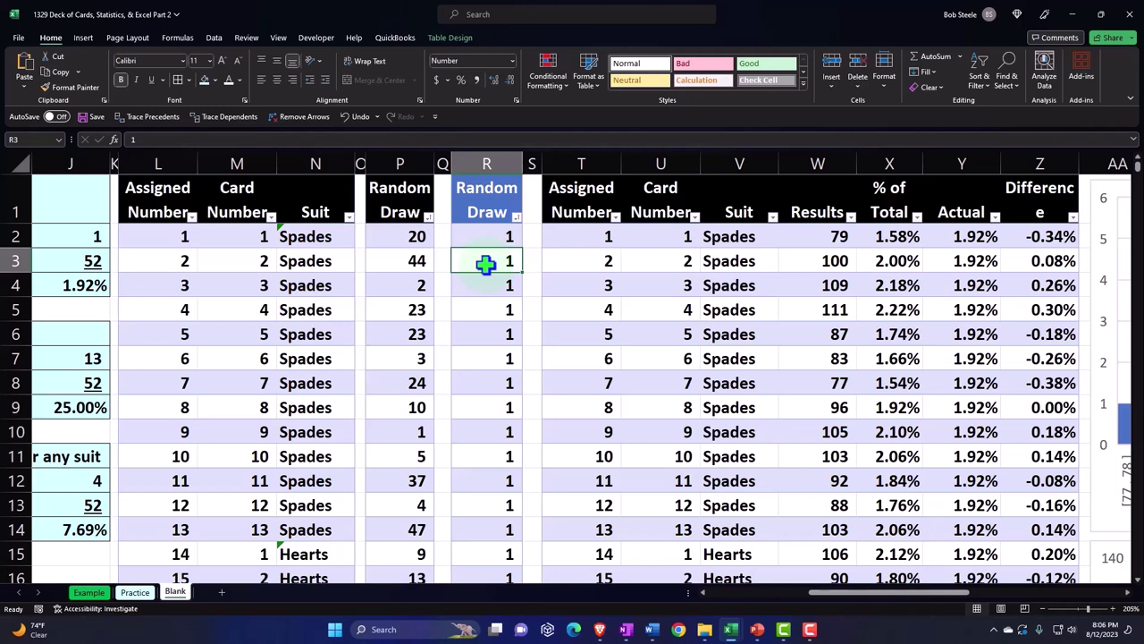
key(Right)
key(Right)
key(Right)
key(Right)
key(Right)
key(Right)
key(Right)
key(Right)
key(Right)
key(Right)
key(Right)
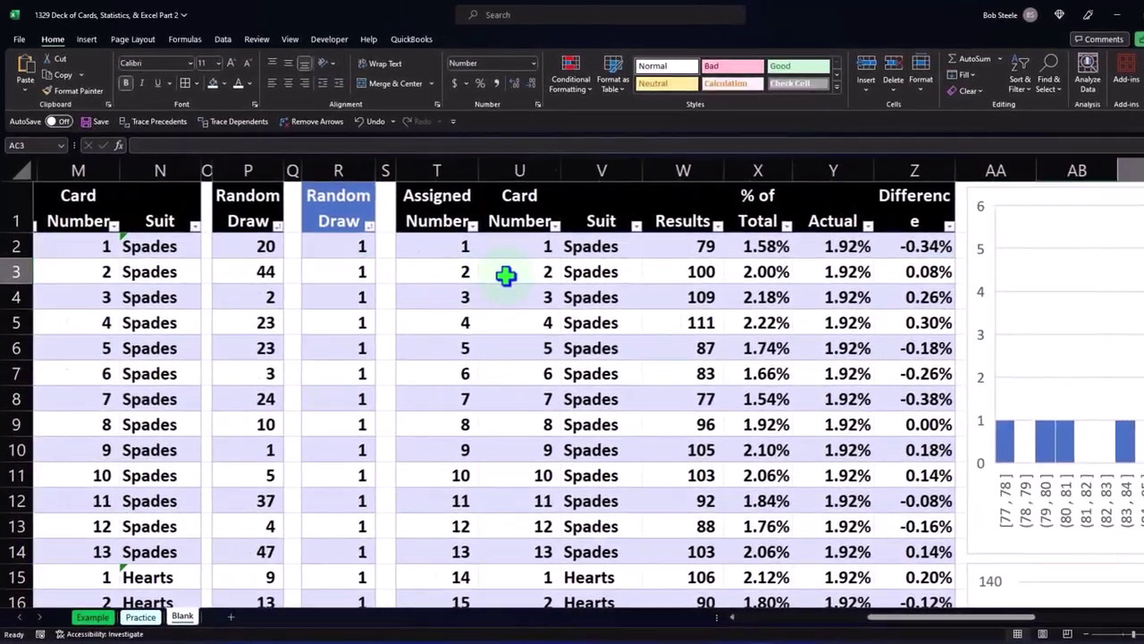
Examine the Card Number, Suit and Results columns of the results table, including the COUNTIF formula in W2 and its assigned number.
key(Left)
key(Left)
key(Left)
key(Left)
key(Left)
key(Left)
key(Left)
key(Left)
key(Left)
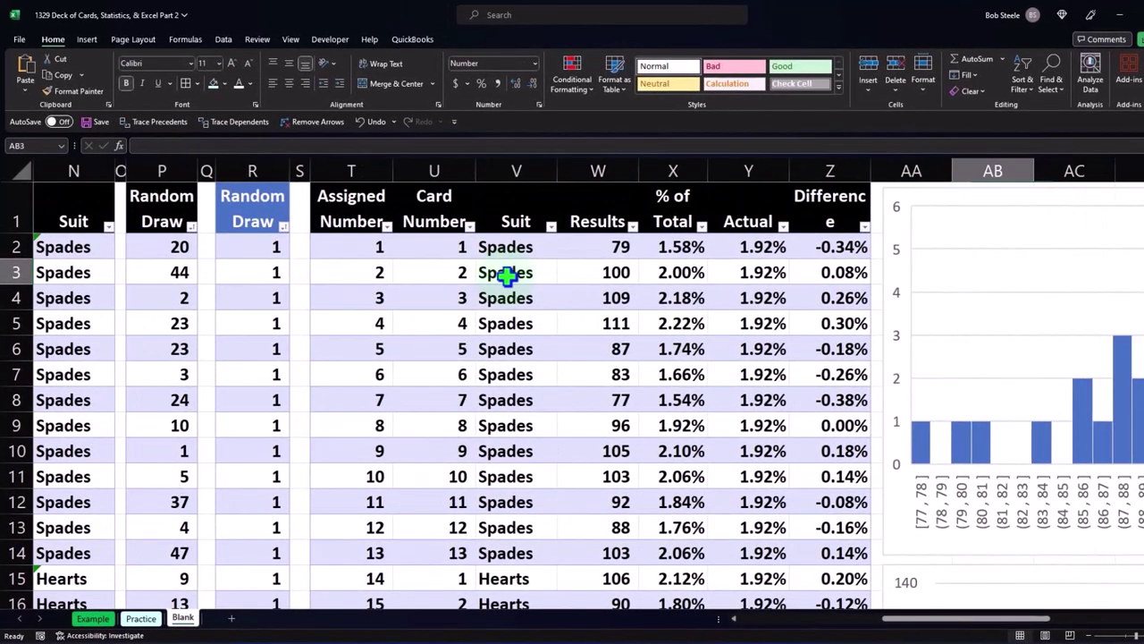
click(422, 265)
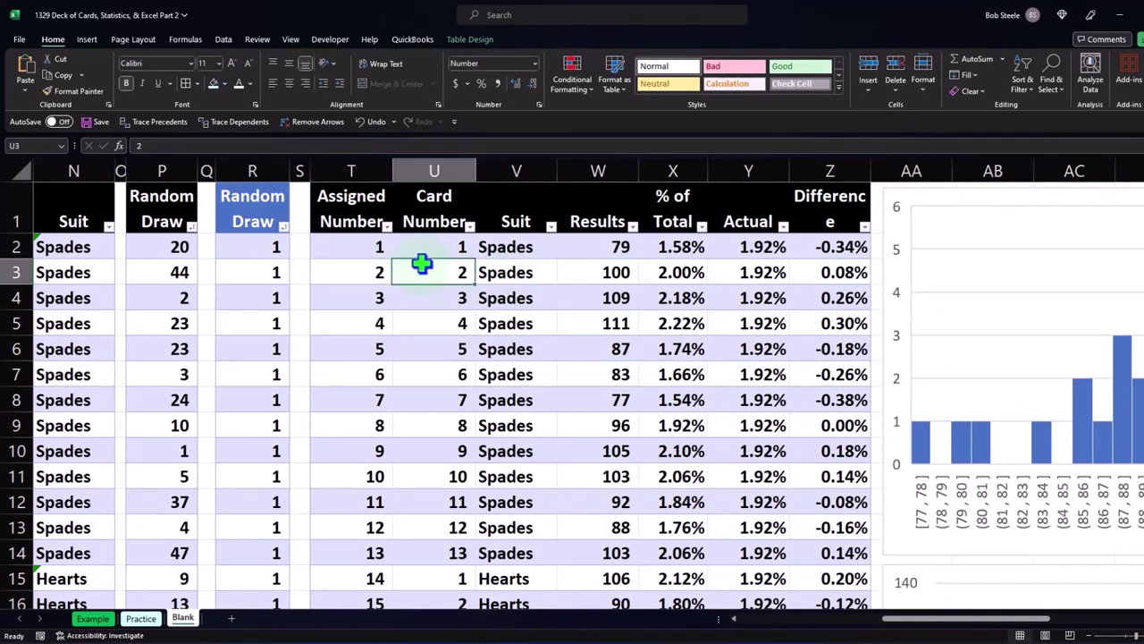
click(505, 272)
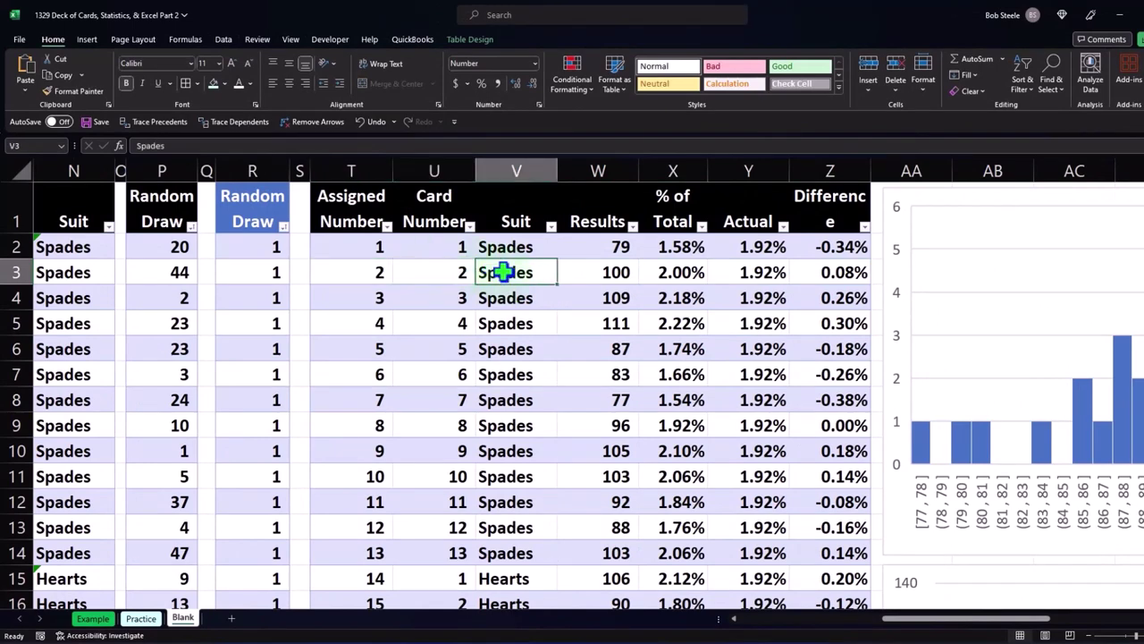
click(588, 253)
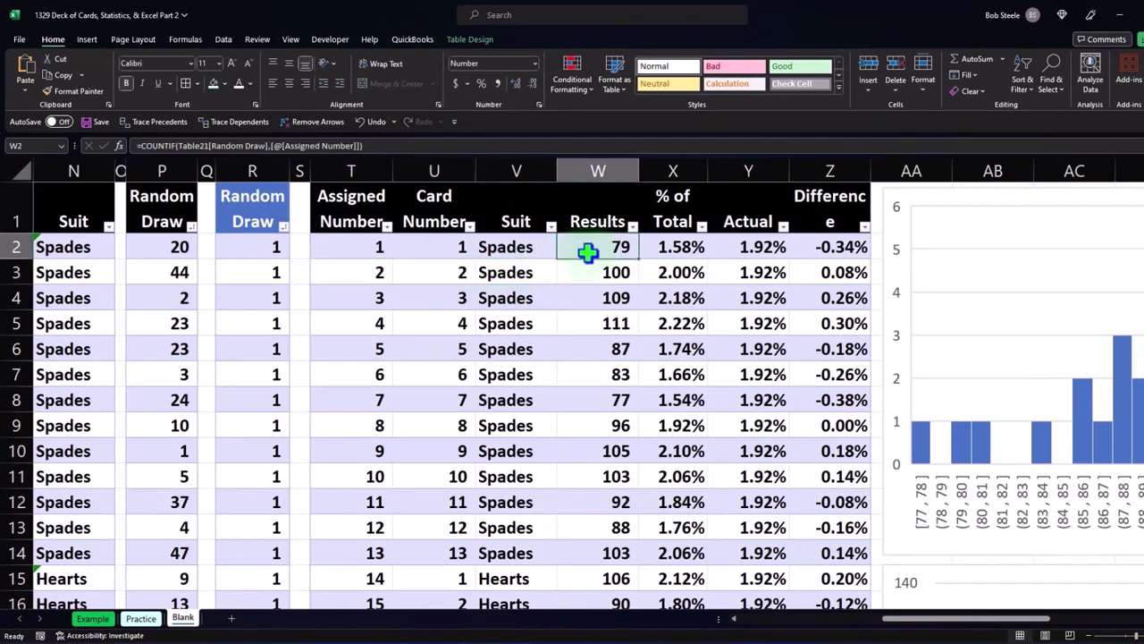
key(Left)
key(Left)
key(Left)
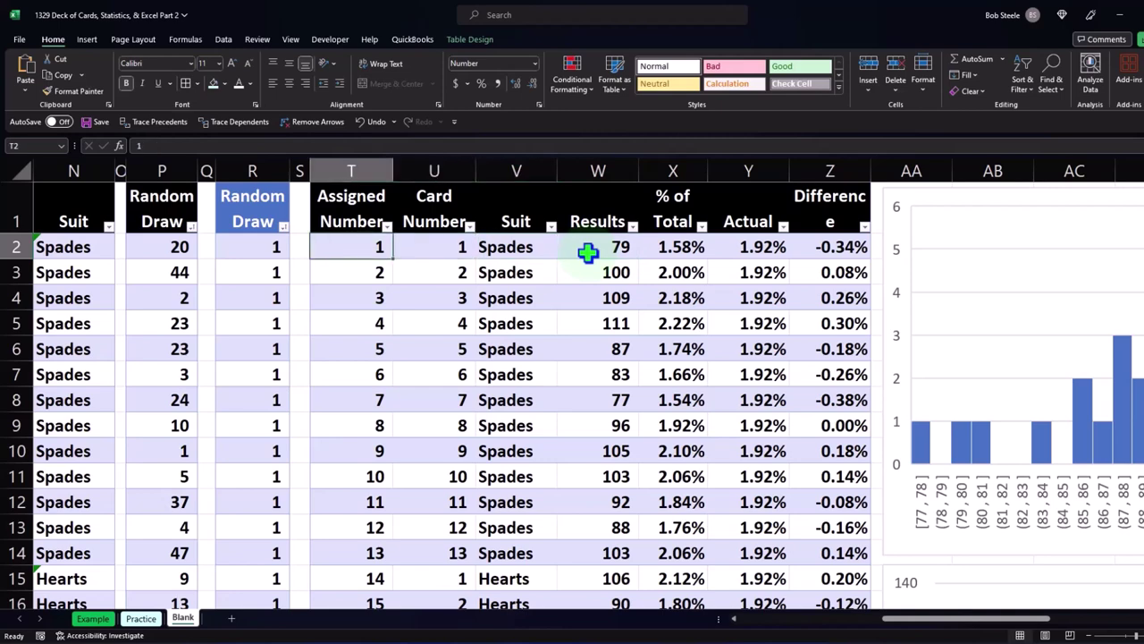
Follow the Results column down to the 10 of Hearts in row 24 and compare its count with its card and assigned numbers.
key(Right)
key(Right)
key(Right)
key(Down)
key(Down)
key(Down)
key(Down)
key(Down)
key(Down)
key(Down)
key(Down)
key(Down)
key(Down)
key(Down)
key(Down)
key(Down)
key(Down)
key(Down)
key(Down)
key(Down)
key(Down)
key(Down)
key(Down)
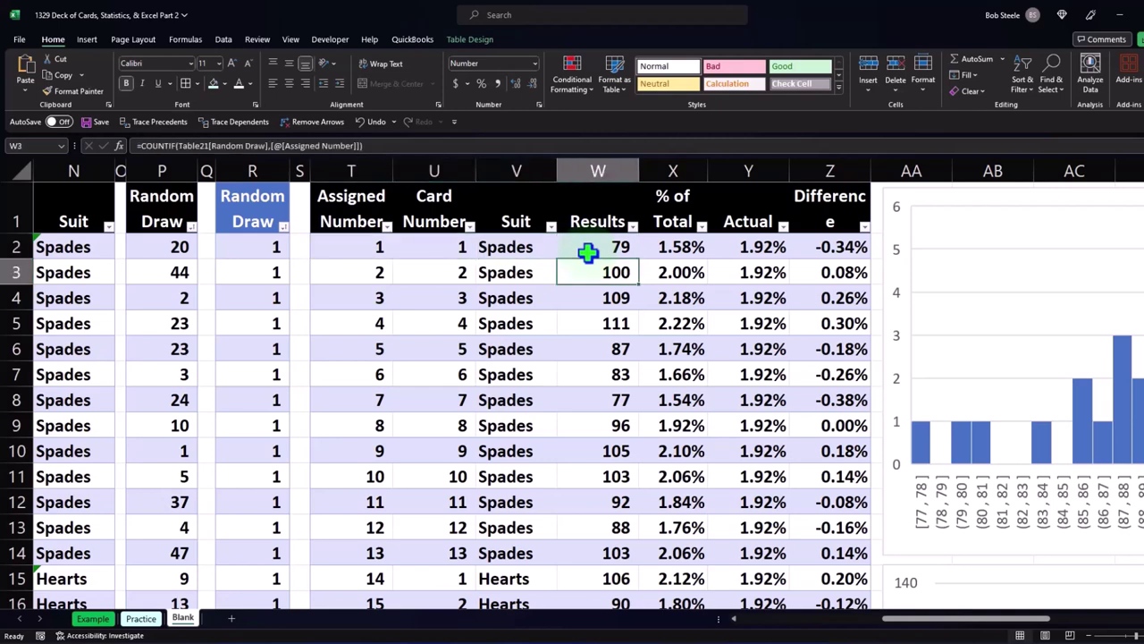
key(Up)
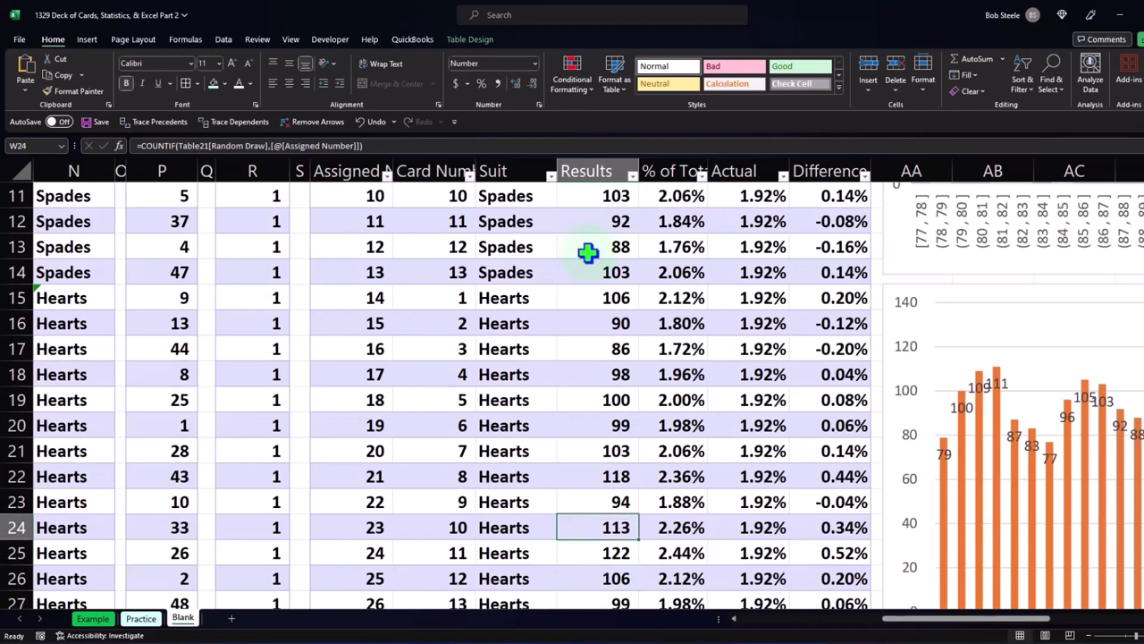
key(Left)
key(Left)
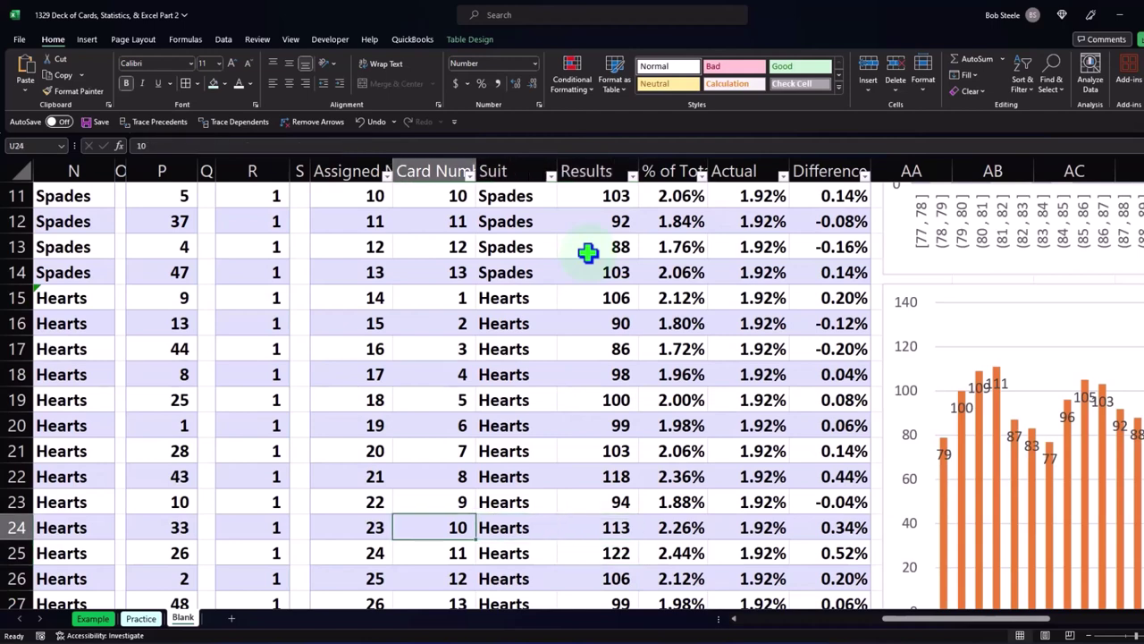
key(Left)
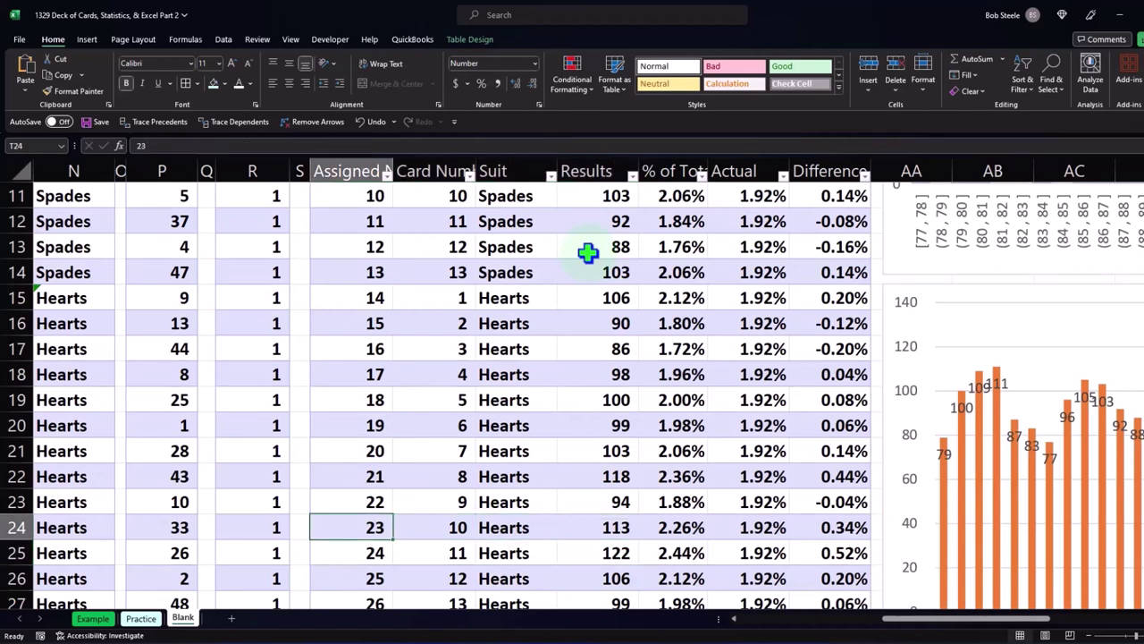
key(Right)
key(Right)
key(Right)
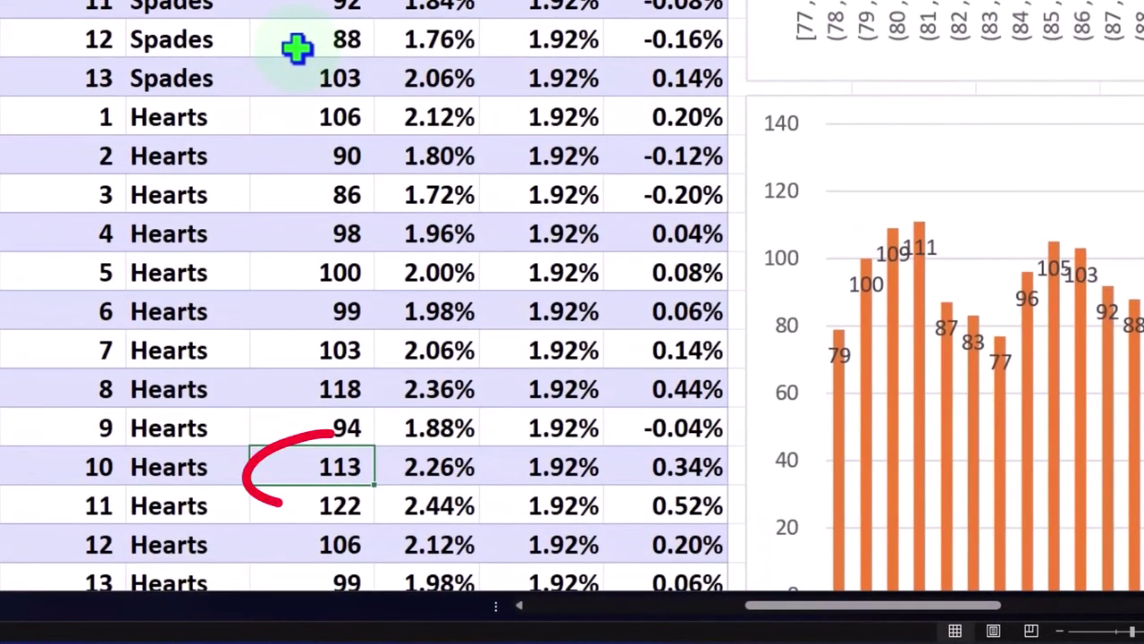
Inspect the % of Total formula in X2, re-enter it without changes, and check the Results total in W54.
scroll(297, 48, up, 4)
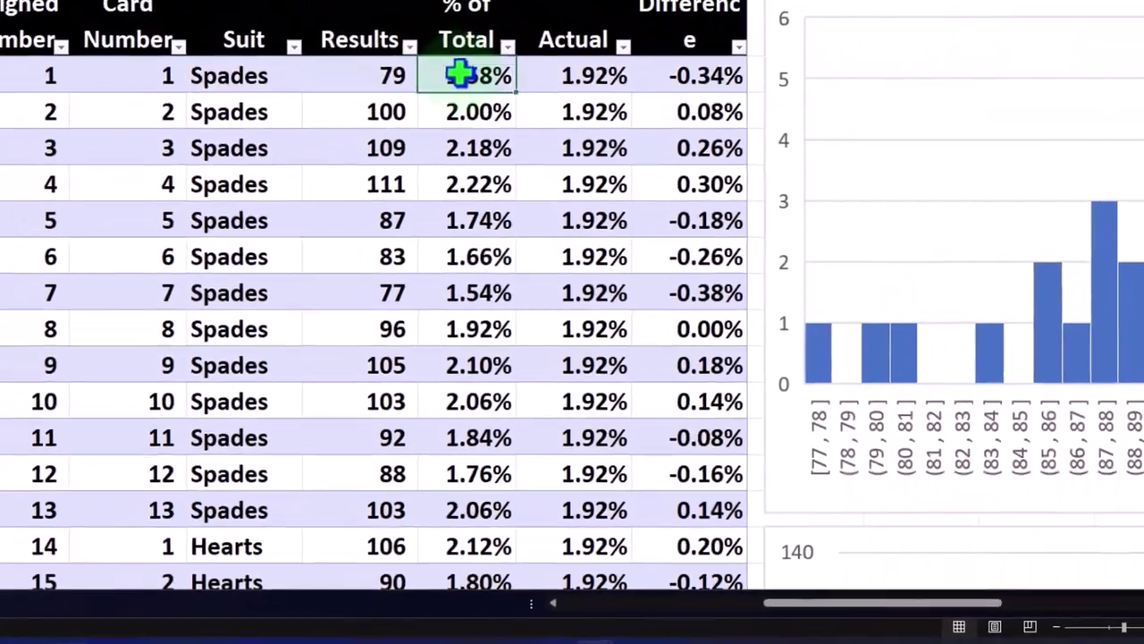
double_click(415, 39)
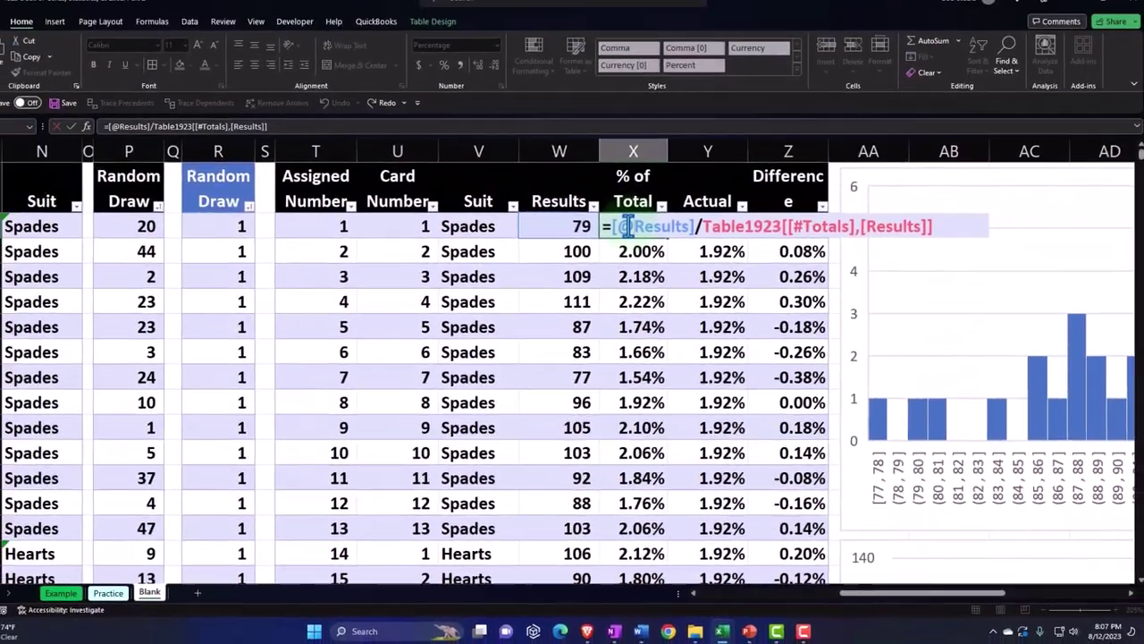
key(Return)
scroll(640, 251, down, 18)
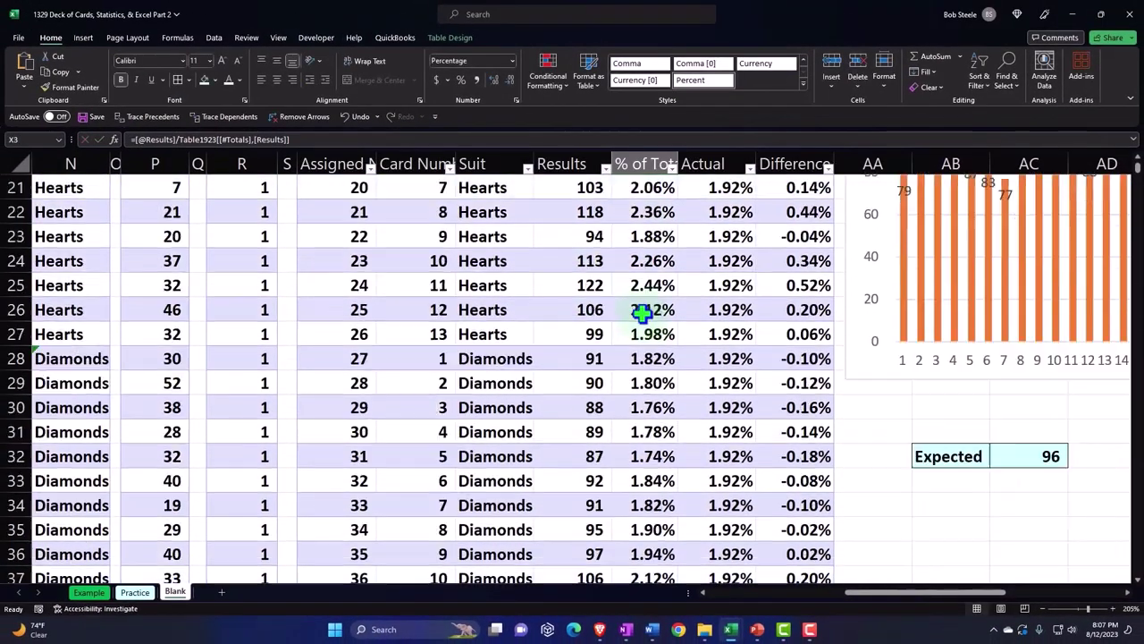
scroll(644, 325, up, 2)
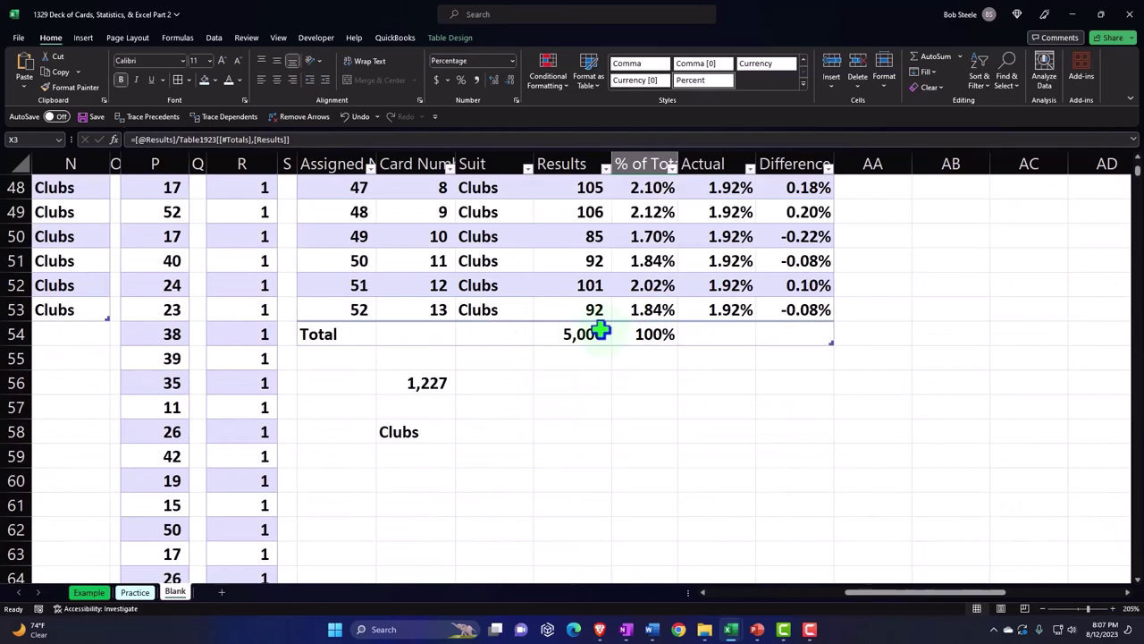
click(599, 331)
scroll(603, 376, up, 16)
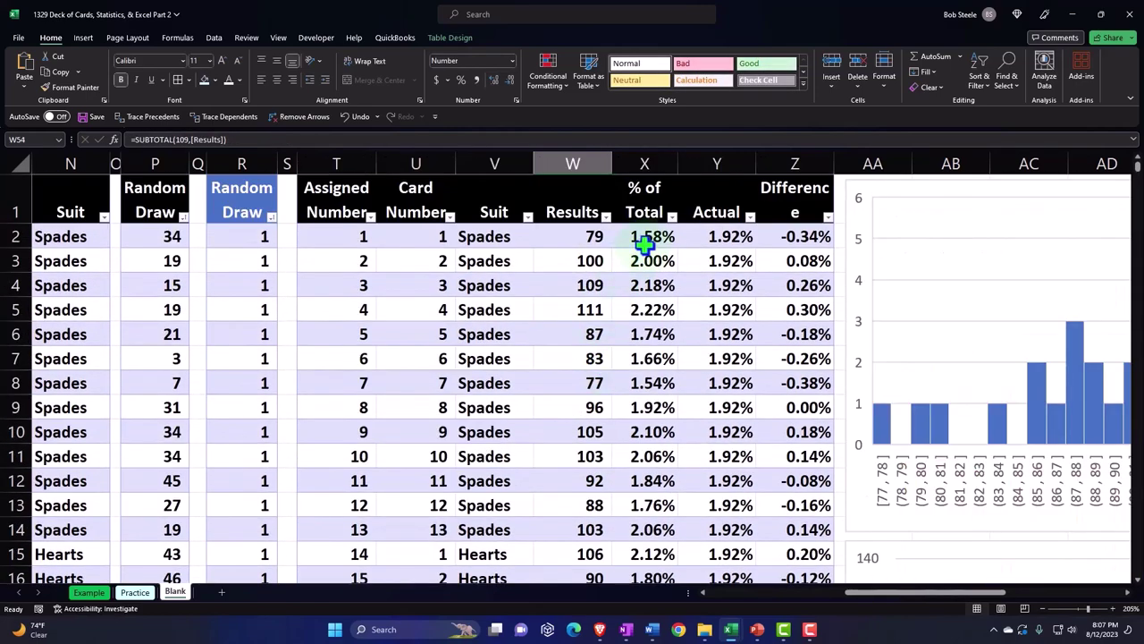
Inspect the first-row formulas of the % of Total, Actual and Difference columns.
click(645, 244)
key(Right)
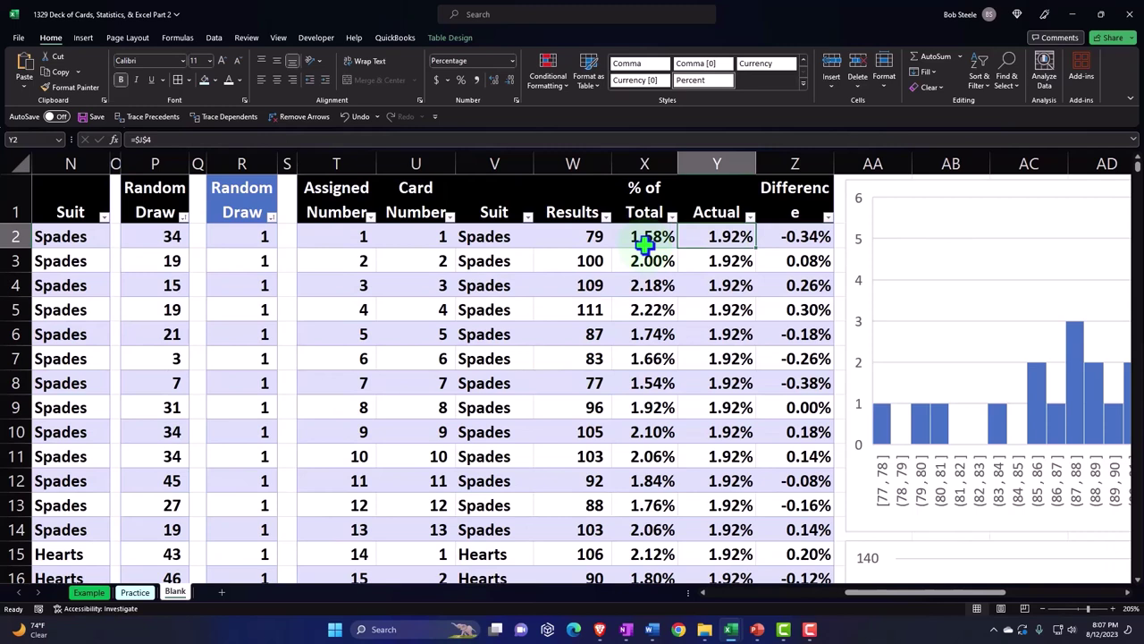
key(Right)
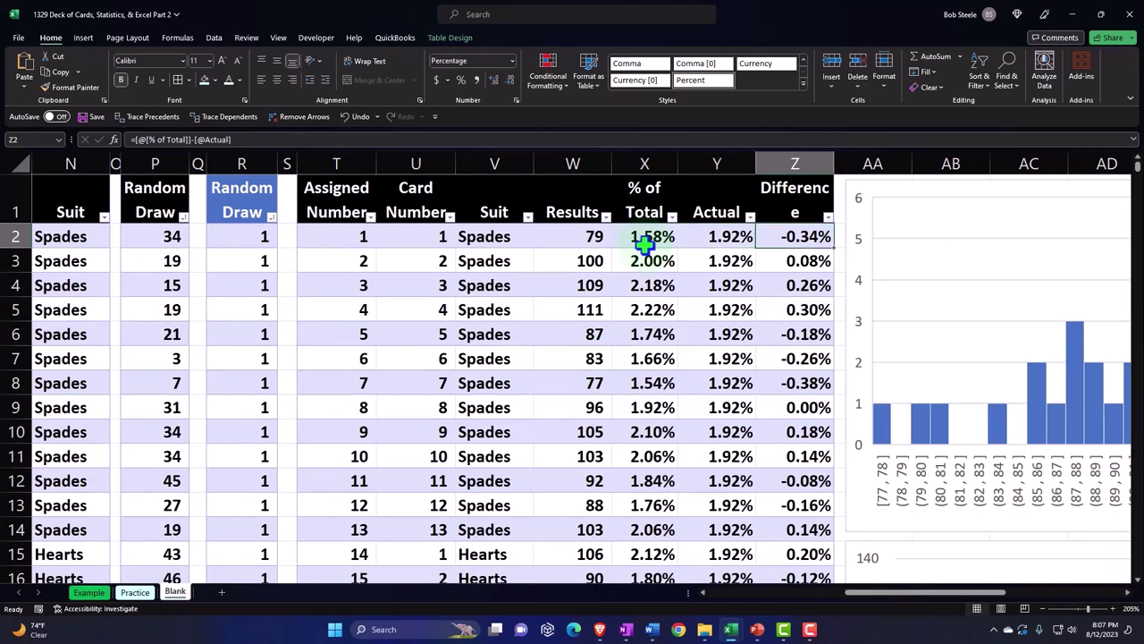
Examine the blue histogram of the results and the orange column chart beneath it.
key(Right)
key(Right)
key(Right)
key(Right)
key(Right)
key(Right)
key(Right)
key(Right)
key(Right)
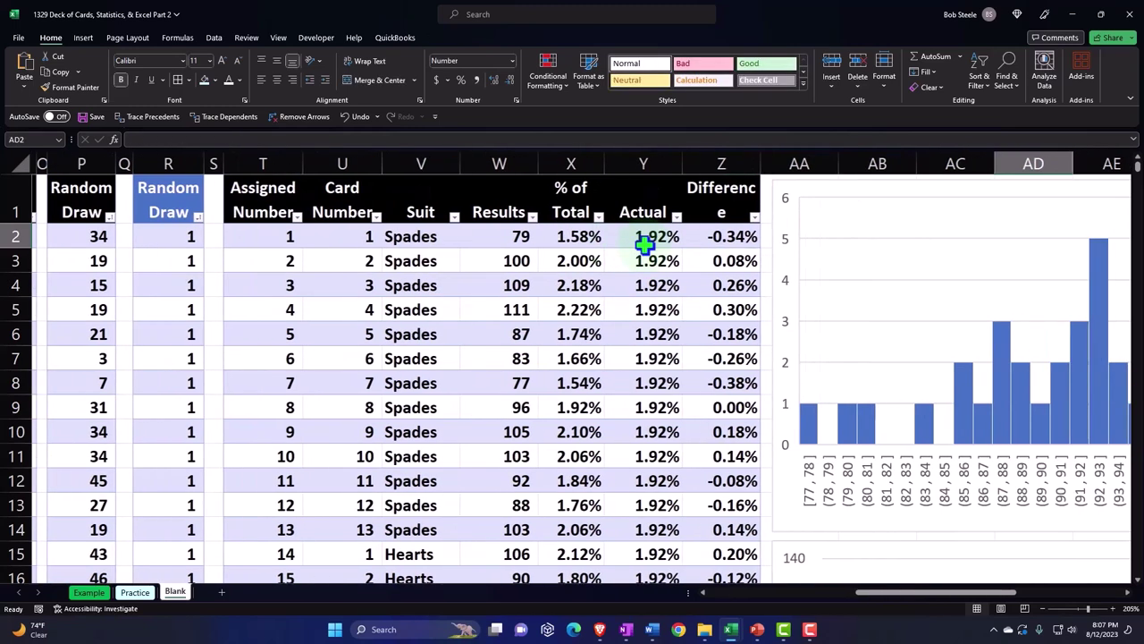
key(Right)
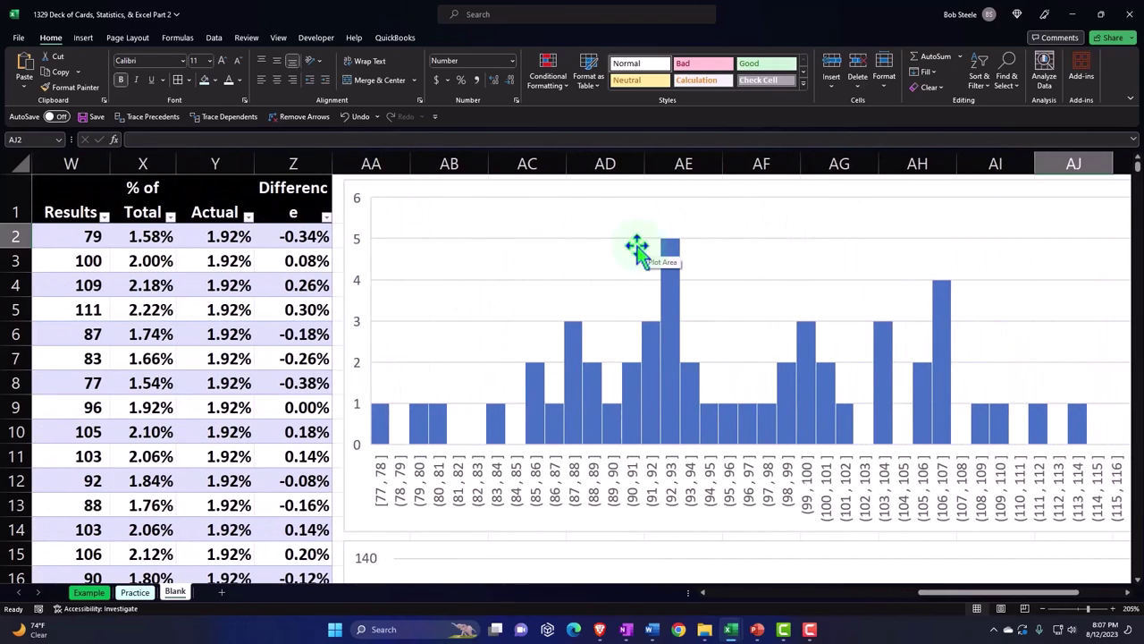
scroll(563, 356, down, 4)
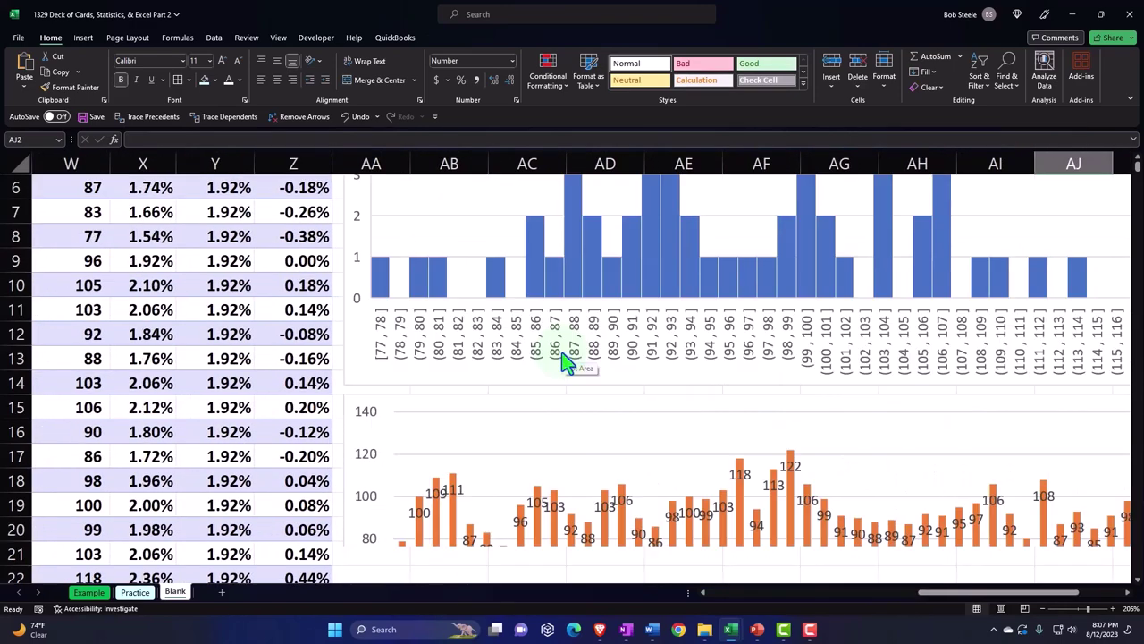
scroll(563, 356, down, 1)
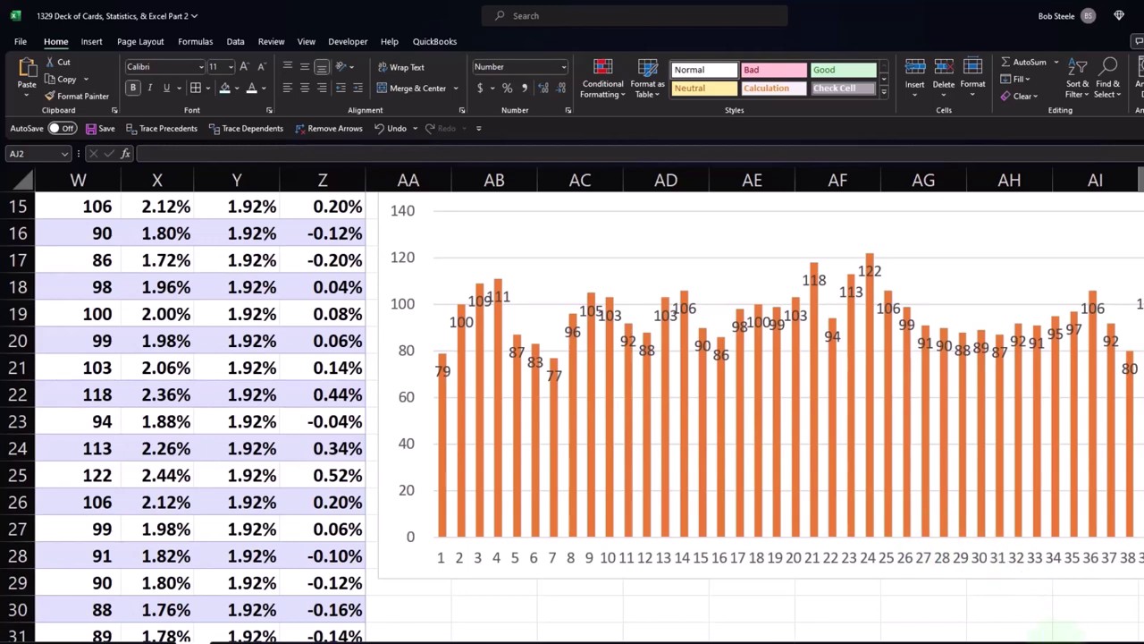
Insert a histogram based on the % of Total column of the results table.
drag(1057, 632, 1005, 634)
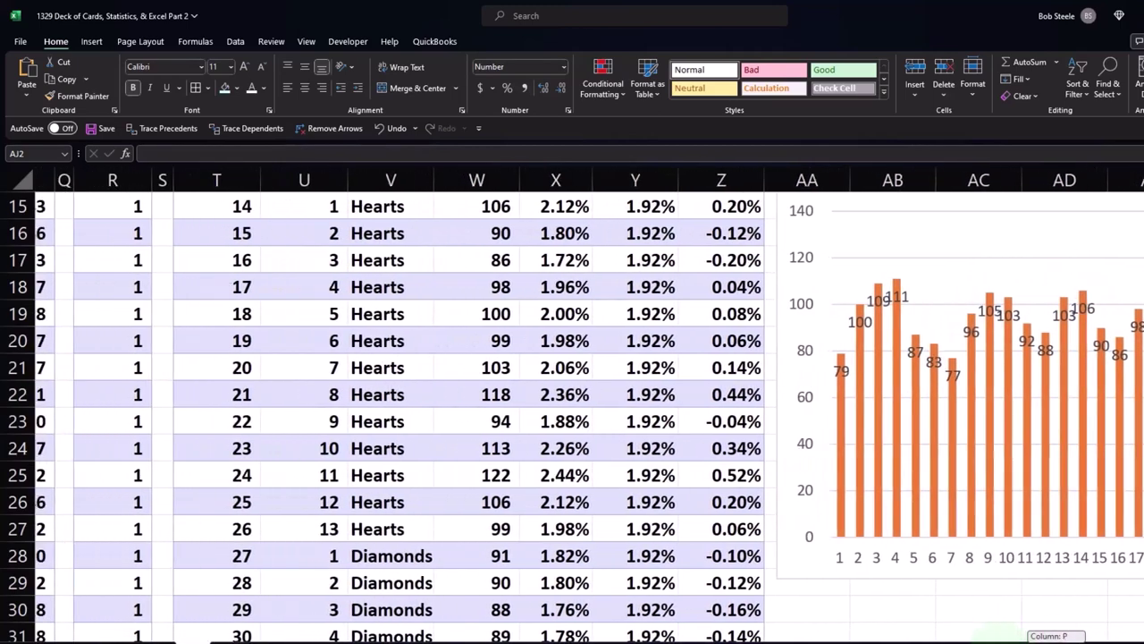
scroll(564, 528, up, 5)
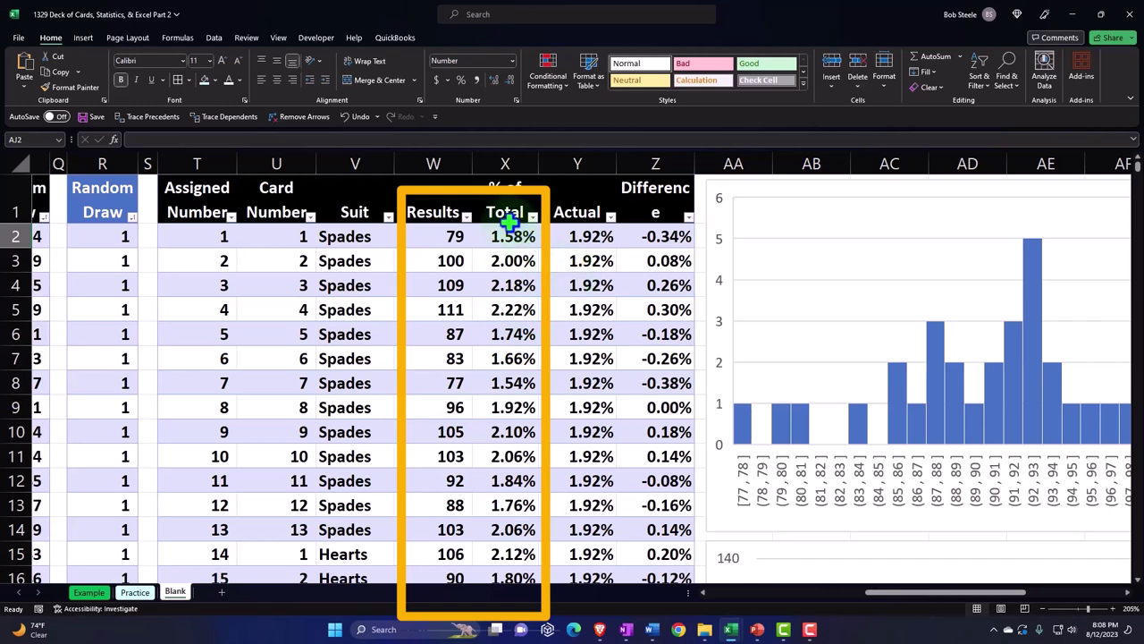
click(505, 165)
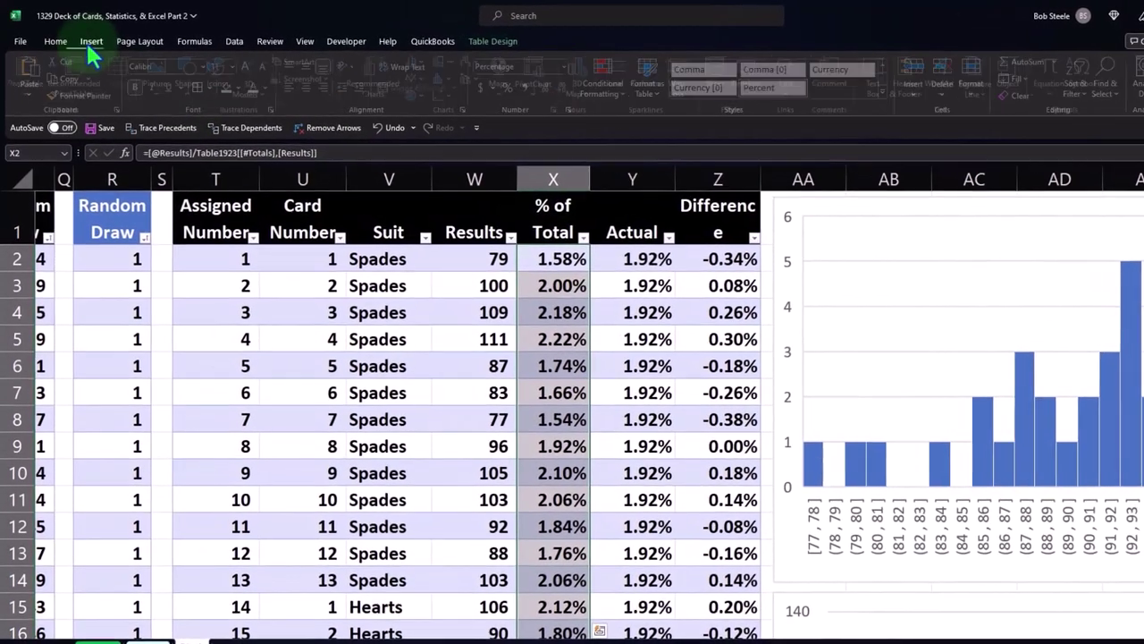
click(84, 38)
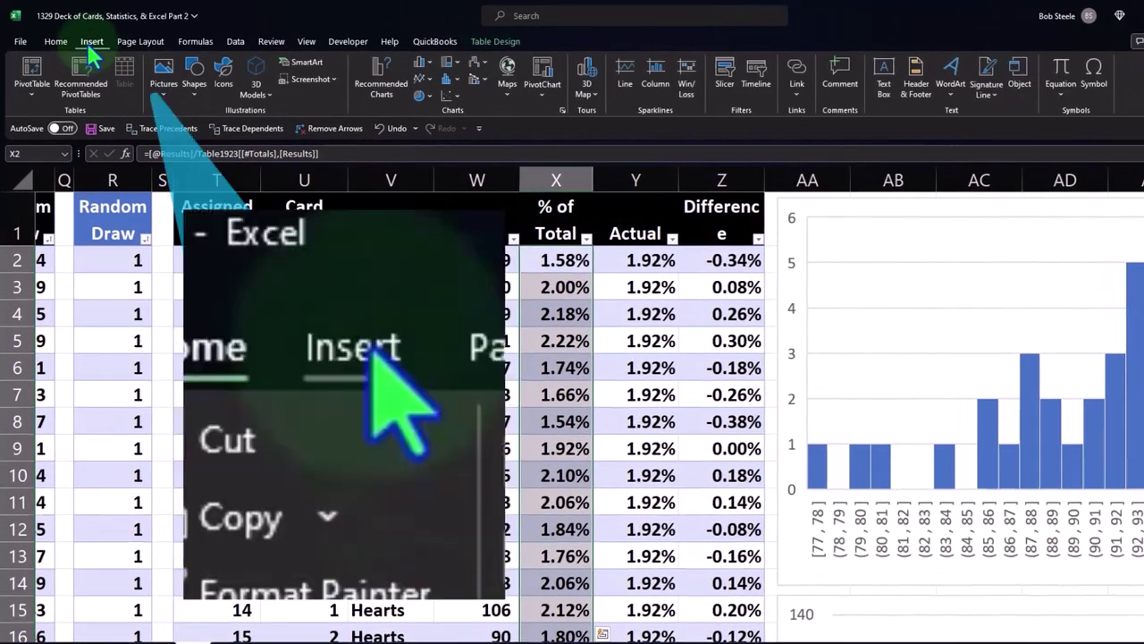
click(449, 80)
click(459, 125)
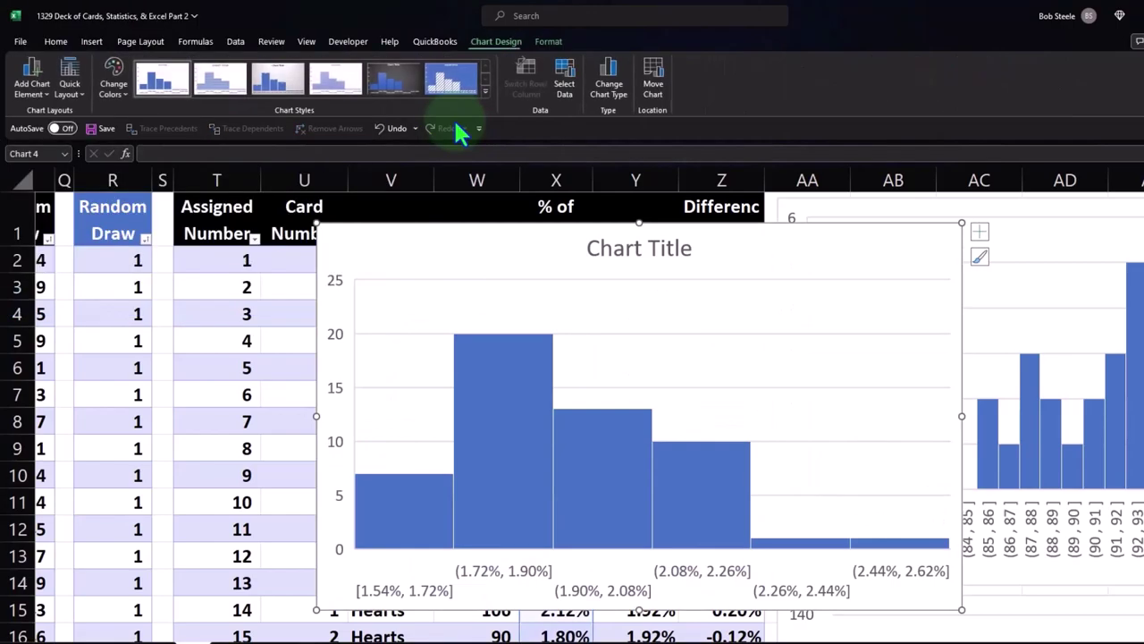
Place the new histogram directly below the orange column chart, starting near cell AA30.
drag(377, 245, 866, 433)
scroll(846, 258, down, 1)
scroll(845, 527, down, 1)
scroll(852, 575, down, 2)
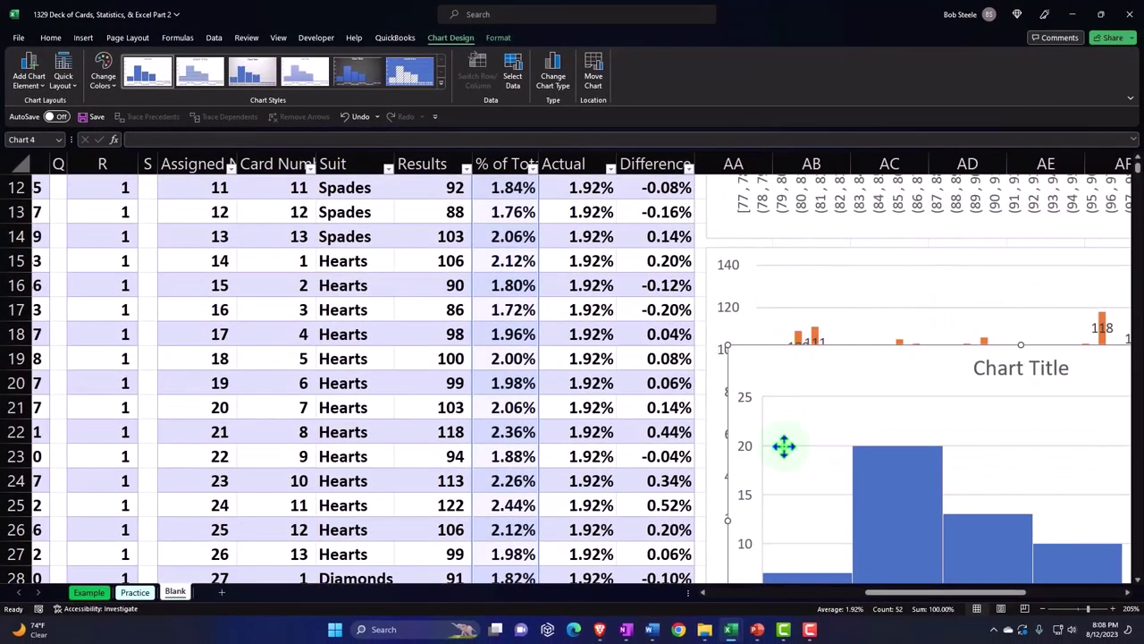
drag(784, 446, 761, 419)
scroll(797, 409, down, 3)
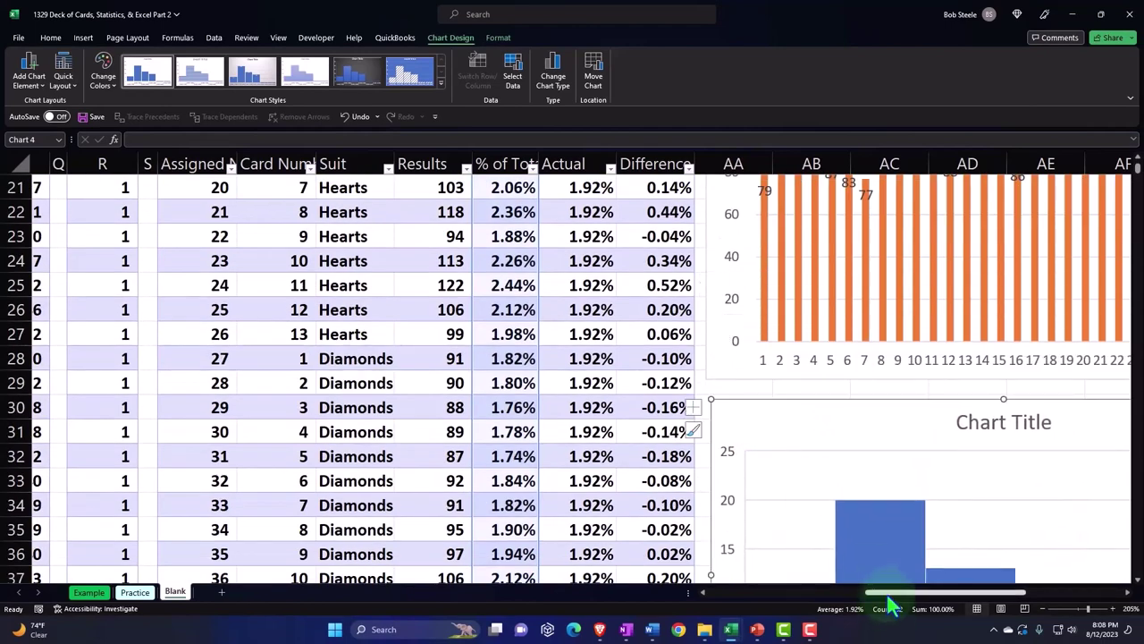
Delete the new histogram's title and widen the chart to about the middle of column AI.
drag(881, 593, 957, 599)
click(677, 424)
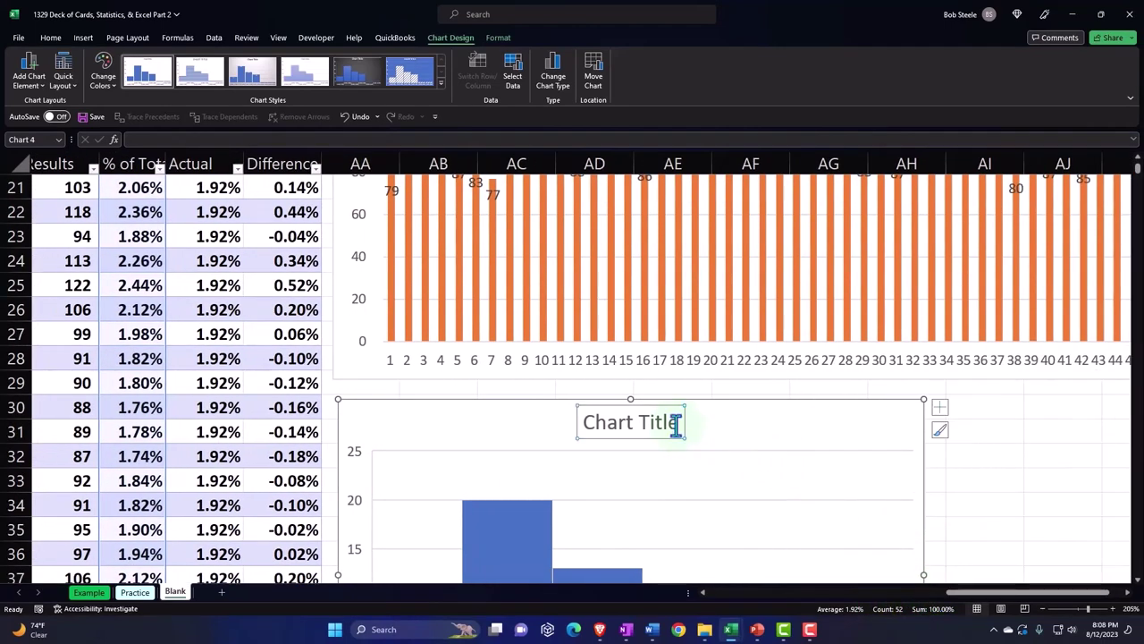
key(Delete)
scroll(677, 427, down, 2)
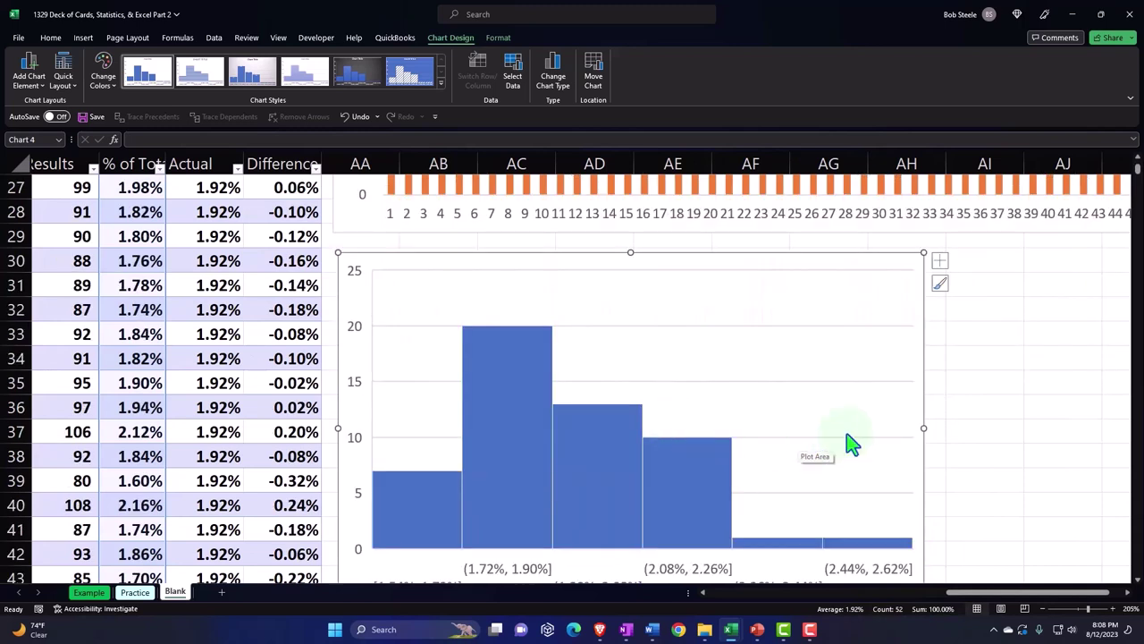
drag(921, 429, 992, 425)
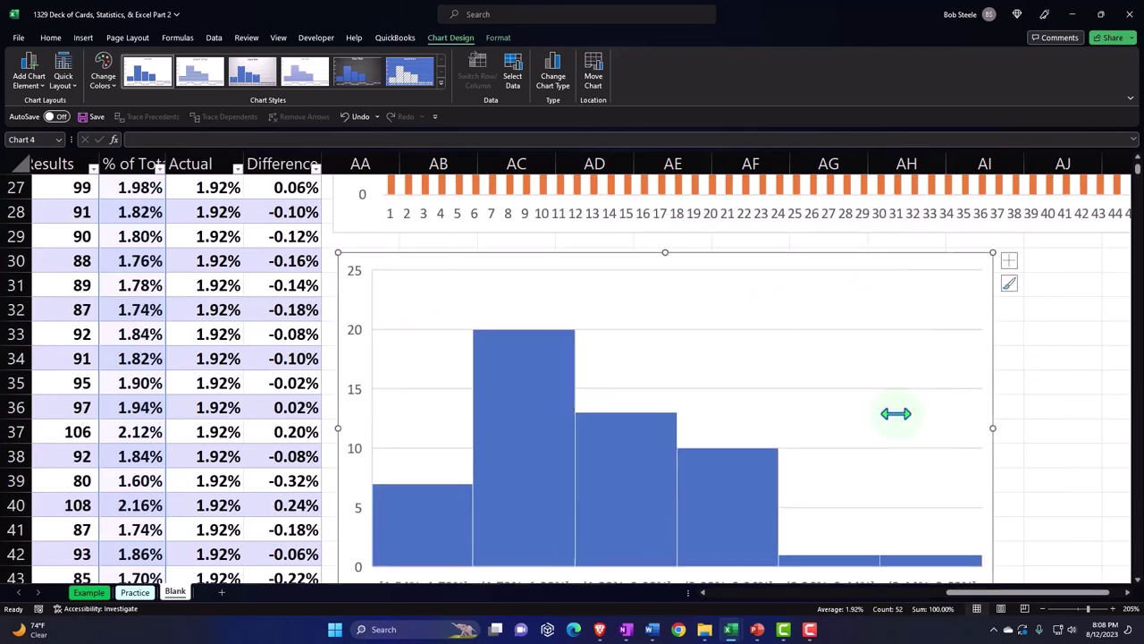
scroll(889, 411, down, 1)
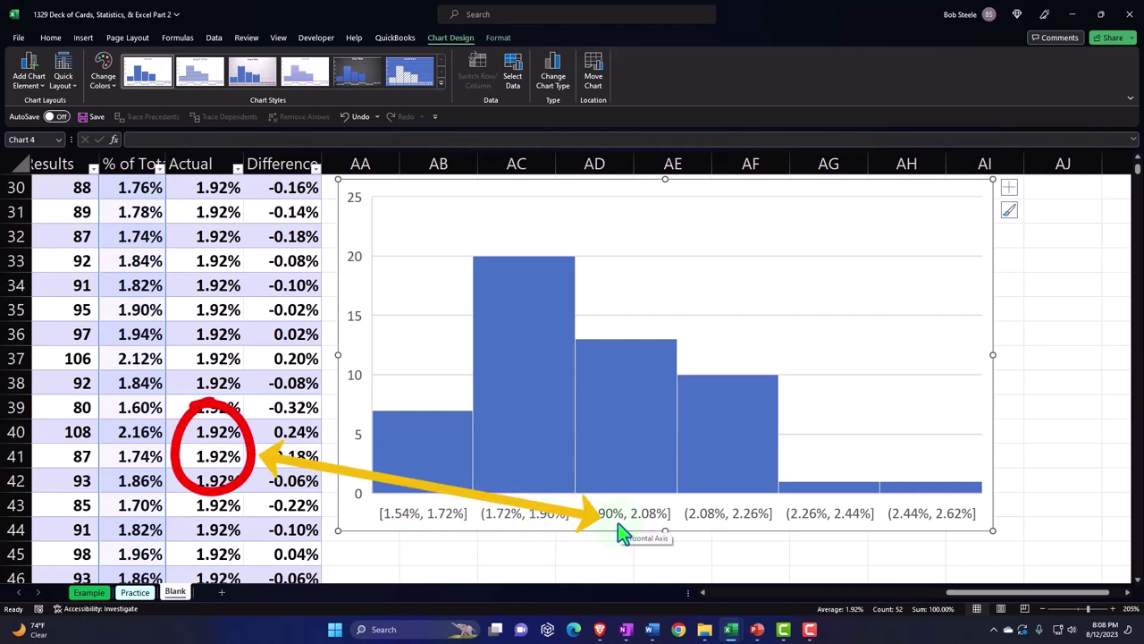
Look at the area below the results table's Total row, from column Z back to column S in row 56.
scroll(659, 553, down, 5)
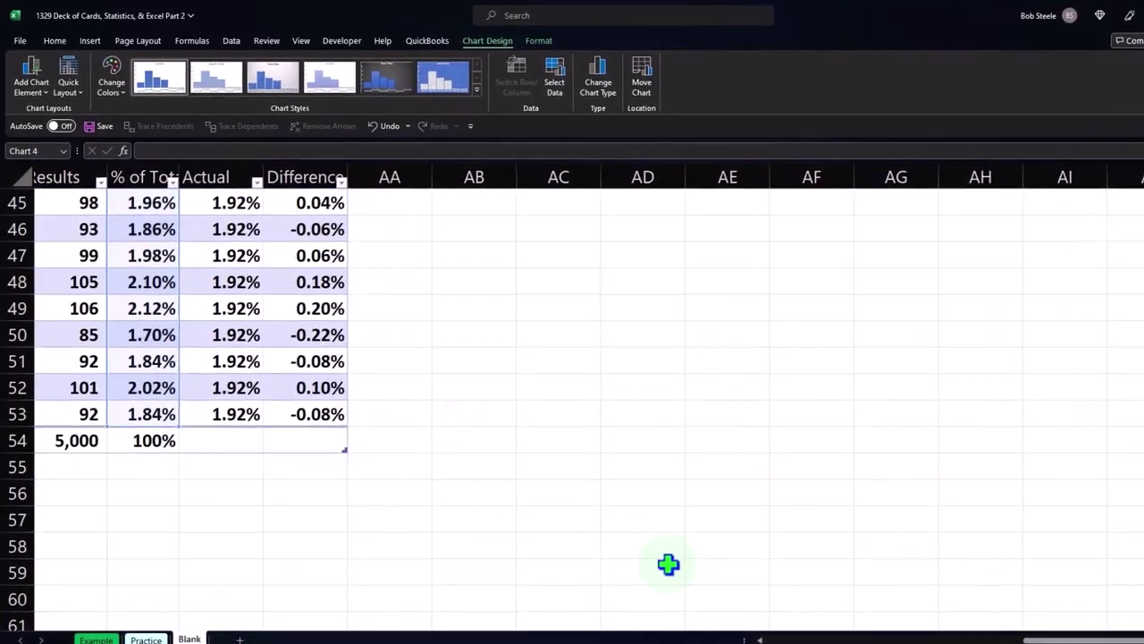
scroll(454, 554, down, 1)
scroll(339, 559, up, 2)
click(334, 560)
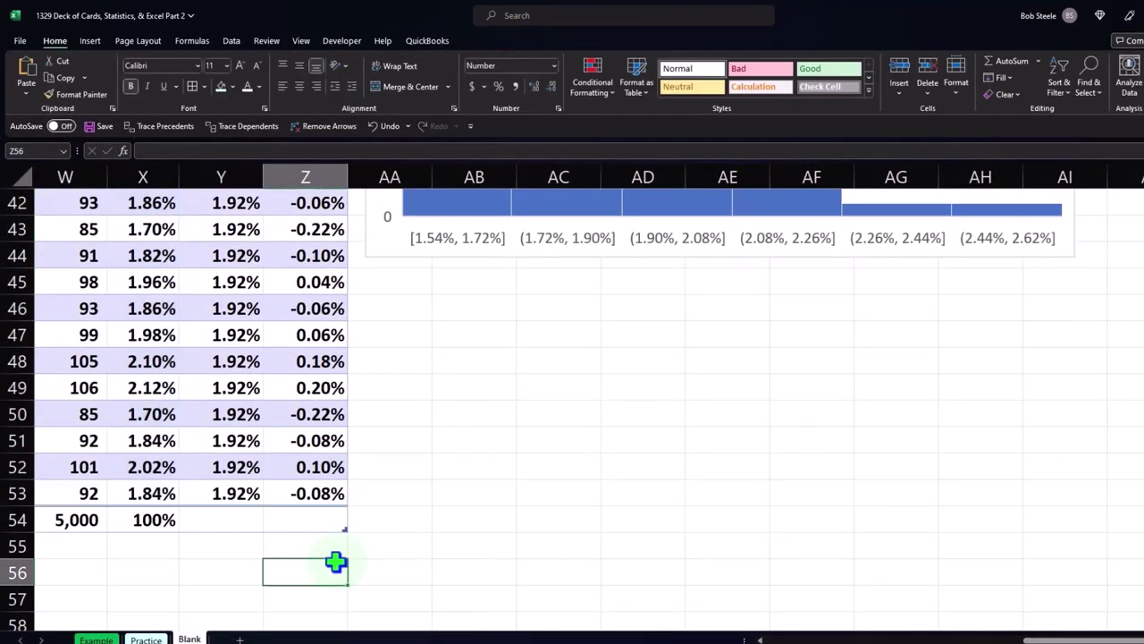
key(Left)
key(Left)
key(Left)
key(Left)
key(Left)
key(Left)
key(Left)
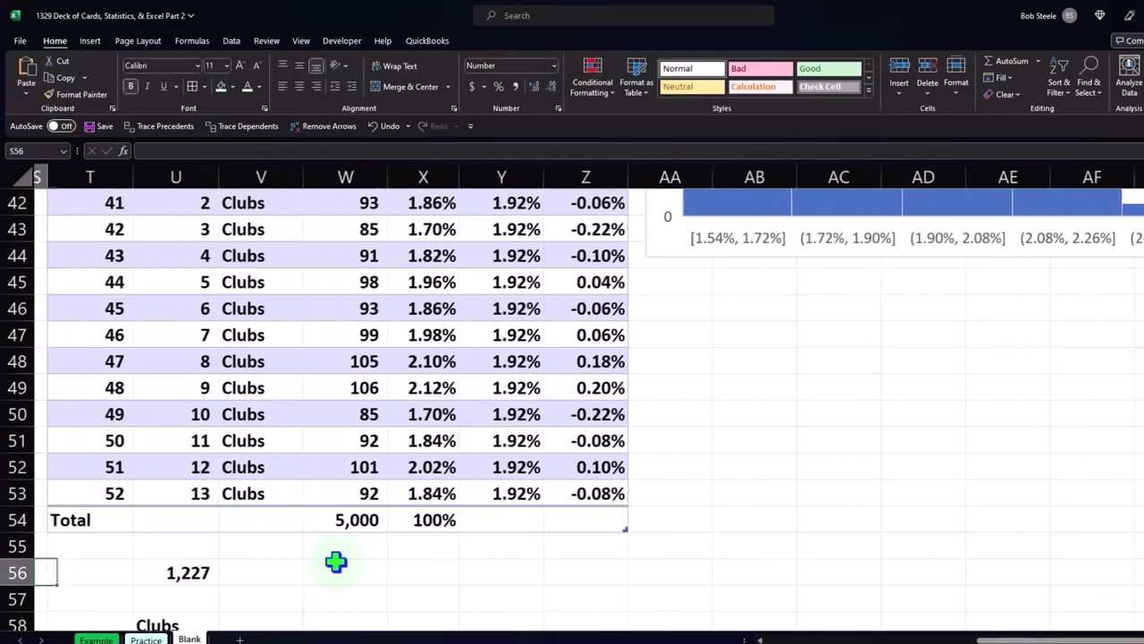
Change the Total row's % of Total calculation to Average and show the result with three decimals.
click(430, 520)
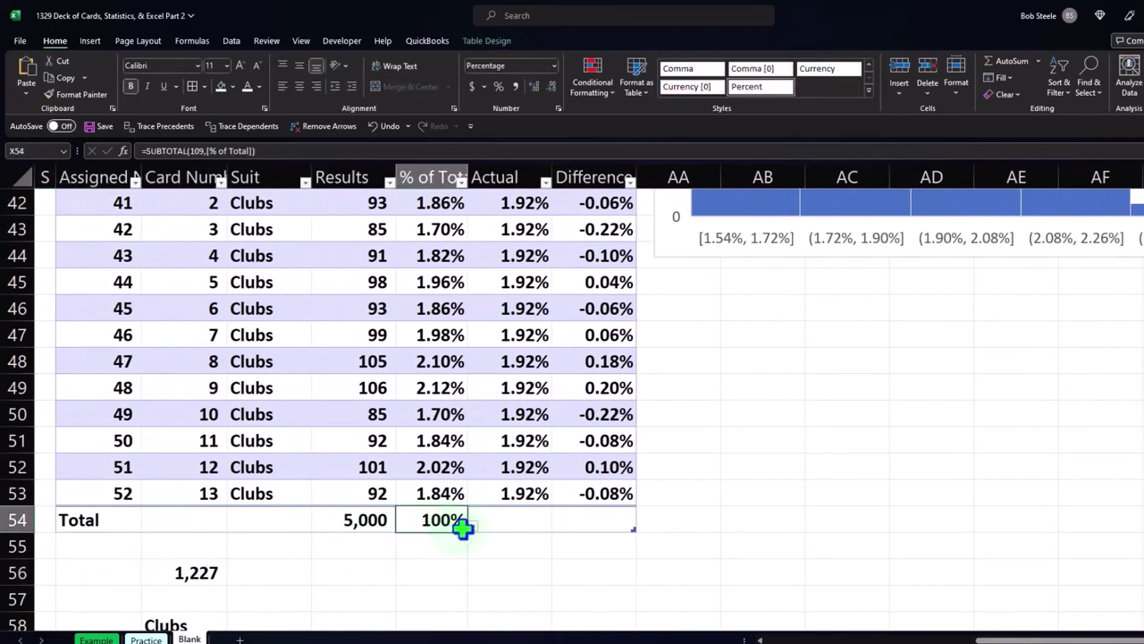
click(472, 527)
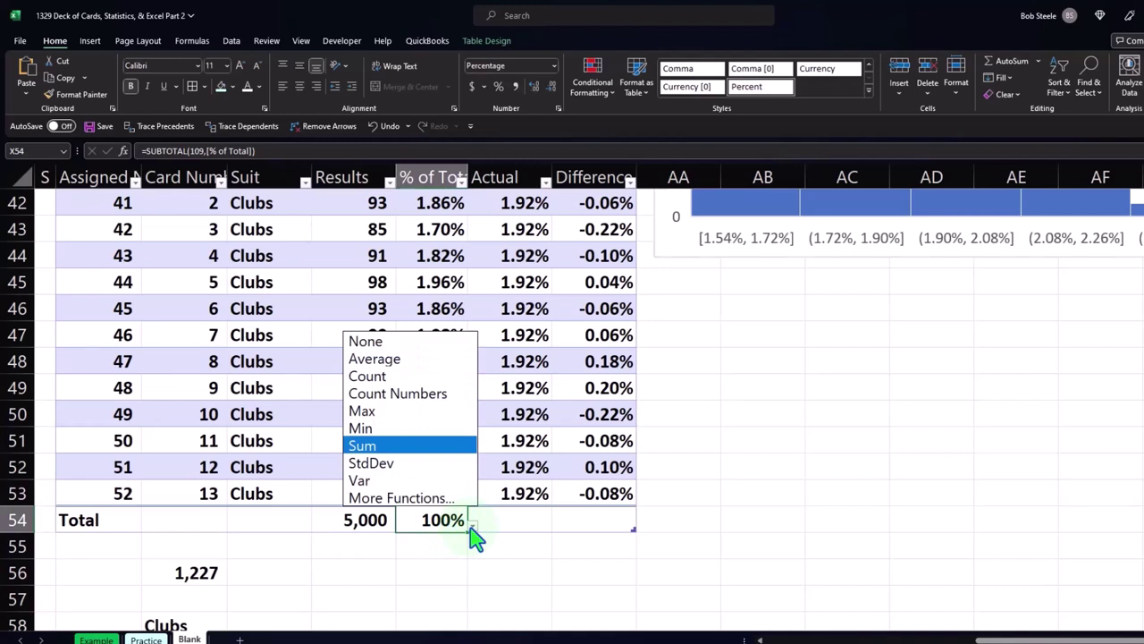
click(437, 359)
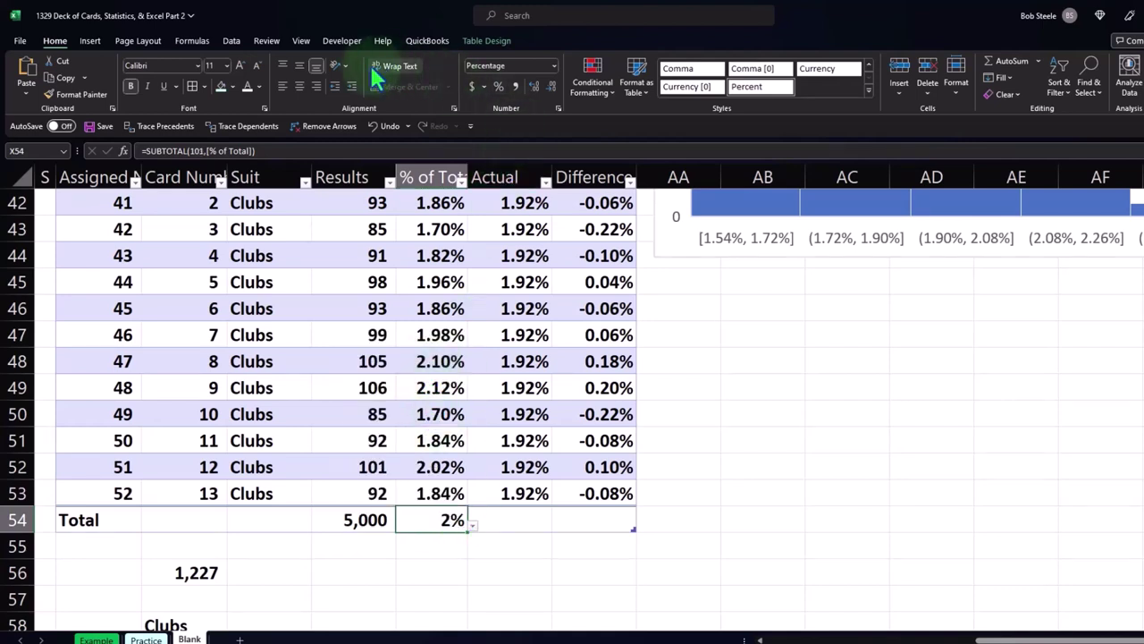
click(535, 85)
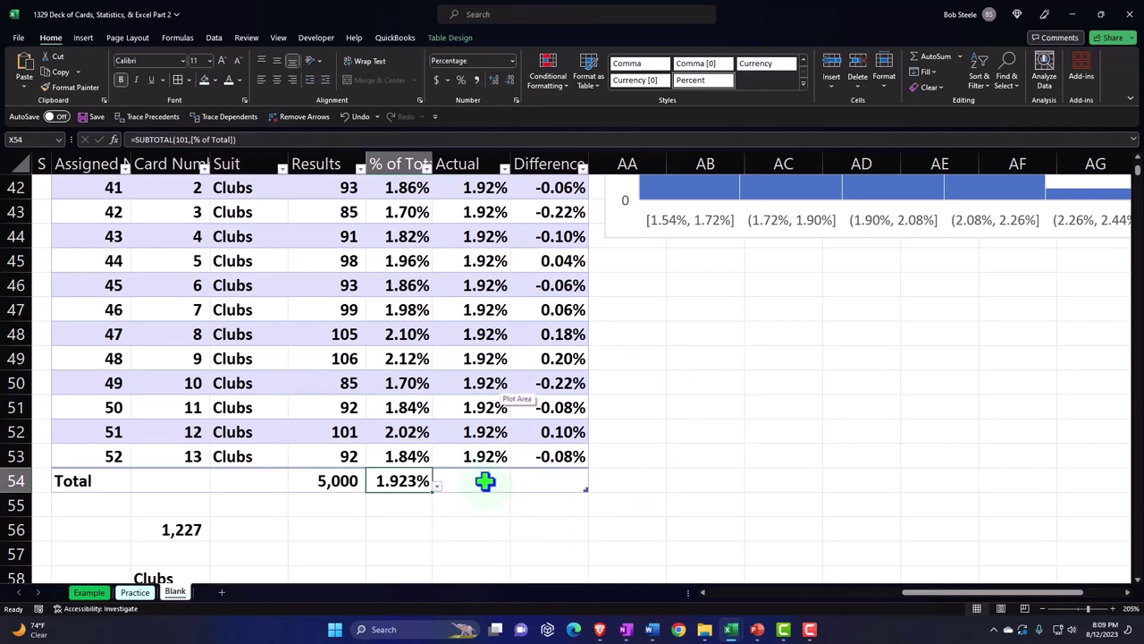
Clear the leftover contents of cells U56:U58 below the results table.
scroll(486, 481, down, 1)
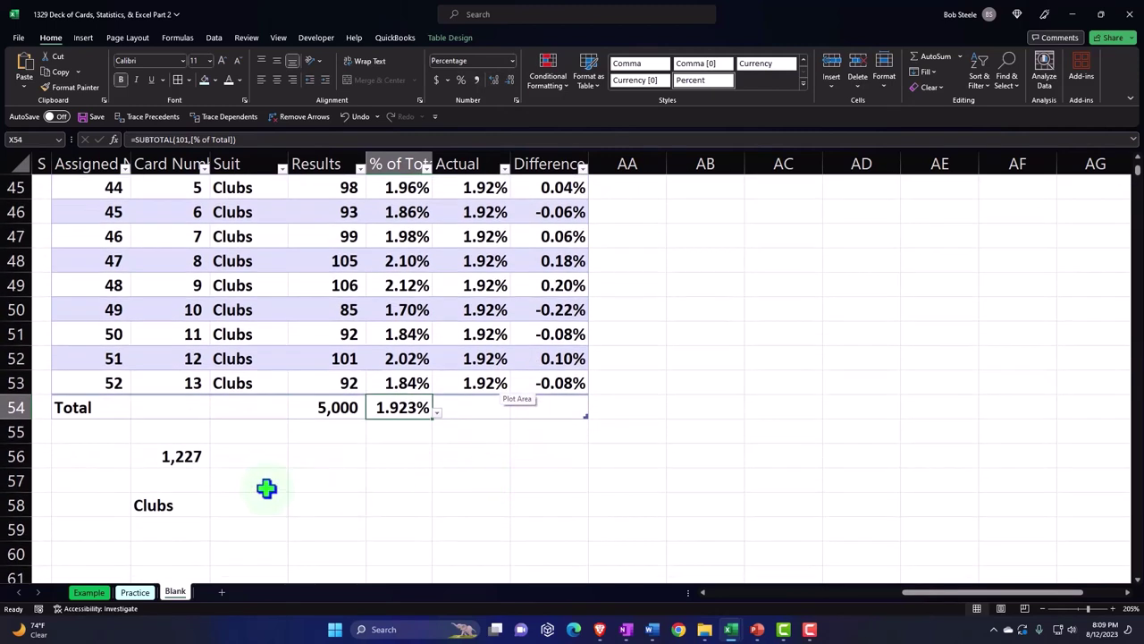
drag(178, 457, 207, 505)
key(Delete)
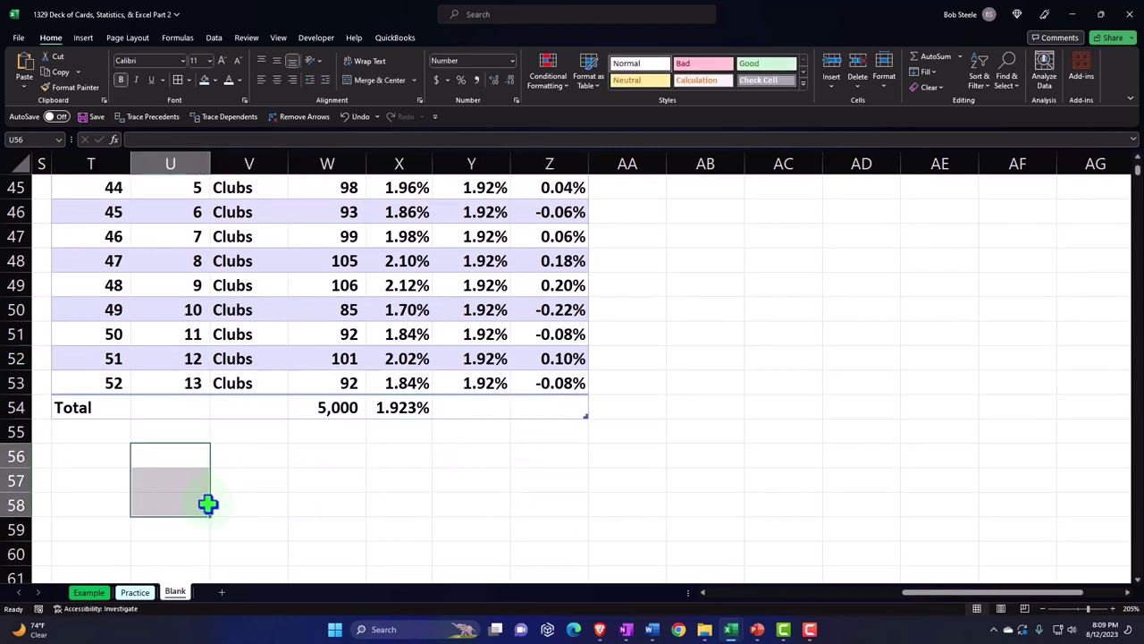
key(Left)
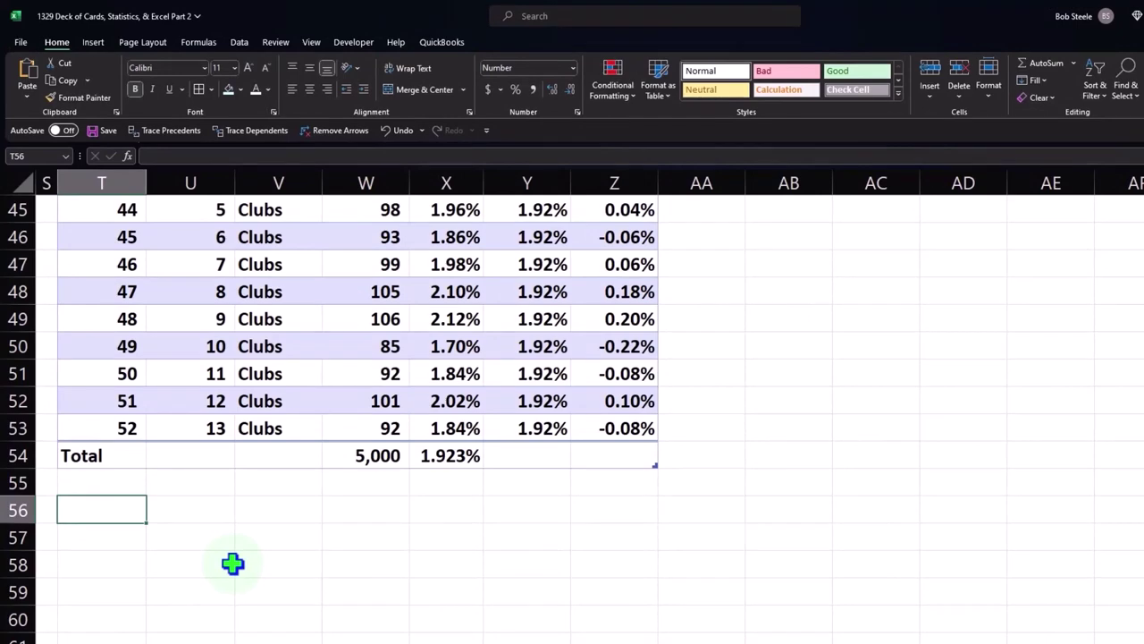
Copy Spades from the Suit column's first data row and paste it as a value into T56.
scroll(232, 563, up, 12)
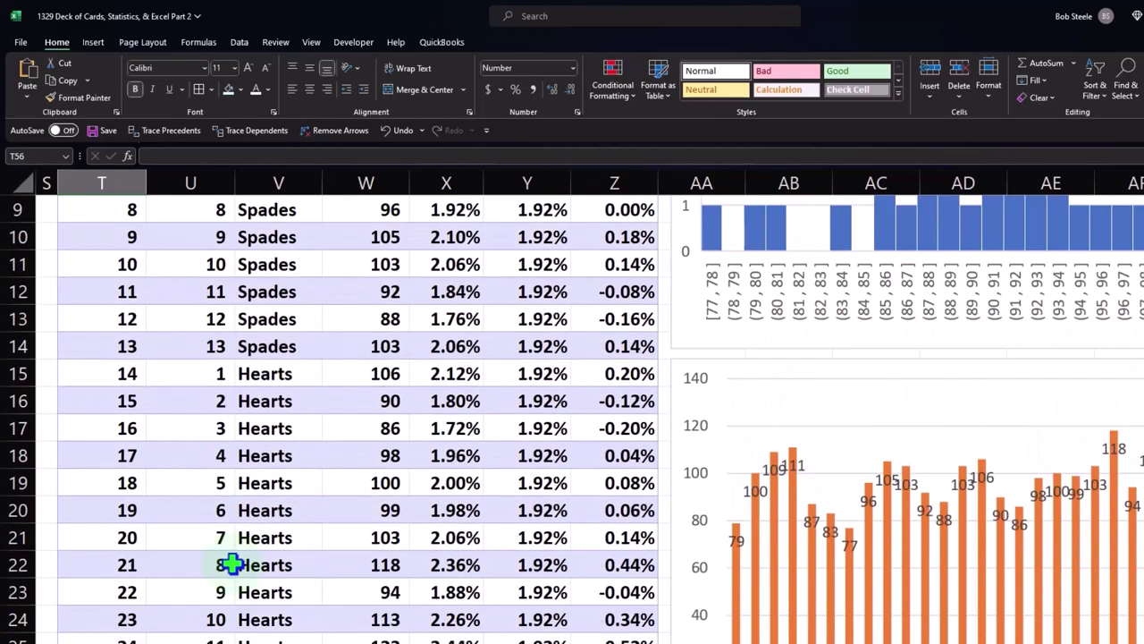
scroll(233, 563, up, 2)
scroll(233, 563, down, 14)
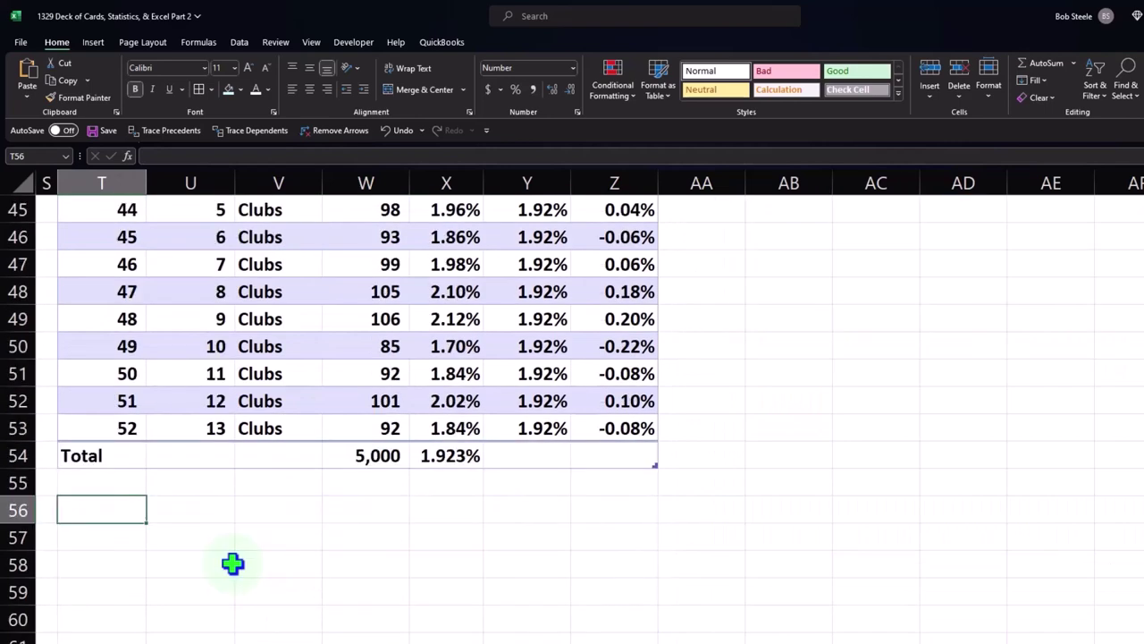
scroll(232, 564, up, 15)
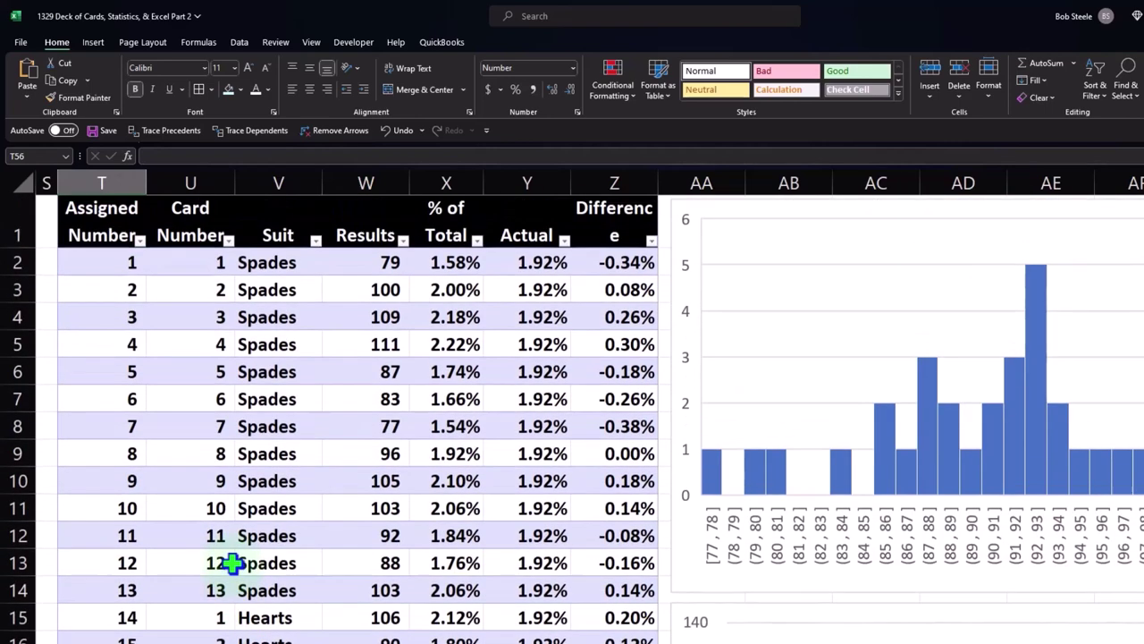
click(296, 263)
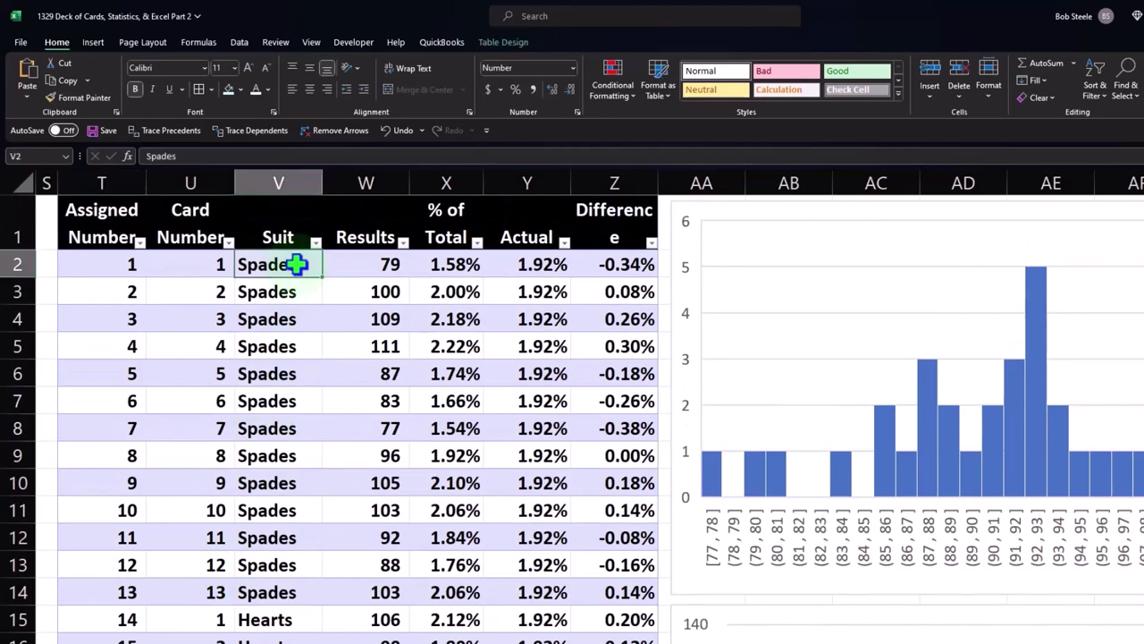
scroll(255, 403, down, 15)
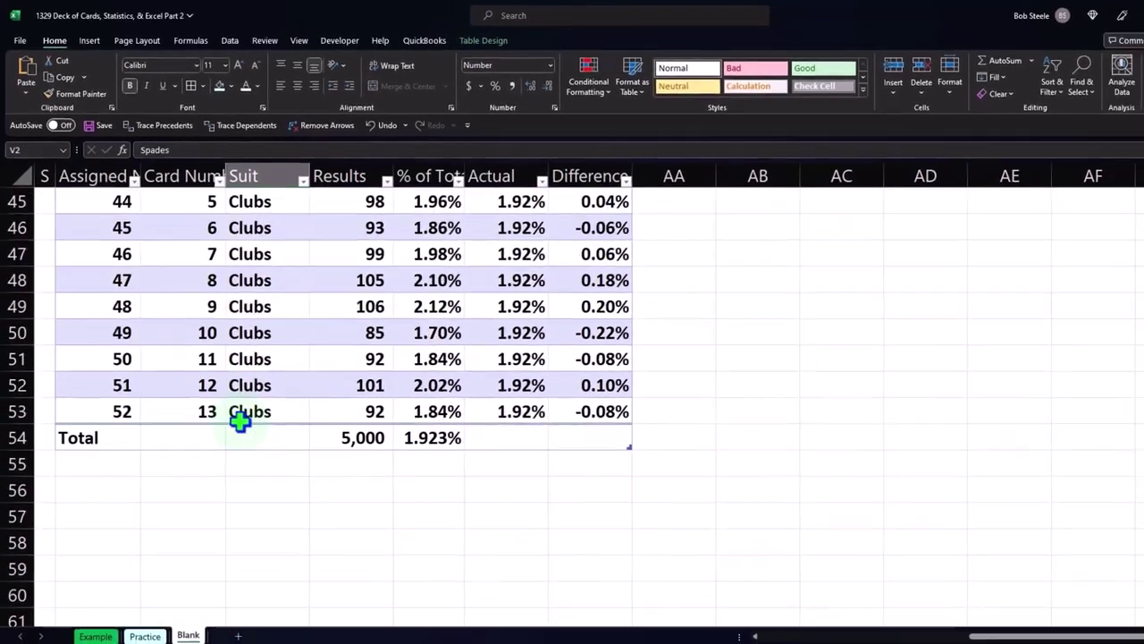
right_click(104, 457)
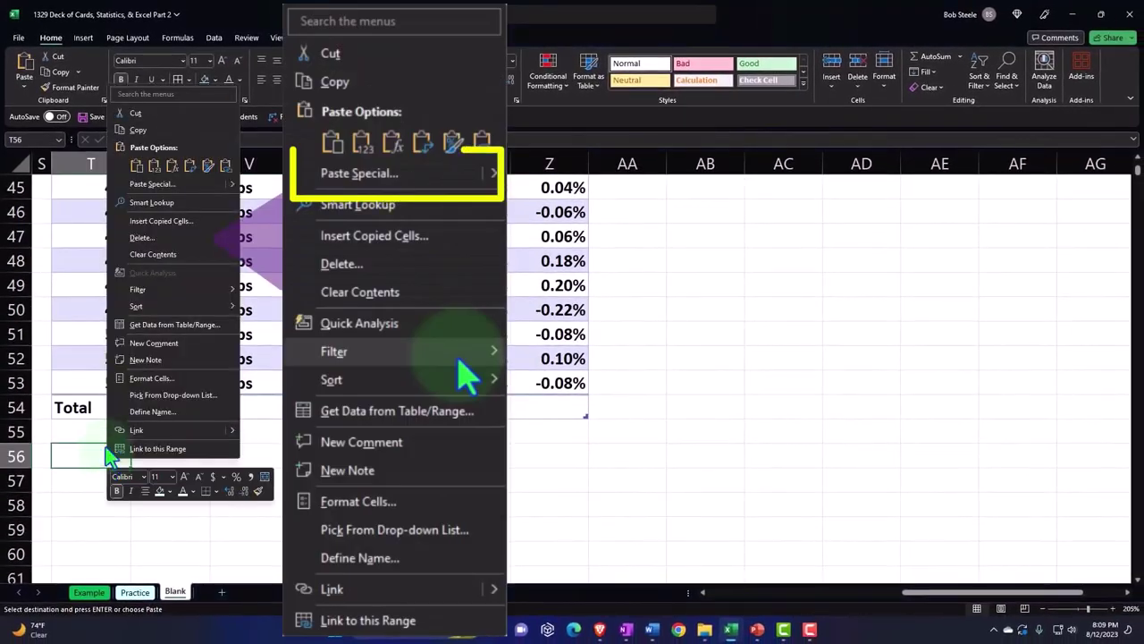
click(154, 167)
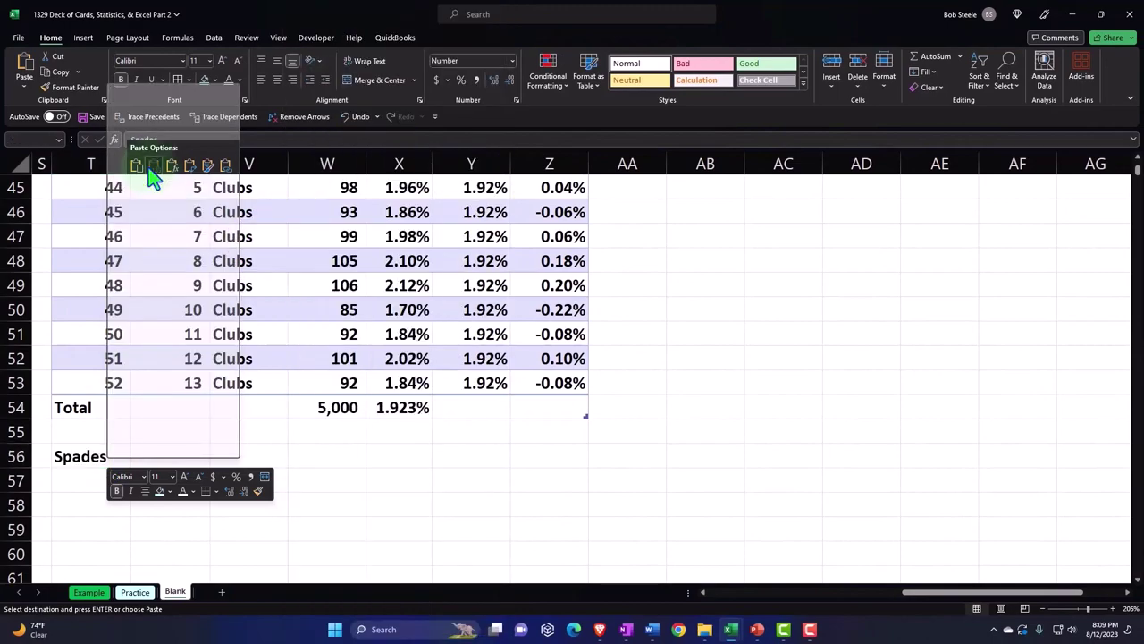
Copy Hearts from Suit cell V15 and paste it into T57, below Spades.
scroll(187, 340, up, 13)
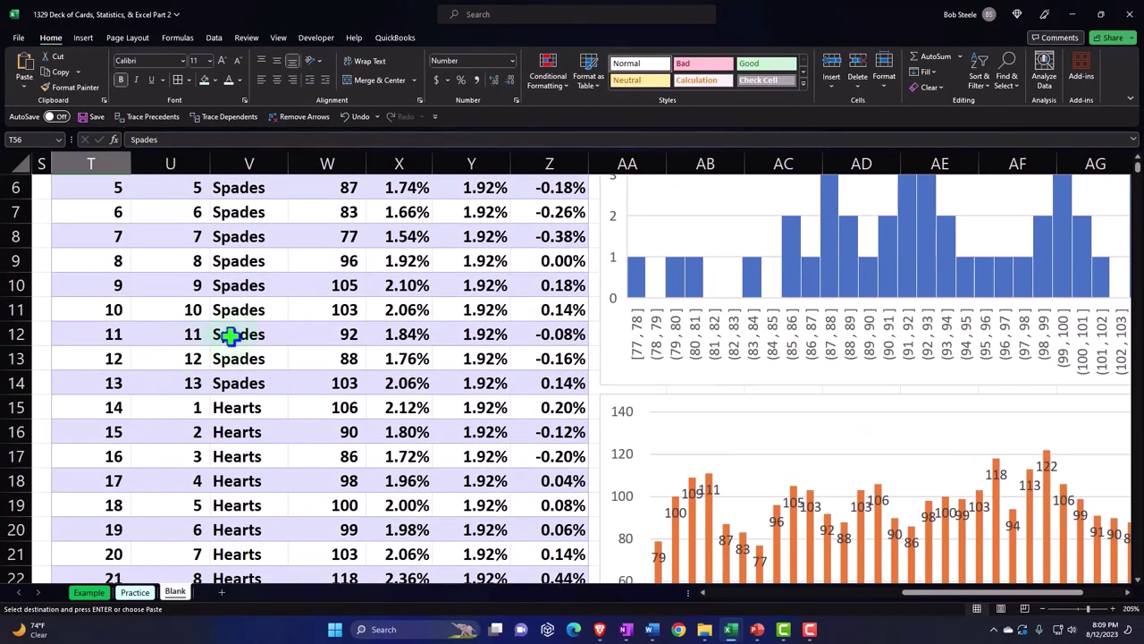
right_click(237, 409)
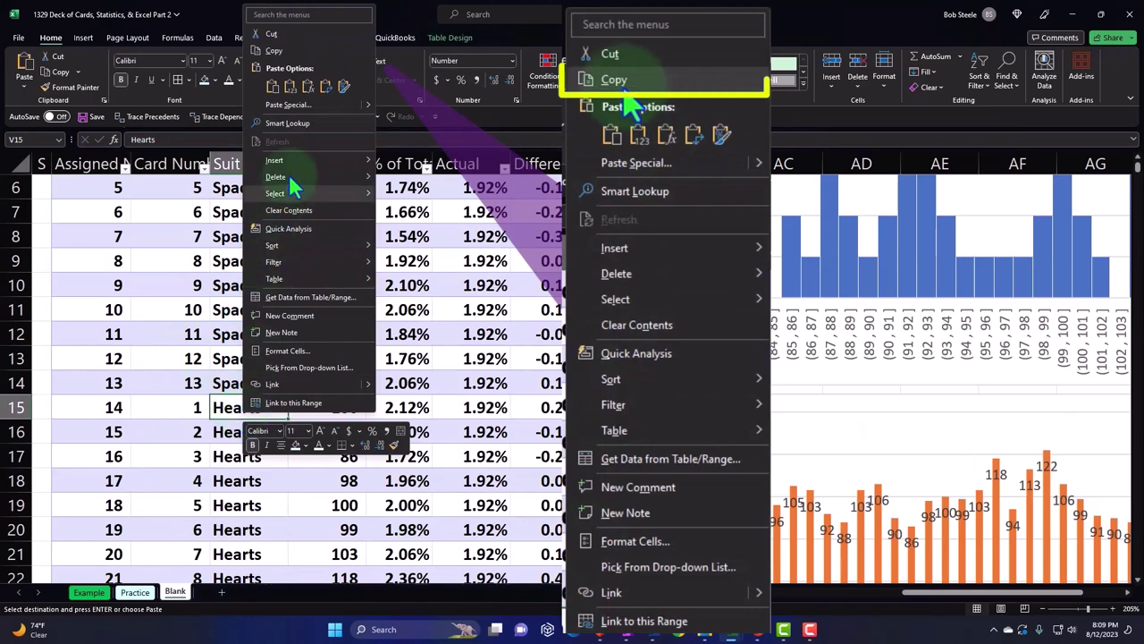
click(275, 50)
scroll(163, 393, down, 11)
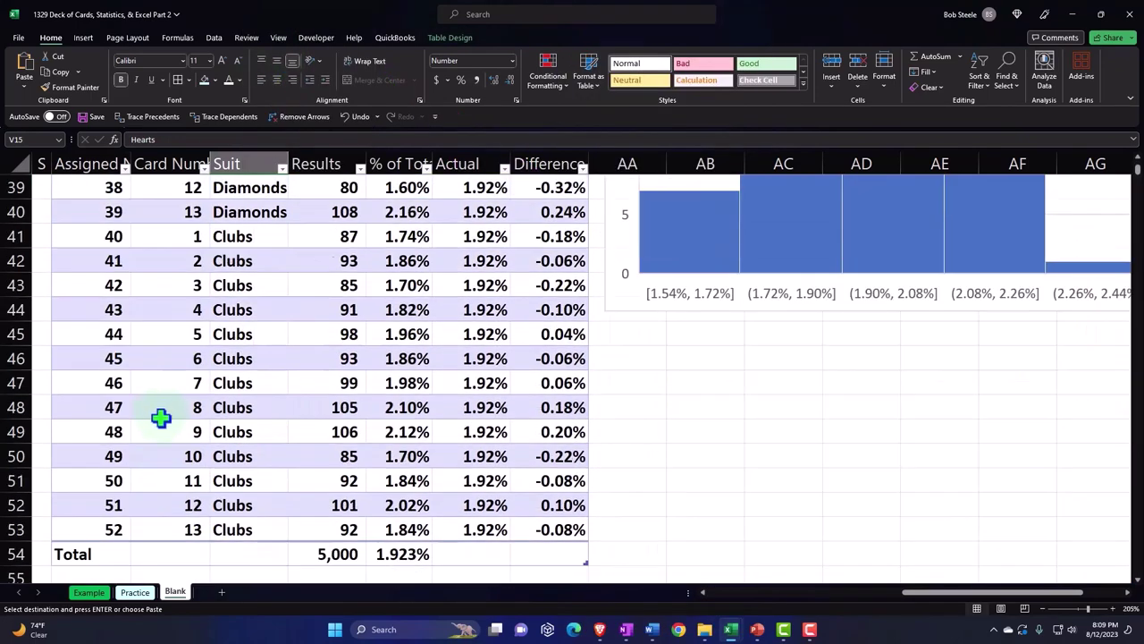
scroll(161, 418, down, 2)
click(93, 478)
right_click(93, 478)
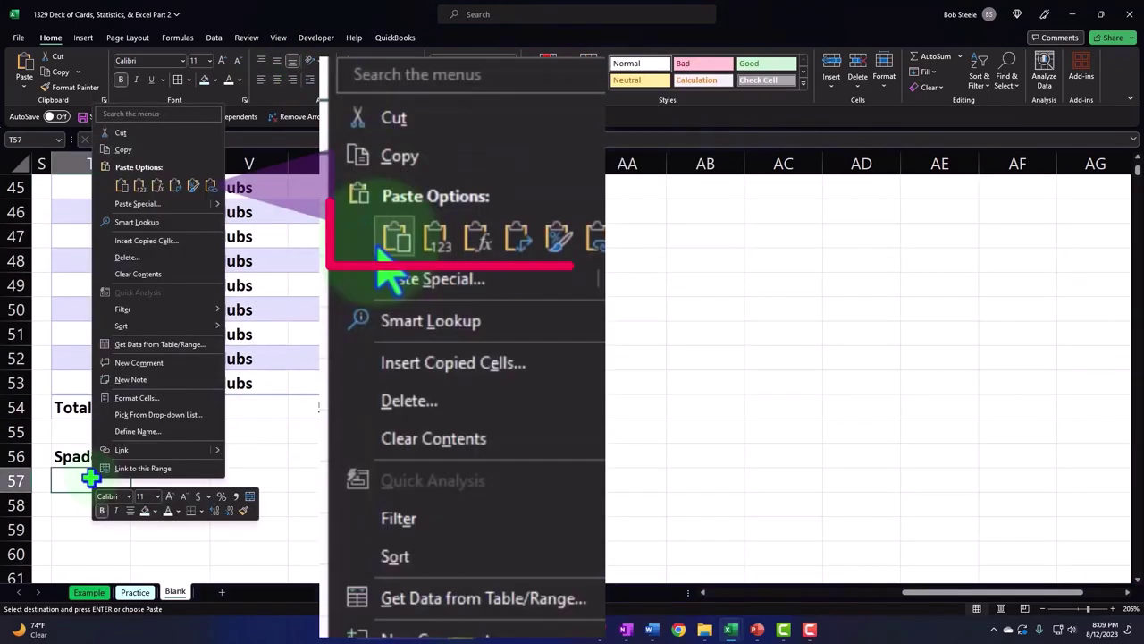
click(151, 187)
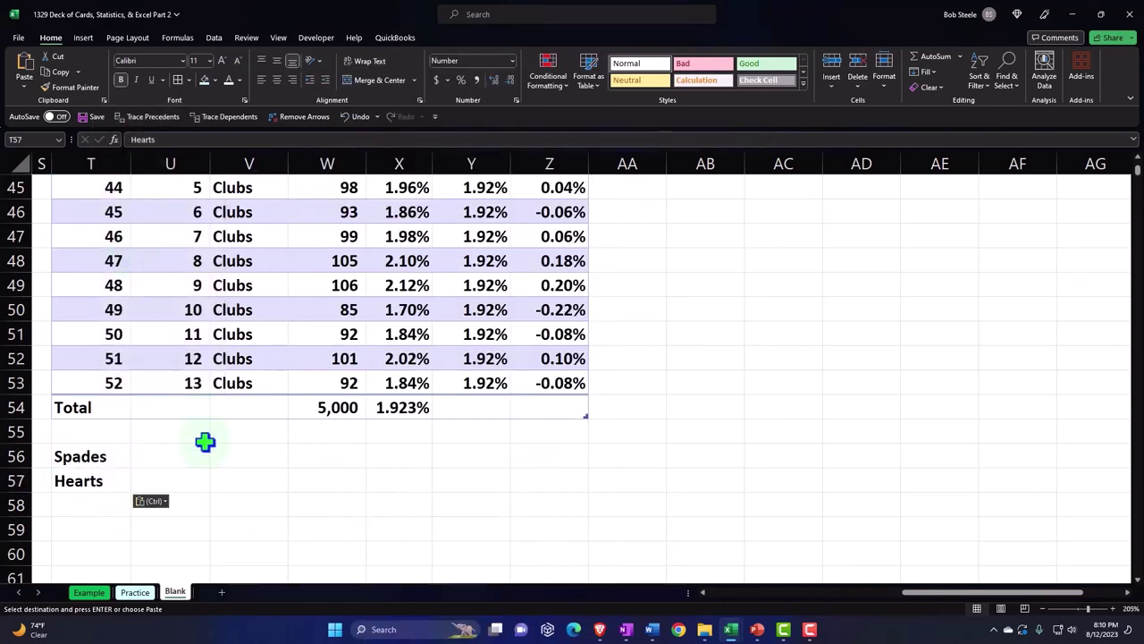
Copy Diamonds from Suit cell V34 and paste it as a value into T58, below Hearts.
scroll(206, 443, up, 5)
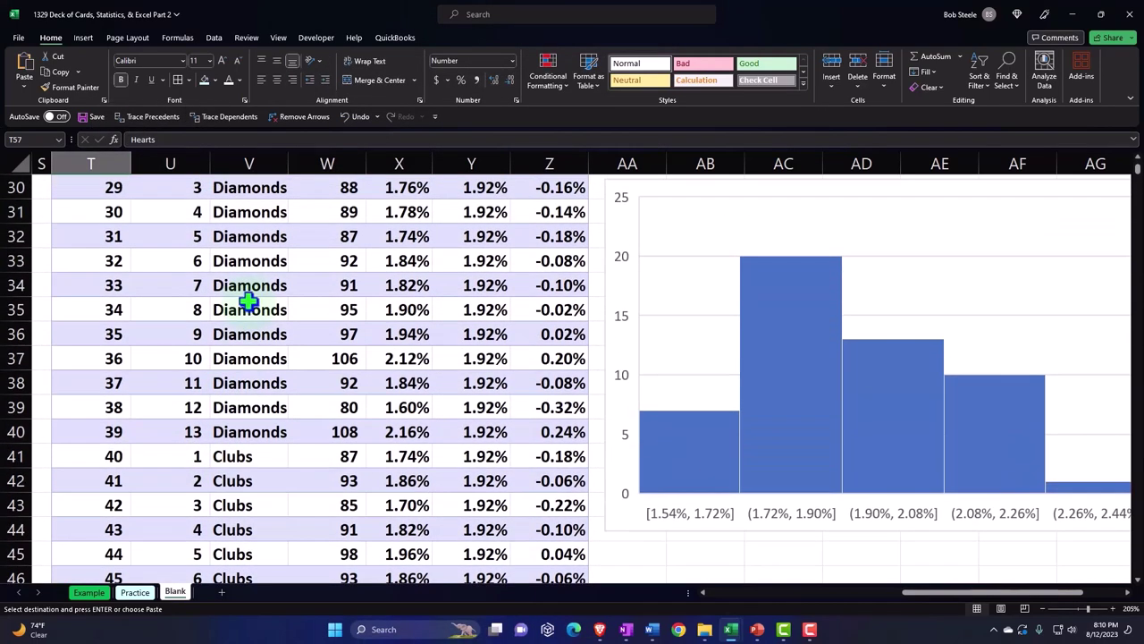
click(243, 285)
right_click(243, 284)
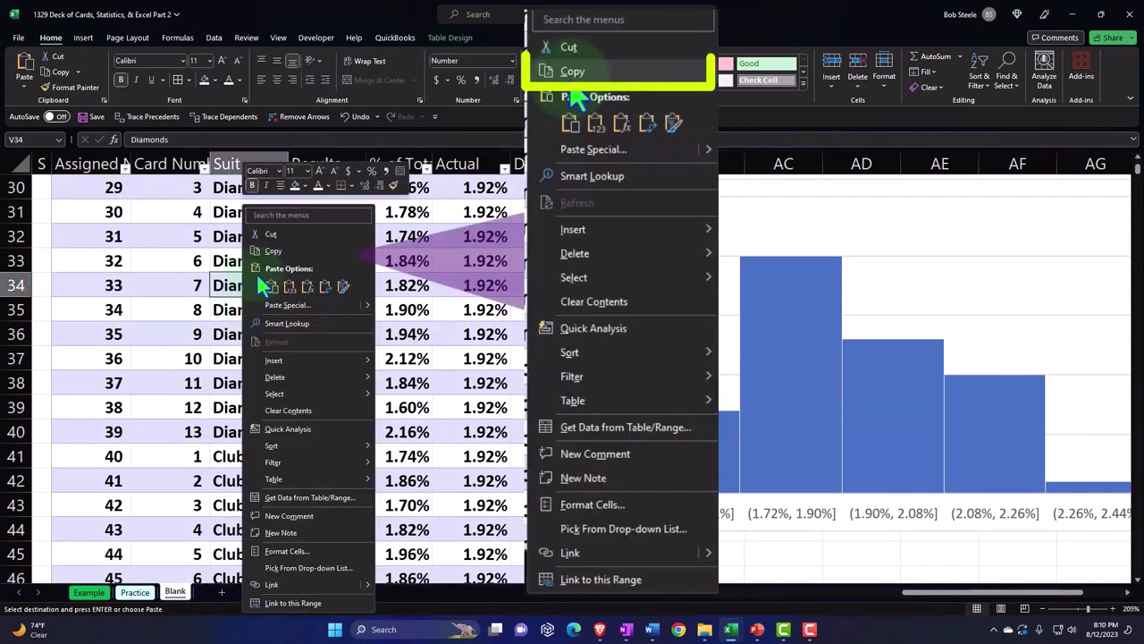
click(271, 253)
scroll(223, 309, down, 6)
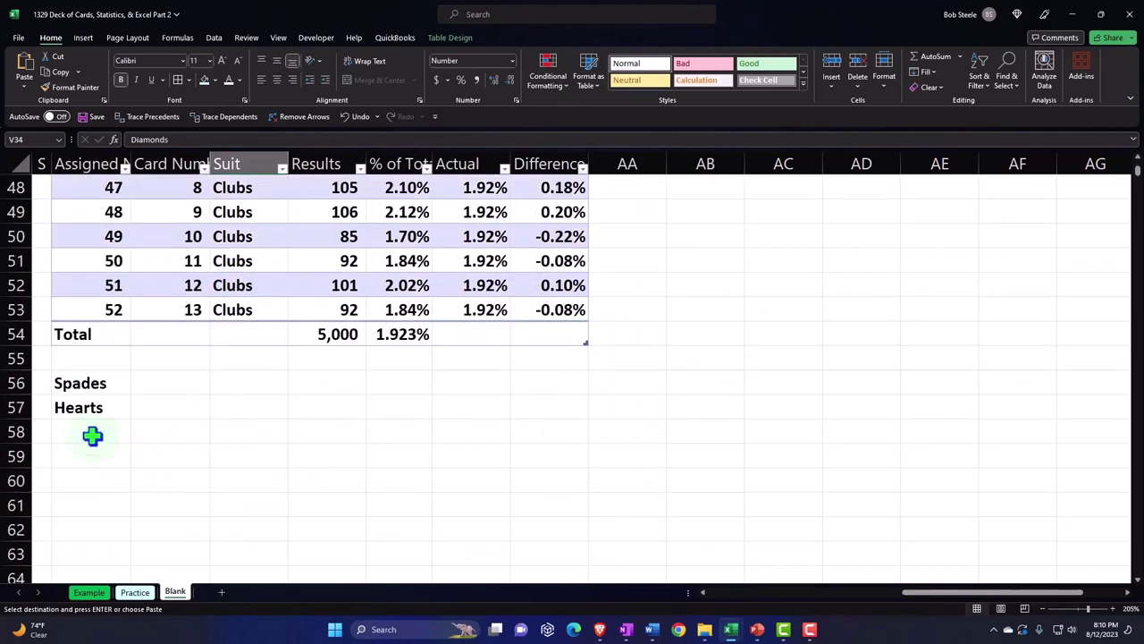
click(92, 437)
right_click(94, 434)
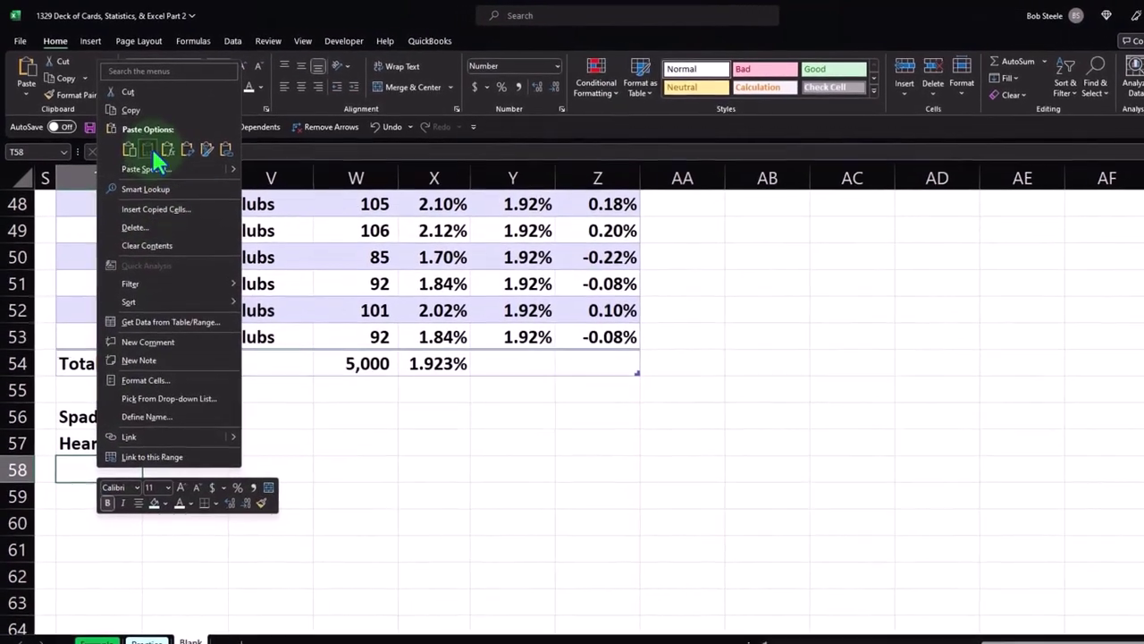
click(120, 138)
Copy Clubs from V50 into T59 without its table formatting, and move the four suit labels down one row to T57:T60.
click(247, 238)
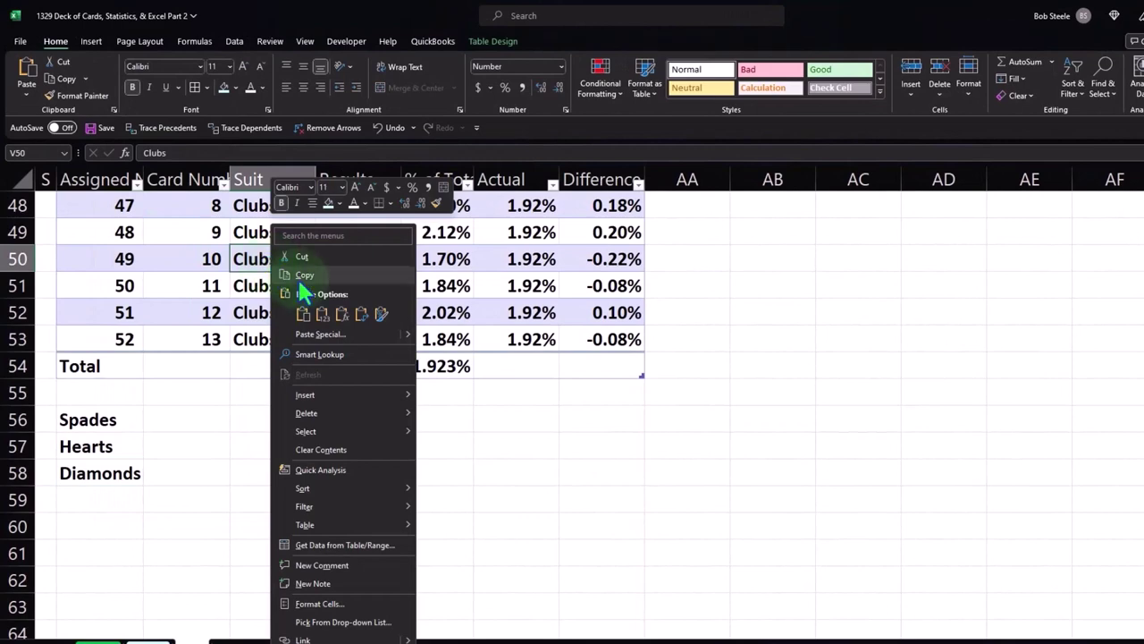
click(304, 274)
right_click(107, 499)
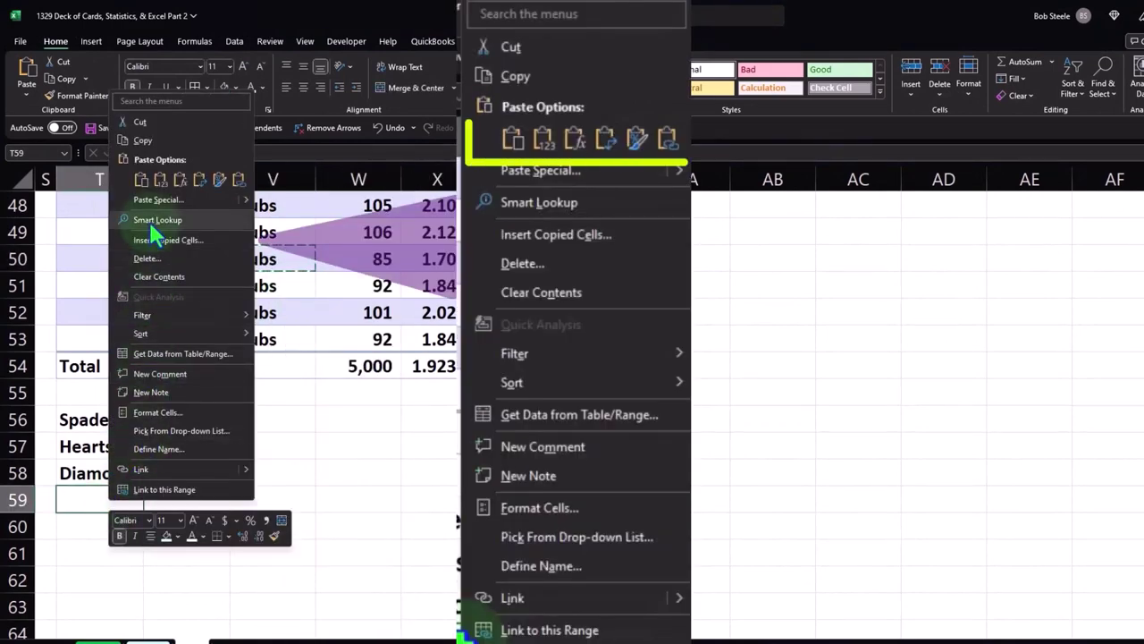
click(141, 179)
click(173, 421)
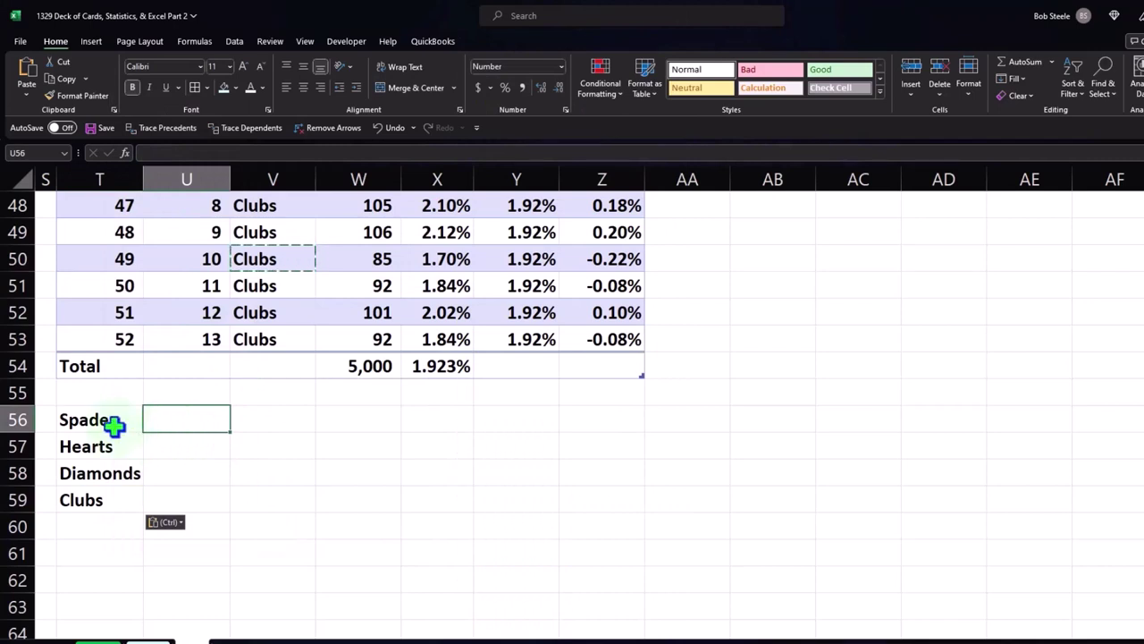
drag(113, 422, 121, 541)
Start a SUMIFS formula in U57 beside Spades, using the table's Results column as the sum range.
click(198, 448)
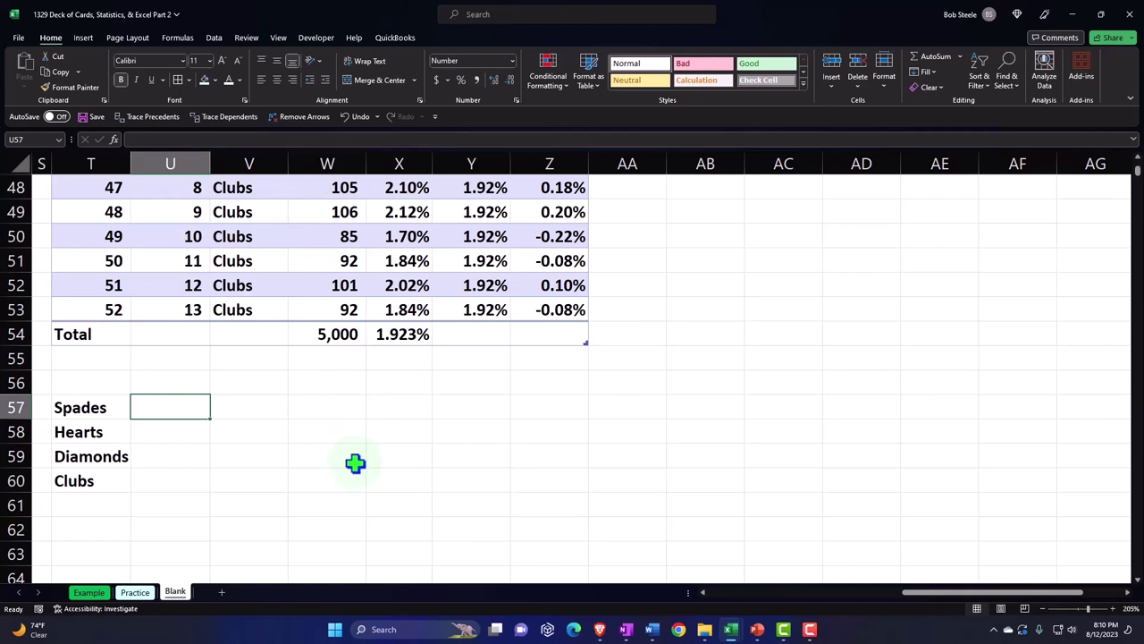
text(=)
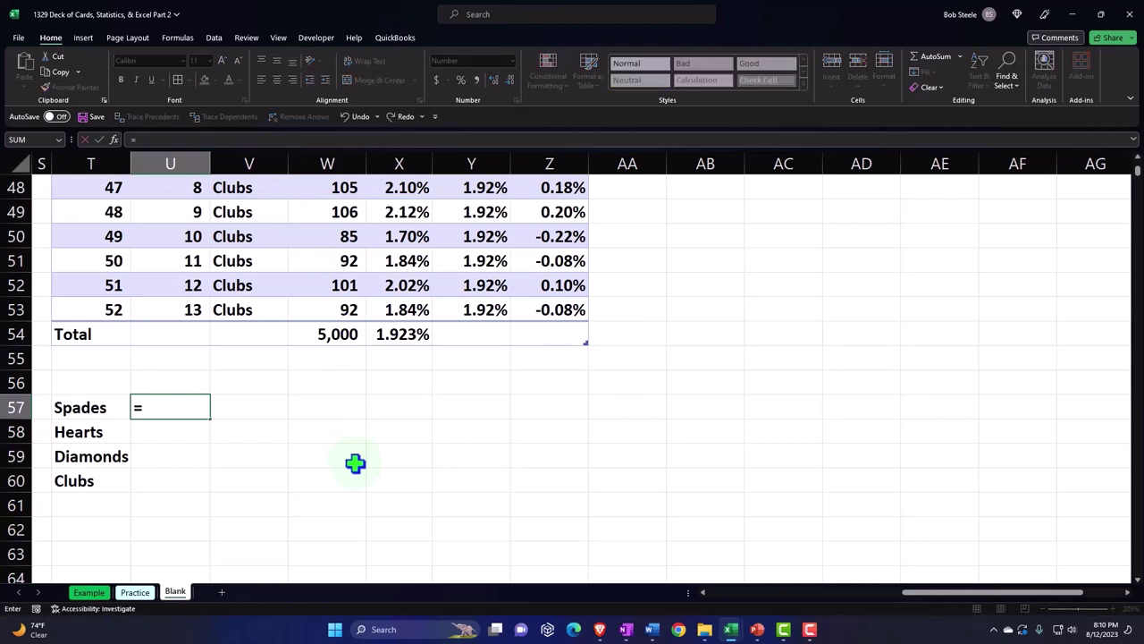
text(sumif)
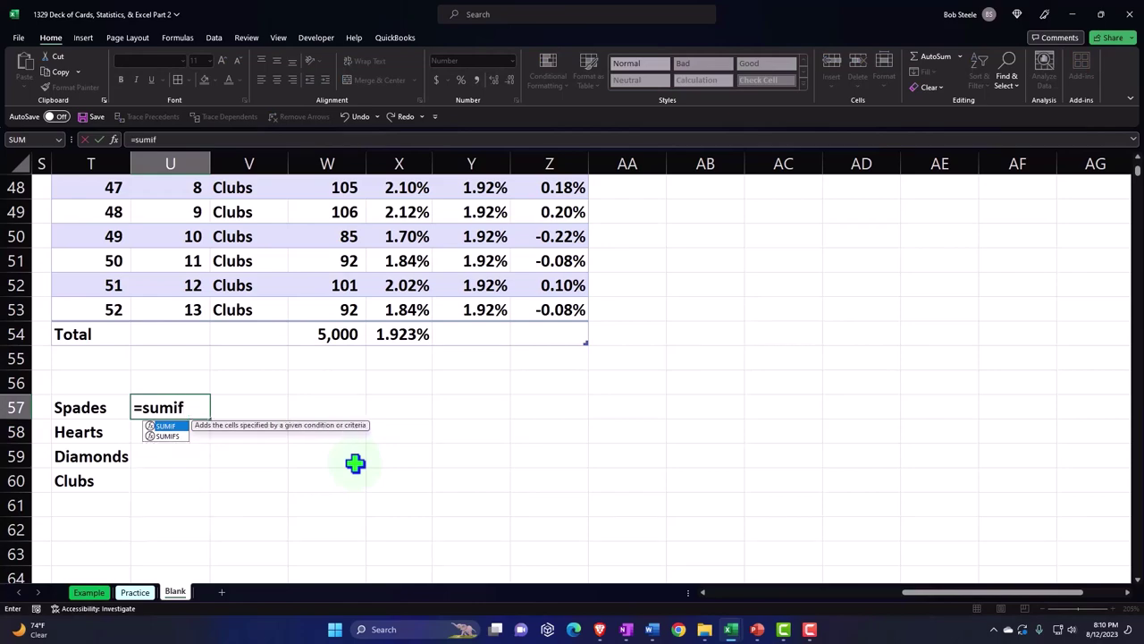
text(s)
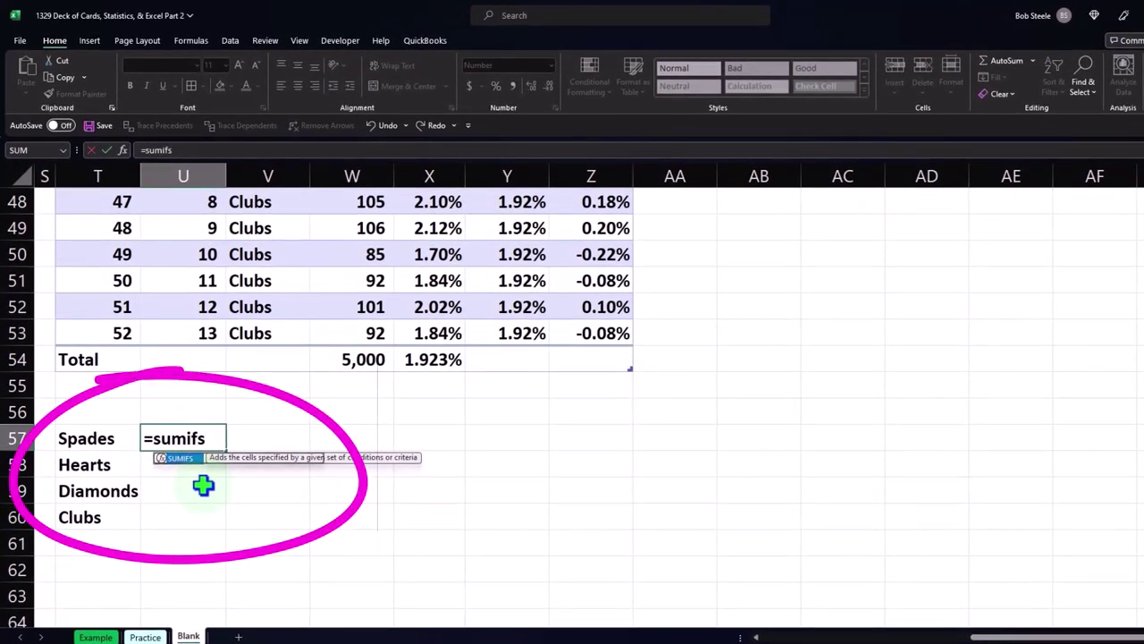
text(()
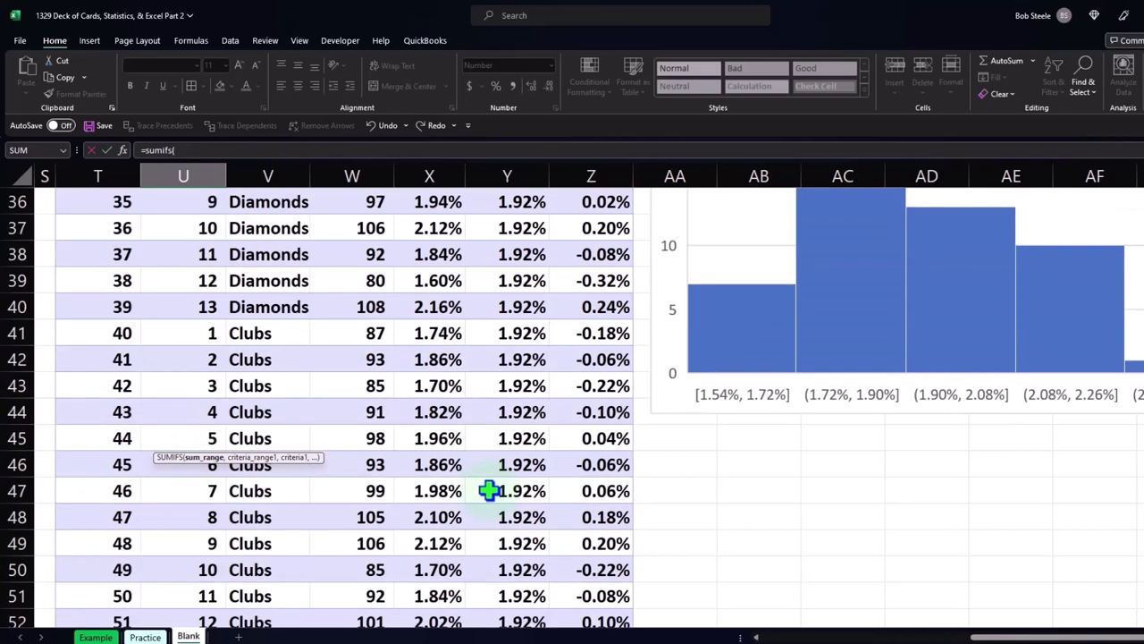
scroll(491, 490, up, 15)
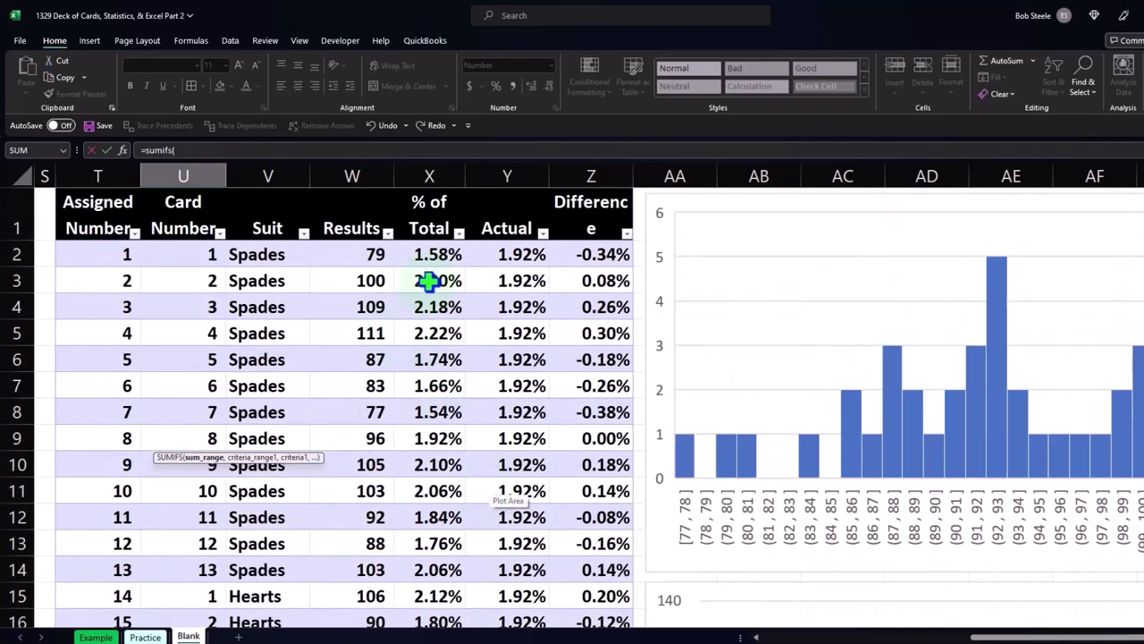
click(351, 183)
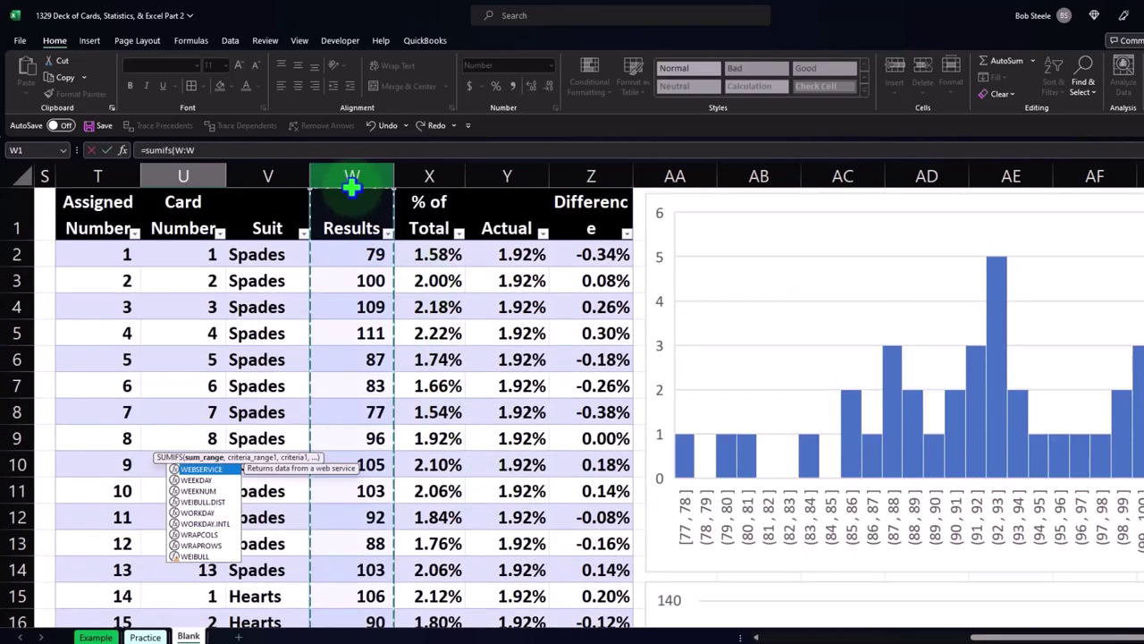
click(351, 190)
scroll(370, 298, down, 3)
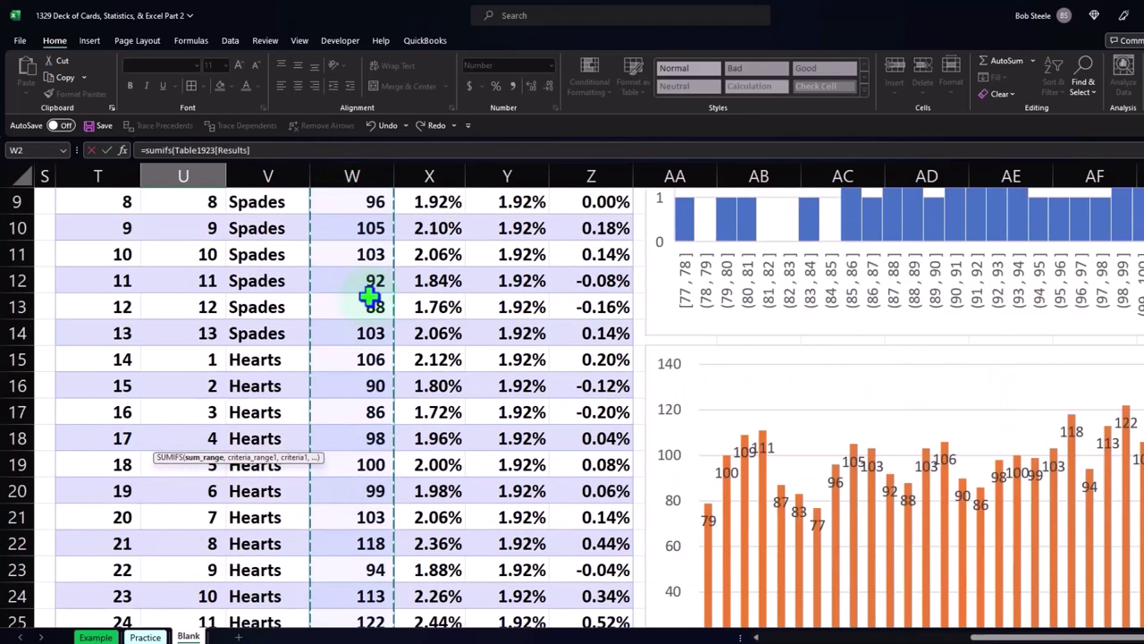
scroll(369, 298, down, 13)
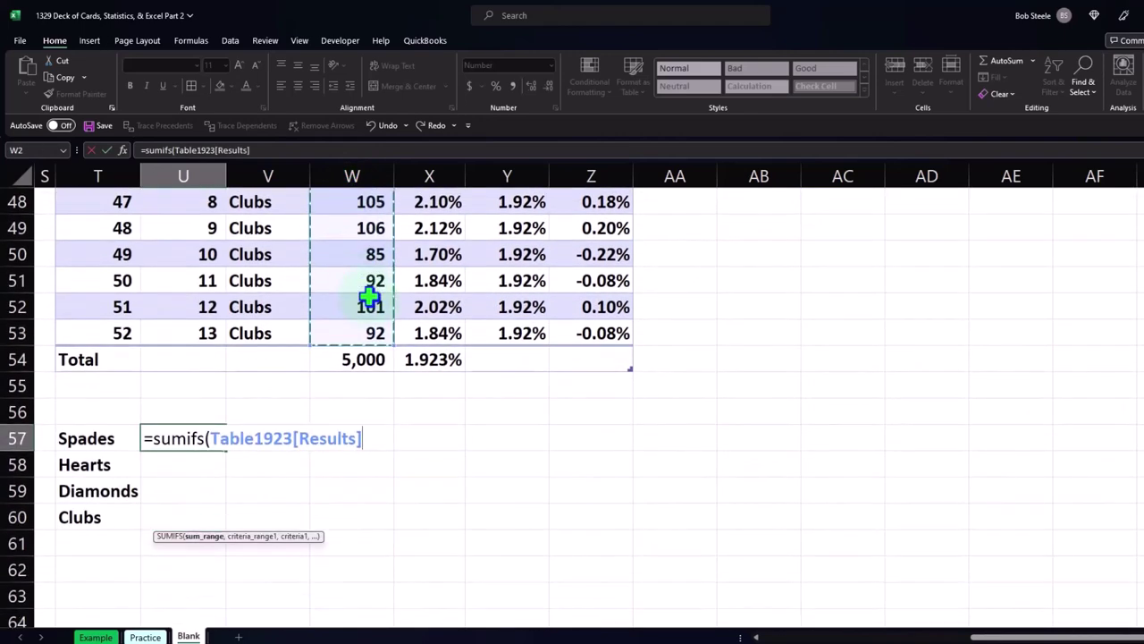
Add the table's Suit column as the criteria range of the SUMIFS formula in U57.
text(,)
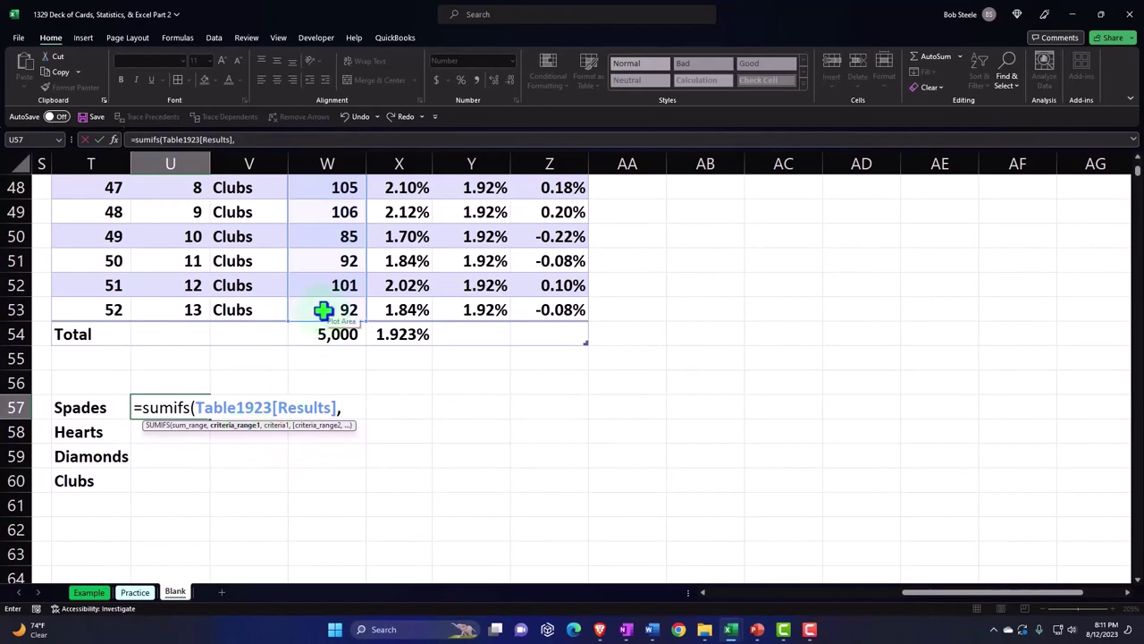
scroll(324, 309, up, 16)
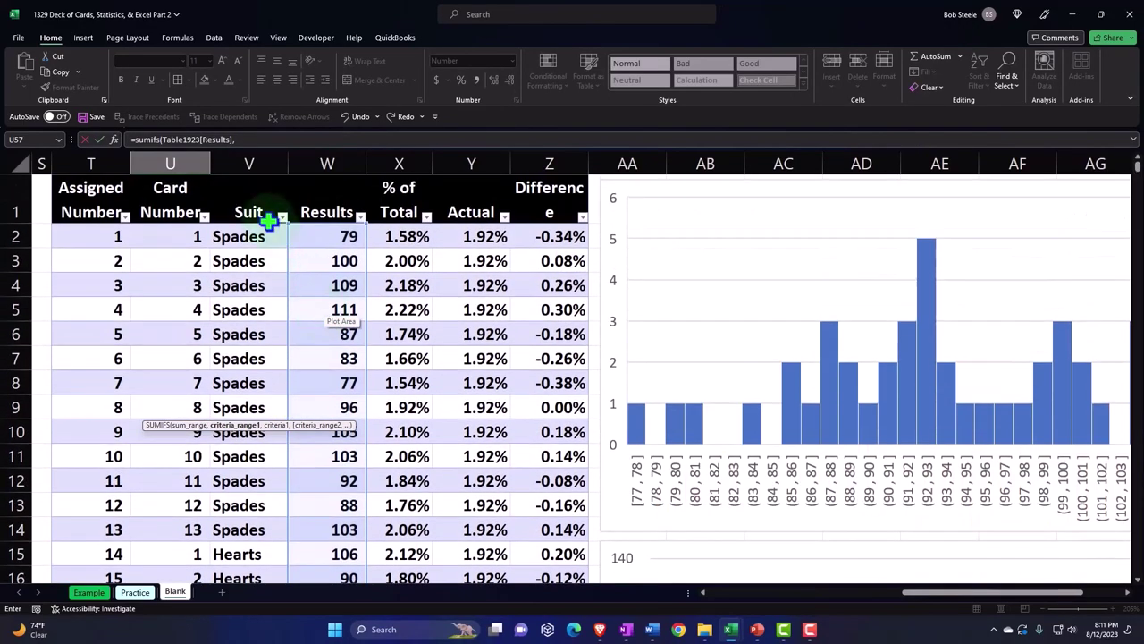
click(250, 170)
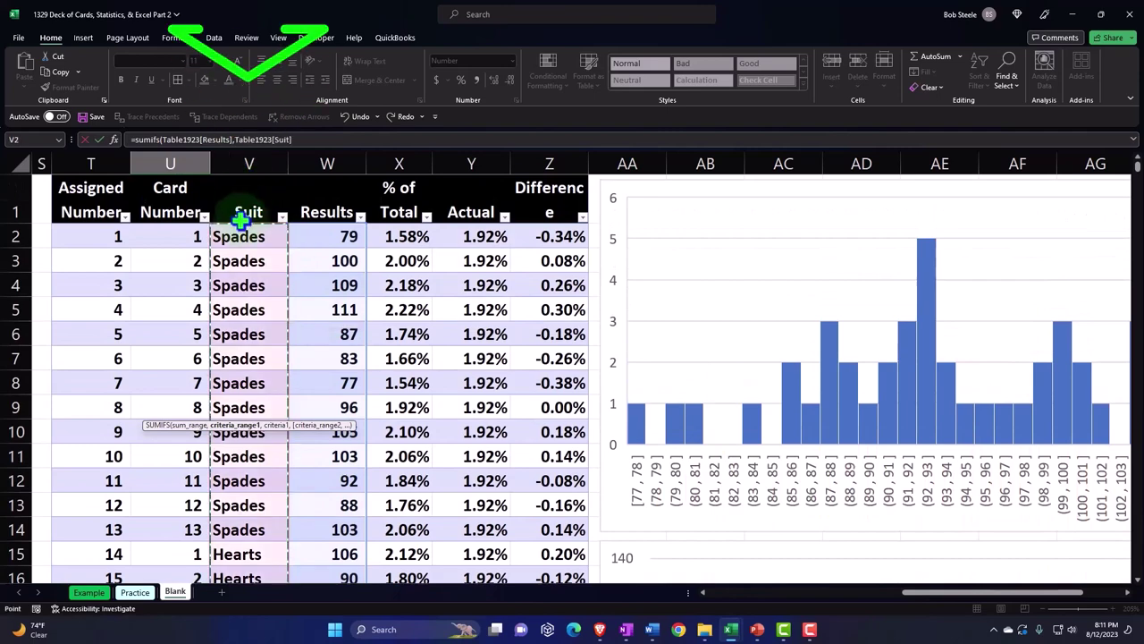
scroll(249, 295, down, 7)
scroll(253, 313, down, 9)
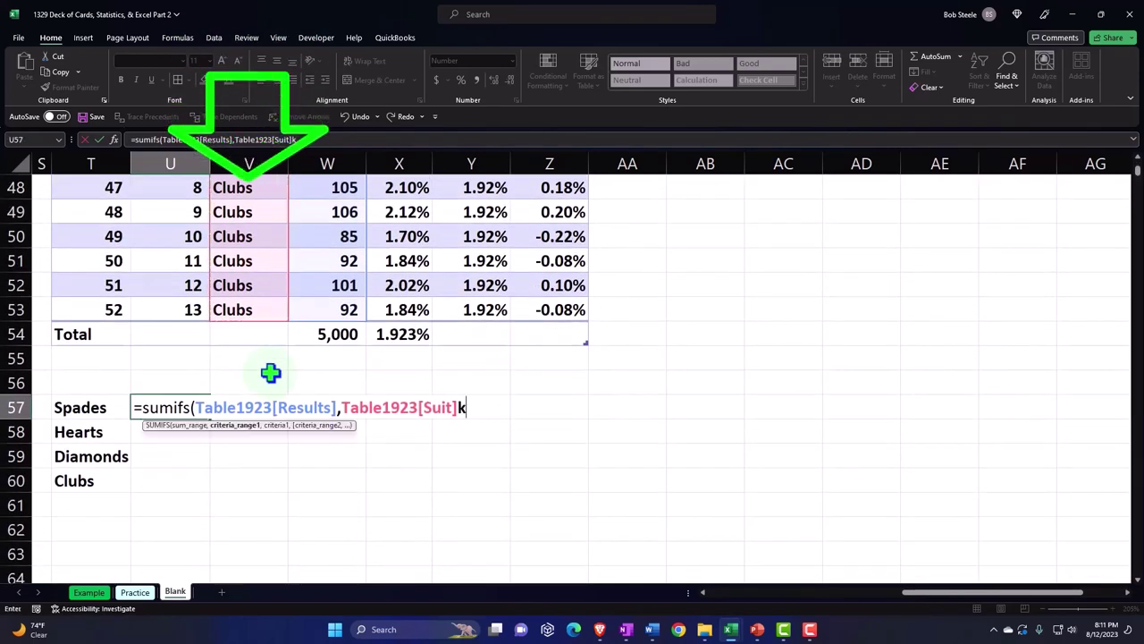
Complete the SUMIFS formula in U57 with the Spades label in T57 as its criterion.
text(,)
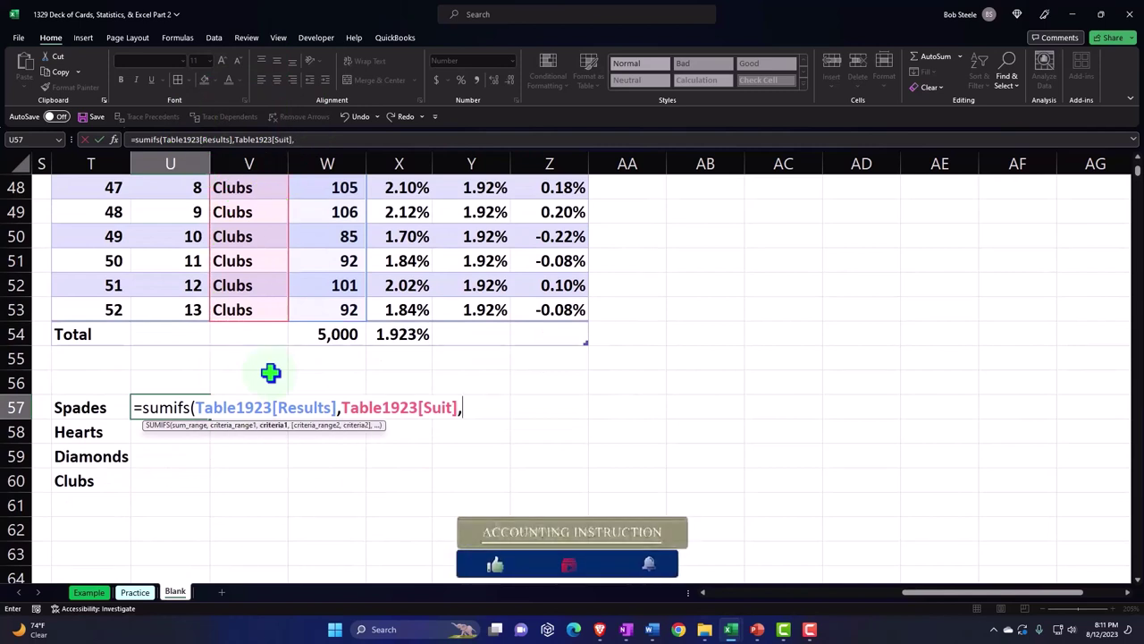
click(104, 404)
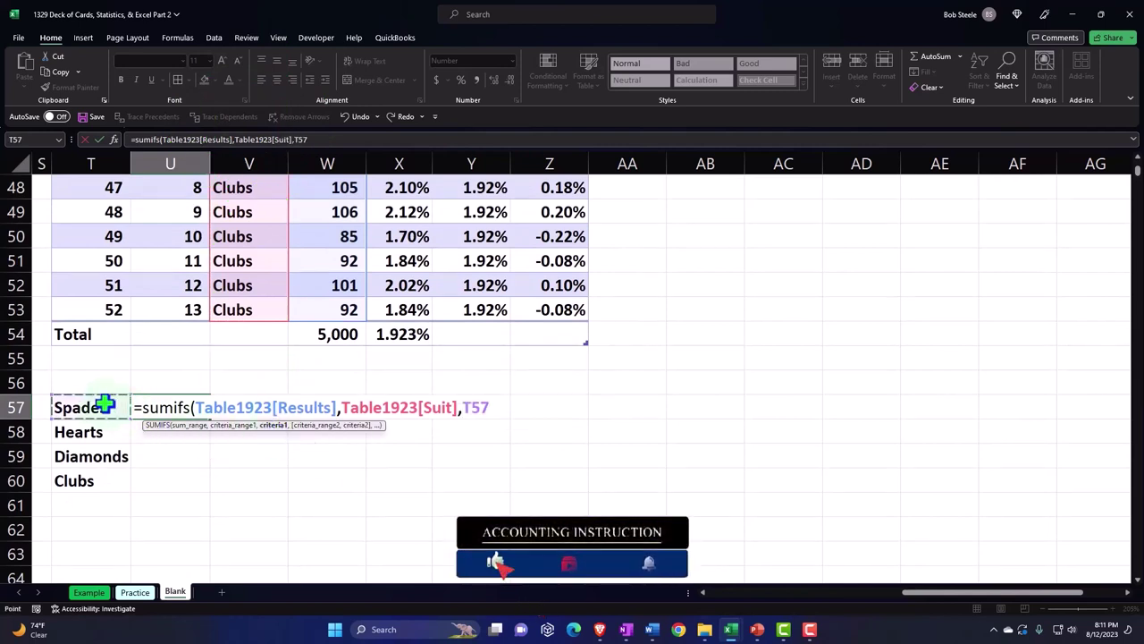
click(237, 406)
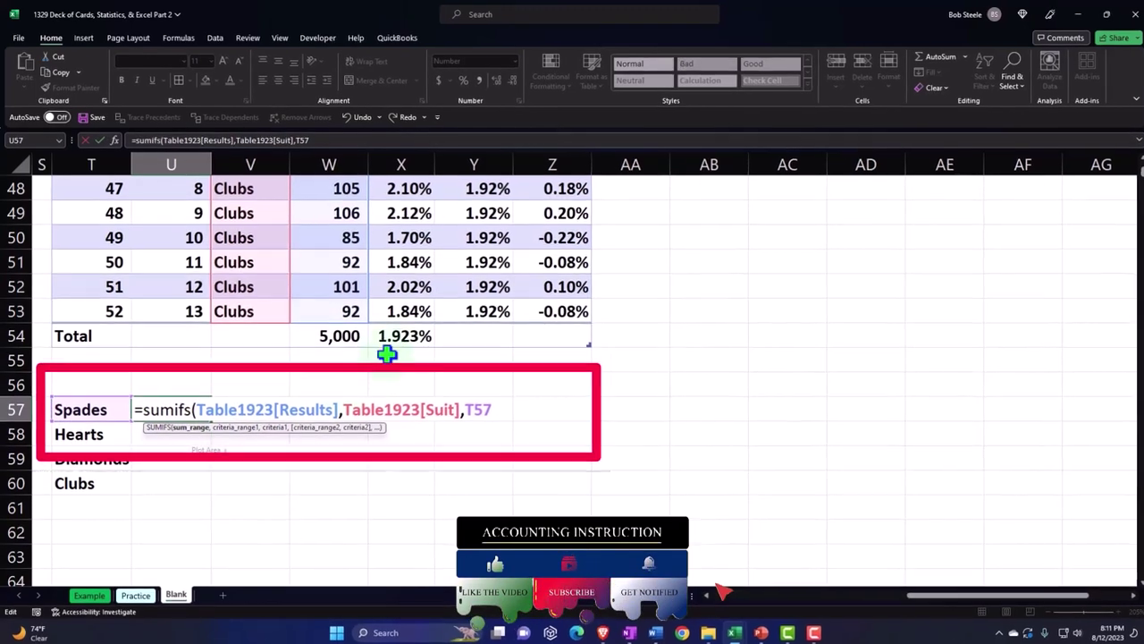
click(357, 424)
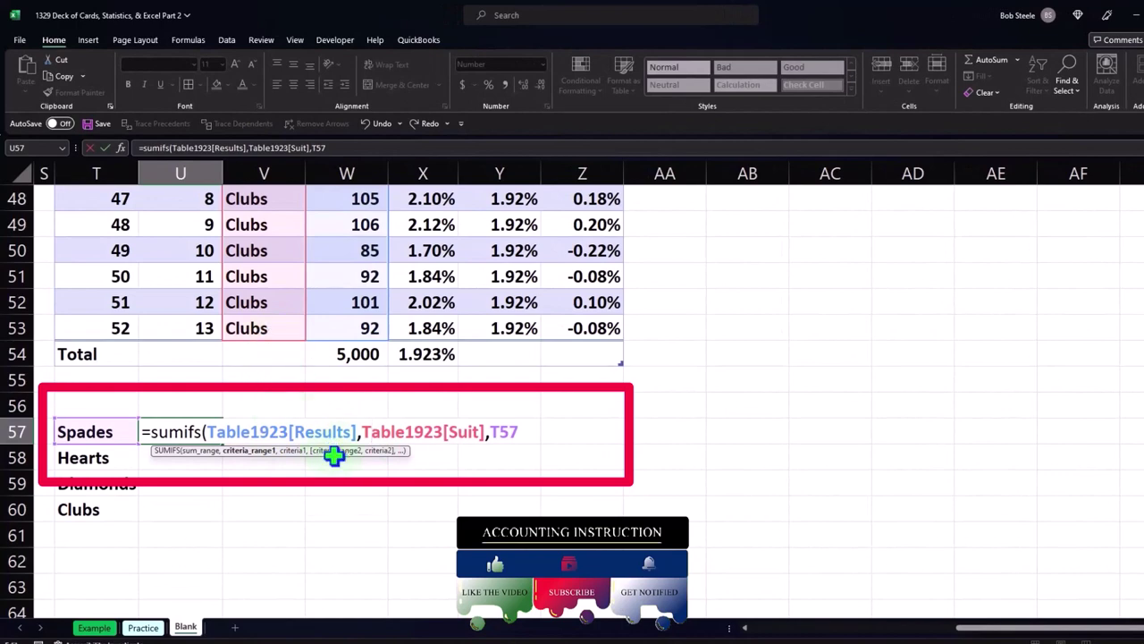
click(493, 431)
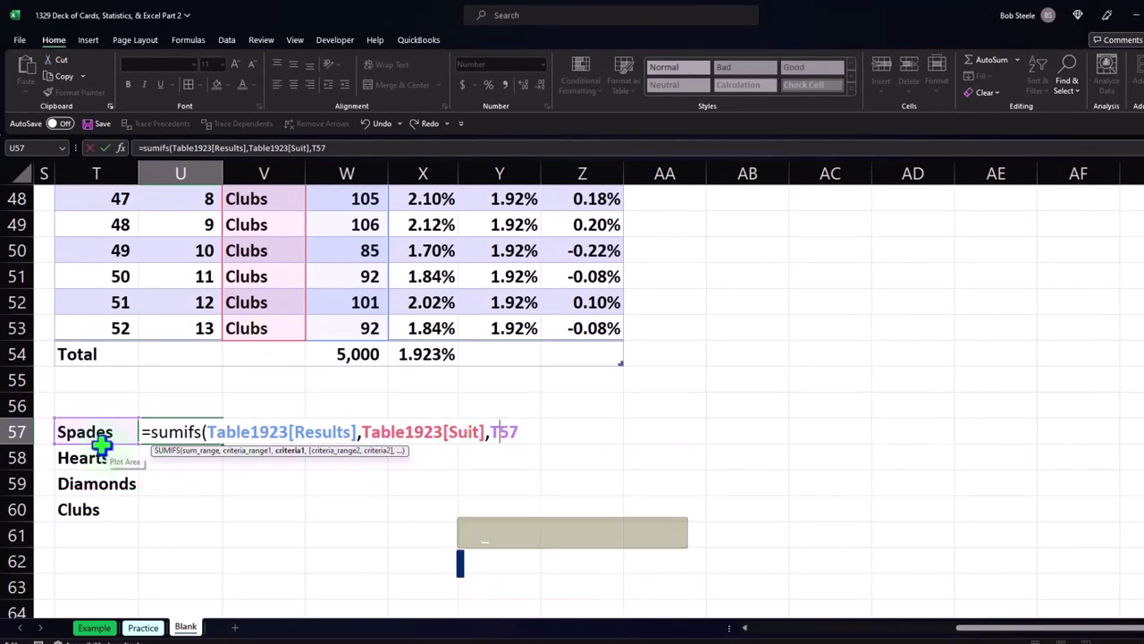
key(Return)
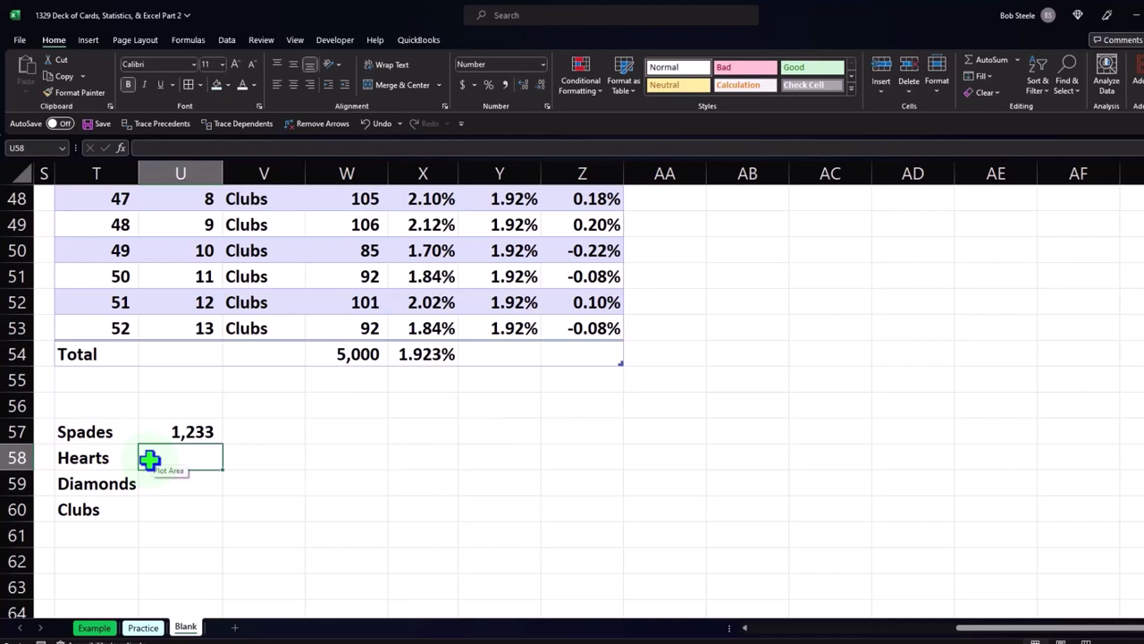
Fill the SUMIFS formula from U57 down to U60 and check the copied formulas for Hearts and Diamonds.
click(211, 438)
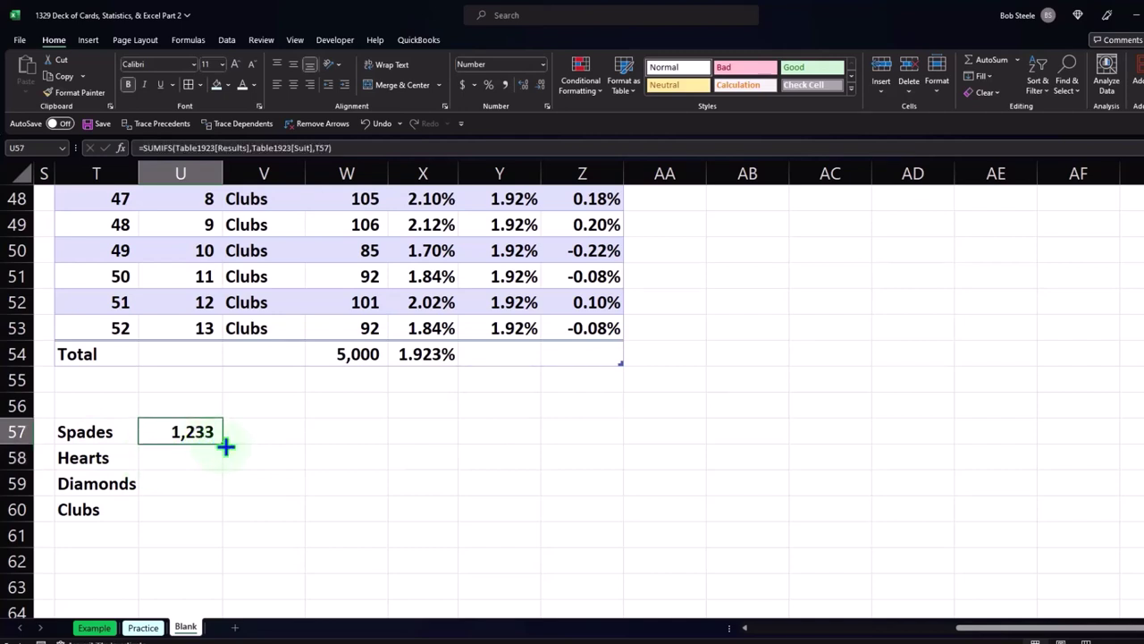
drag(225, 447, 220, 520)
double_click(191, 457)
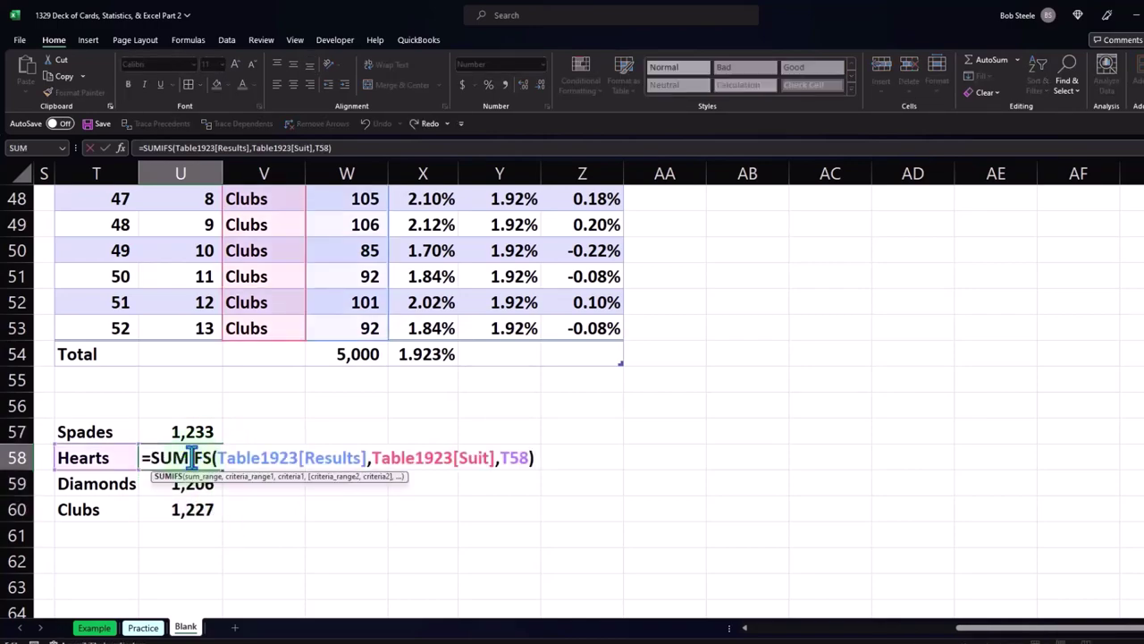
key(Return)
double_click(192, 483)
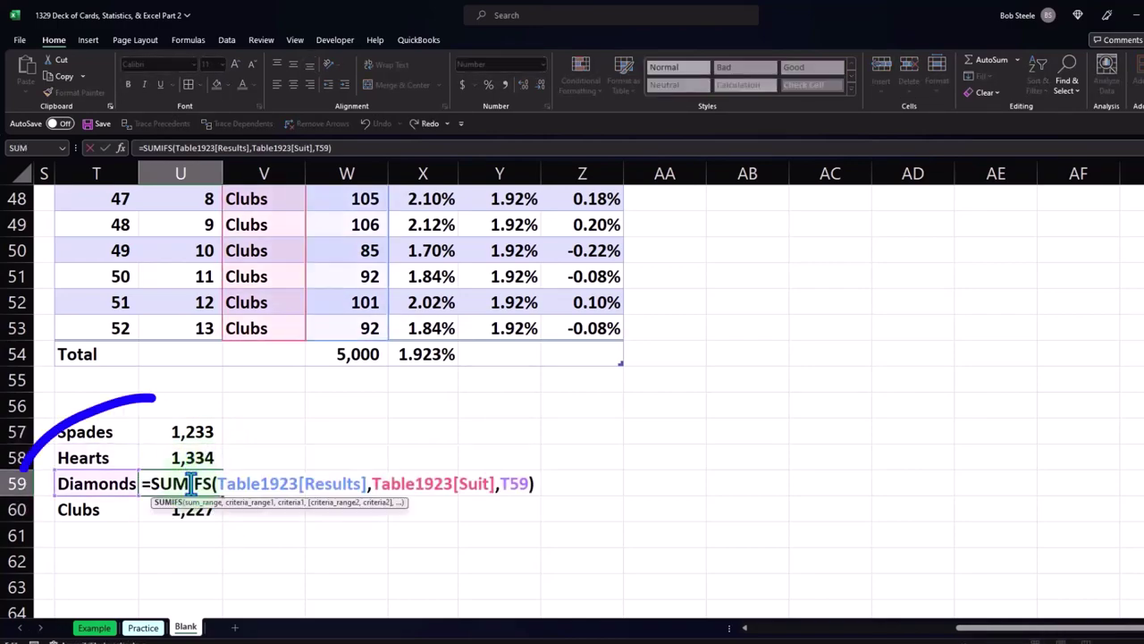
key(Return)
Add a Total label in T61 and sum the four suit results U57:U60 in U61.
click(114, 537)
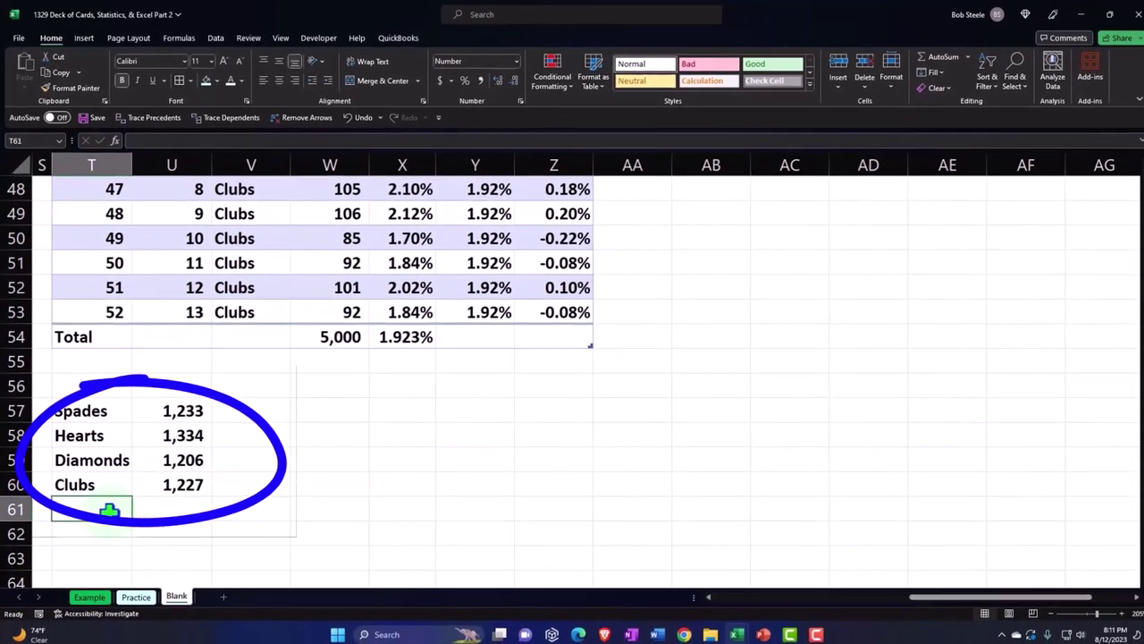
text(Total)
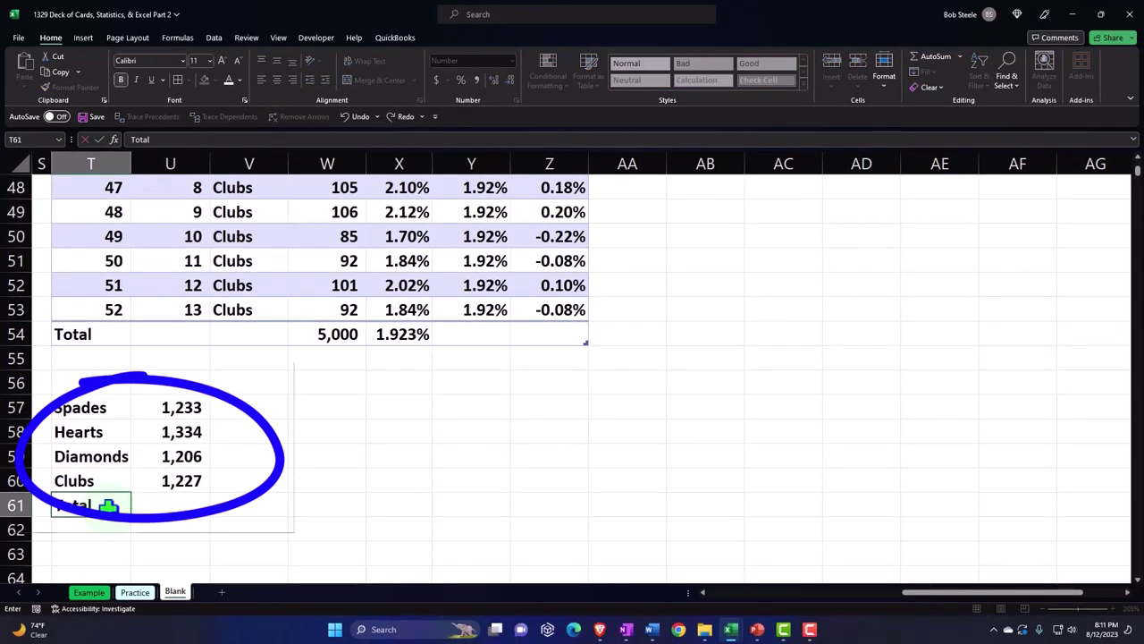
key(Tab)
text(=)
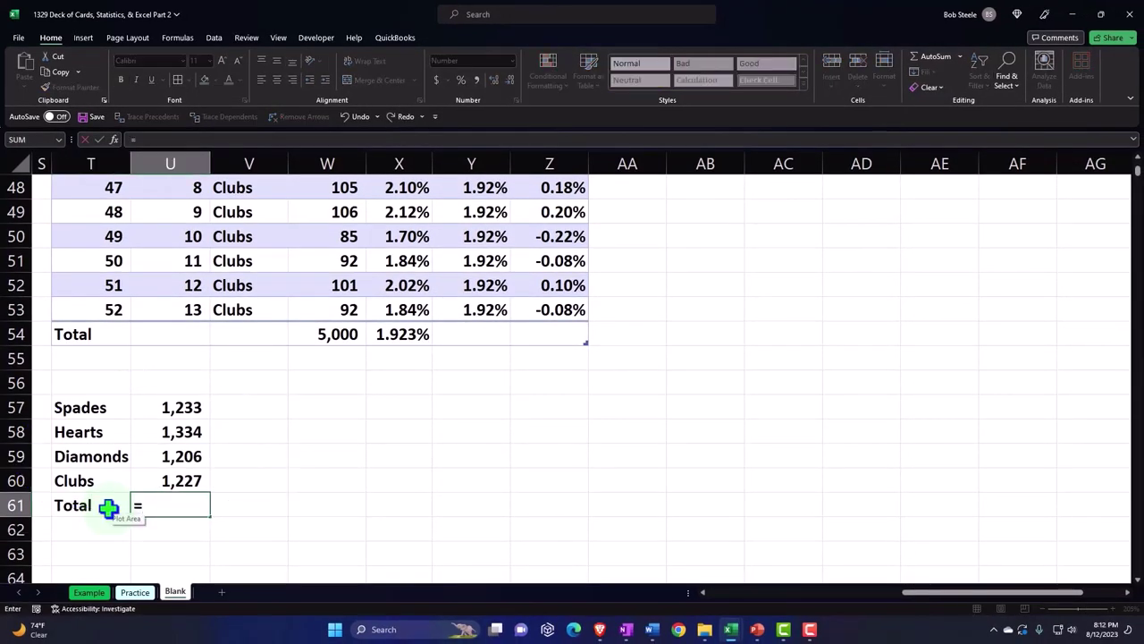
text(sum()
key(Up)
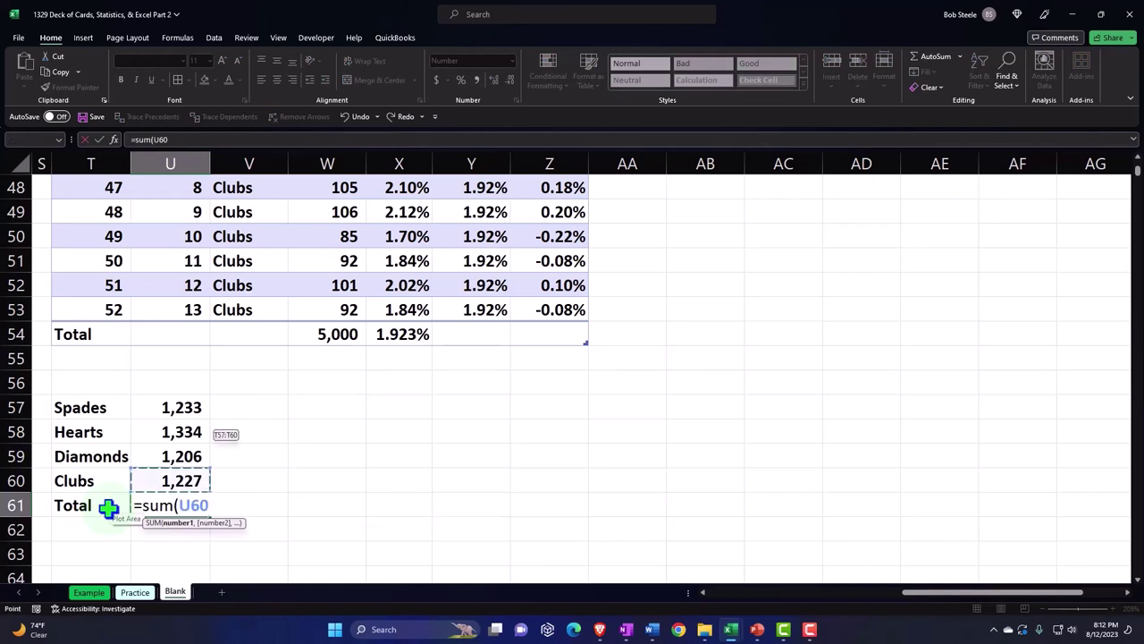
key(shift+Up)
key(shift+Up)
key(shift+Up)
key(Return)
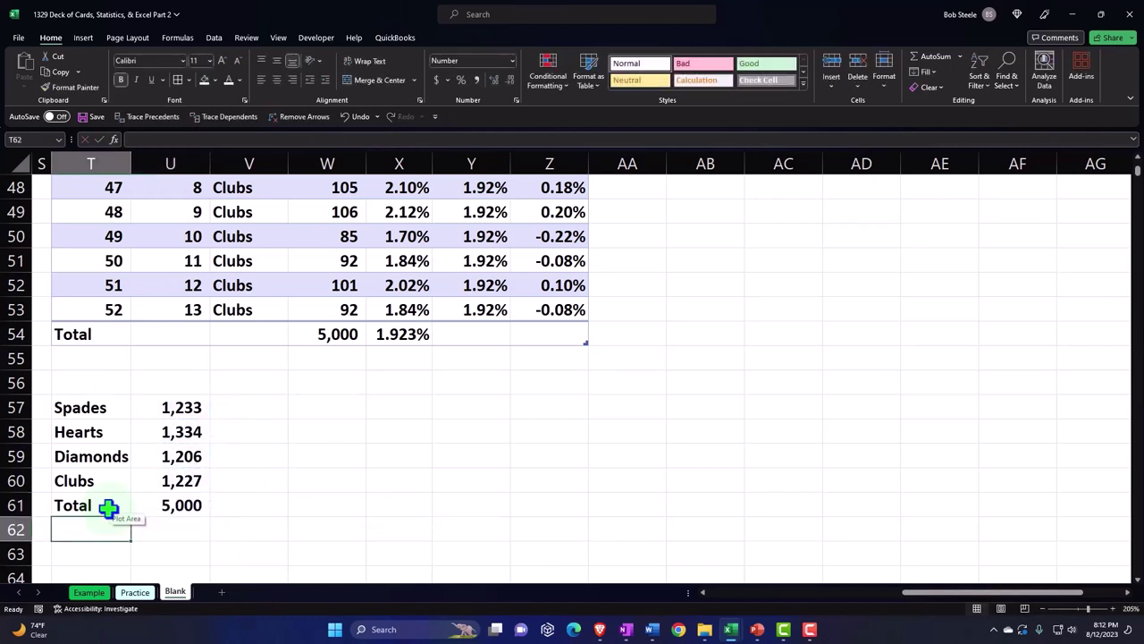
Calculate Spades' share of all draws in V57 with the formula =U57/U61.
key(Right)
key(Right)
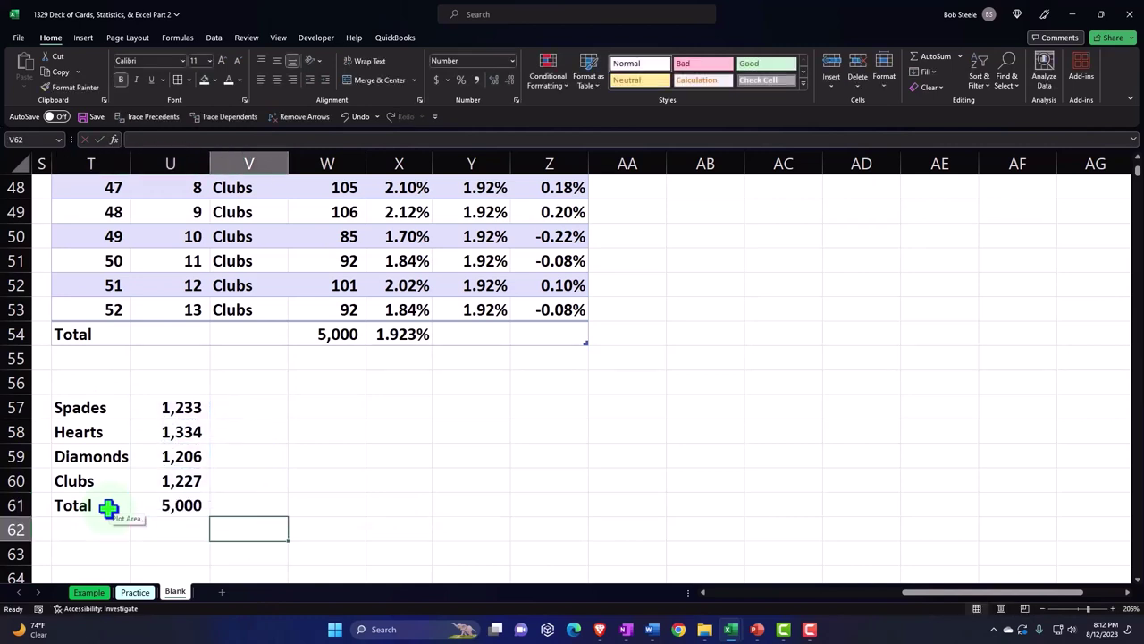
key(Up)
key(Up)
key(Up)
key(Up)
key(Up)
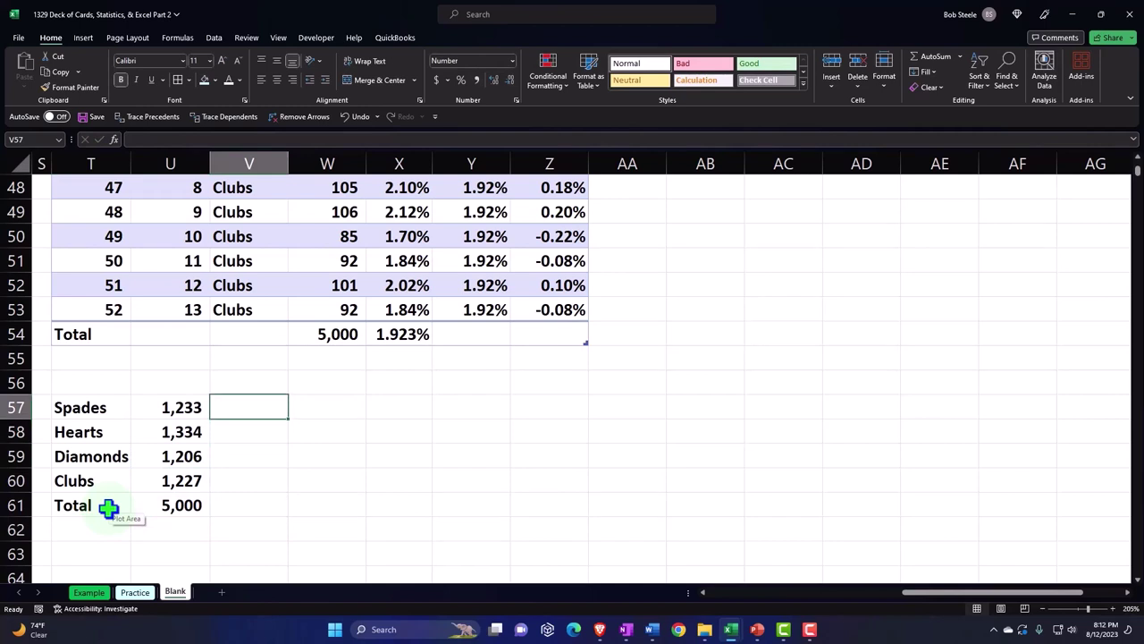
text(=)
key(Left)
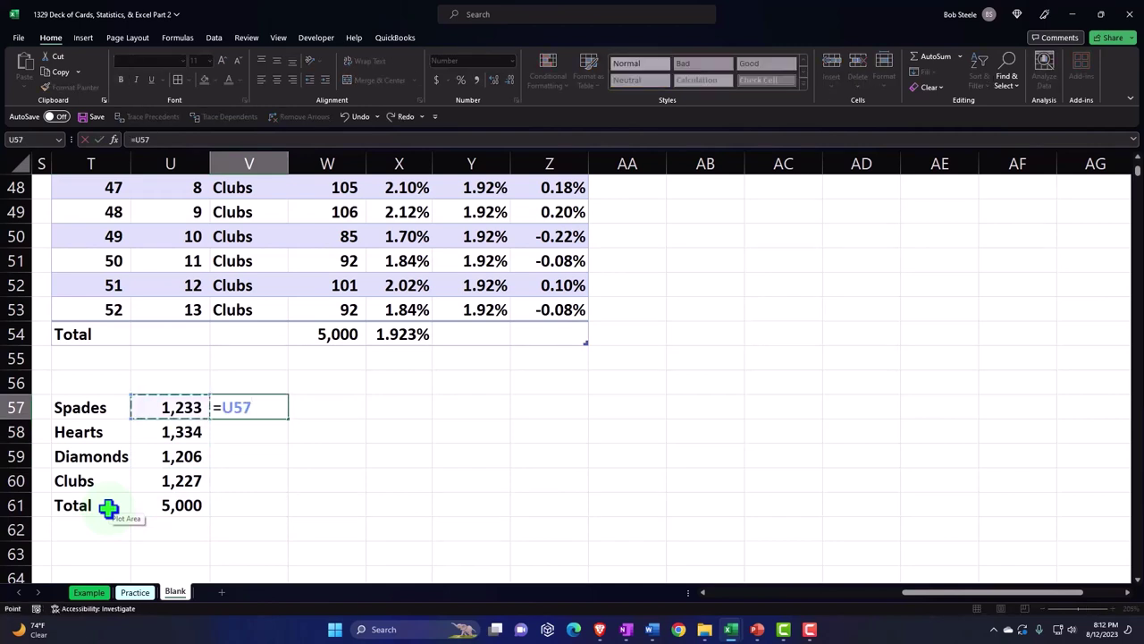
text(/)
key(Down)
key(Down)
key(Down)
key(Down)
key(Left)
key(Return)
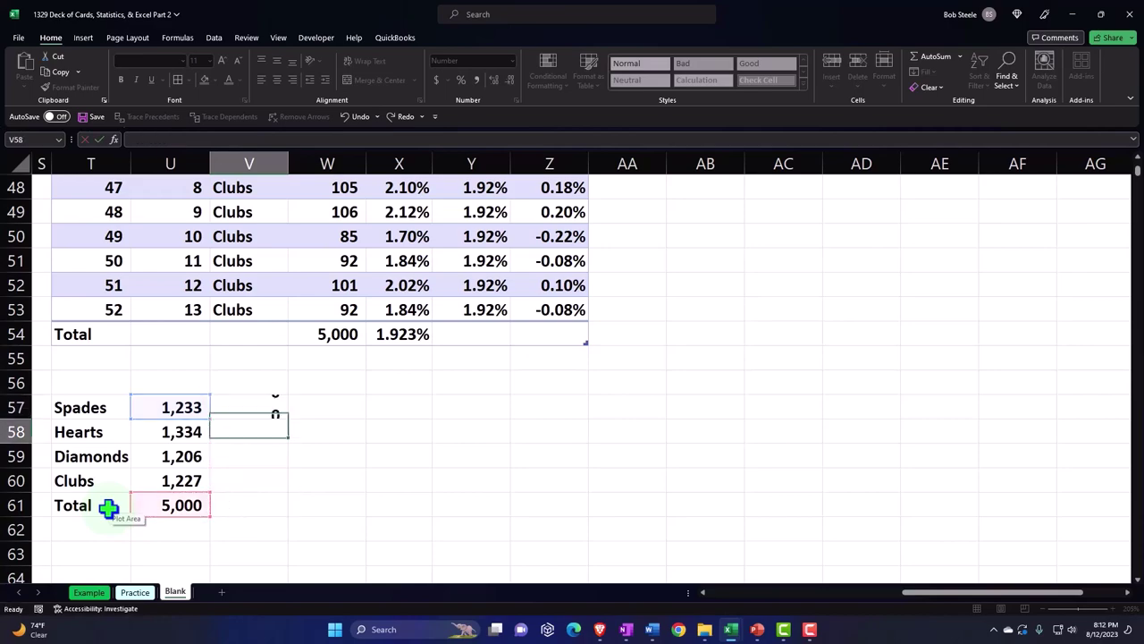
Format the Spades share in V57 as a percentage with two decimals.
key(Up)
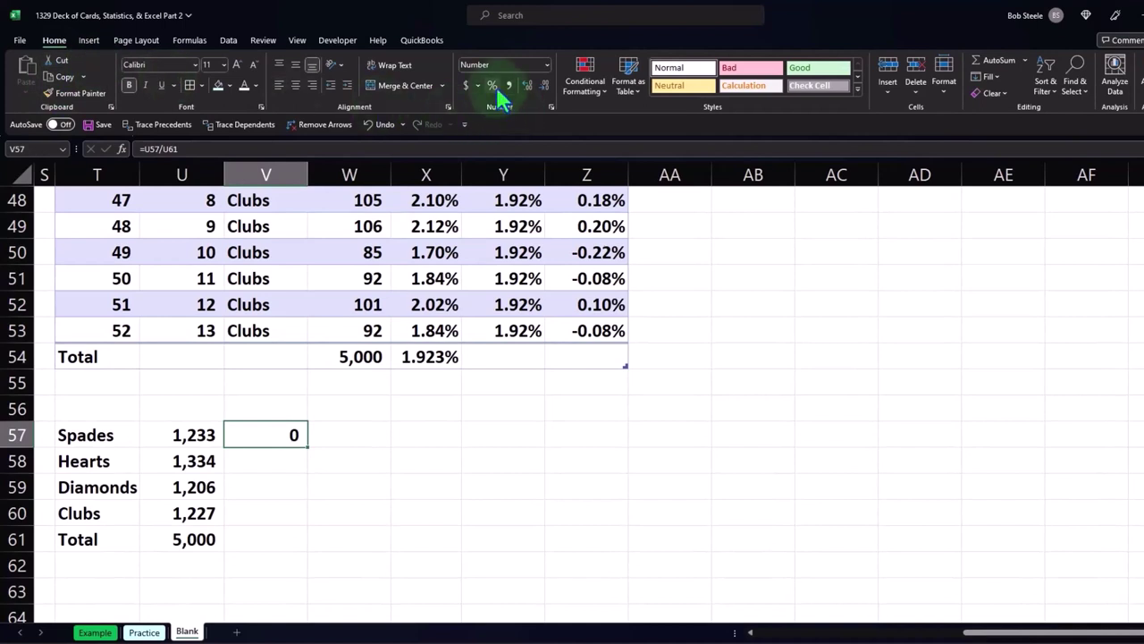
click(492, 85)
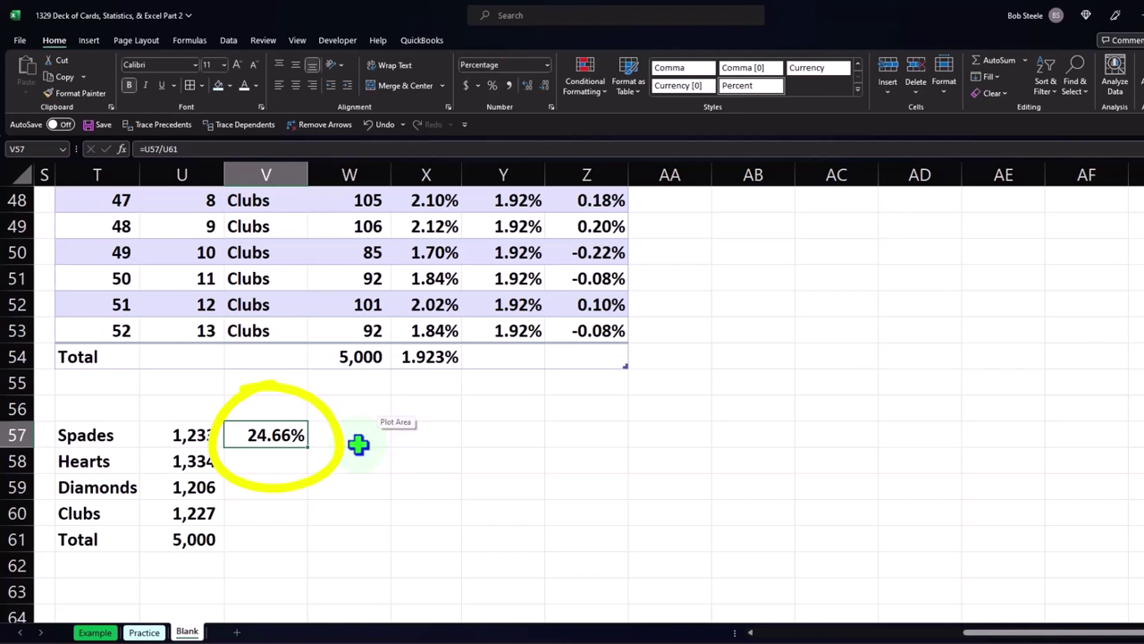
Make the U61 reference in V57 absolute ($U$61) and fill the formula down to V60.
double_click(281, 434)
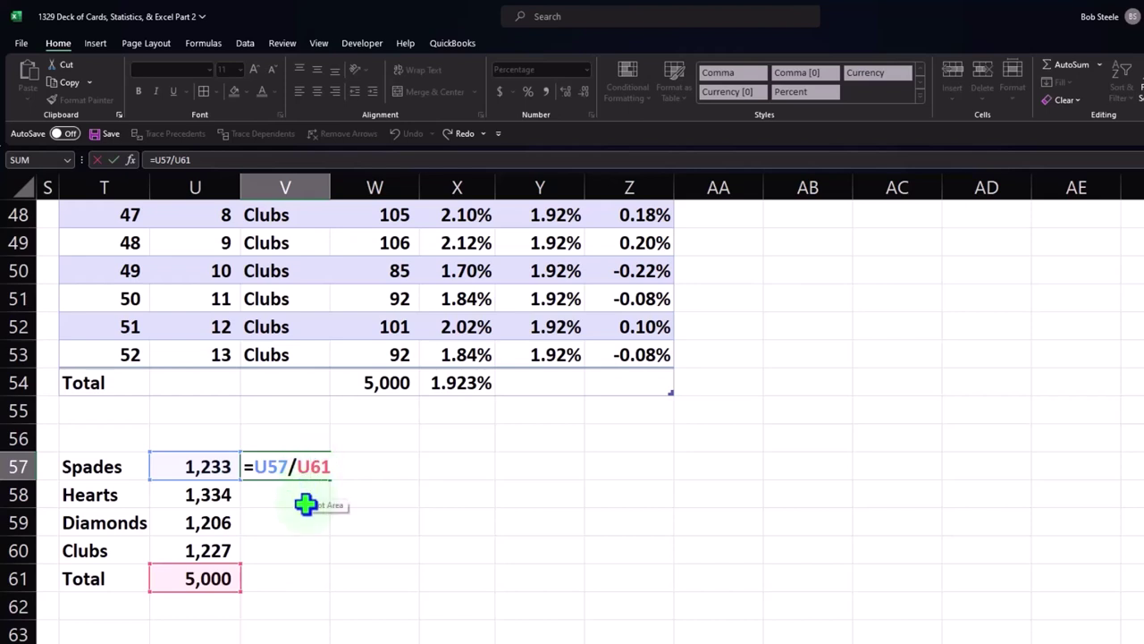
key(F4)
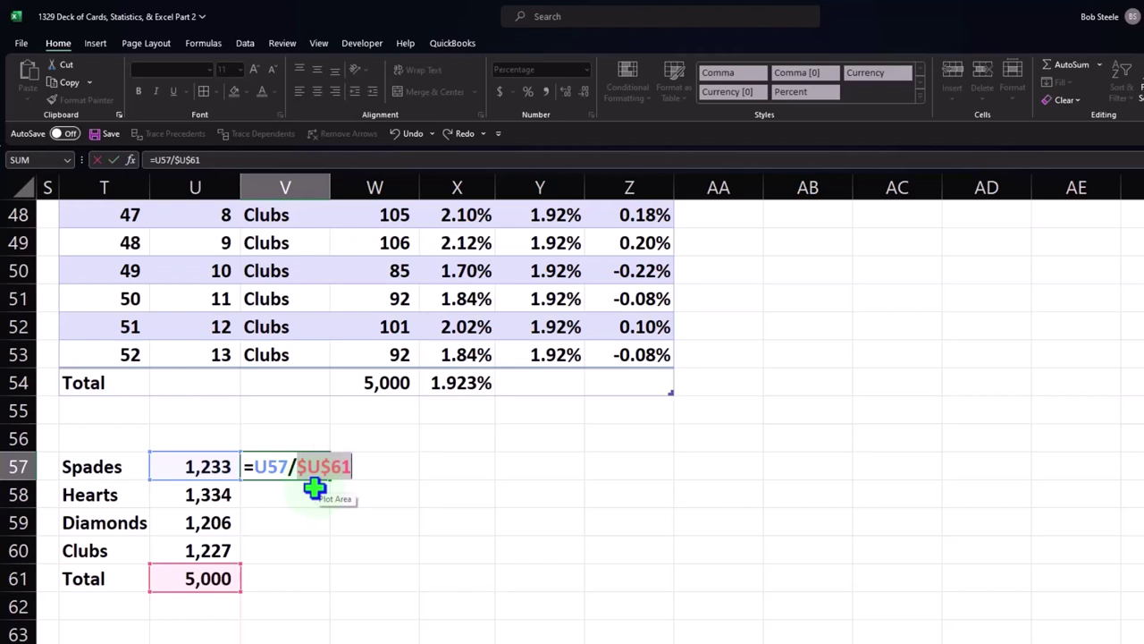
key(Return)
key(Up)
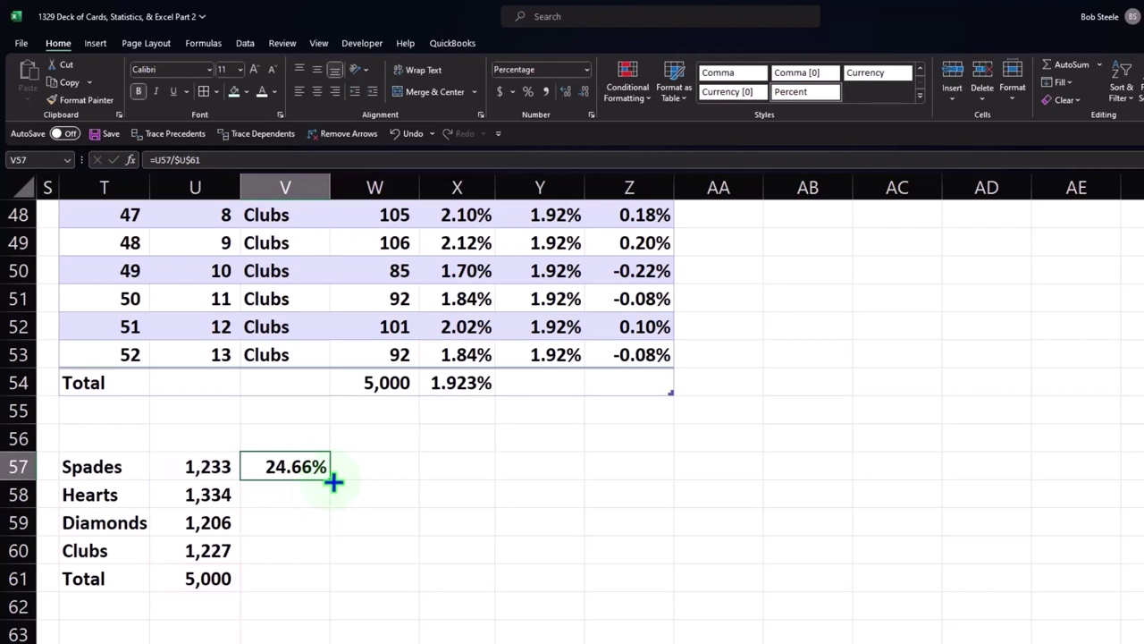
drag(333, 482, 327, 554)
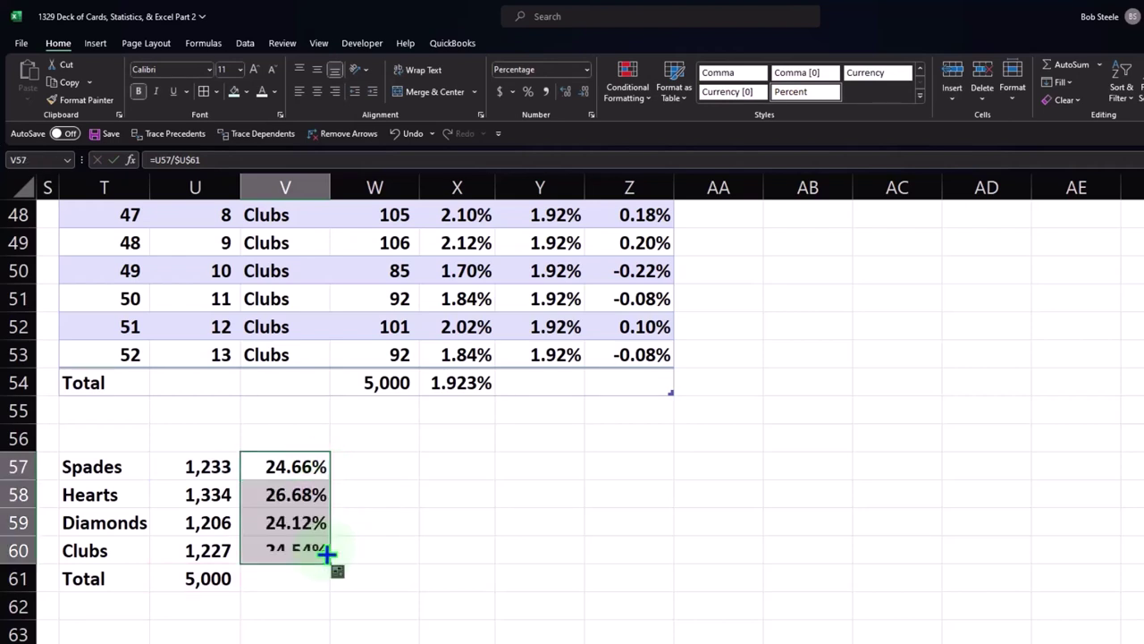
Sum the four suit percentages V57:V60 in V61 of the Total row.
click(298, 580)
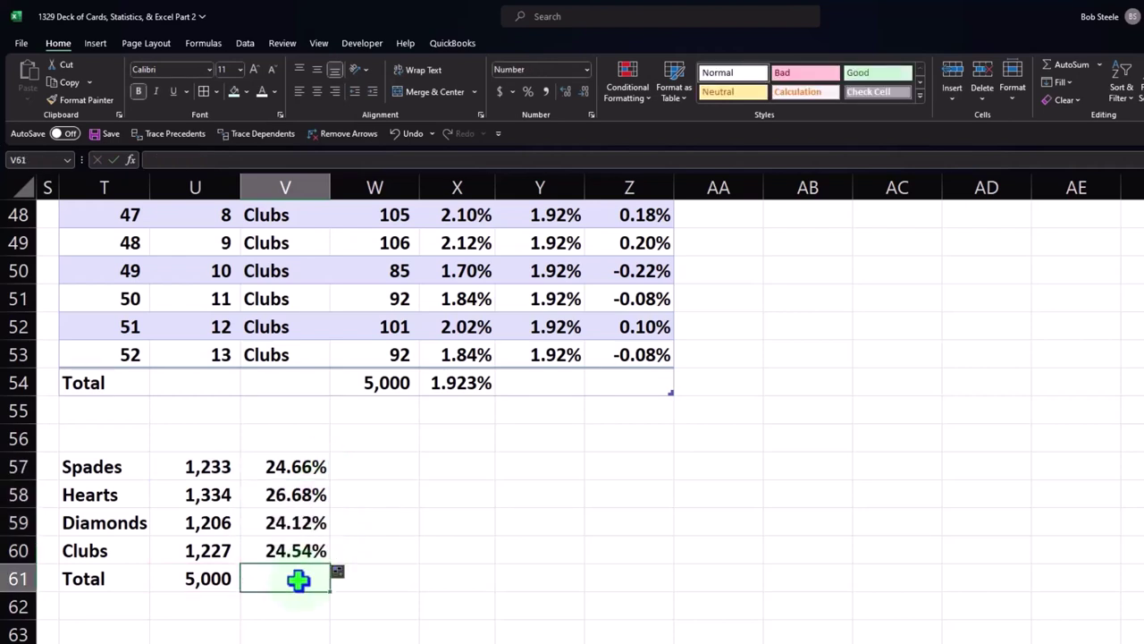
text(=sum()
key(Up)
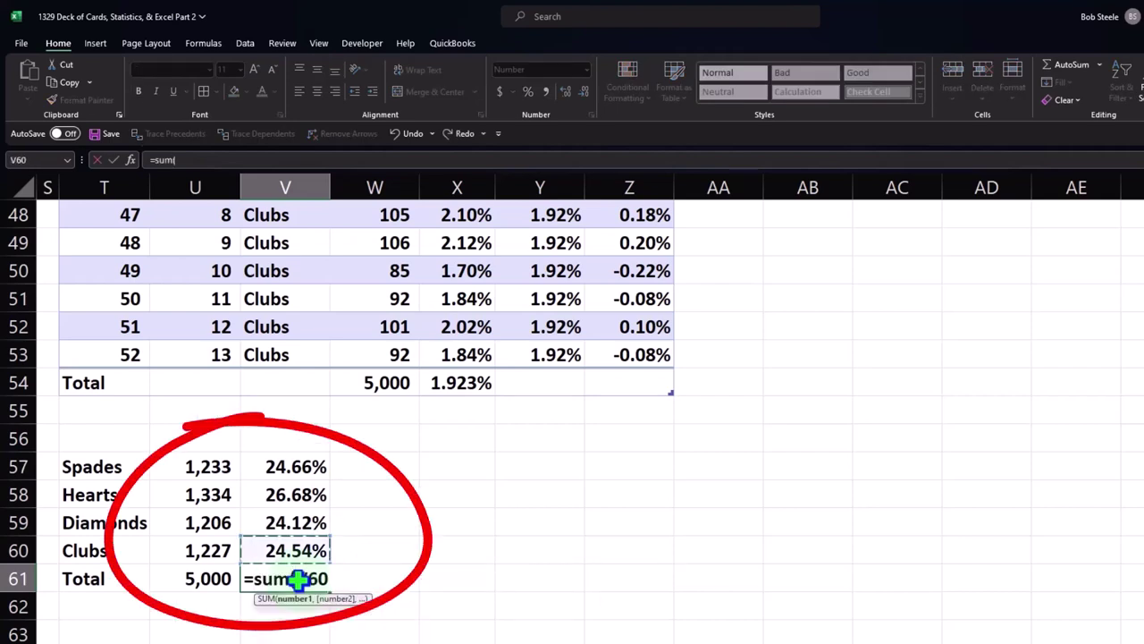
key(shift+Up)
key(shift+Up)
key(shift+Up)
key(Return)
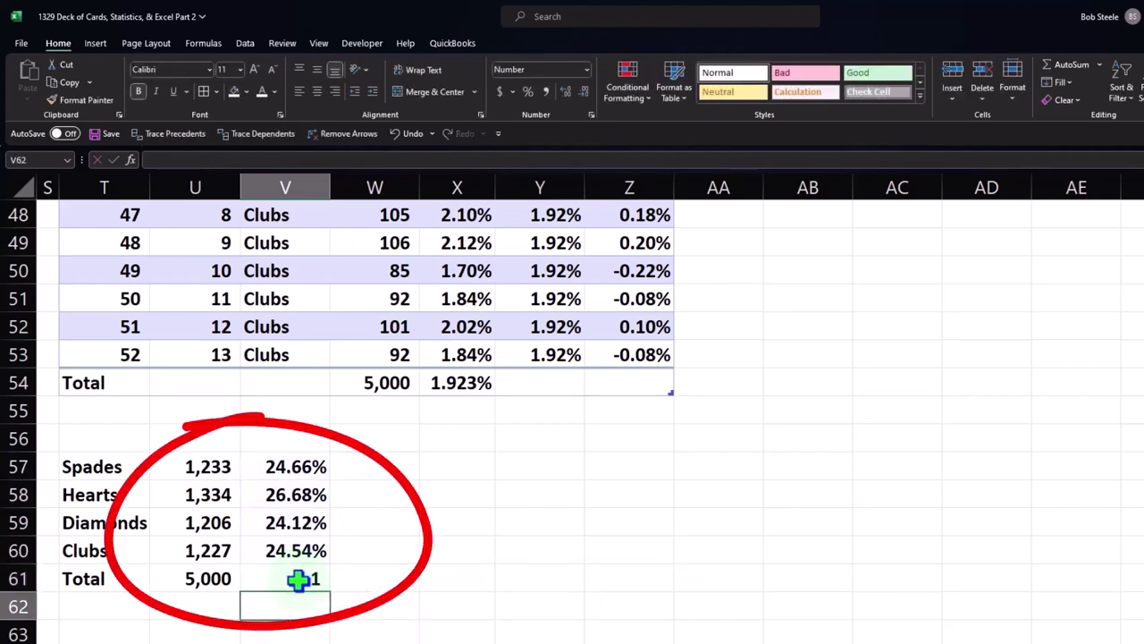
Format the percentage total in V61 as a percentage with two decimals.
click(299, 580)
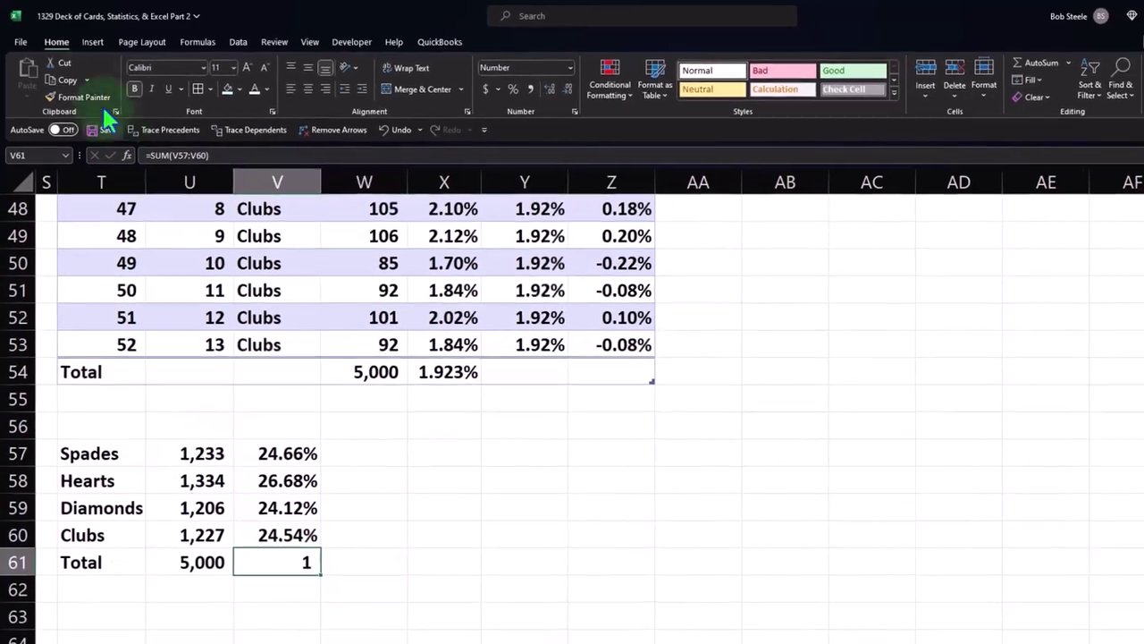
click(512, 88)
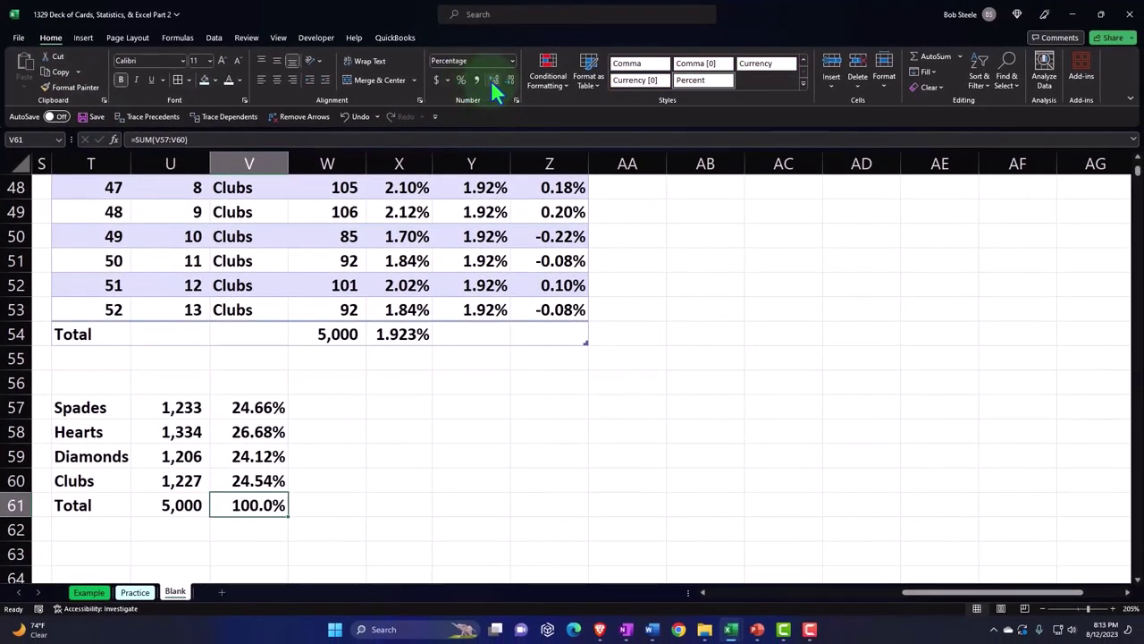
click(491, 80)
Underline the Clubs count and percentage in U60:V60 above the totals.
click(273, 480)
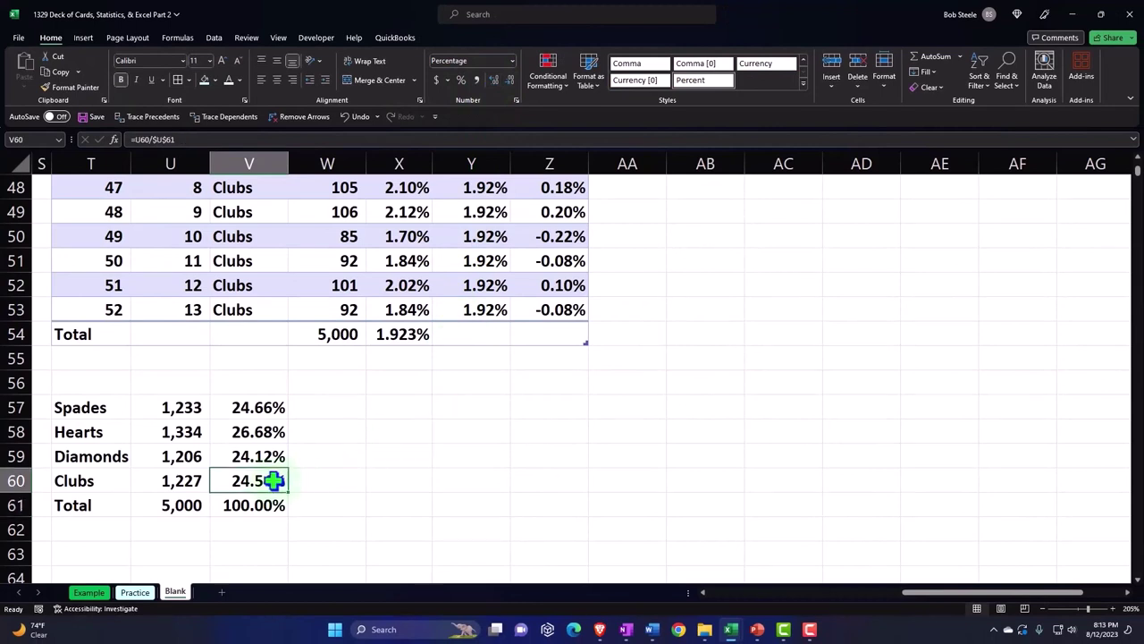
drag(204, 480, 223, 480)
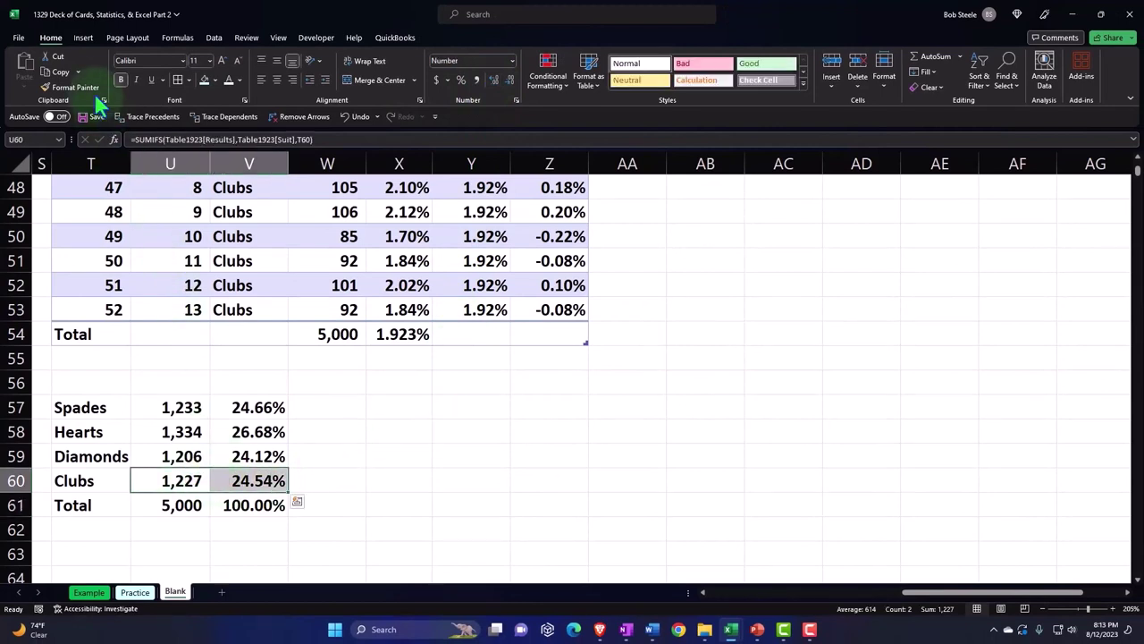
click(151, 80)
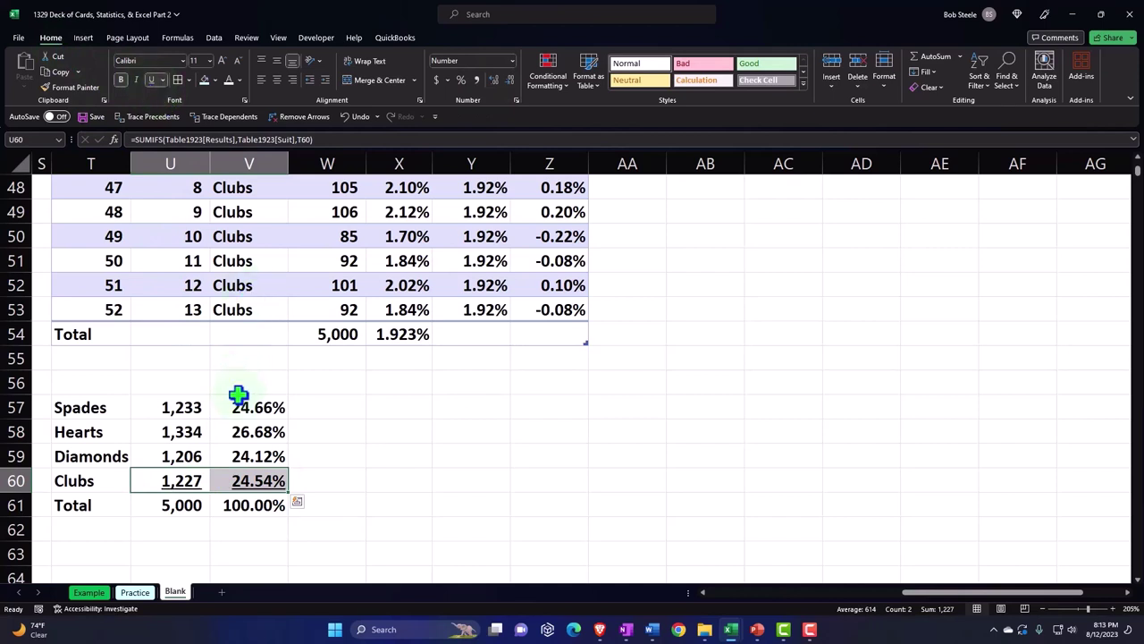
Add the column headers Count in U56 and % in V56 above the suit summary.
click(181, 384)
text(Count)
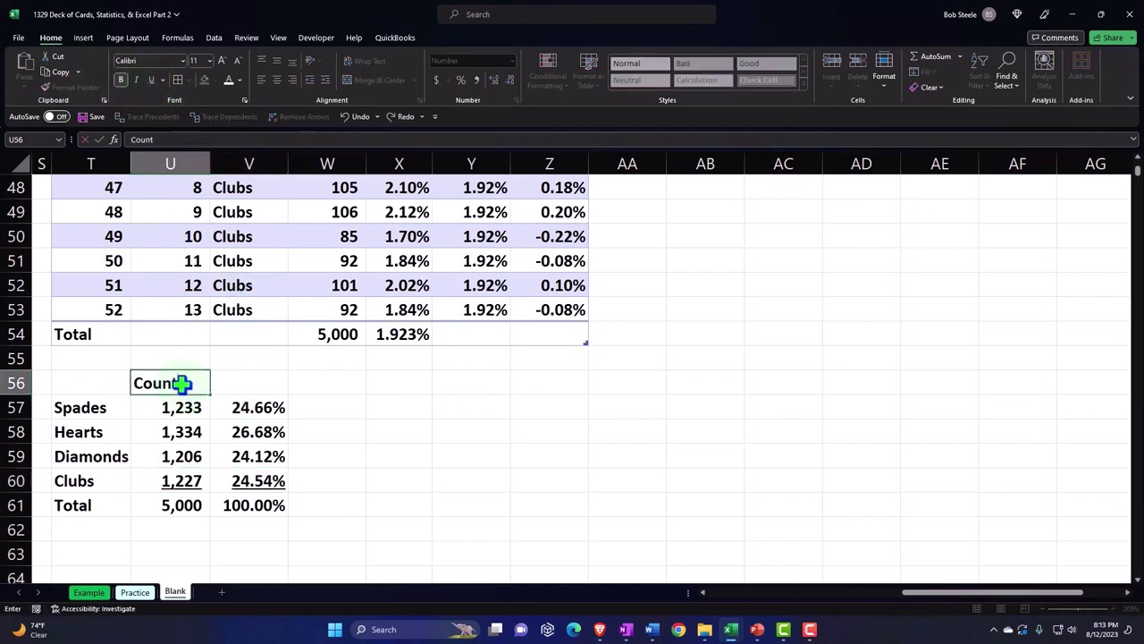
key(Tab)
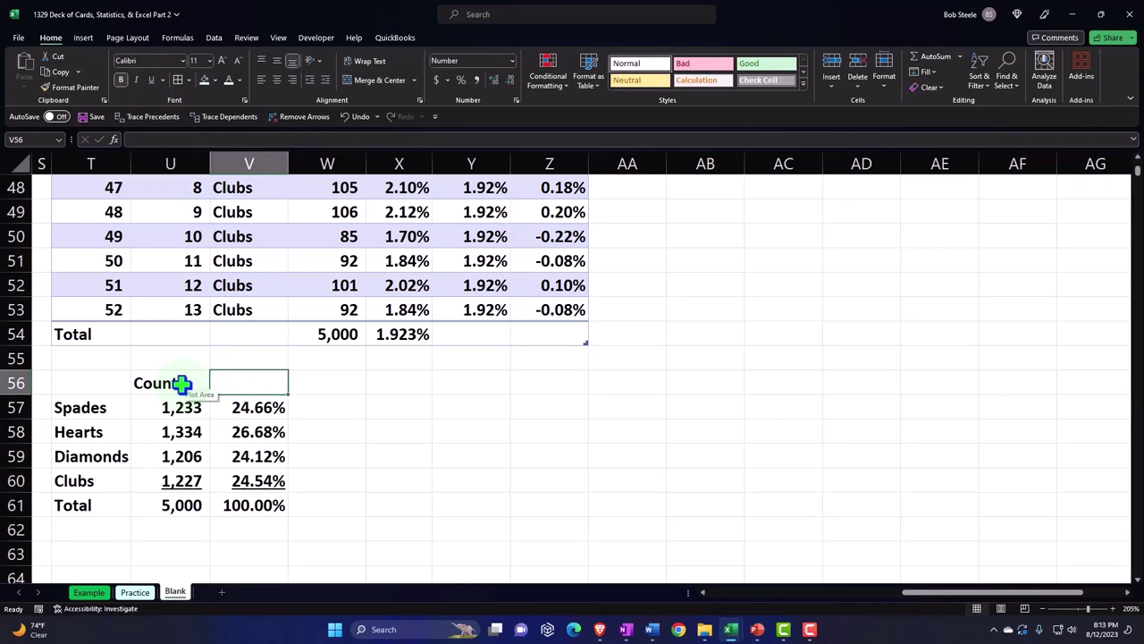
text(%)
key(Return)
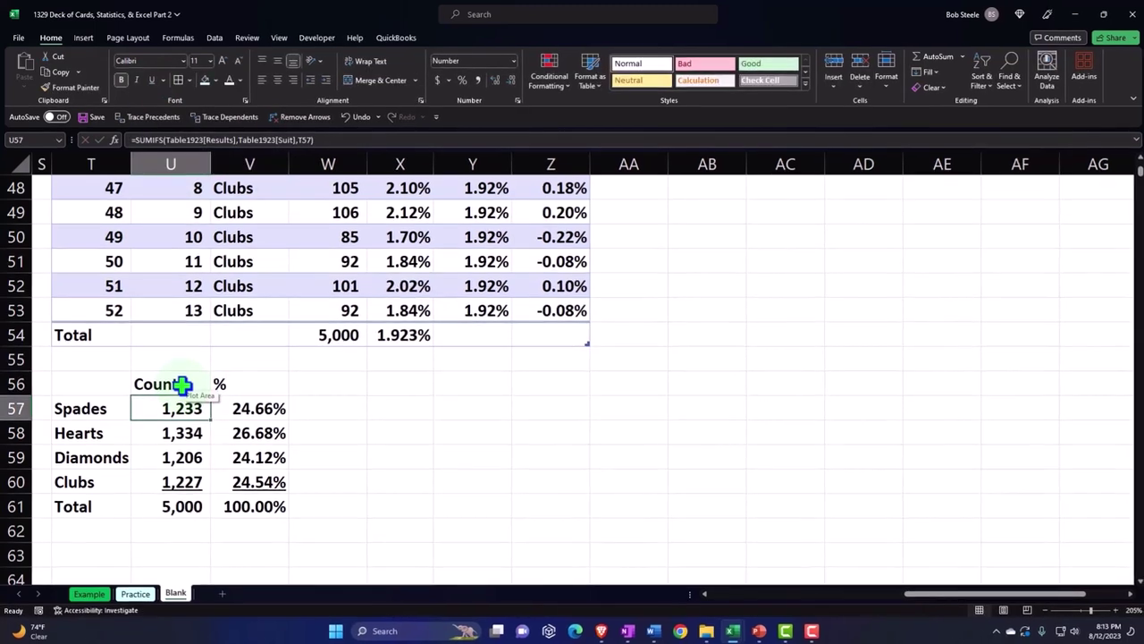
Give the summary header row T56:V56 a black fill with white, centred text.
drag(94, 390, 246, 392)
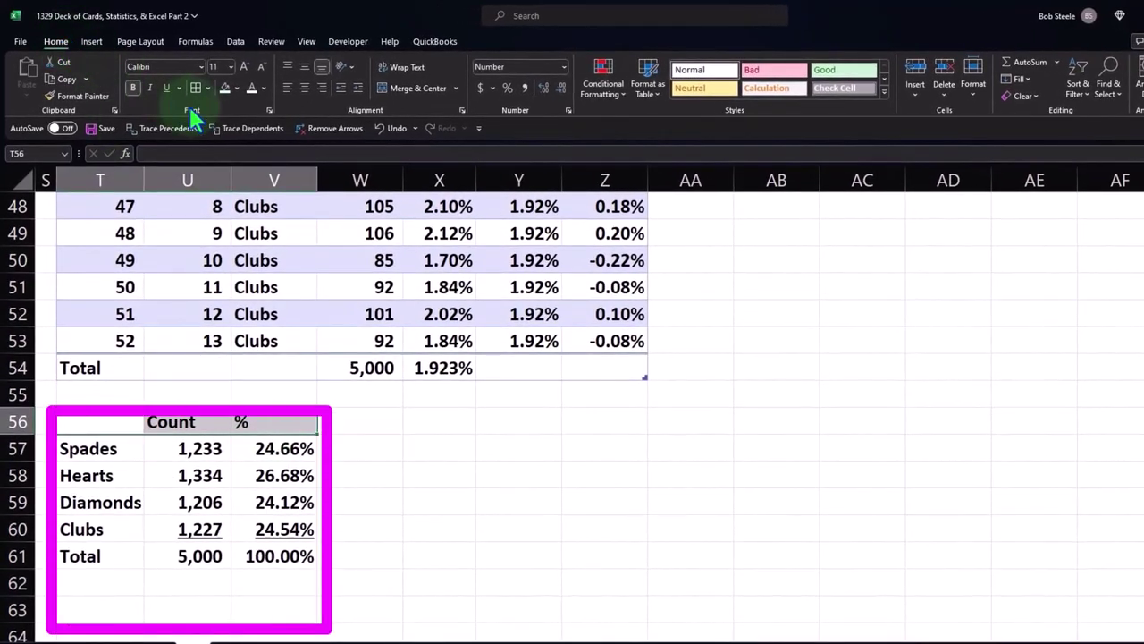
click(236, 88)
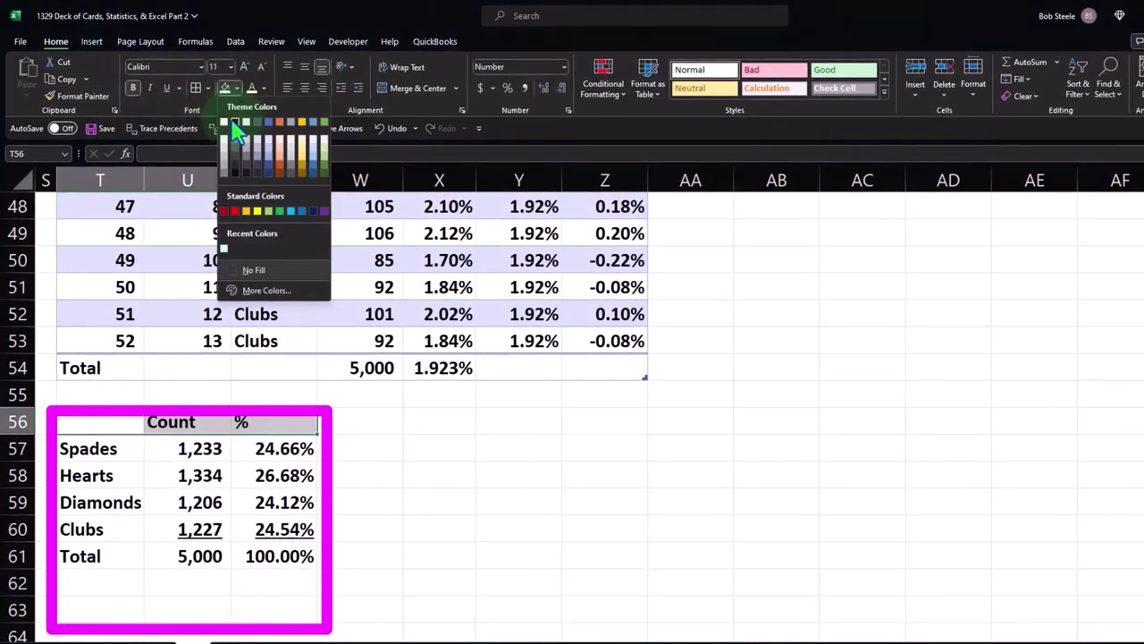
click(238, 141)
click(251, 87)
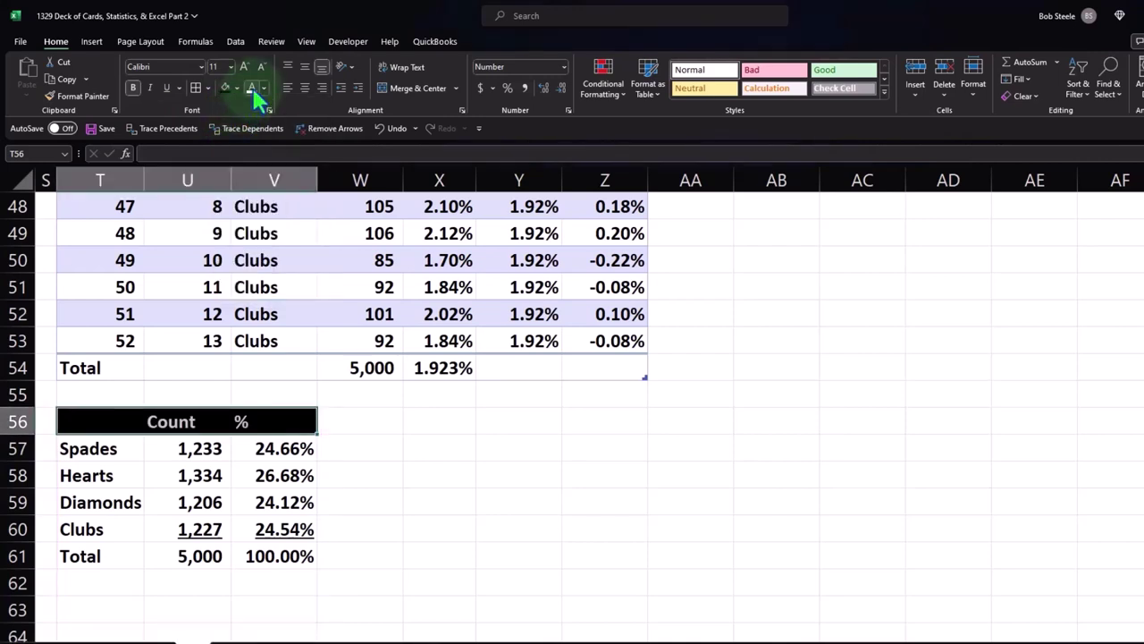
click(304, 88)
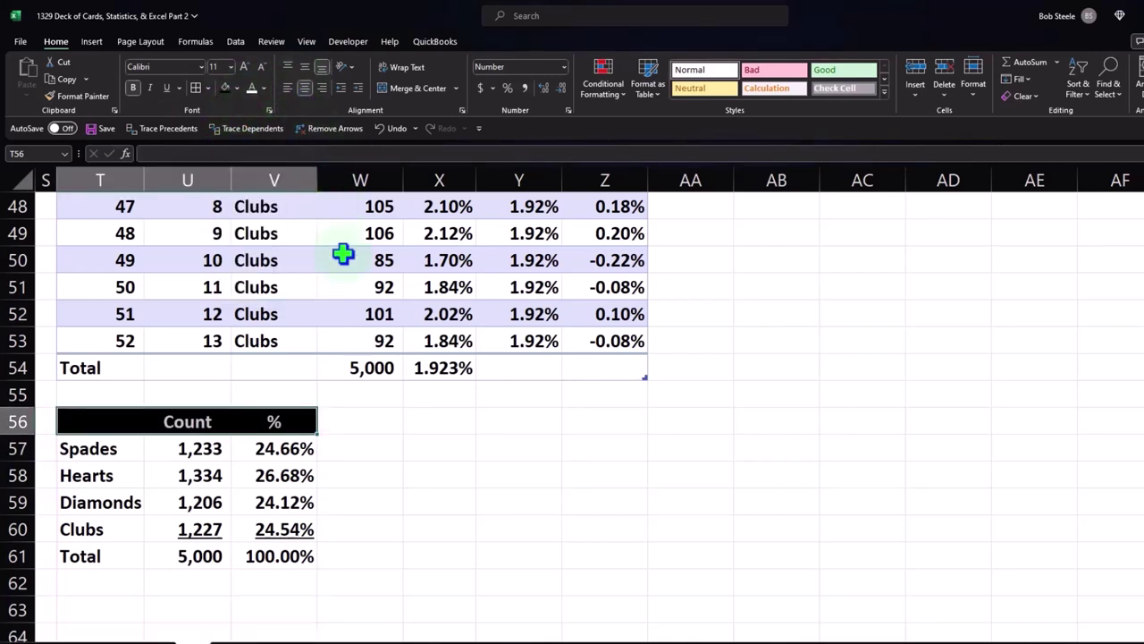
Add an Expected column header in W56 beside the % header.
click(357, 423)
text(E)
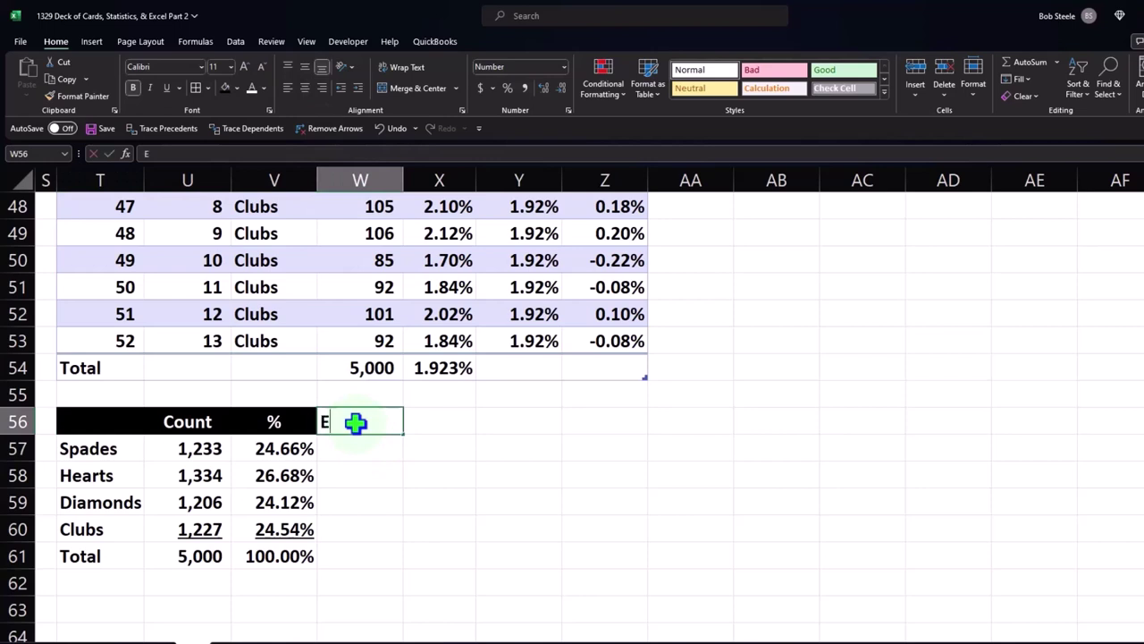
text(xpected)
key(Return)
Calculate the expected Spades share in W57 with =1/4 and format it as a percentage with two decimals.
scroll(447, 501, down, 1)
click(372, 531)
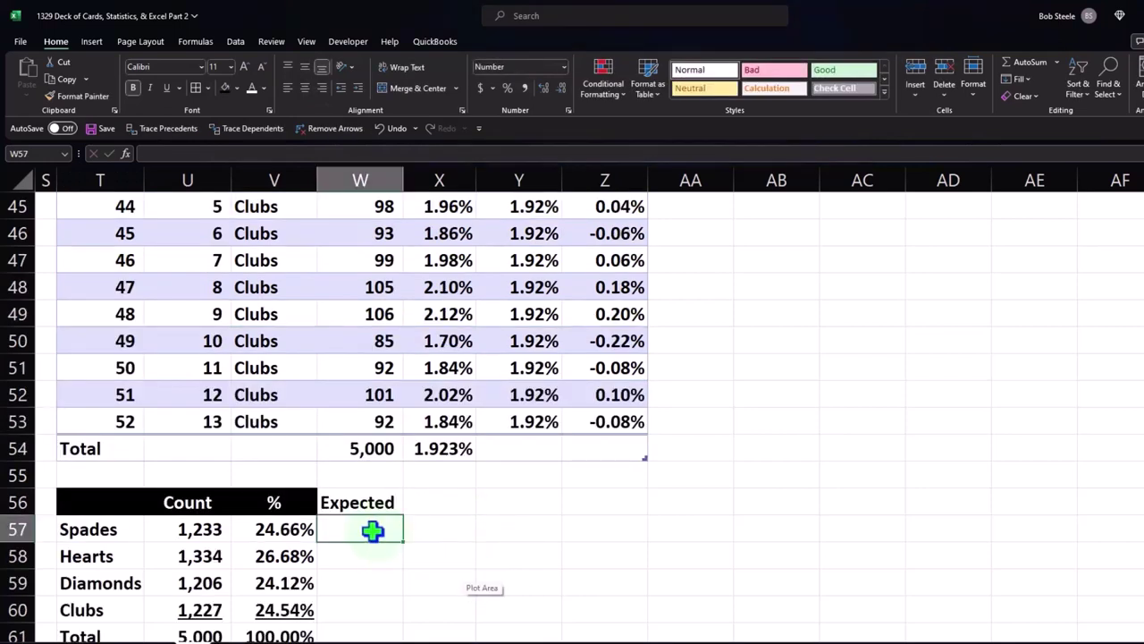
text(=1/4)
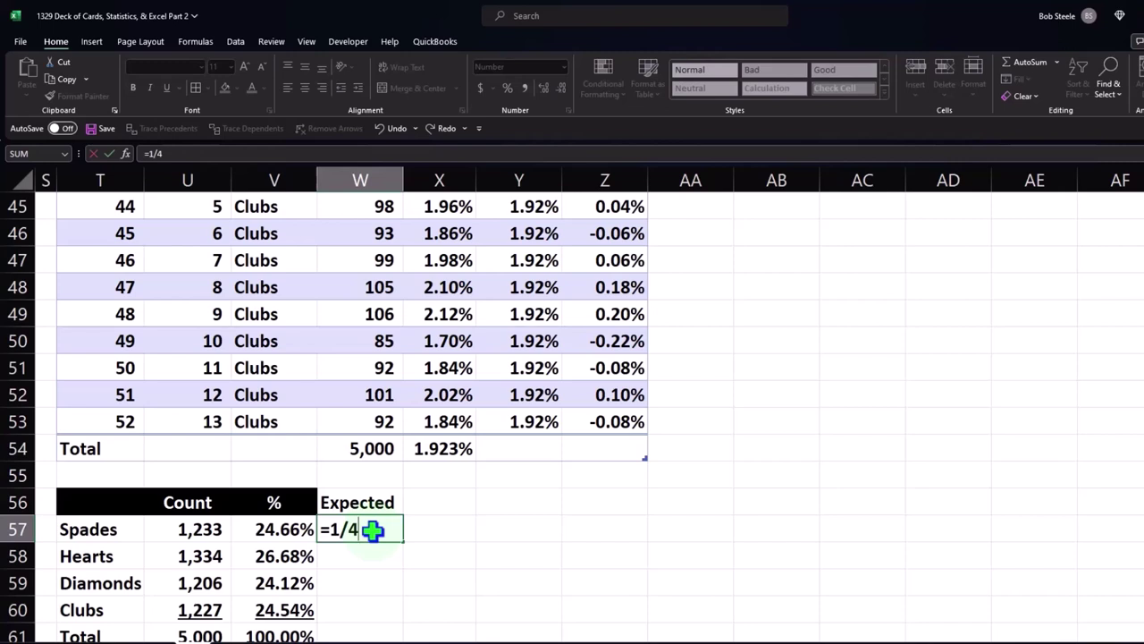
key(Return)
click(372, 531)
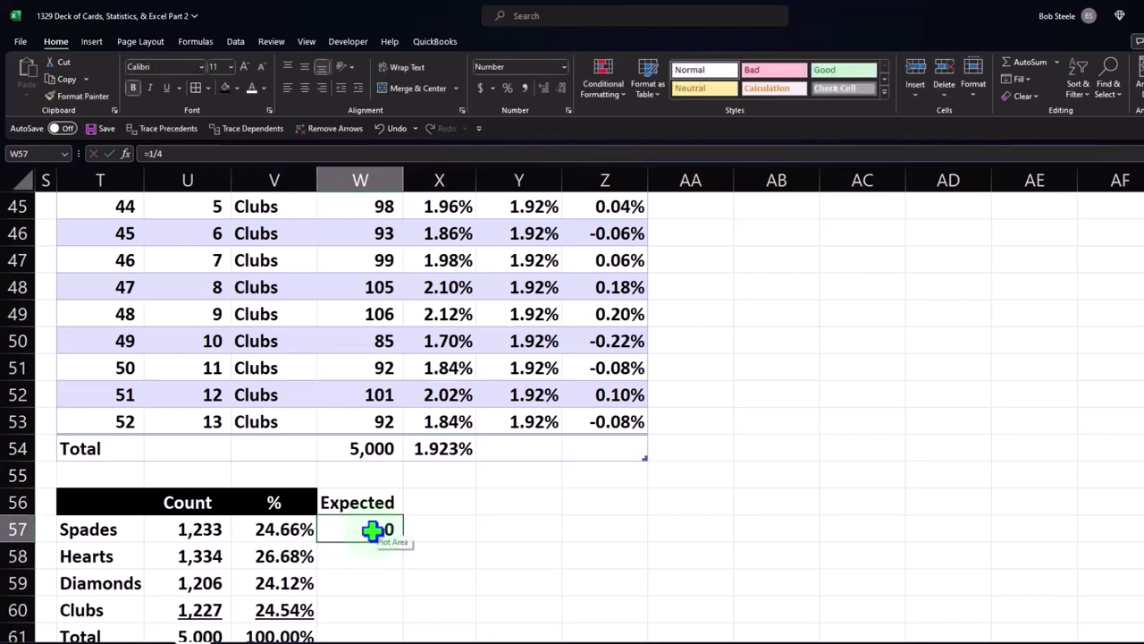
click(507, 88)
click(543, 88)
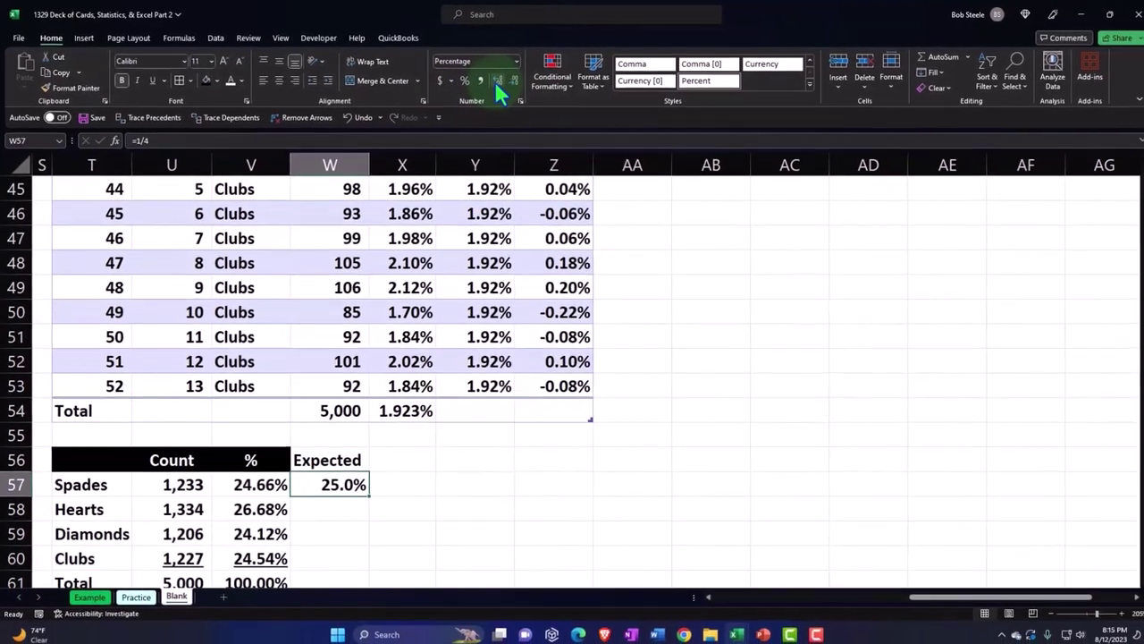
click(496, 80)
Cross-check the expected share with =13/52 in X57, formatted as a percentage with two decimals, and clear the cell.
click(403, 480)
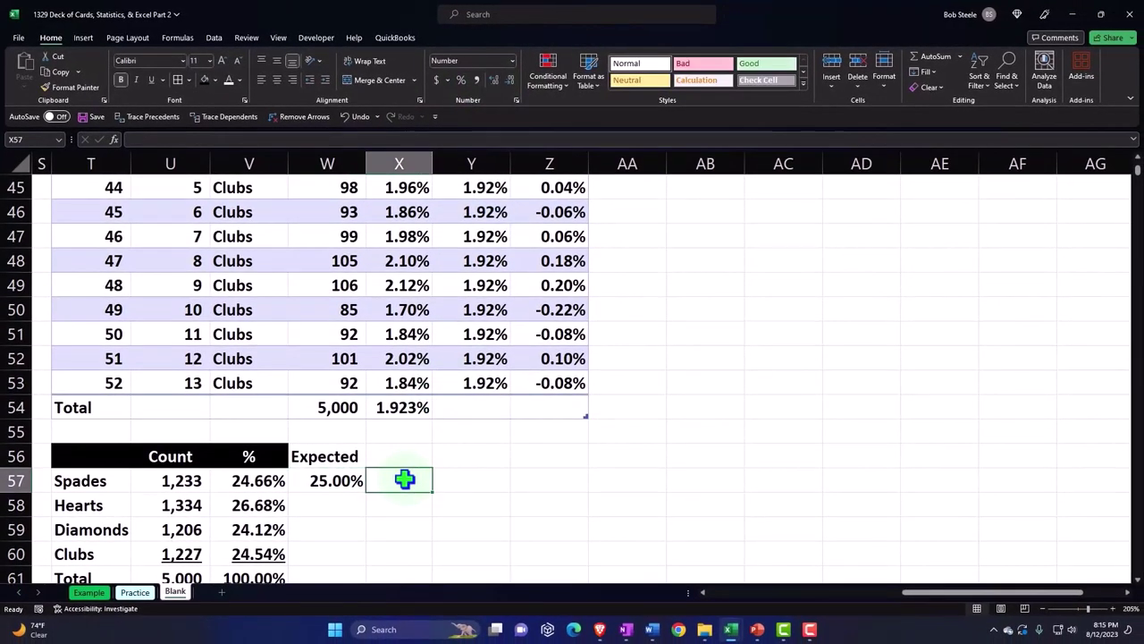
text(=13)
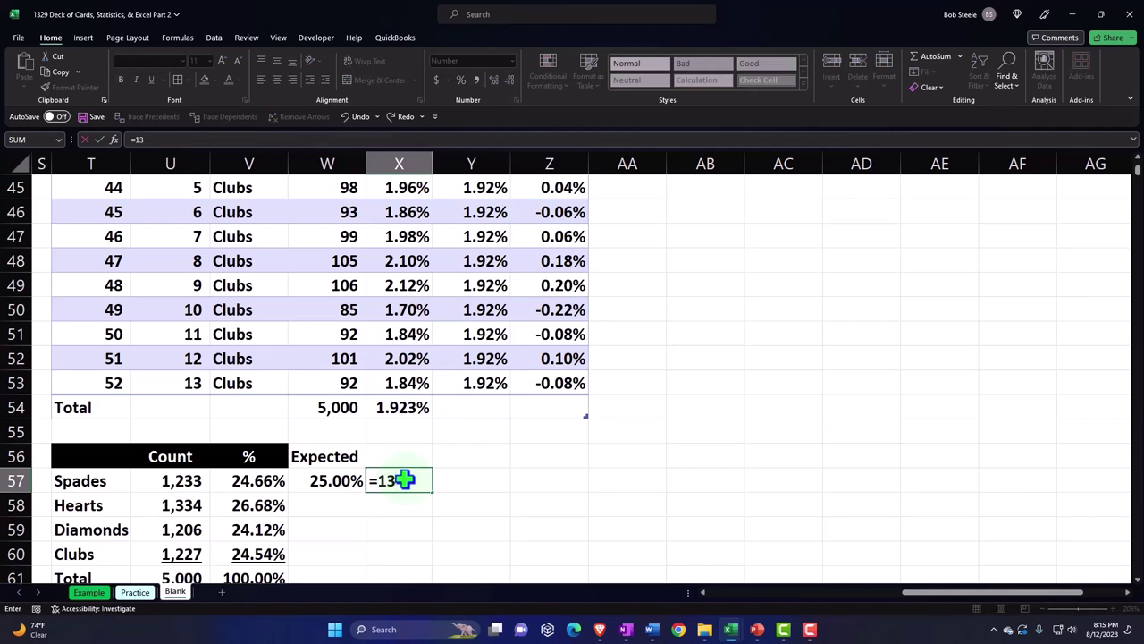
text(/52)
key(Return)
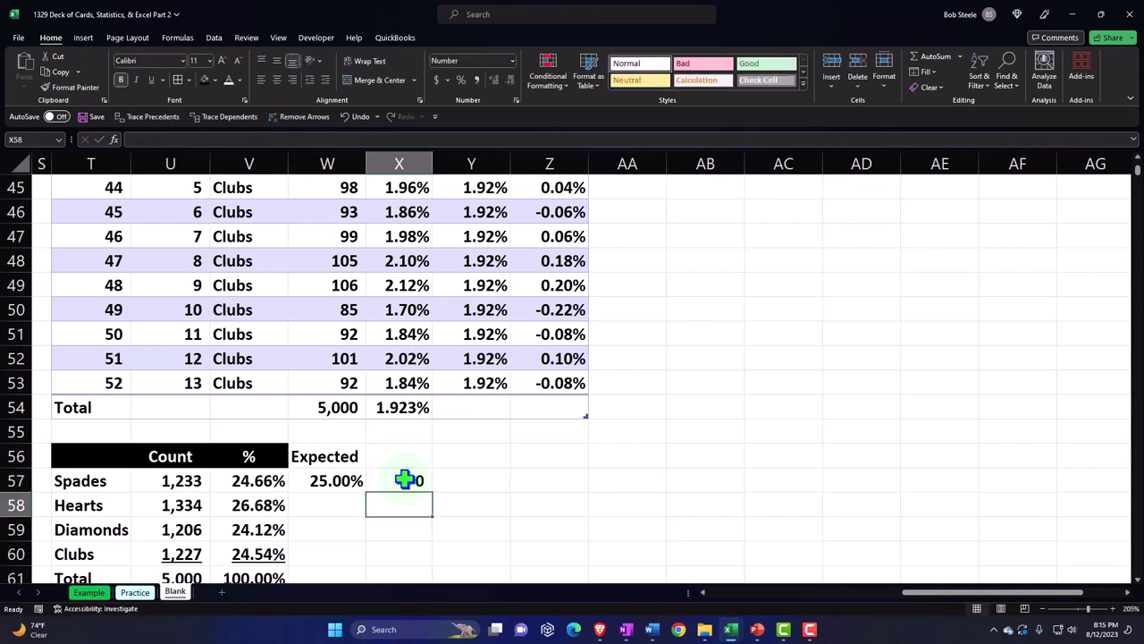
click(403, 480)
click(462, 79)
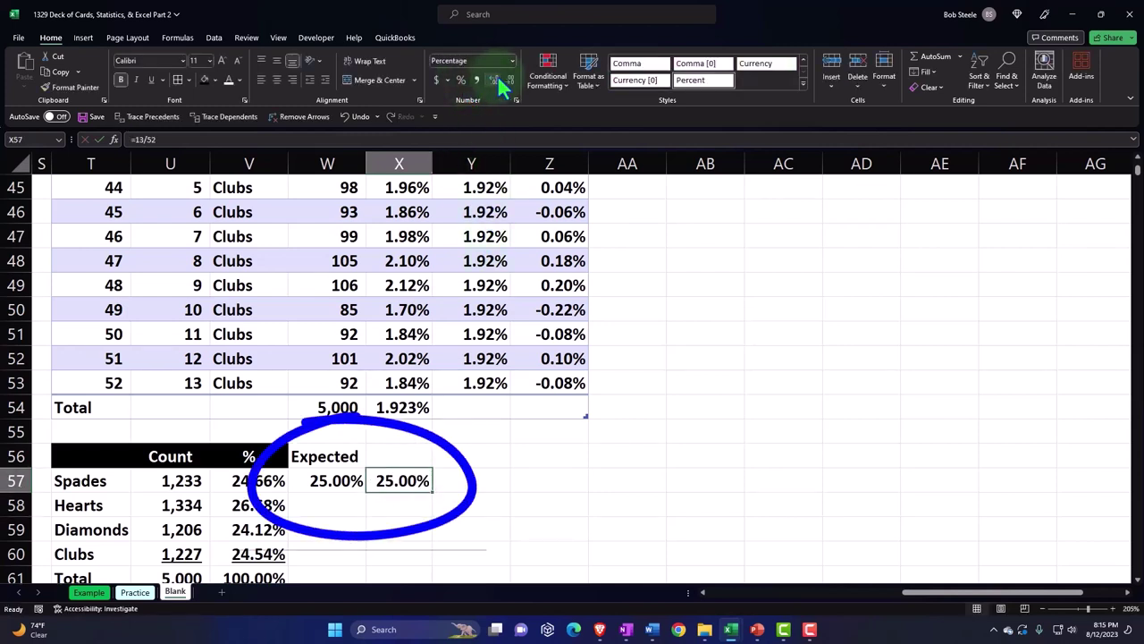
key(Delete)
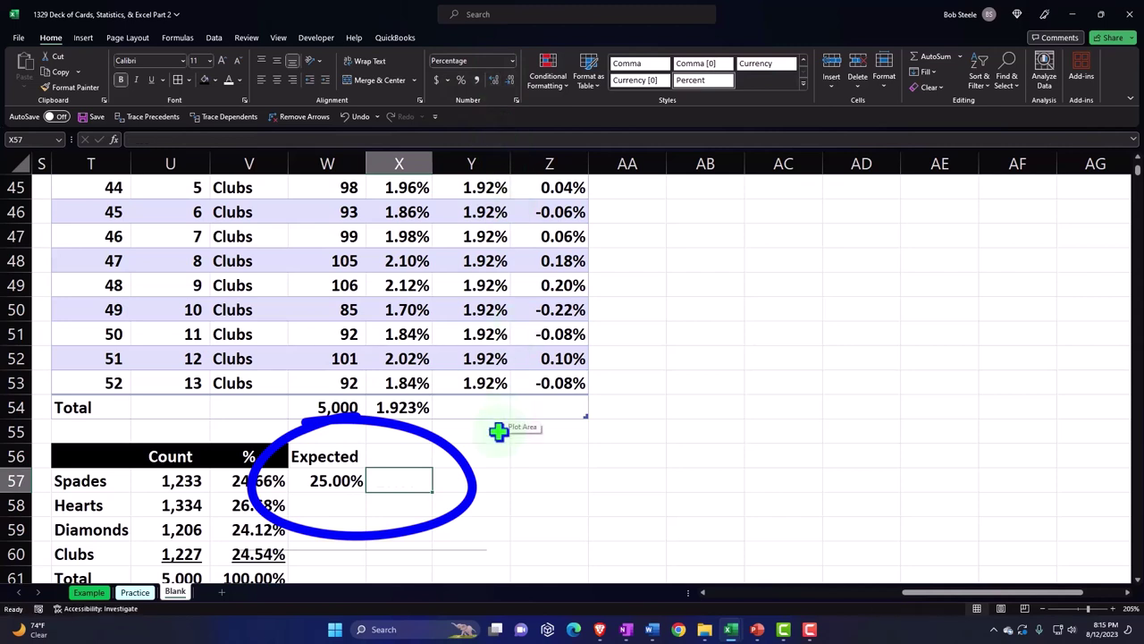
Link the expected Hearts share in W58 to W57 with =W57 and fill the formula down to W60.
click(349, 507)
text(=)
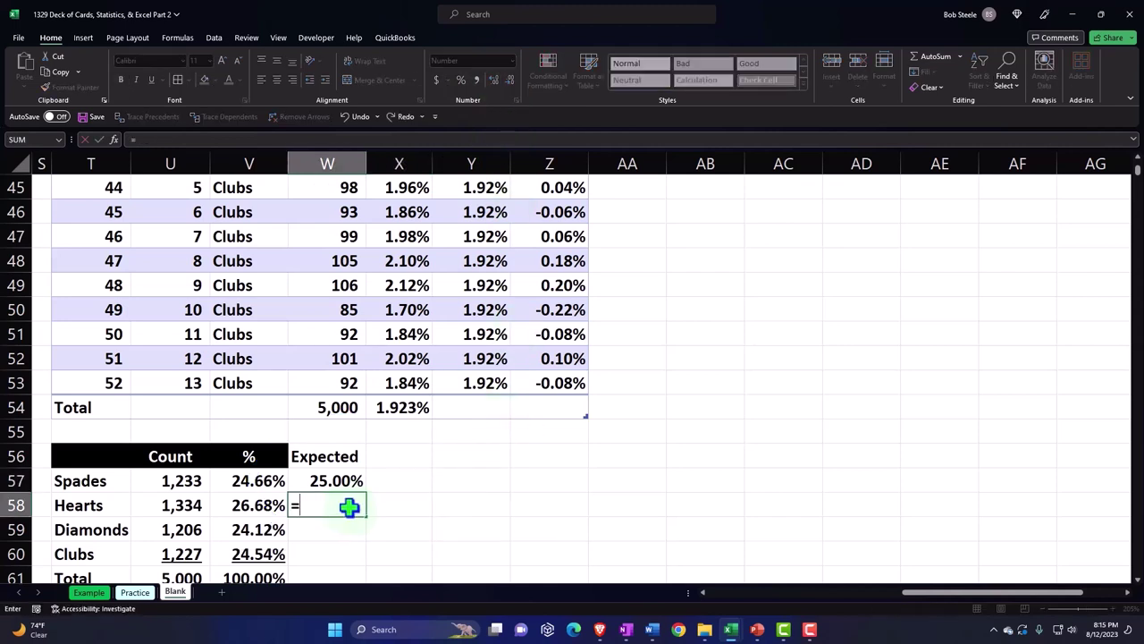
key(Up)
key(Return)
click(358, 508)
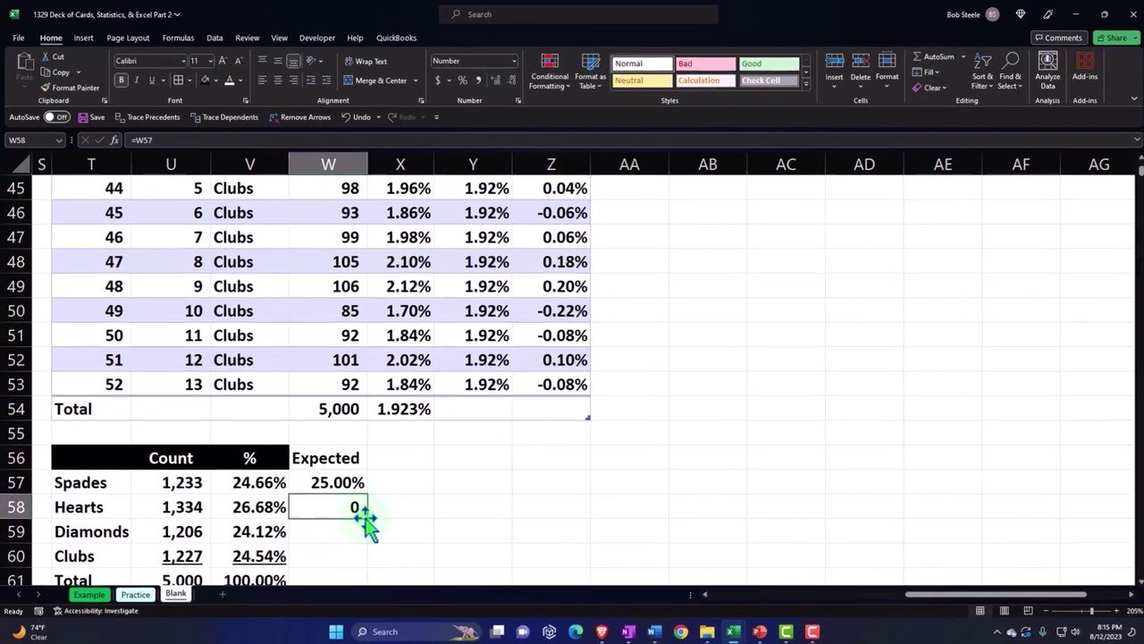
drag(367, 518, 360, 556)
Format the expected shares in W57:W60 as whole percentages.
drag(357, 513, 370, 578)
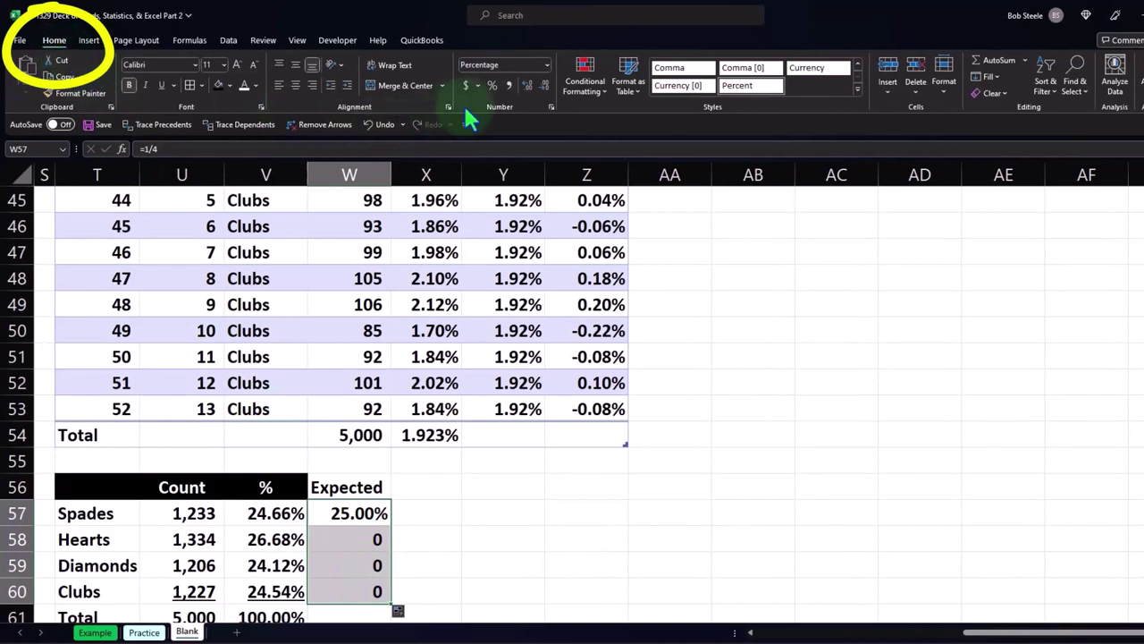
click(492, 85)
scroll(461, 464, down, 1)
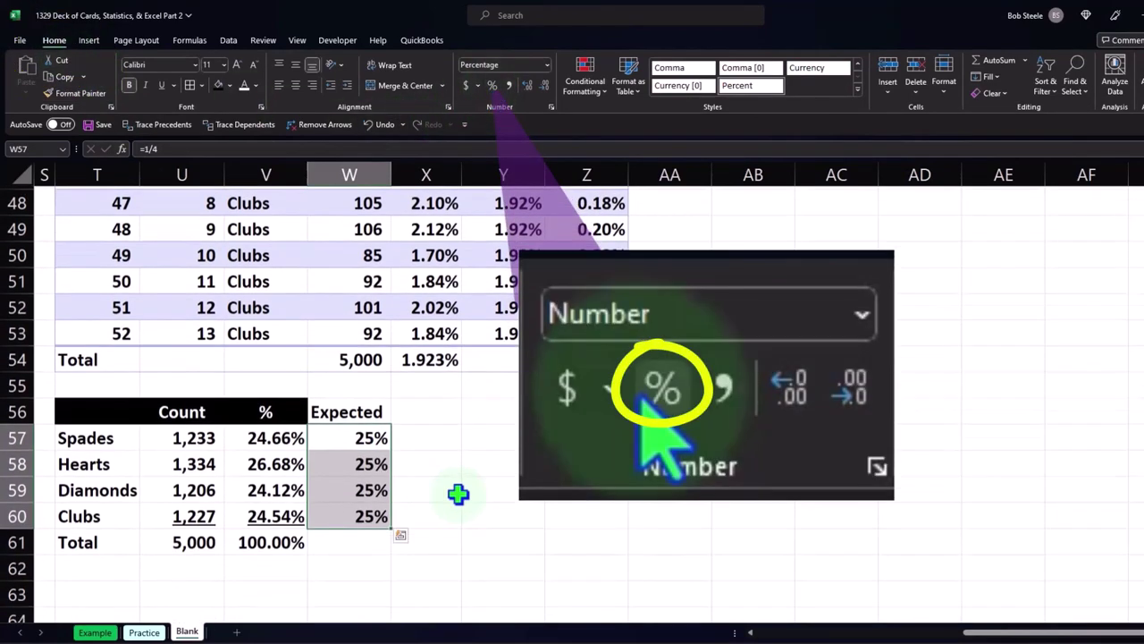
Total the expected shares in W61 with =SUM(W57:W60) and format the cell as a percentage with two decimals.
click(357, 535)
text(=)
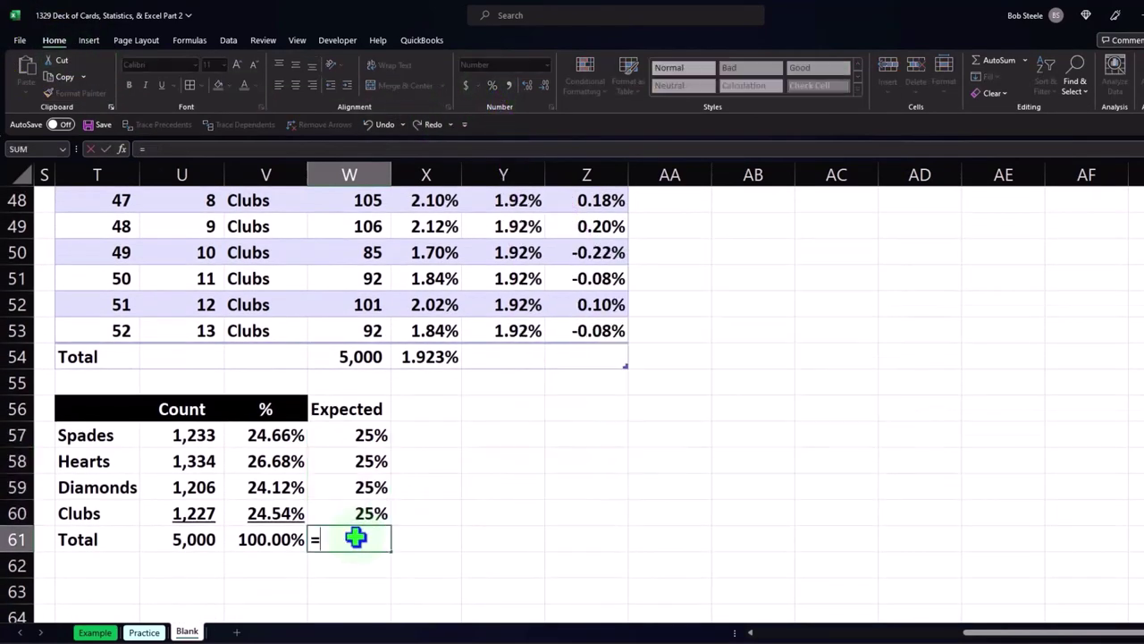
text(sum()
key(Up)
key(shift+Up)
key(shift+Up)
key(shift+Up)
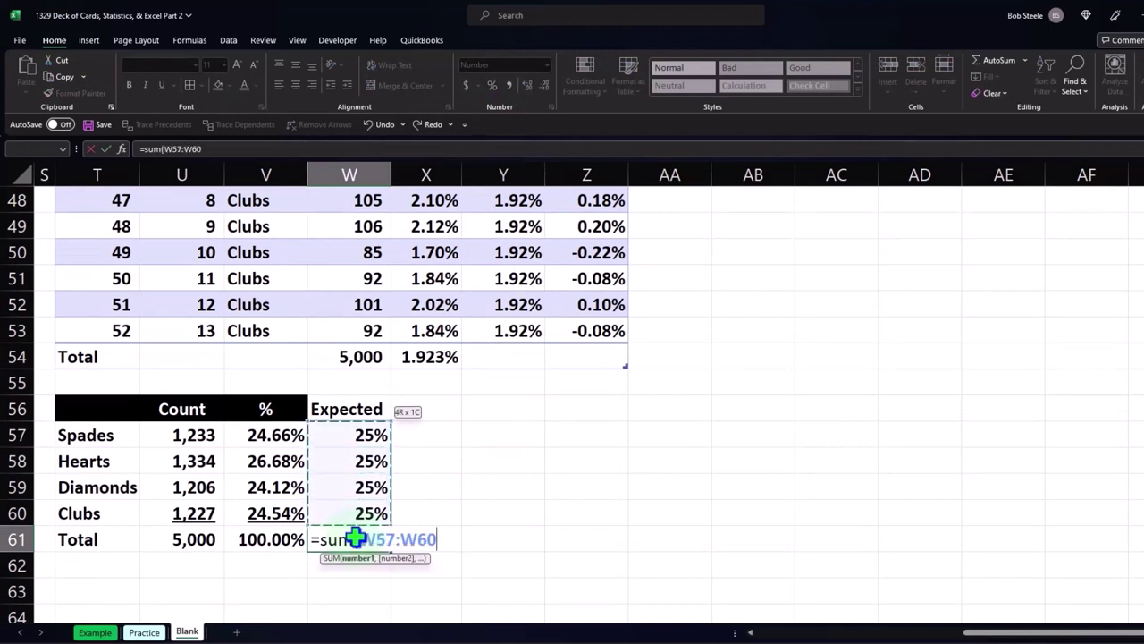
key(Return)
click(355, 537)
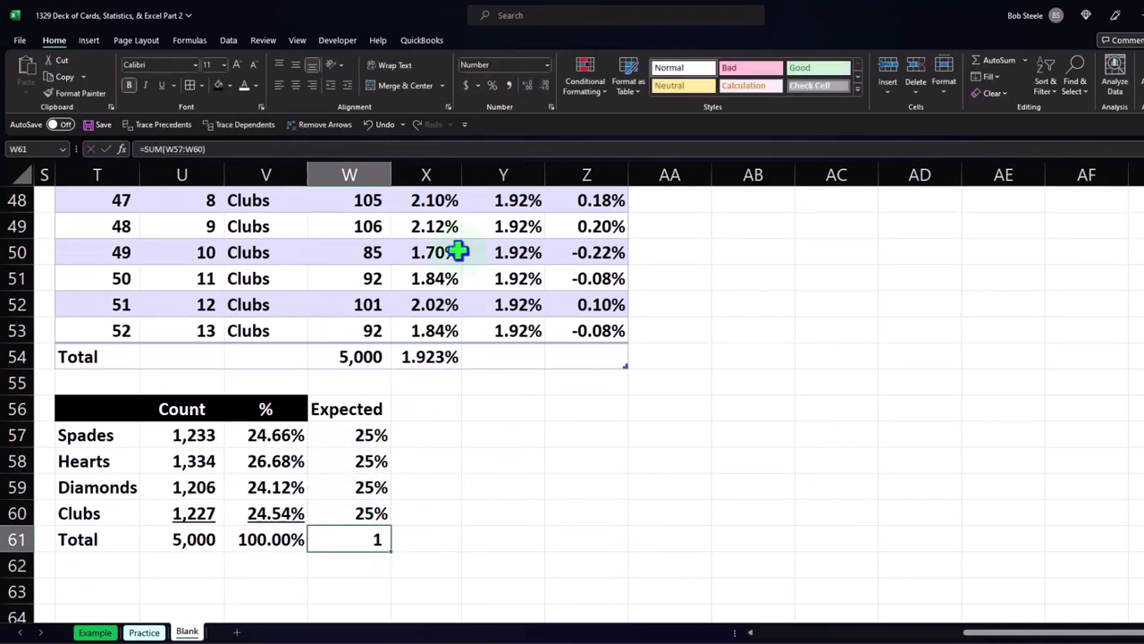
click(492, 85)
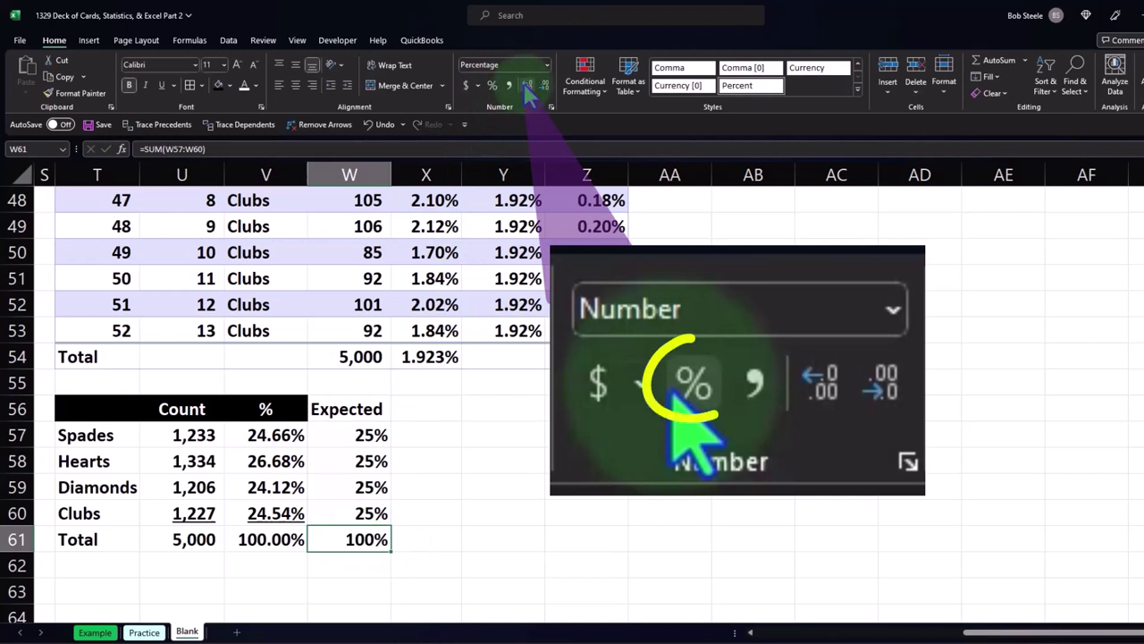
click(526, 85)
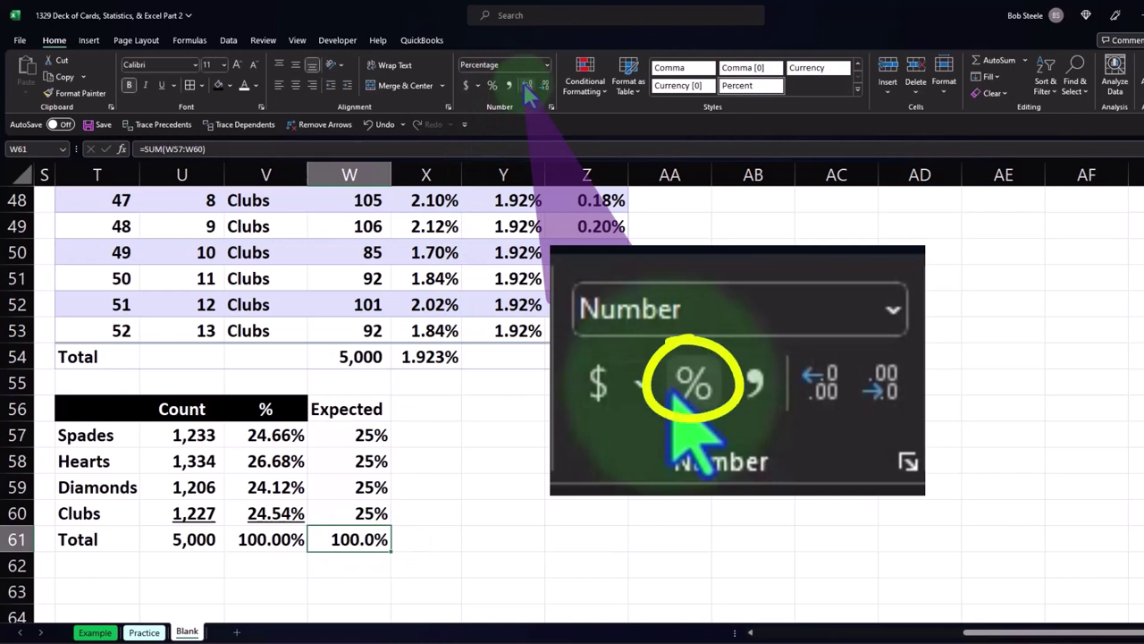
Enter the column header Diff in X56, beside the Expected header of the suit summary.
click(426, 408)
text(Diff)
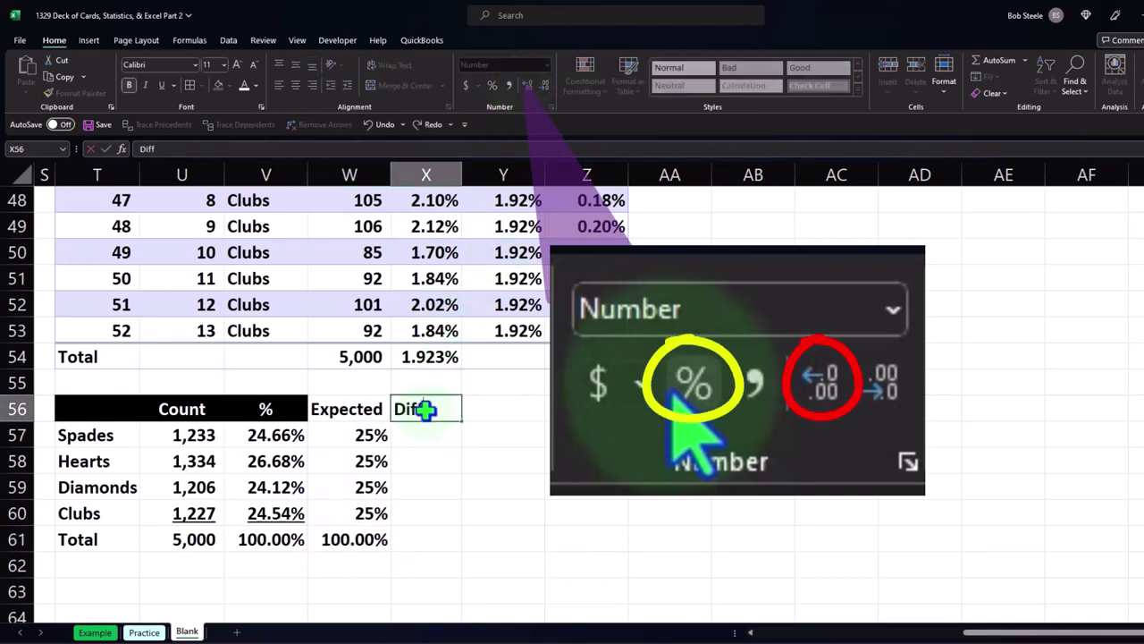
key(Return)
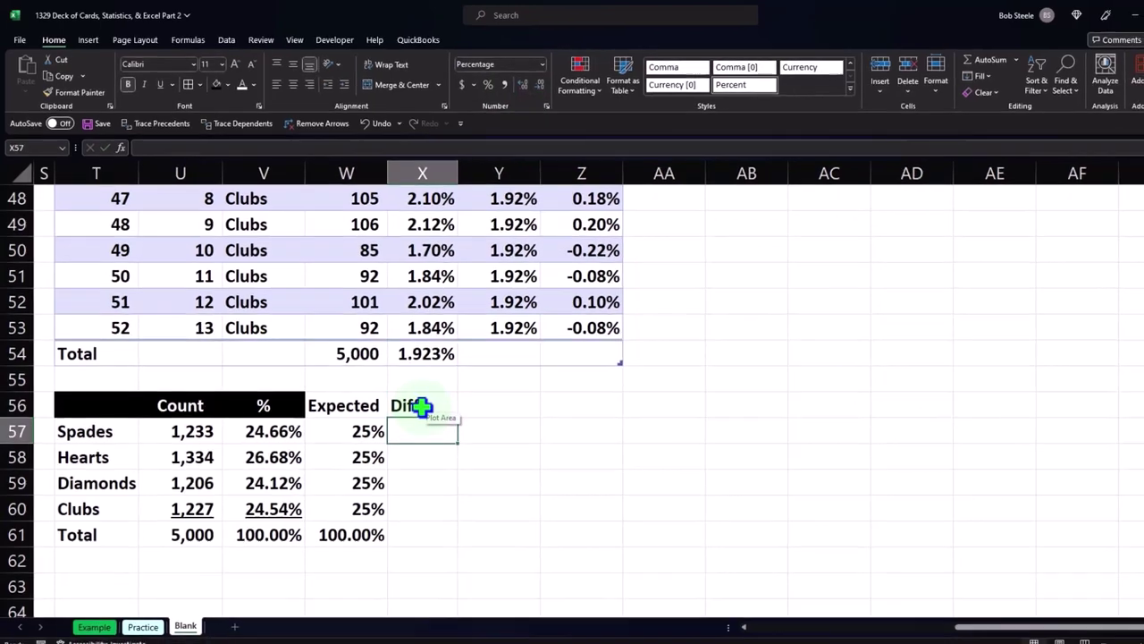
Calculate the Spades difference in X57 with =V57-W57 and fill the formula down to X60.
text(=)
key(Left)
key(Left)
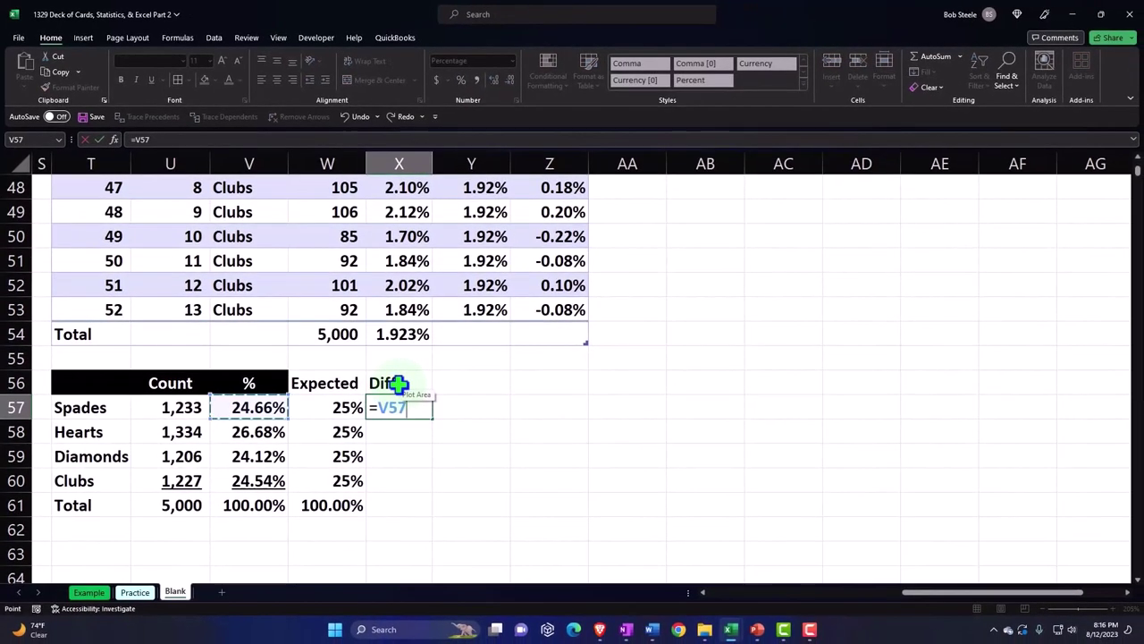
text(-)
key(Left)
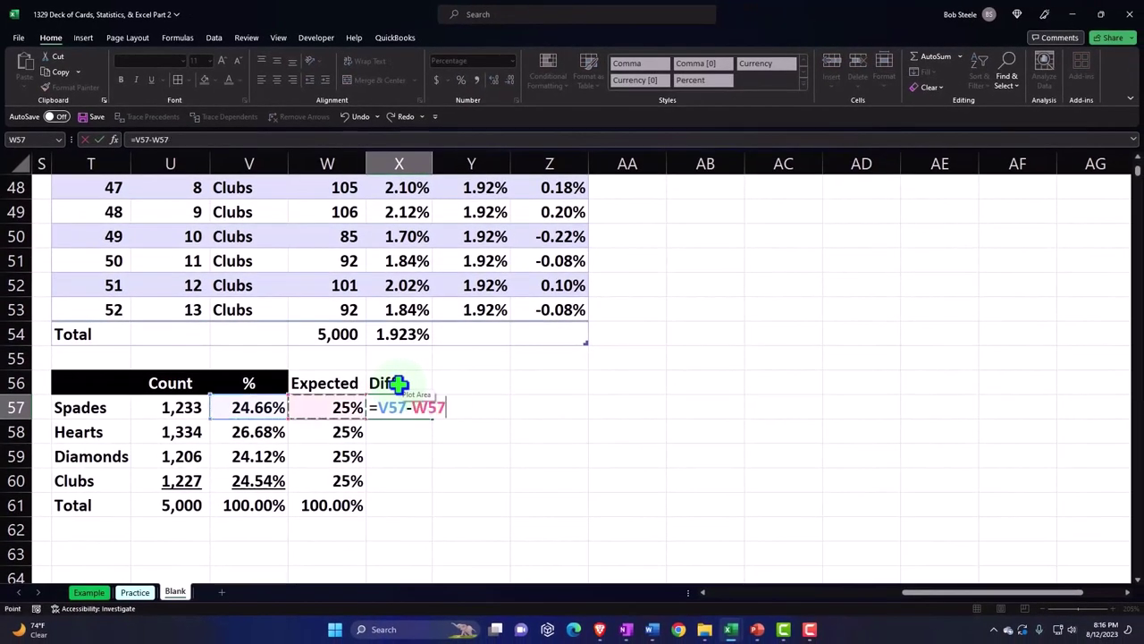
key(Return)
click(419, 413)
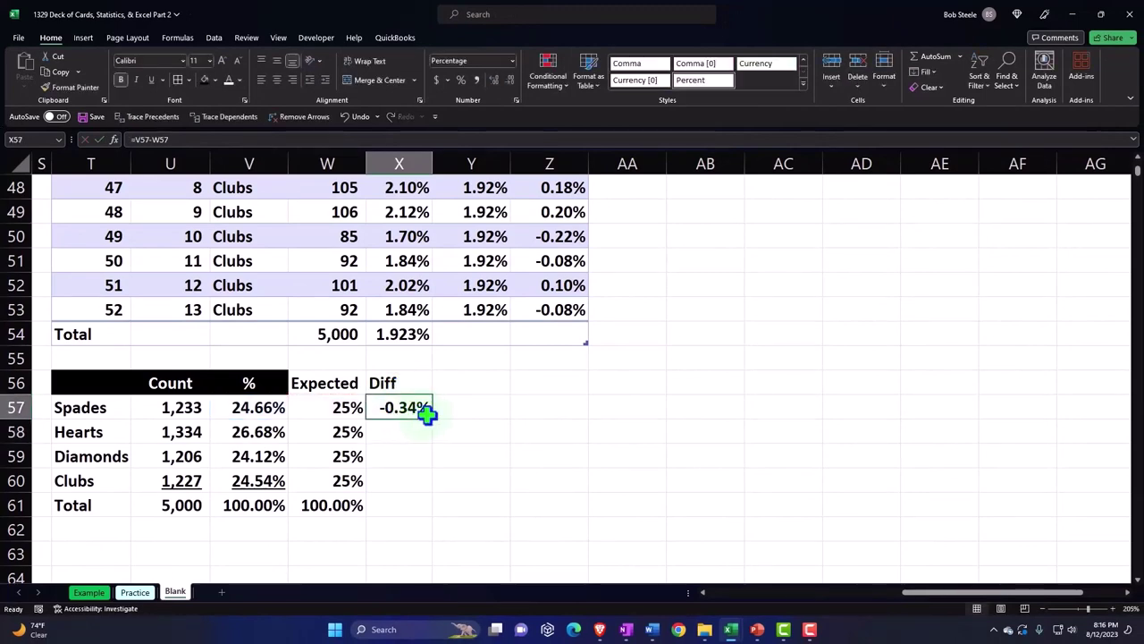
drag(433, 418, 437, 493)
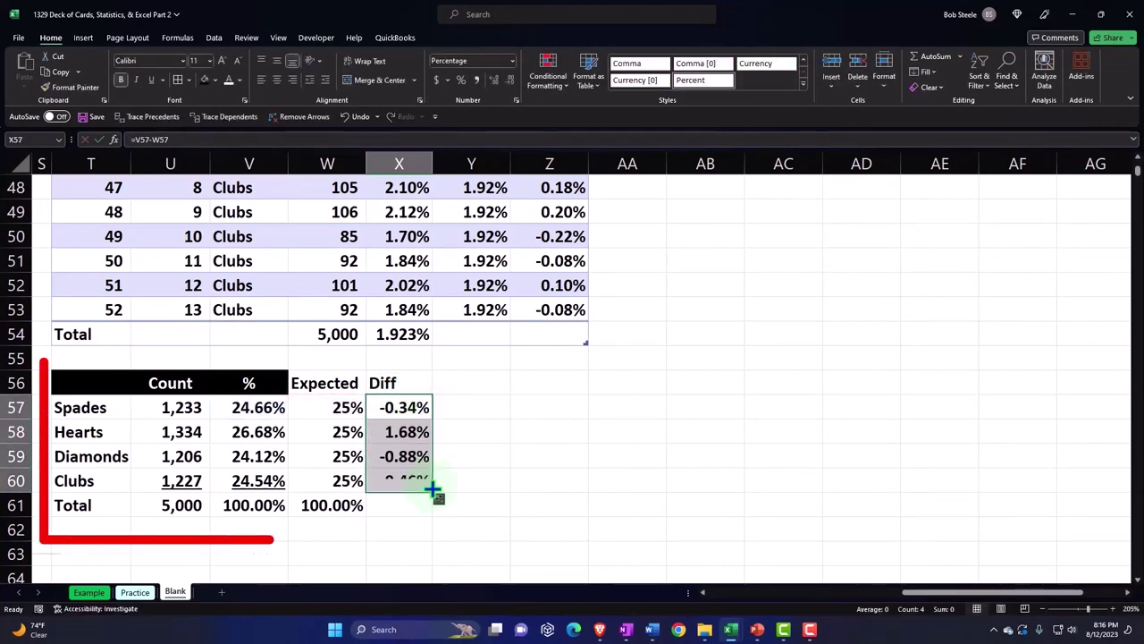
Total the differences in X61 with =SUM(X57:X60) and format the cell as a percentage with two decimals.
click(427, 510)
text(=sum()
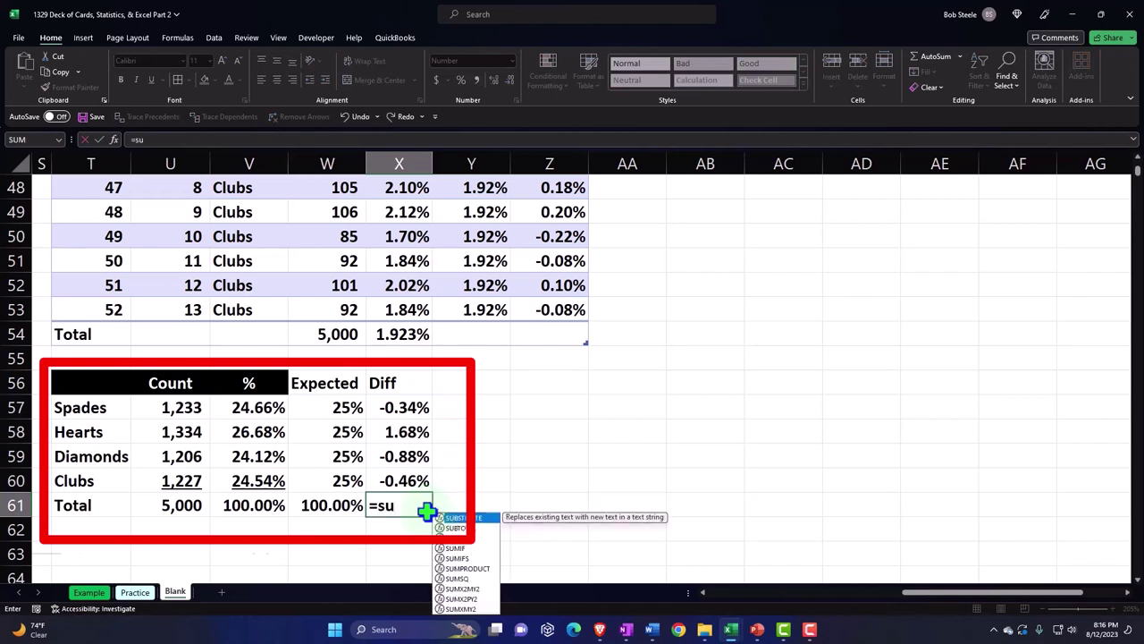
key(Up)
key(shift+Up)
key(shift+Up)
key(shift+Up)
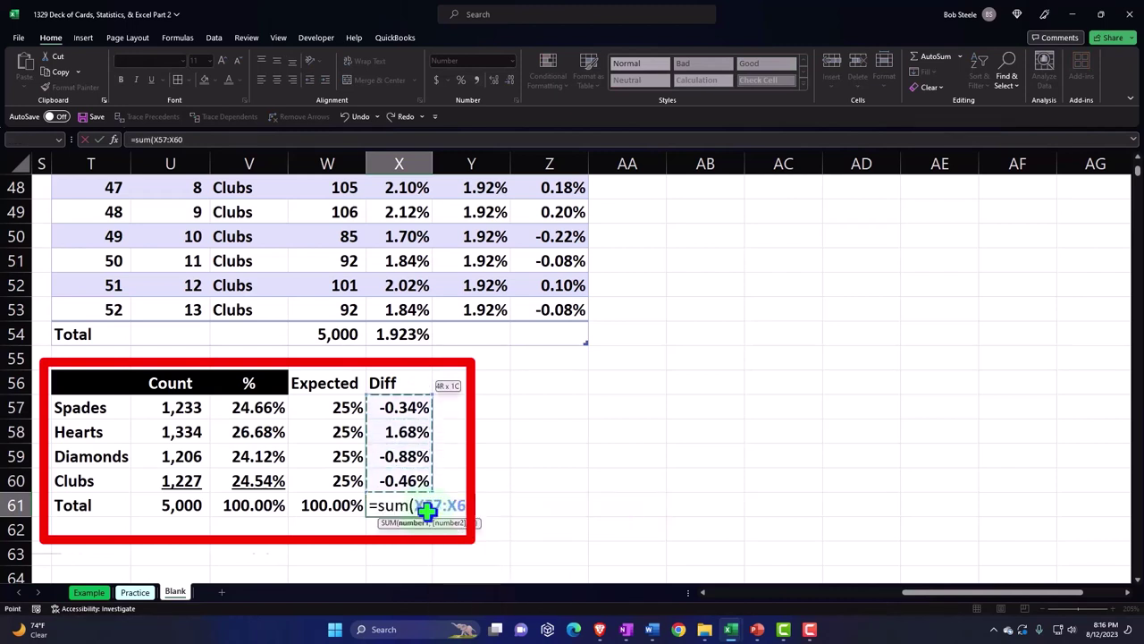
key(Return)
click(387, 502)
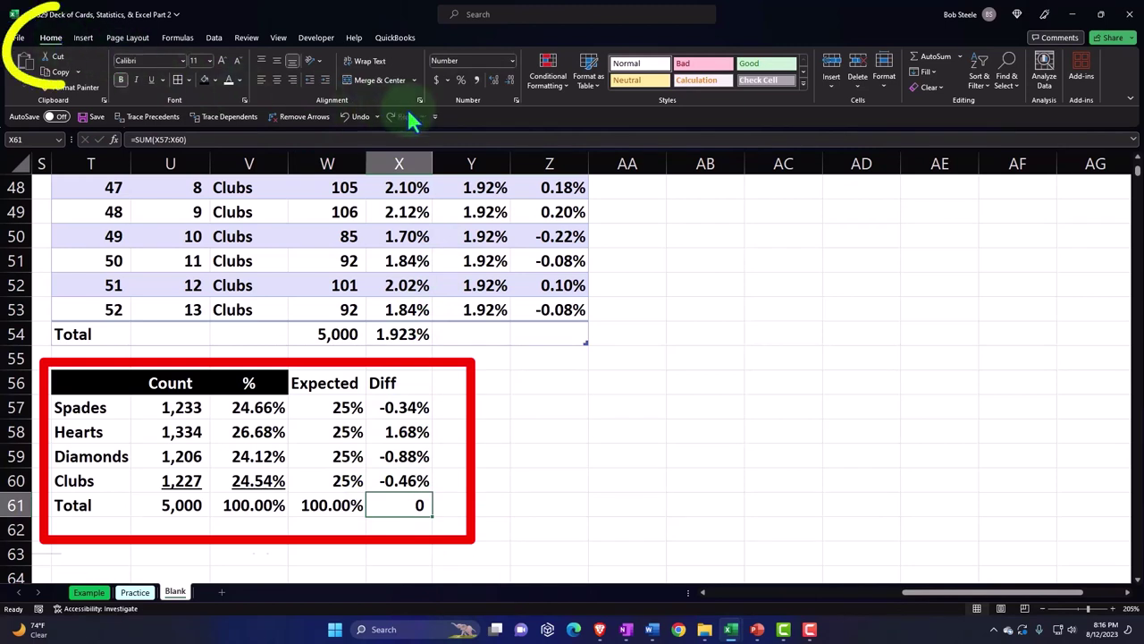
click(464, 79)
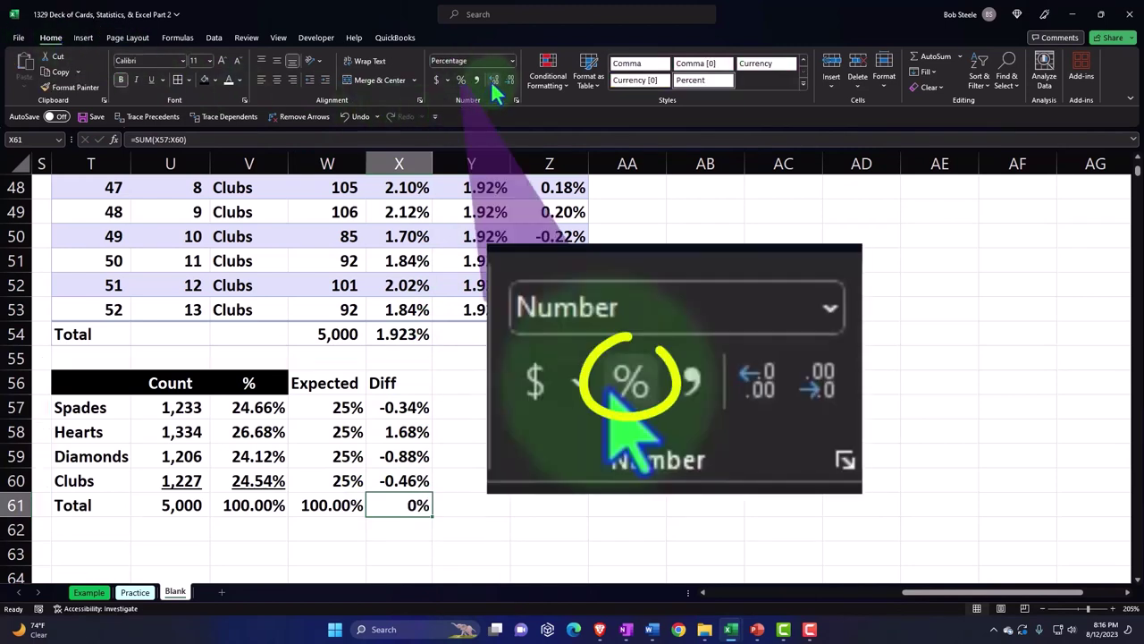
click(492, 80)
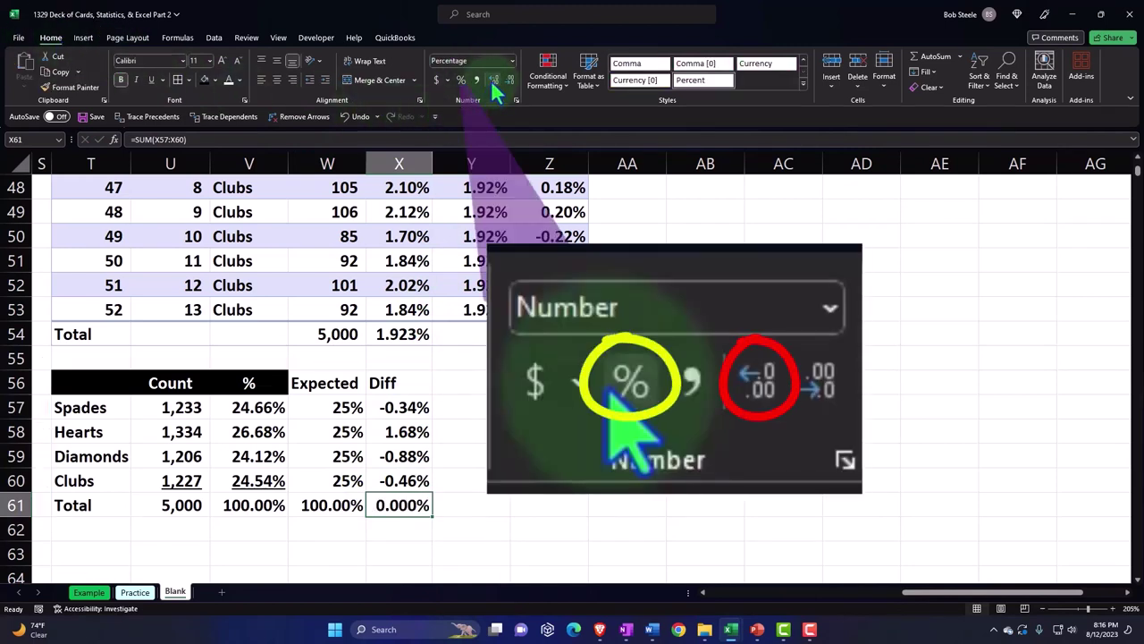
click(510, 80)
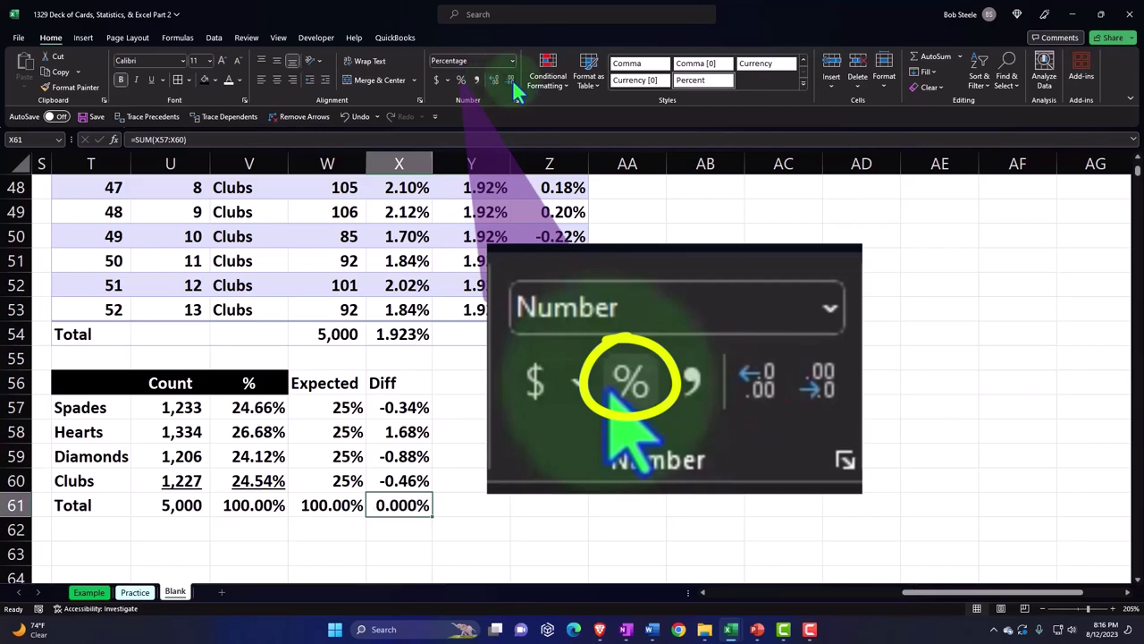
click(509, 80)
Format the Expected and Diff headers in W56:X56 with black fill, white font and centered alignment.
drag(335, 384, 414, 417)
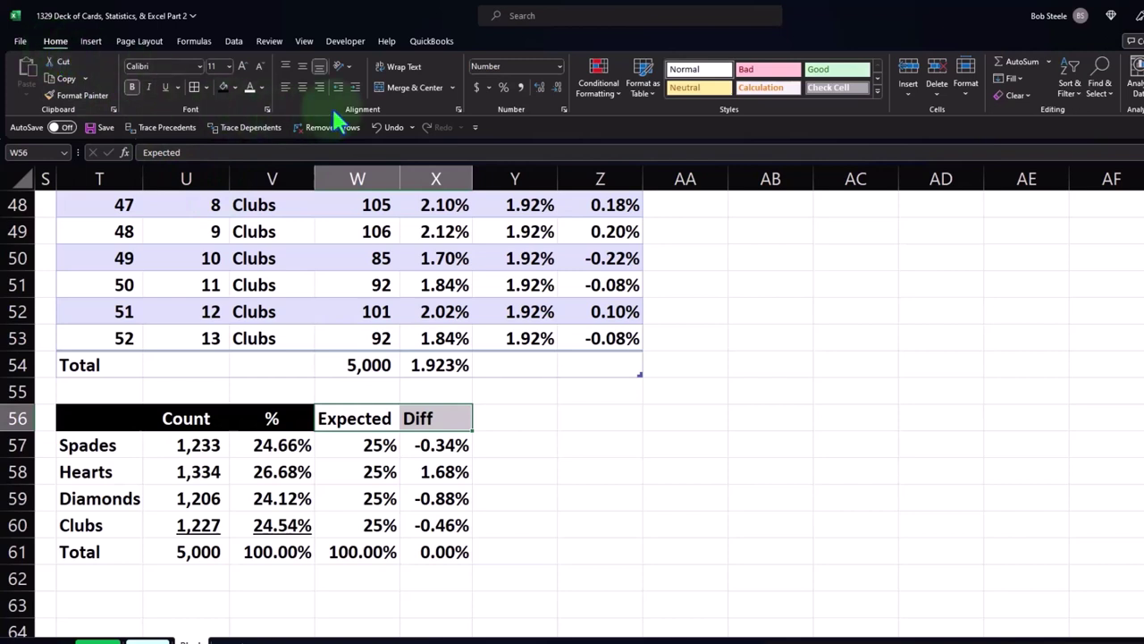
click(223, 88)
click(250, 86)
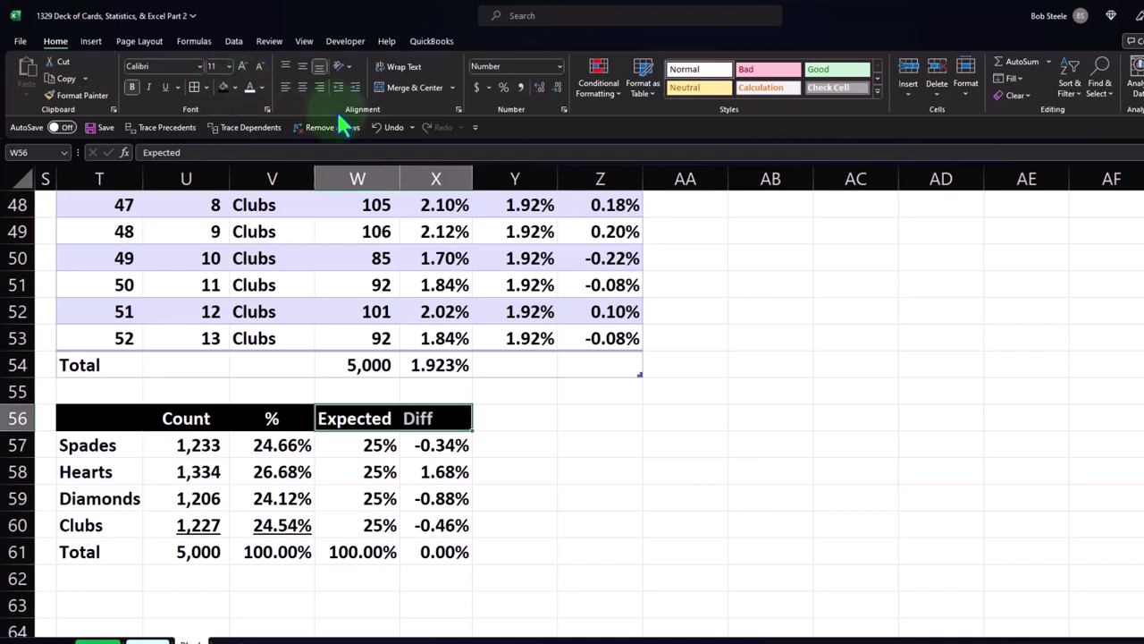
click(302, 87)
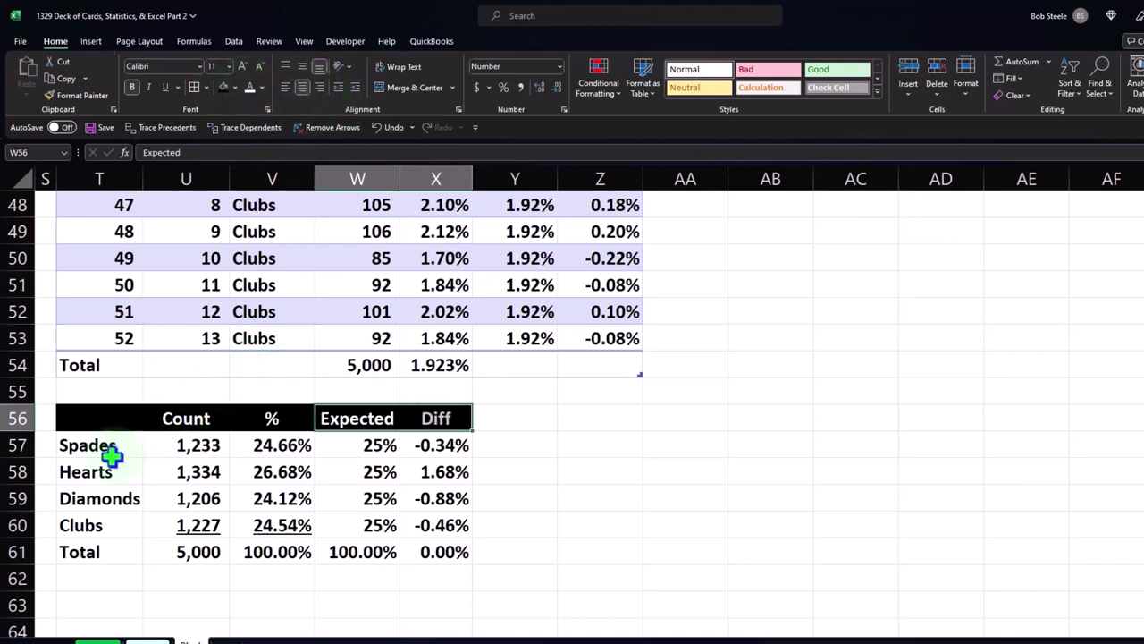
Apply borders and a light cyan fill to the suit summary body in T57:X61.
drag(110, 452, 421, 553)
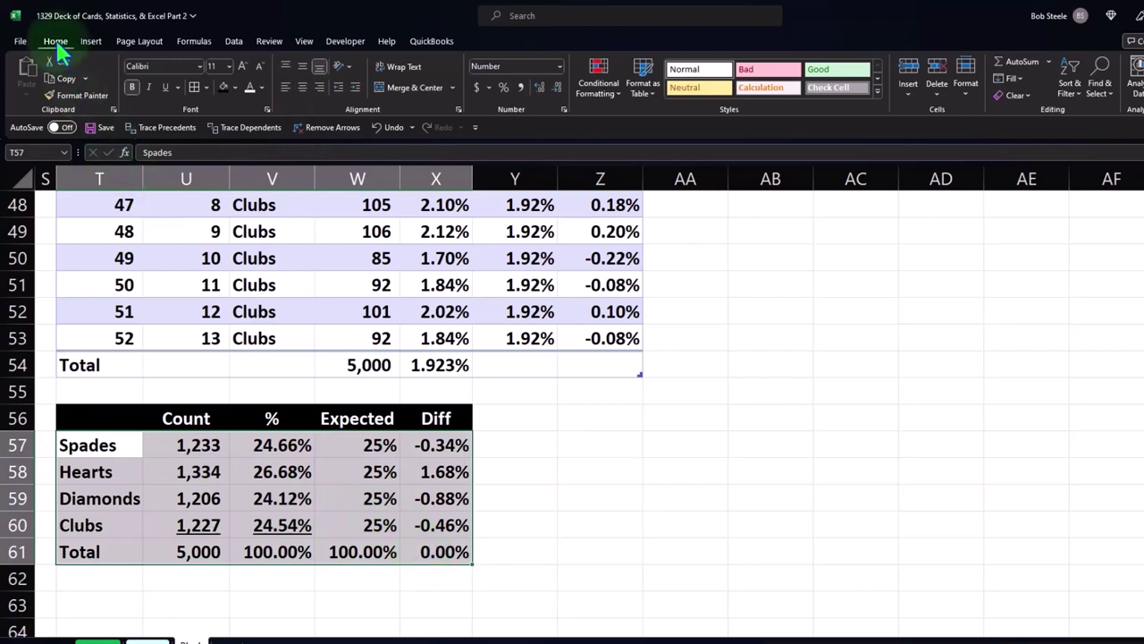
click(223, 87)
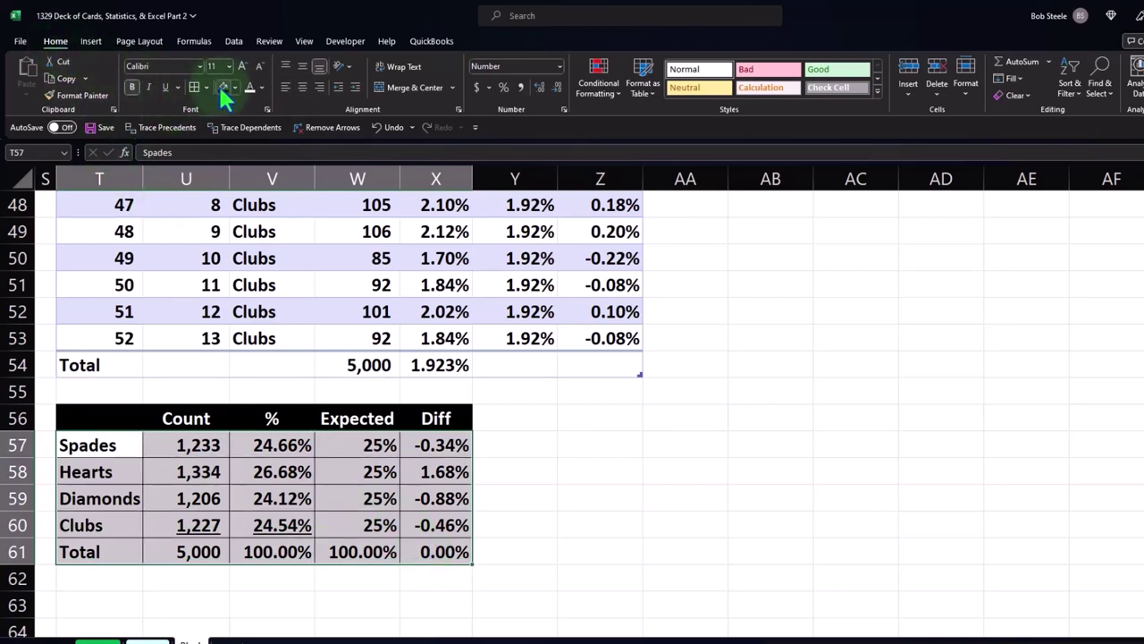
click(234, 84)
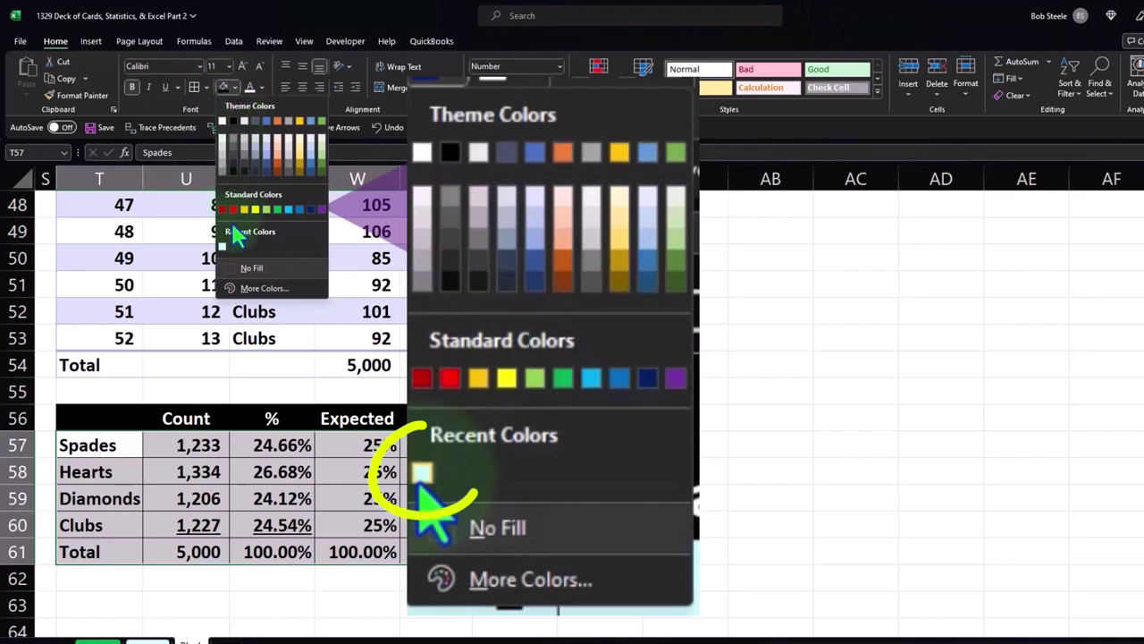
click(273, 303)
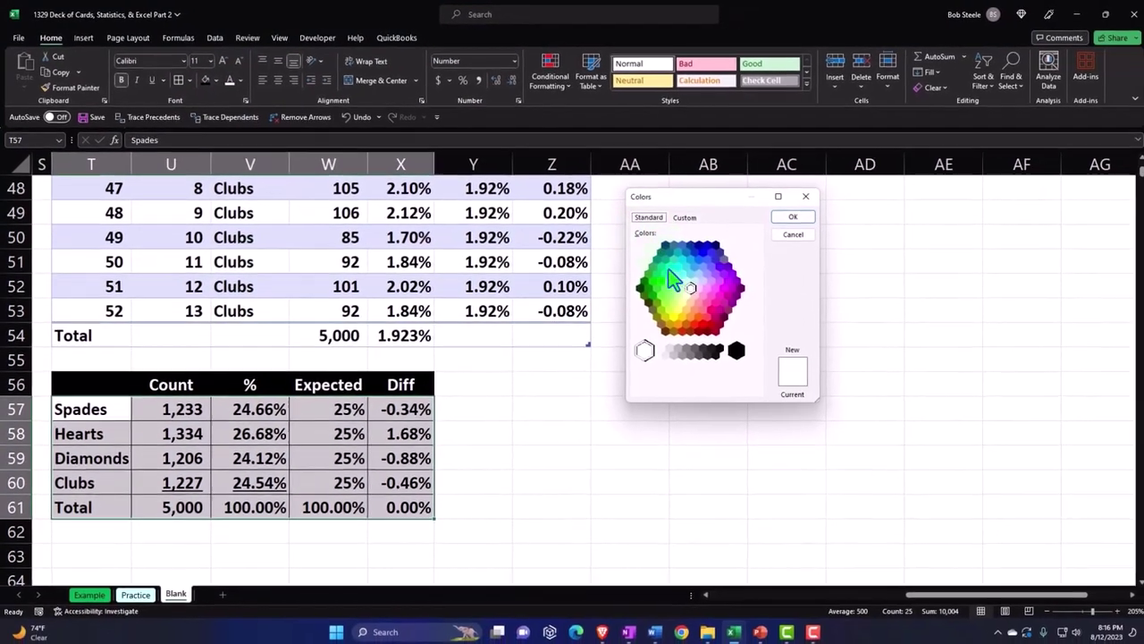
click(683, 280)
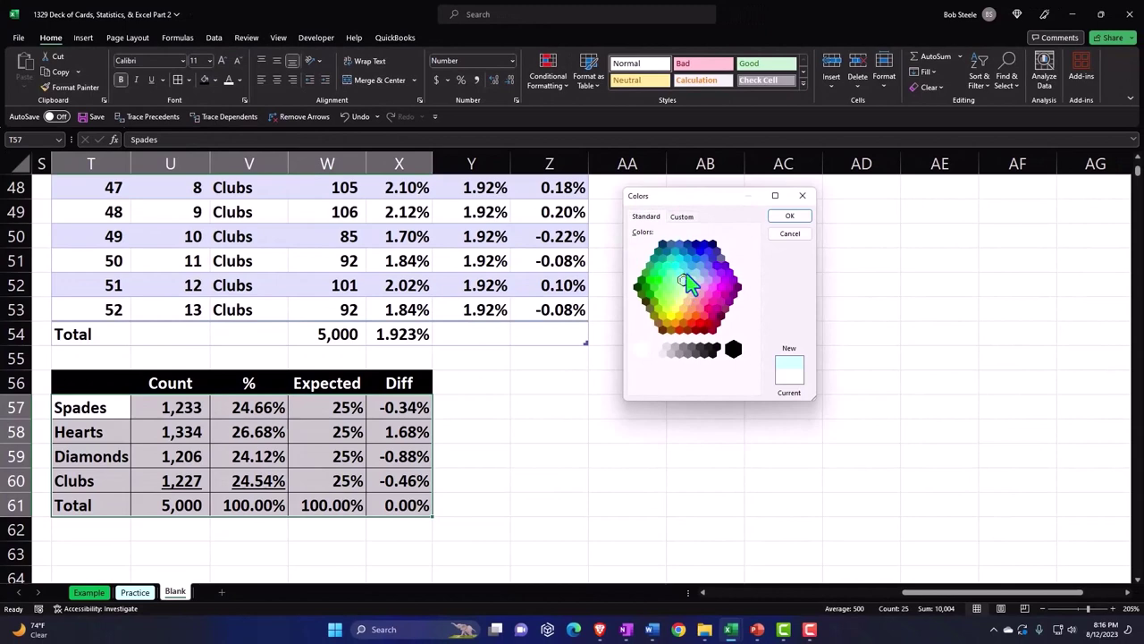
click(790, 218)
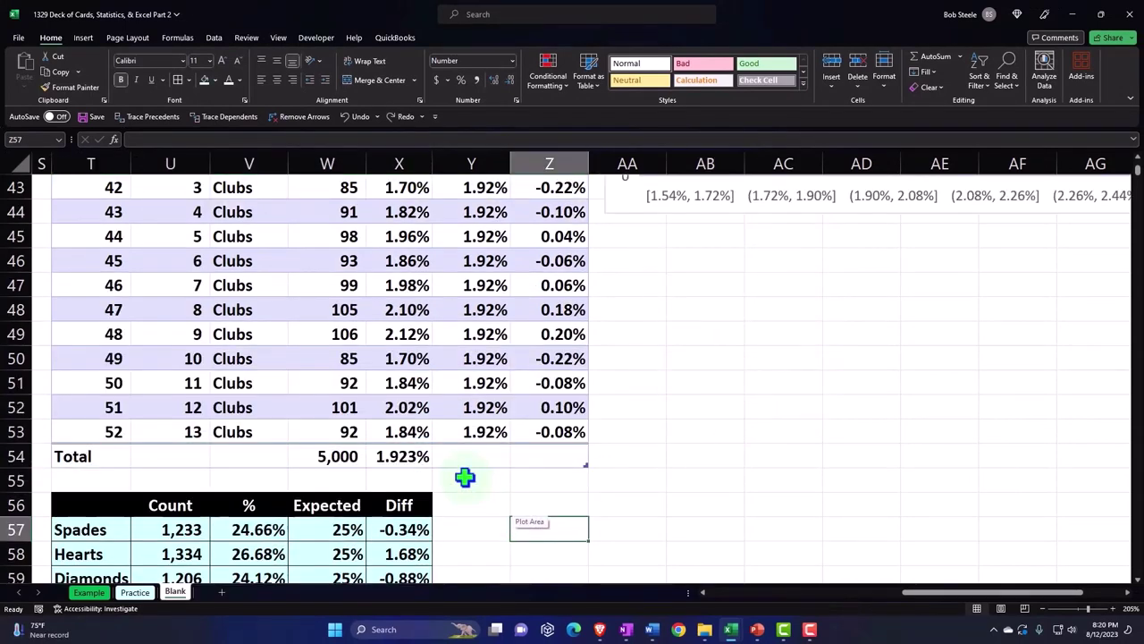
Examine how the card numbers 1 to 13 repeat for each suit in the results table above the suit summary.
scroll(465, 477, up, 9)
scroll(465, 477, up, 5)
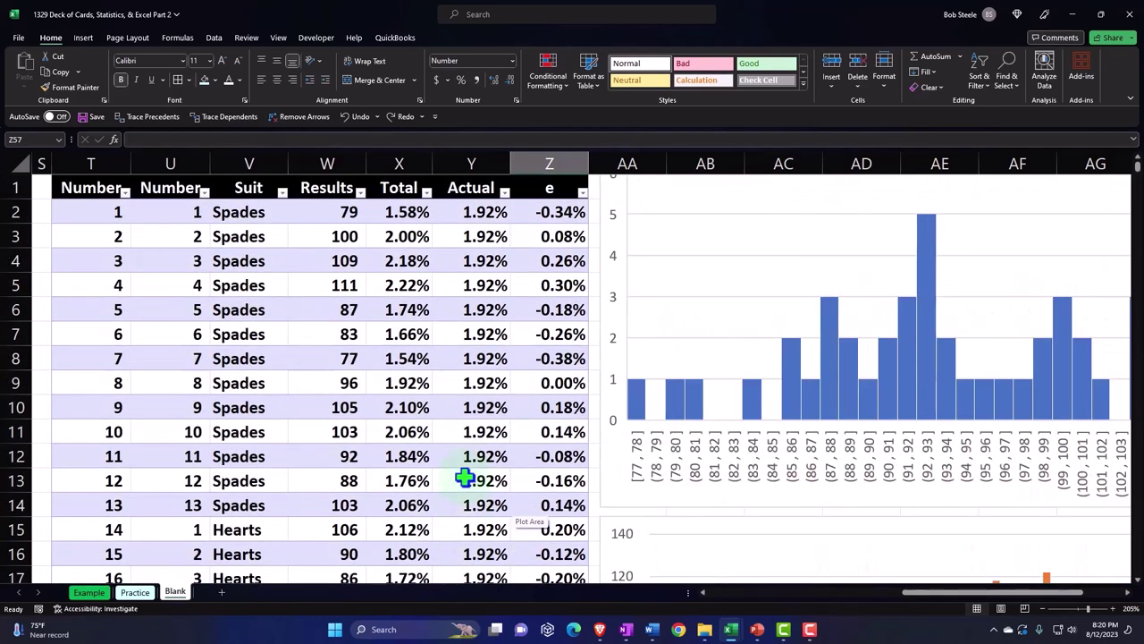
click(190, 211)
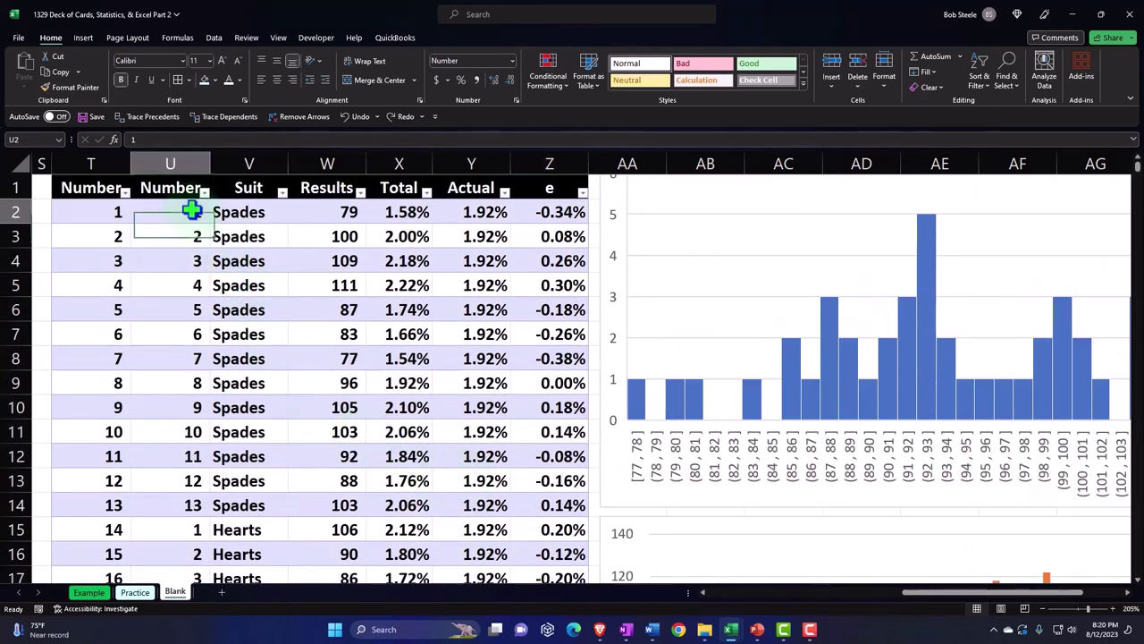
click(233, 212)
scroll(247, 359, down, 2)
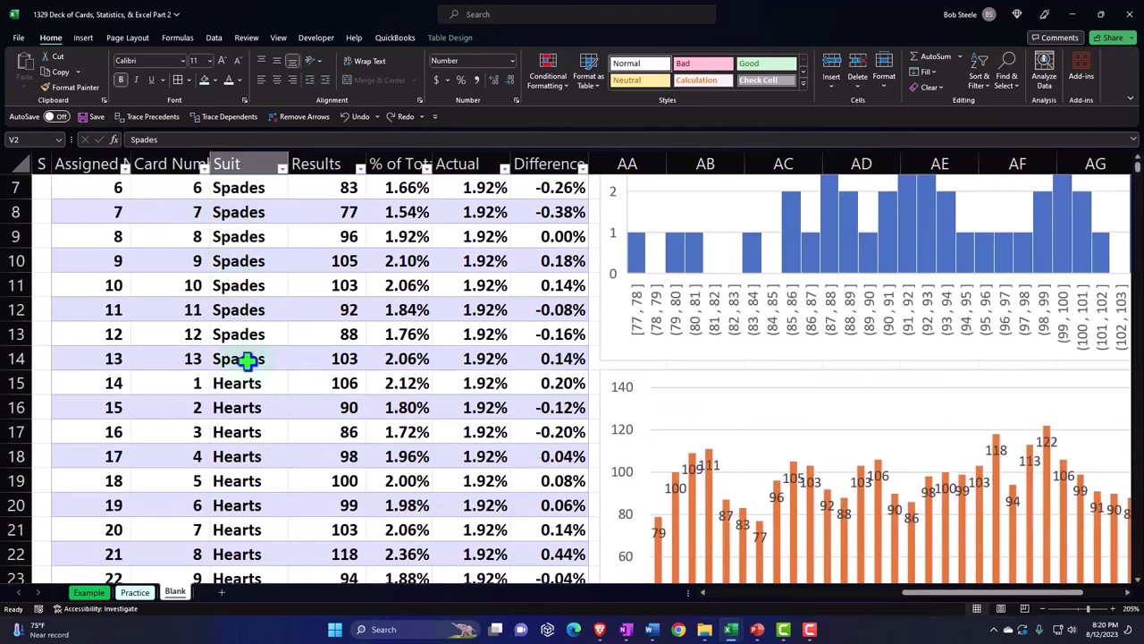
click(172, 381)
scroll(172, 382, down, 4)
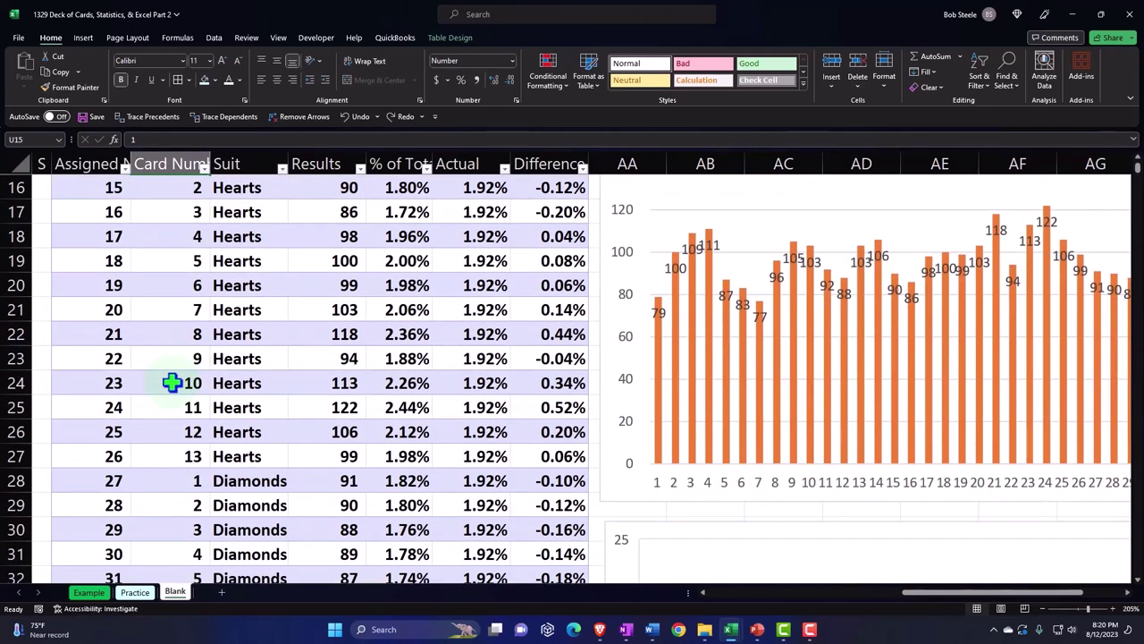
scroll(171, 382, down, 1)
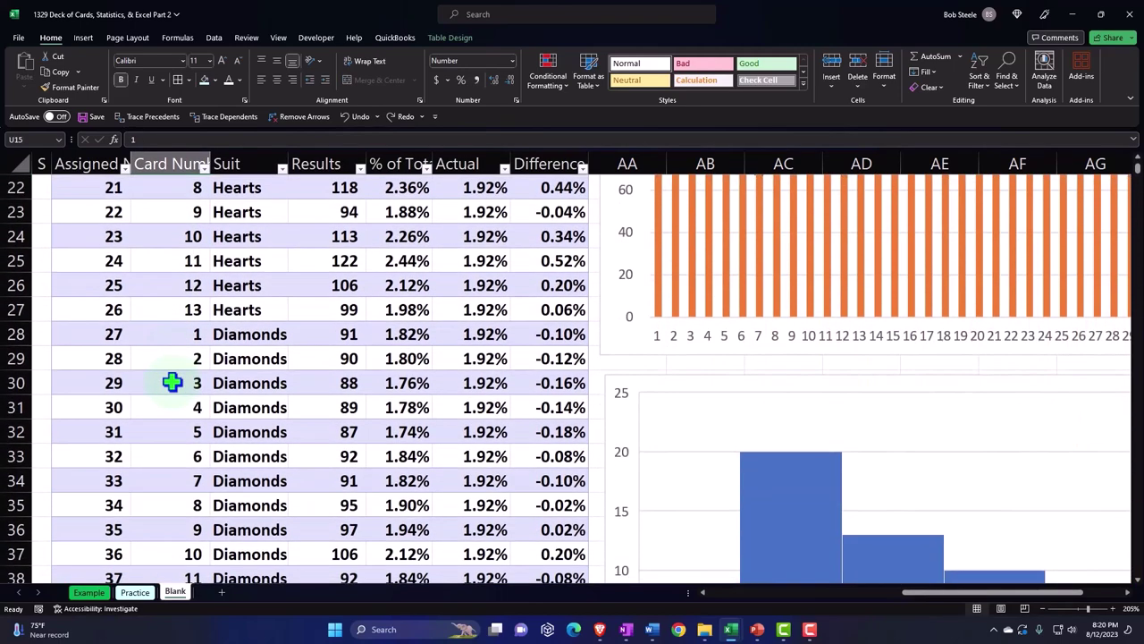
scroll(172, 381, down, 8)
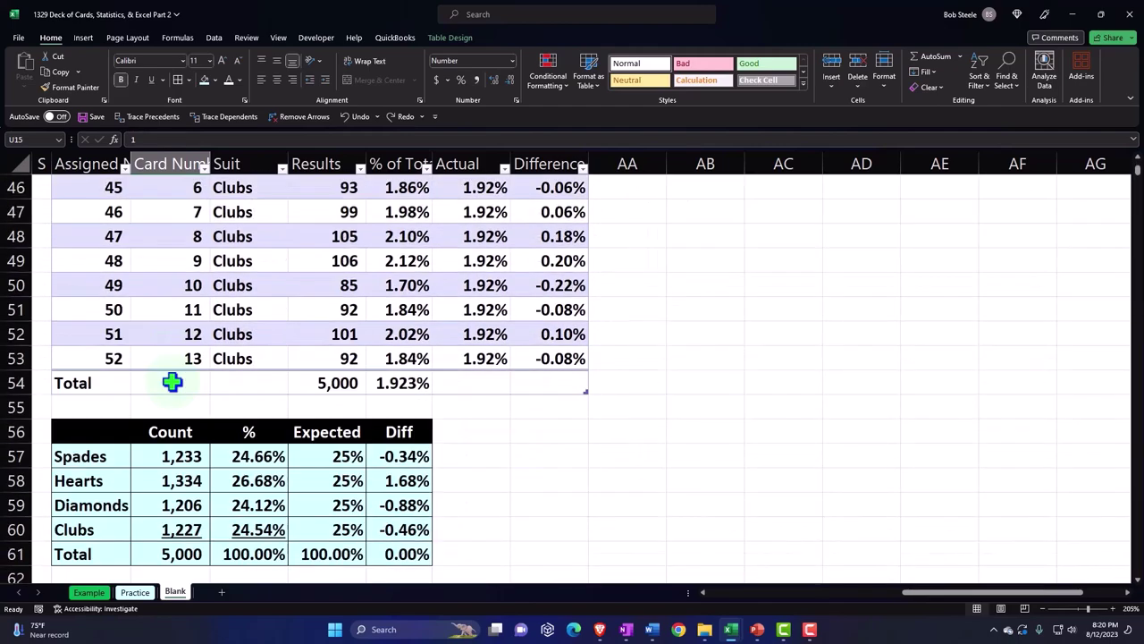
Enter the header Cards in Z56 to start a second summary beside the suit summary.
click(539, 432)
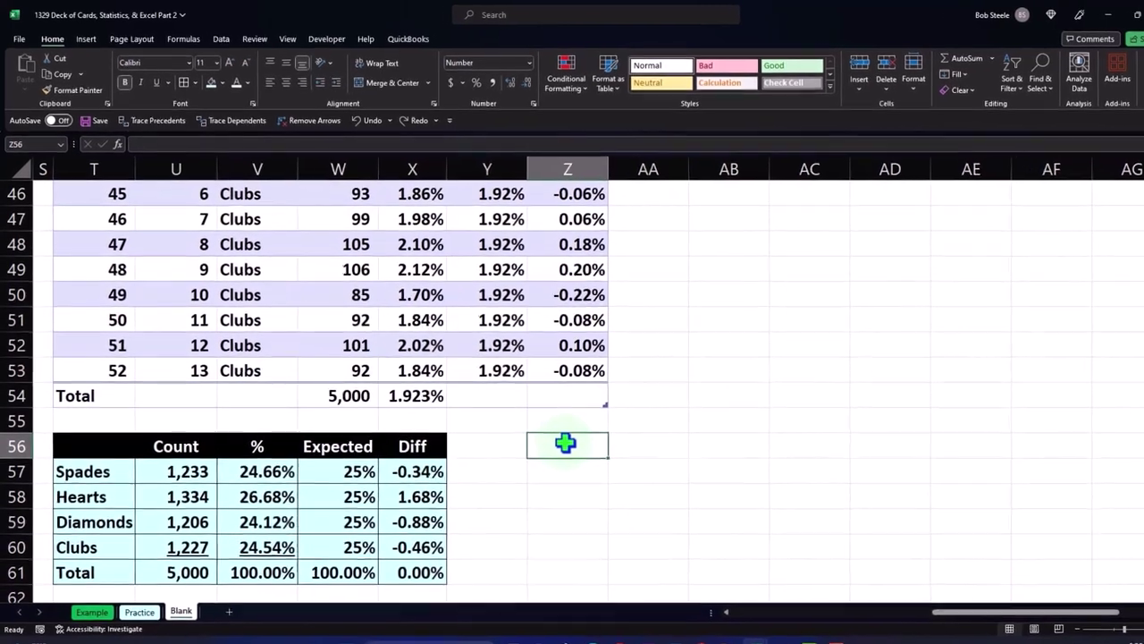
text(Cards)
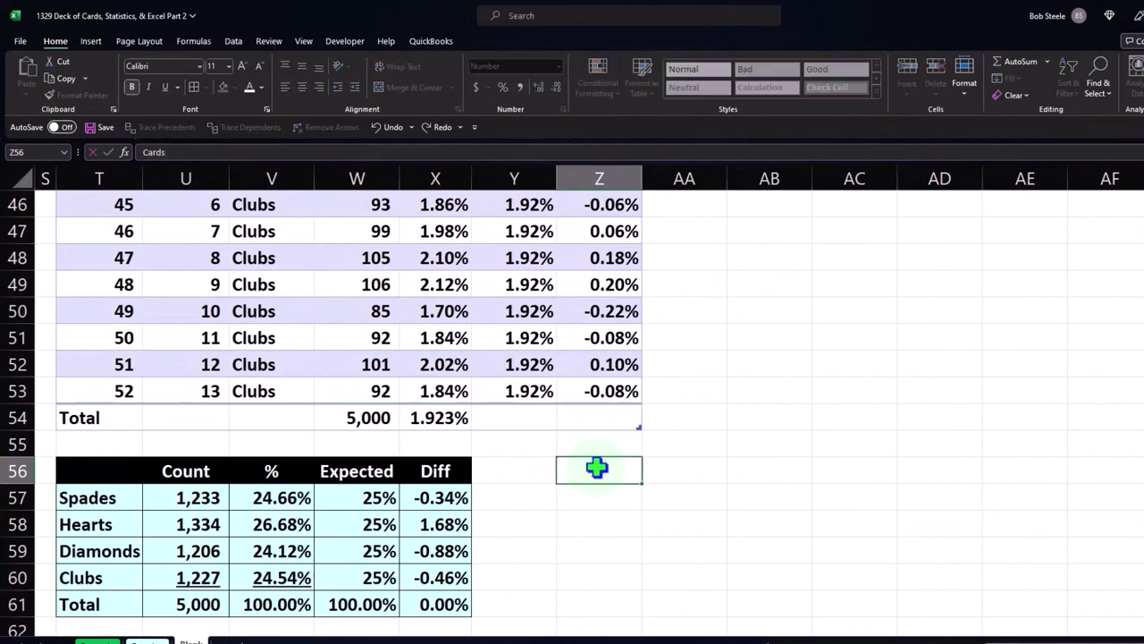
key(Return)
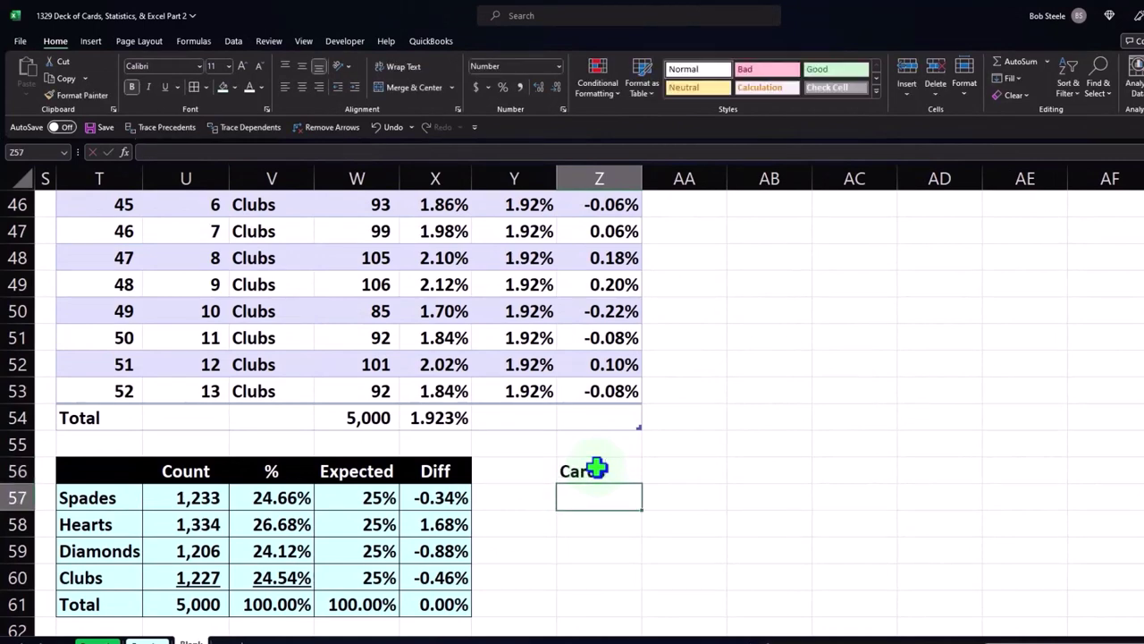
Enter 1, 2 and 3 below the Cards header and extend the series to 13 in Z57:Z69.
text(1)
key(Return)
text(2)
key(Return)
text(3)
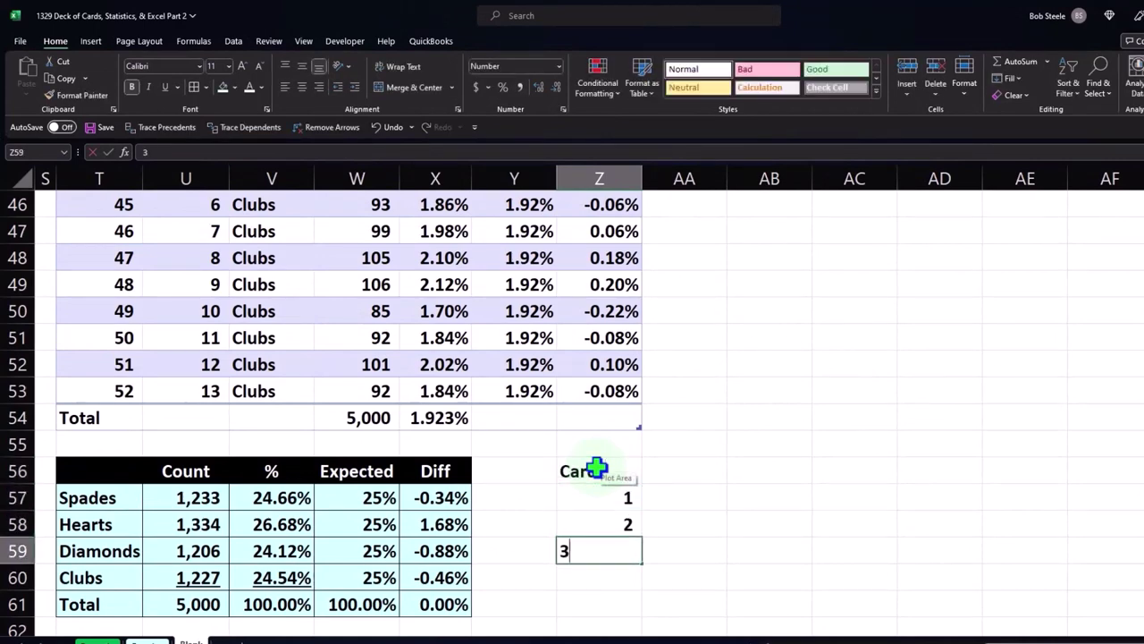
key(Return)
drag(592, 491, 593, 544)
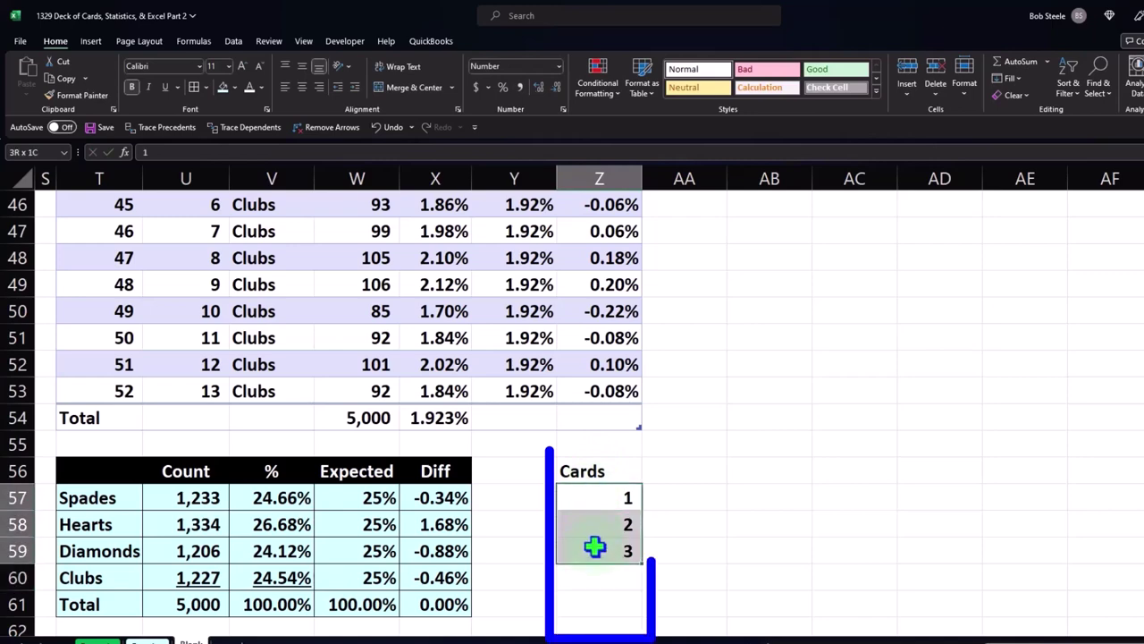
scroll(596, 547, down, 1)
scroll(596, 546, down, 2)
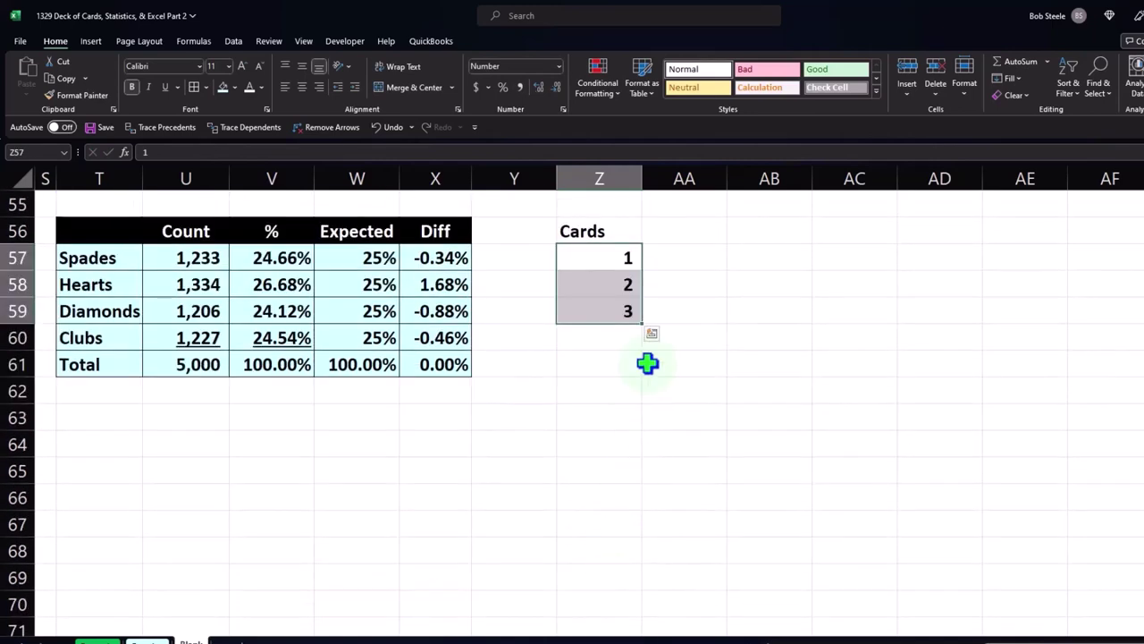
drag(646, 327, 636, 598)
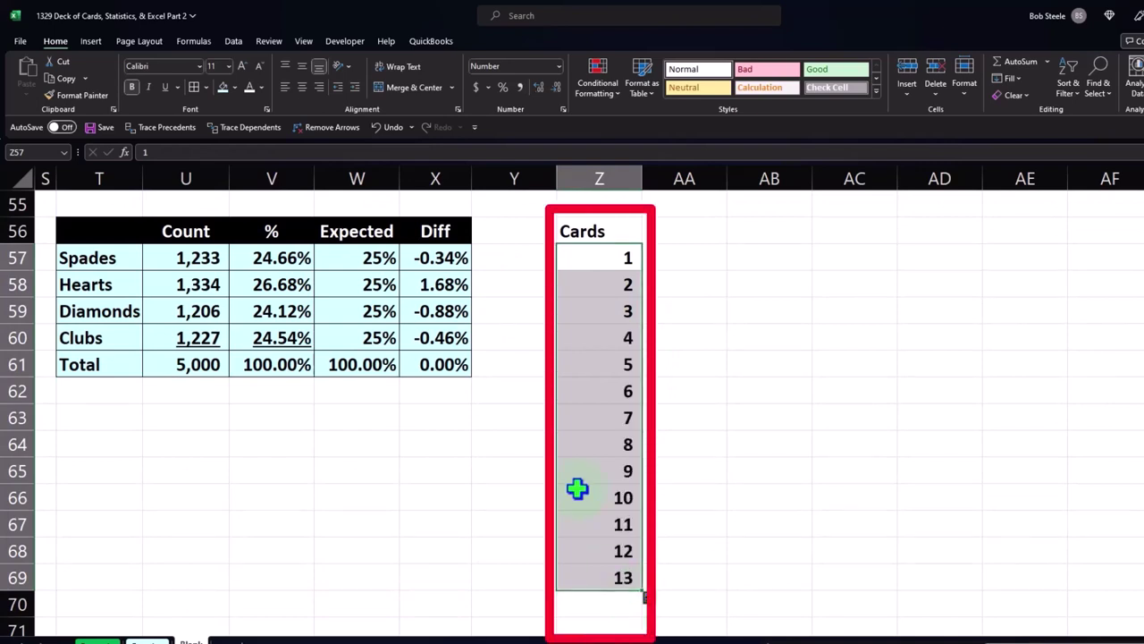
Enter the header Count in AA56 beside the Cards header.
click(677, 259)
scroll(657, 447, up, 1)
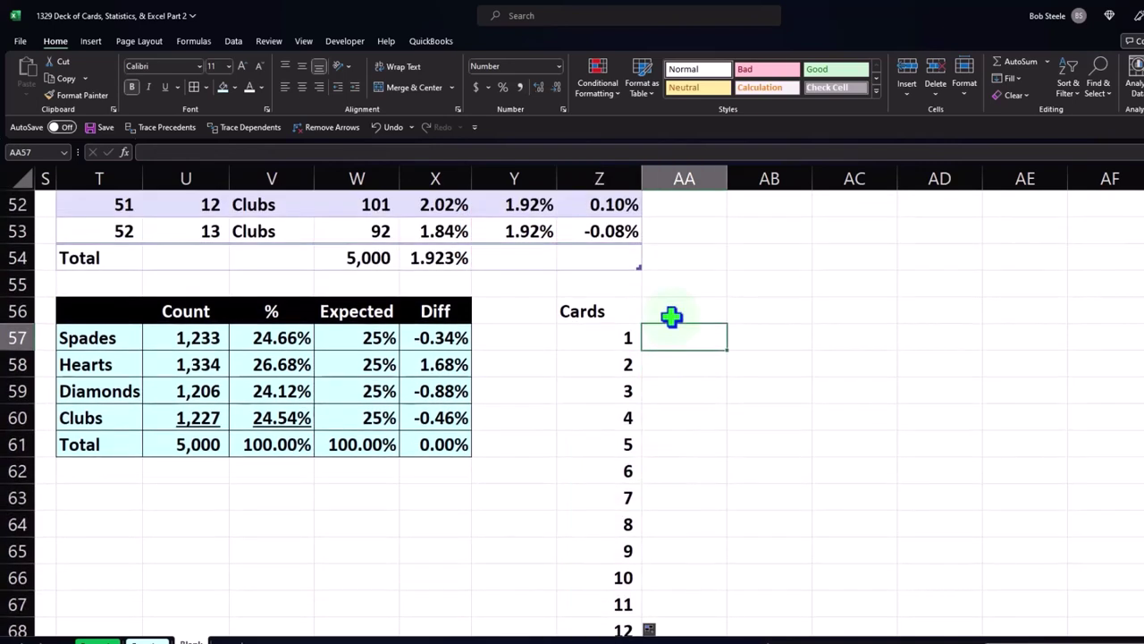
click(673, 311)
text(Count)
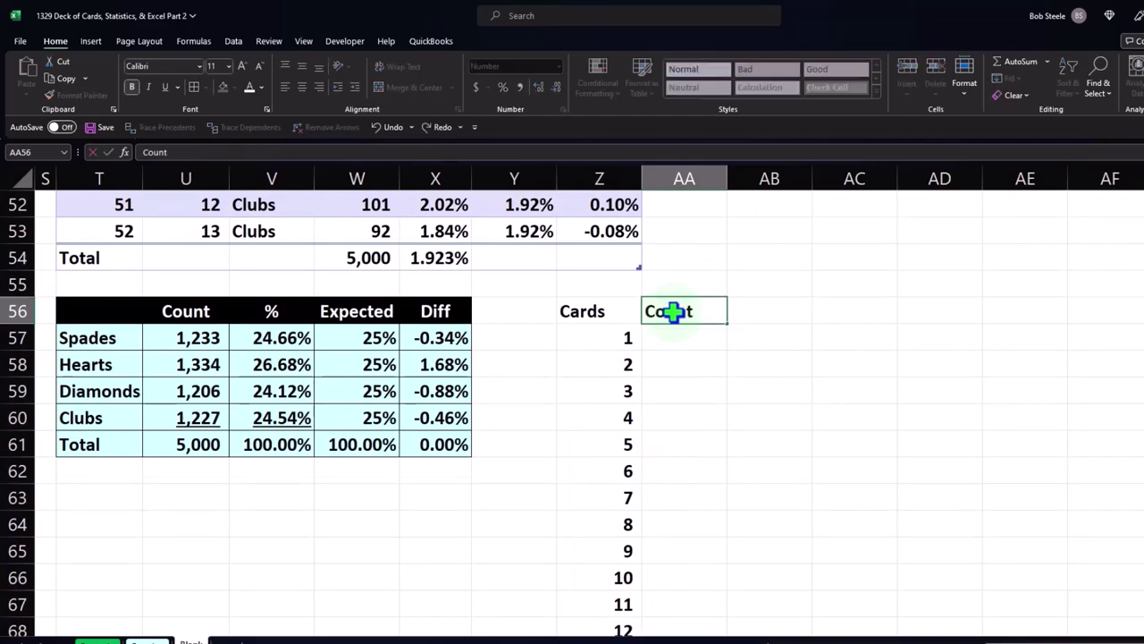
text(s)
key(BackSpace)
key(Return)
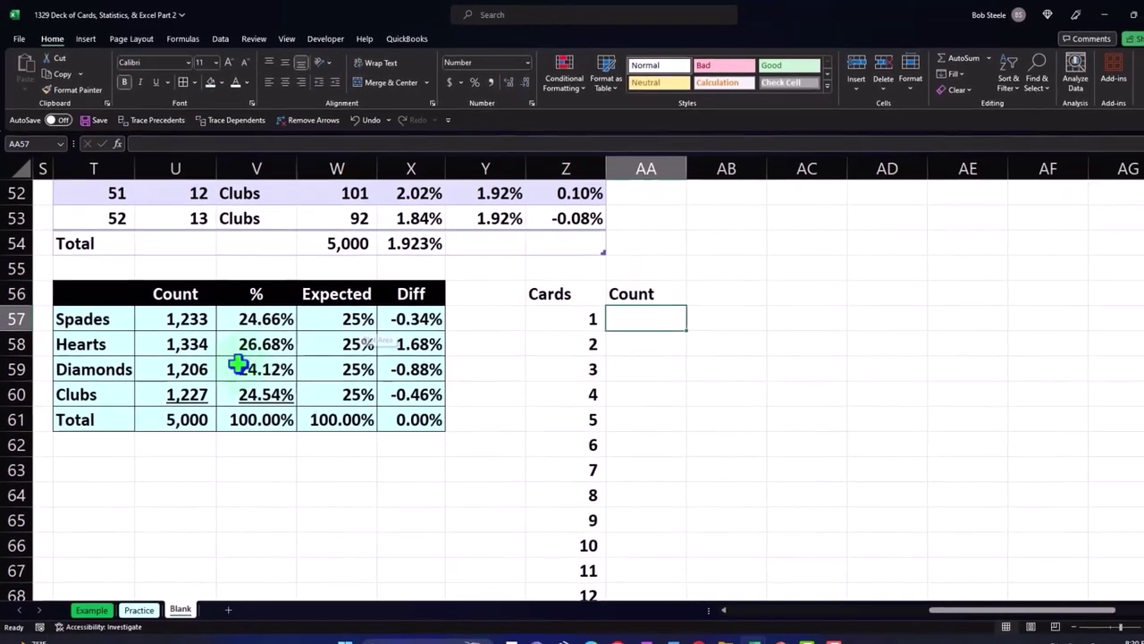
Examine how the assigned numbers, card numbers and results relate across the suits in the results table.
click(246, 391)
scroll(204, 366, up, 11)
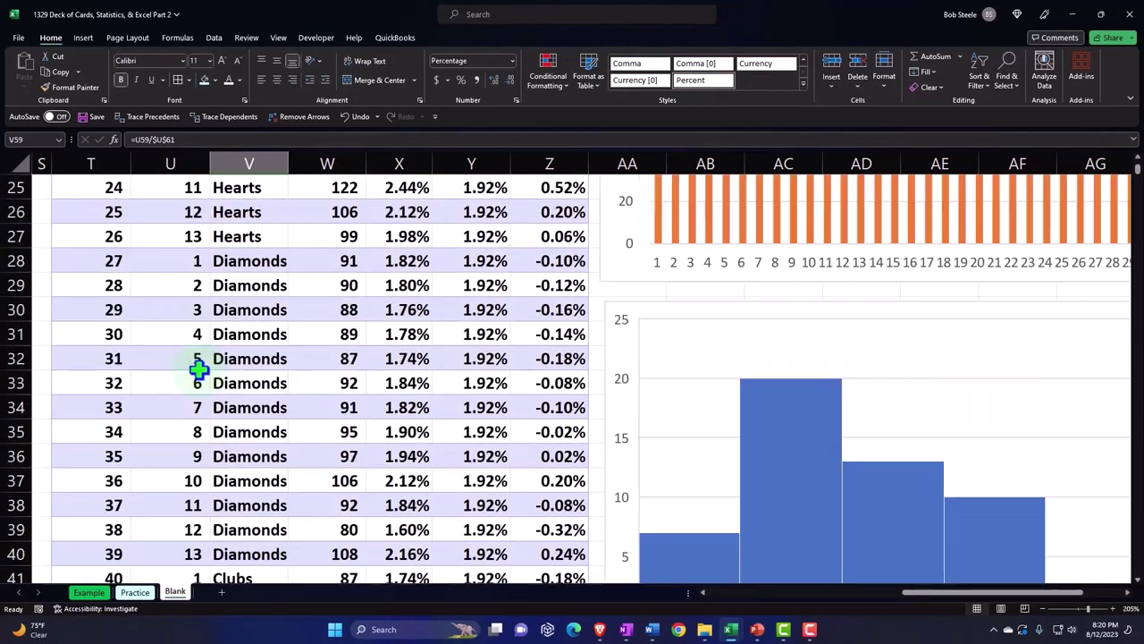
scroll(197, 369, up, 6)
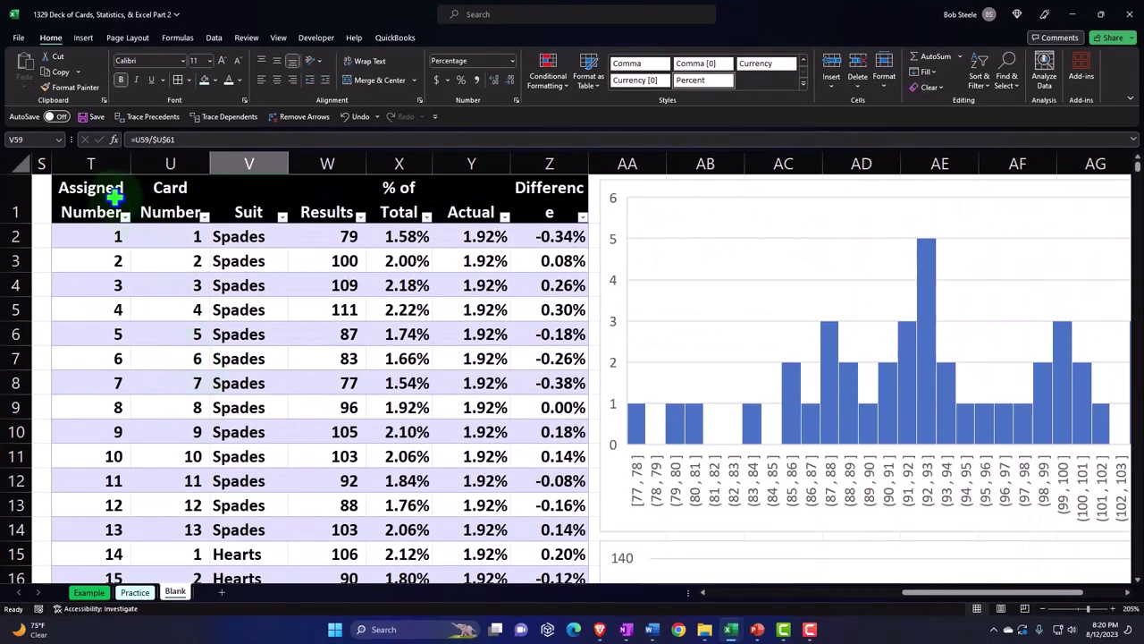
click(95, 234)
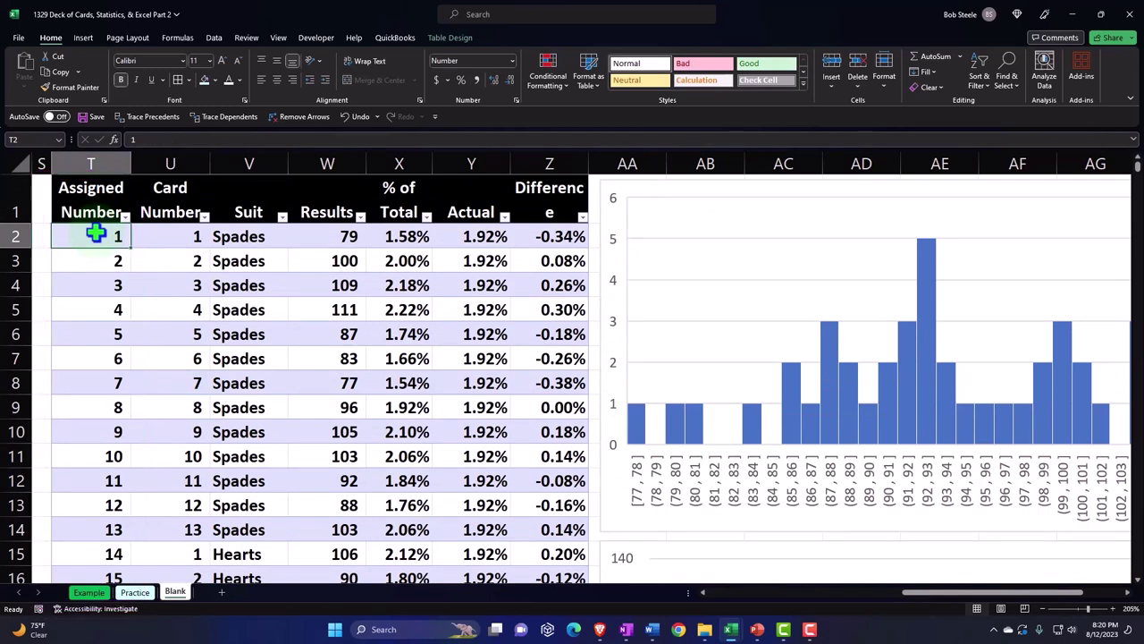
scroll(196, 358, down, 1)
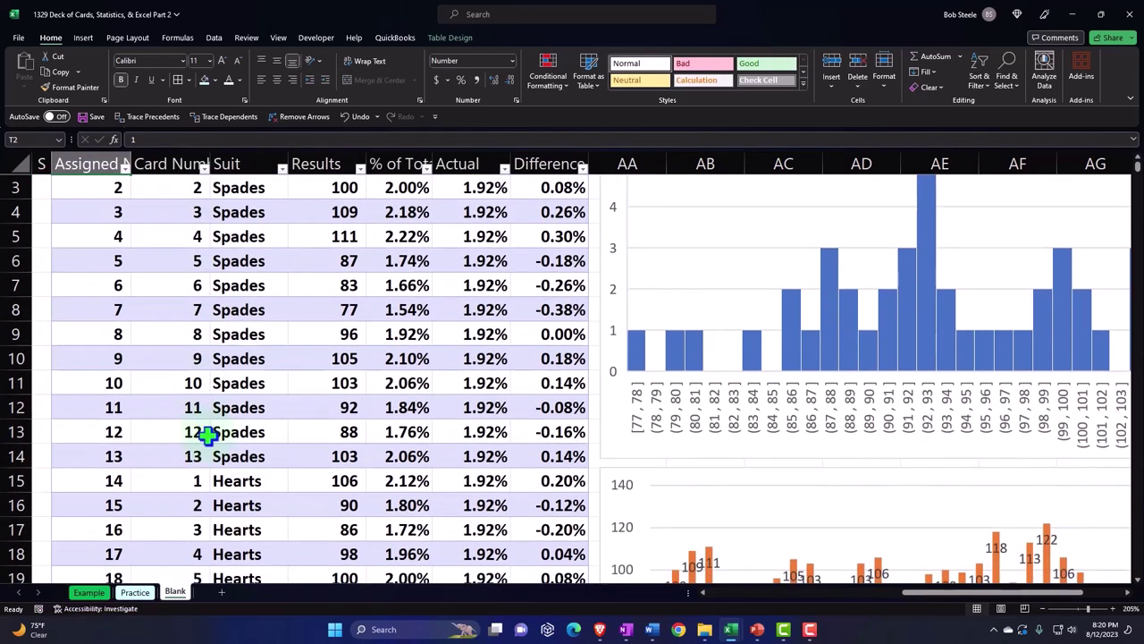
click(113, 483)
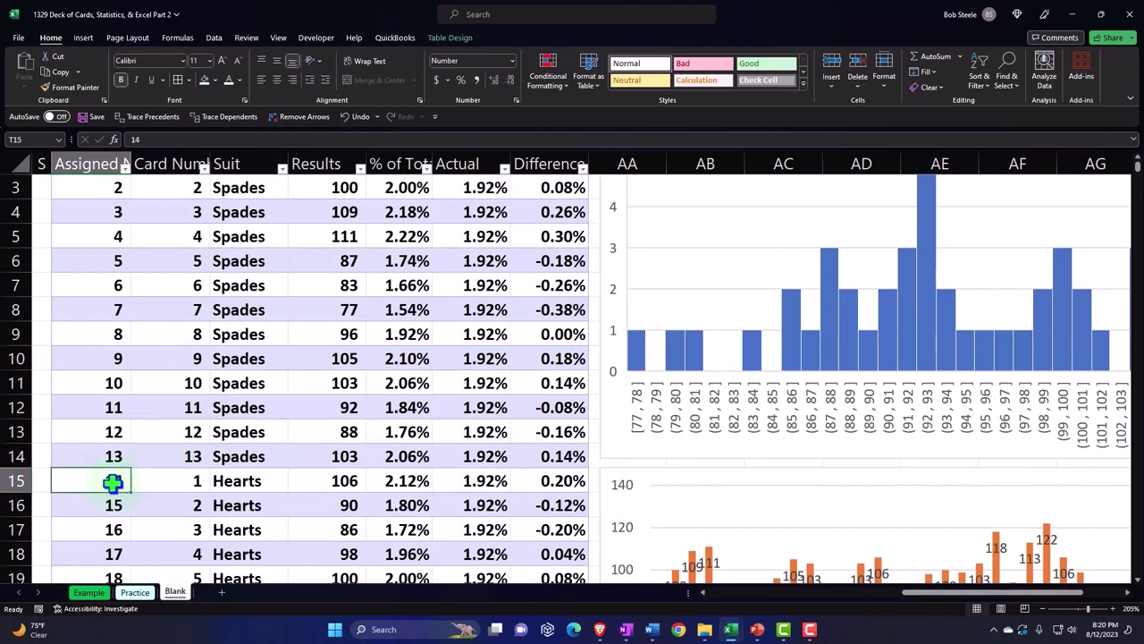
scroll(113, 483, up, 1)
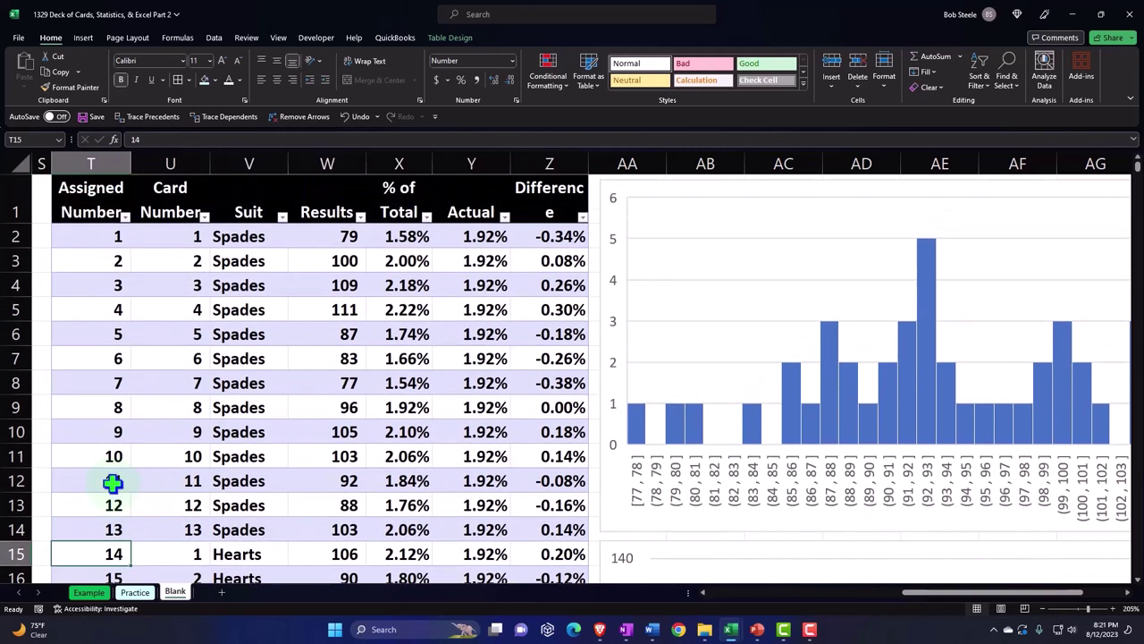
click(176, 241)
scroll(189, 388, down, 1)
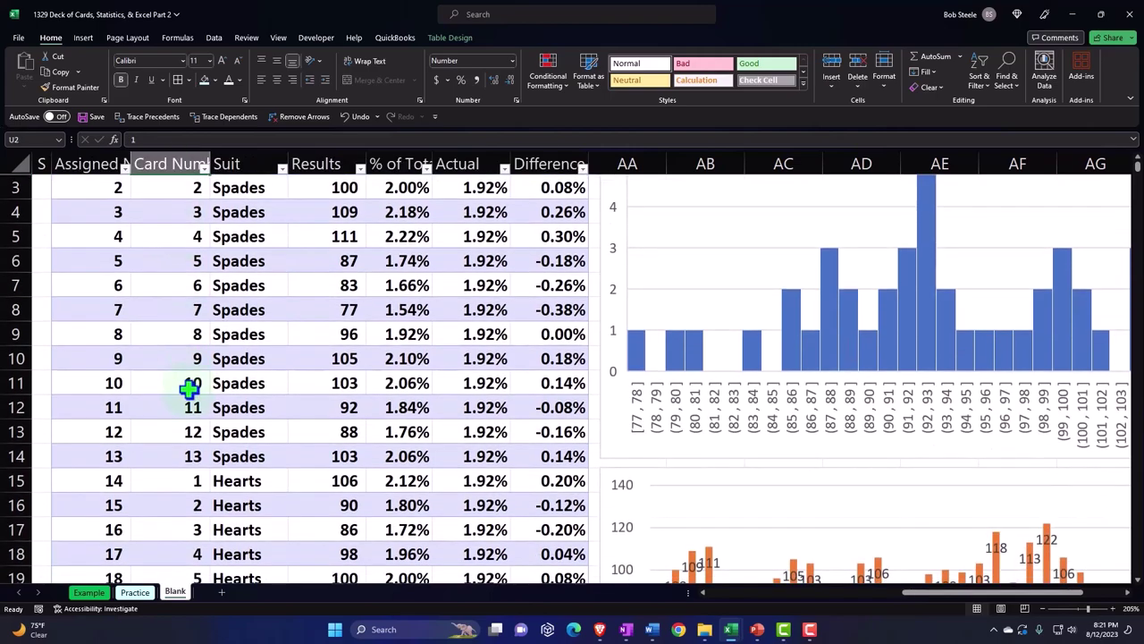
click(185, 485)
scroll(186, 490, down, 2)
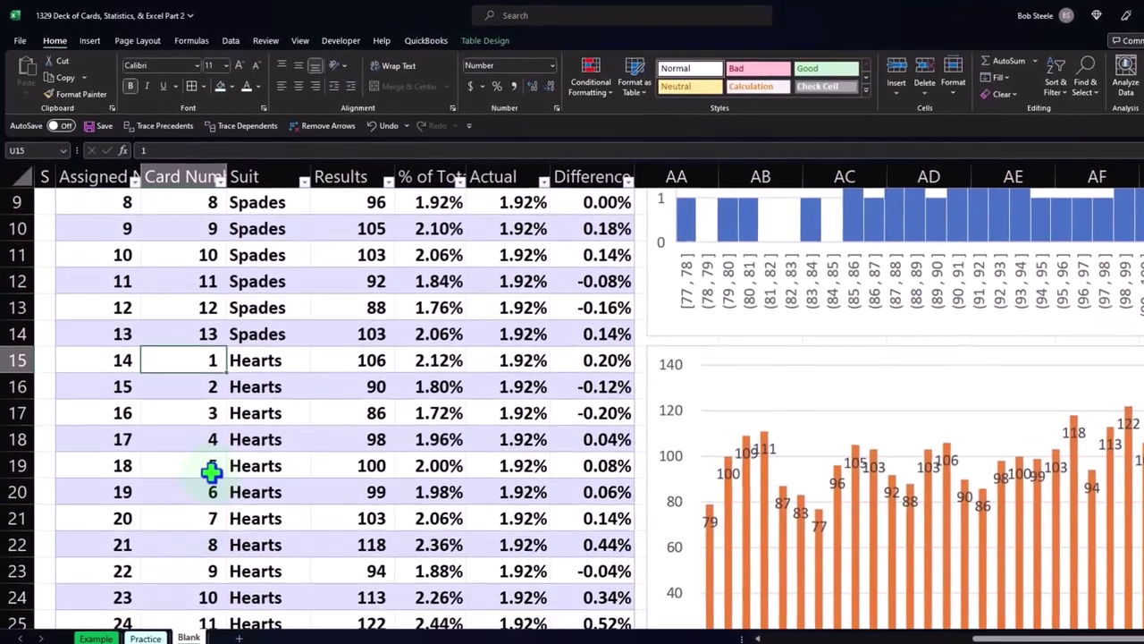
scroll(212, 472, up, 3)
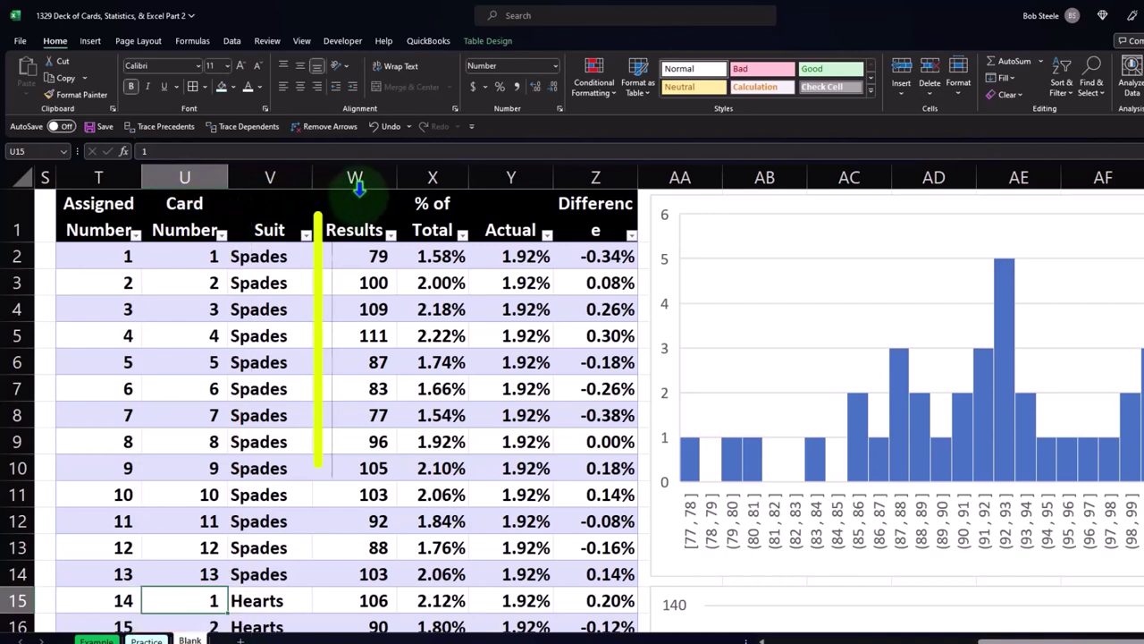
scroll(485, 400, down, 8)
scroll(489, 402, down, 9)
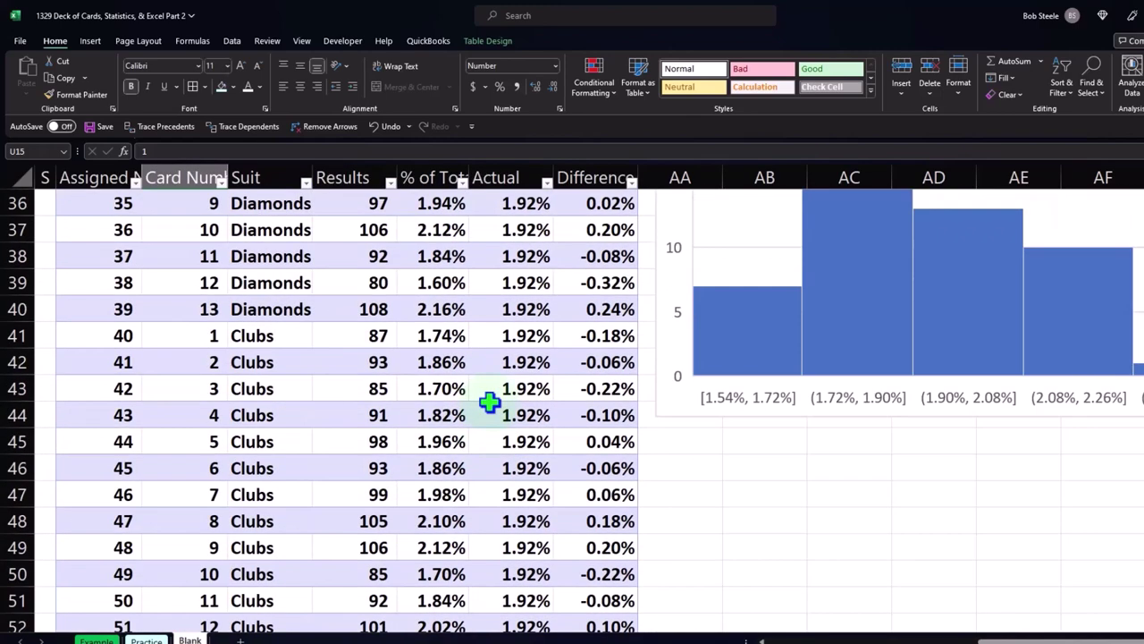
Start a SUMIFS formula in AA57 with the table's Results column as the sum range.
click(675, 361)
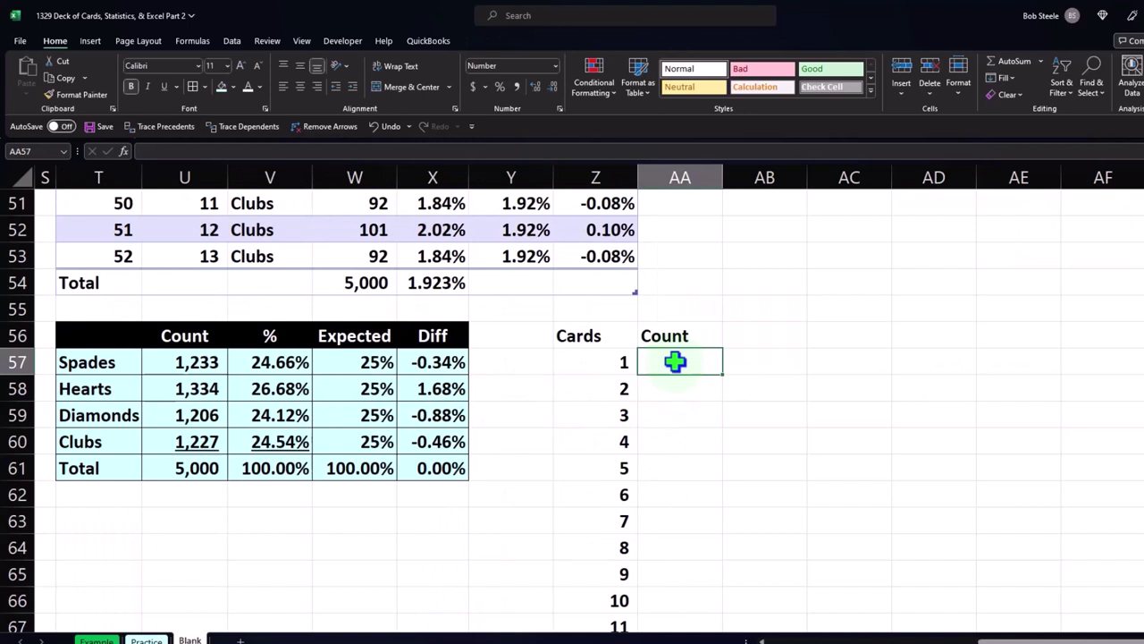
text(=sum)
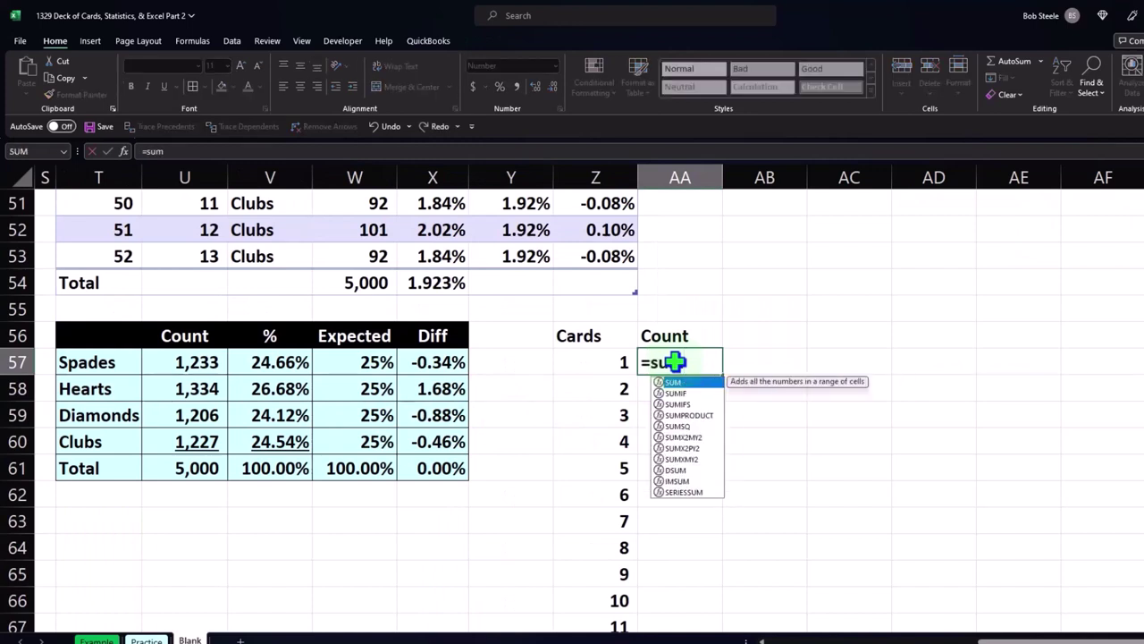
text(ifs)
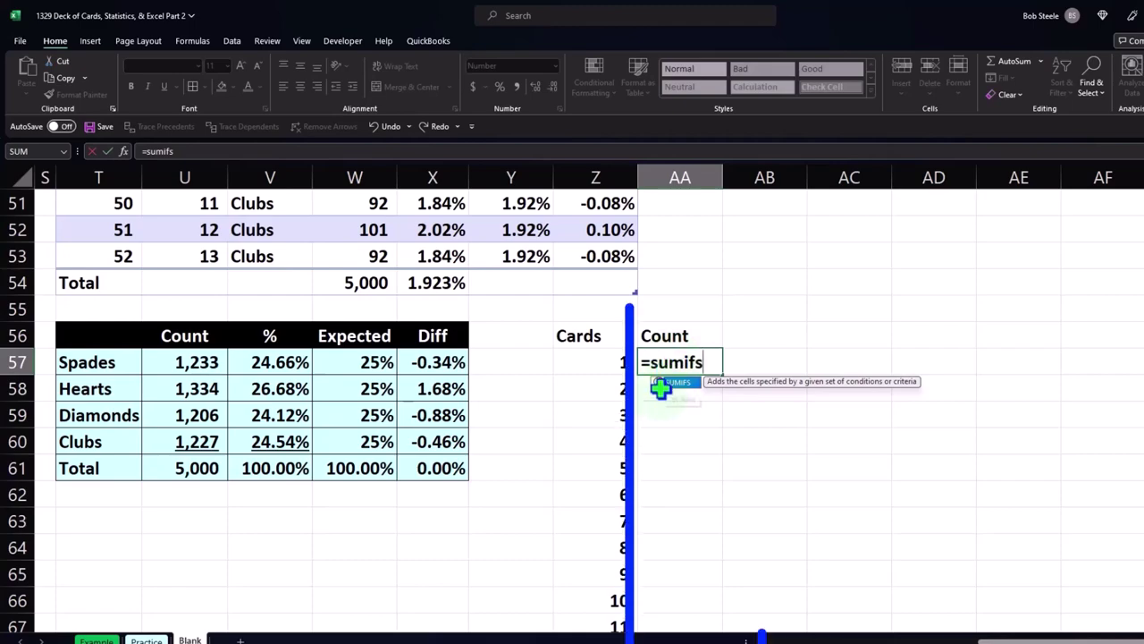
double_click(666, 384)
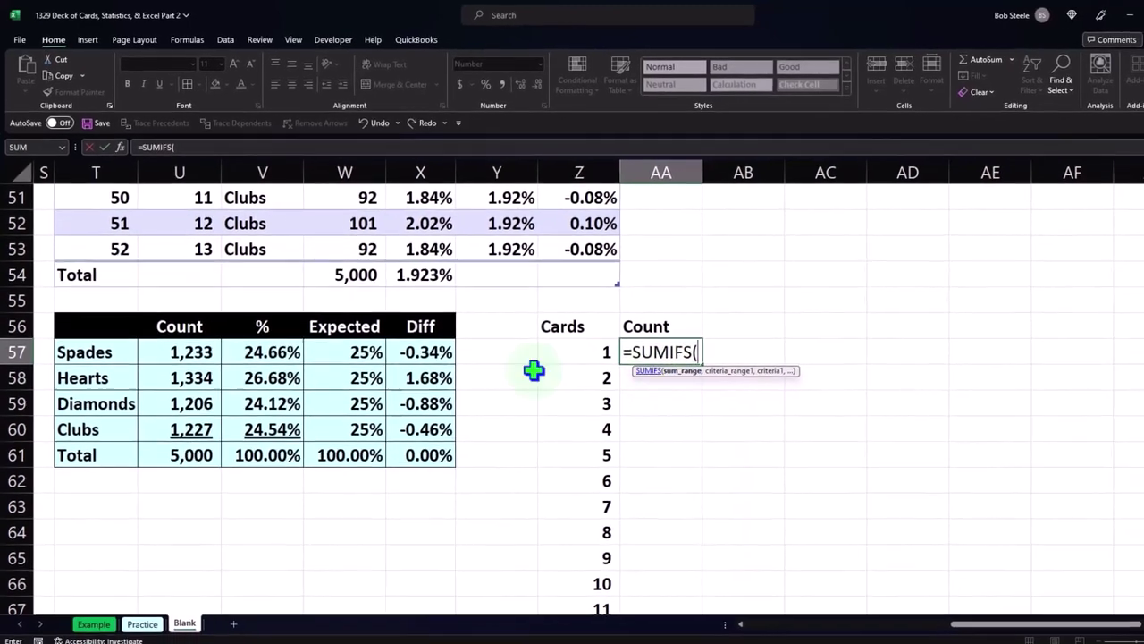
scroll(298, 371, up, 11)
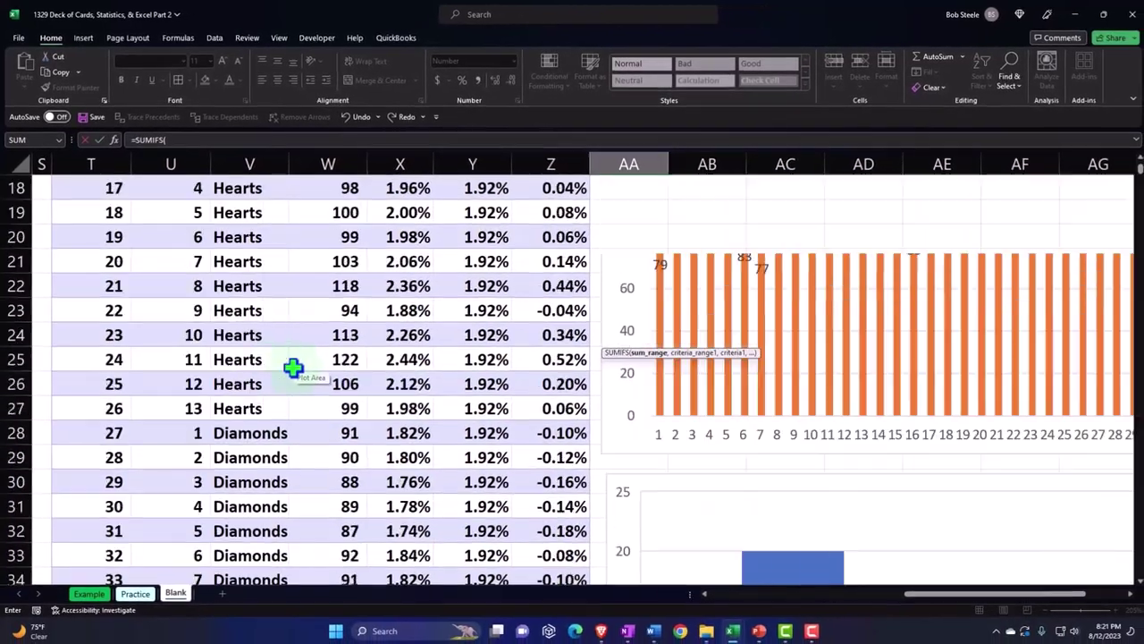
scroll(293, 366, up, 6)
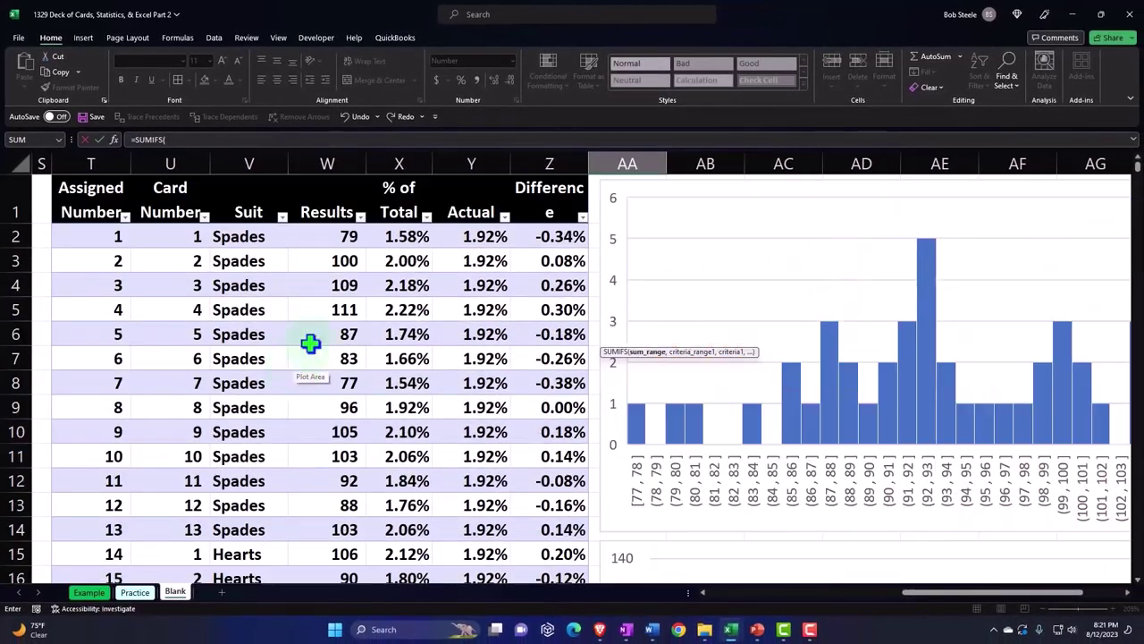
click(331, 174)
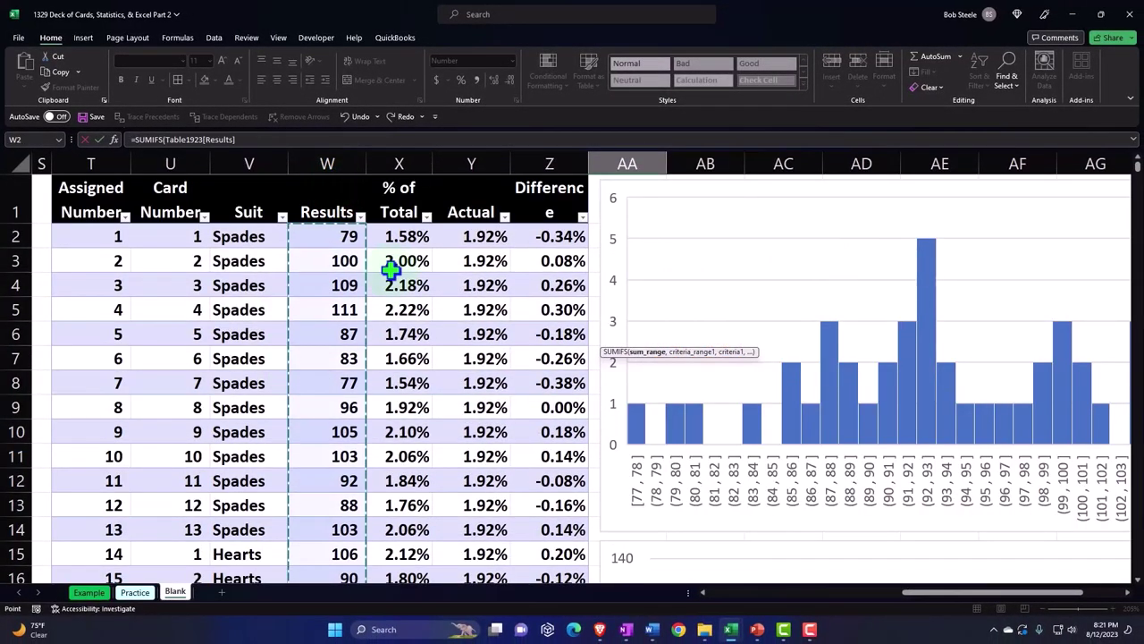
scroll(441, 337, down, 12)
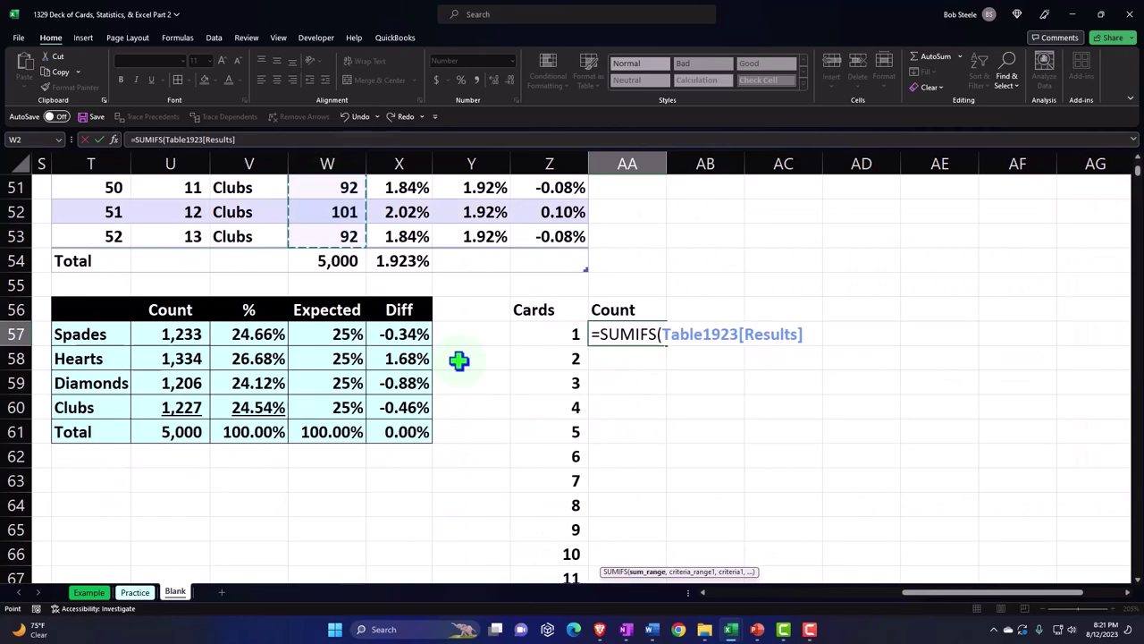
Complete the SUMIFS formula in AA57 with the Card Number column as criteria range and Z57 as criterion.
text(,)
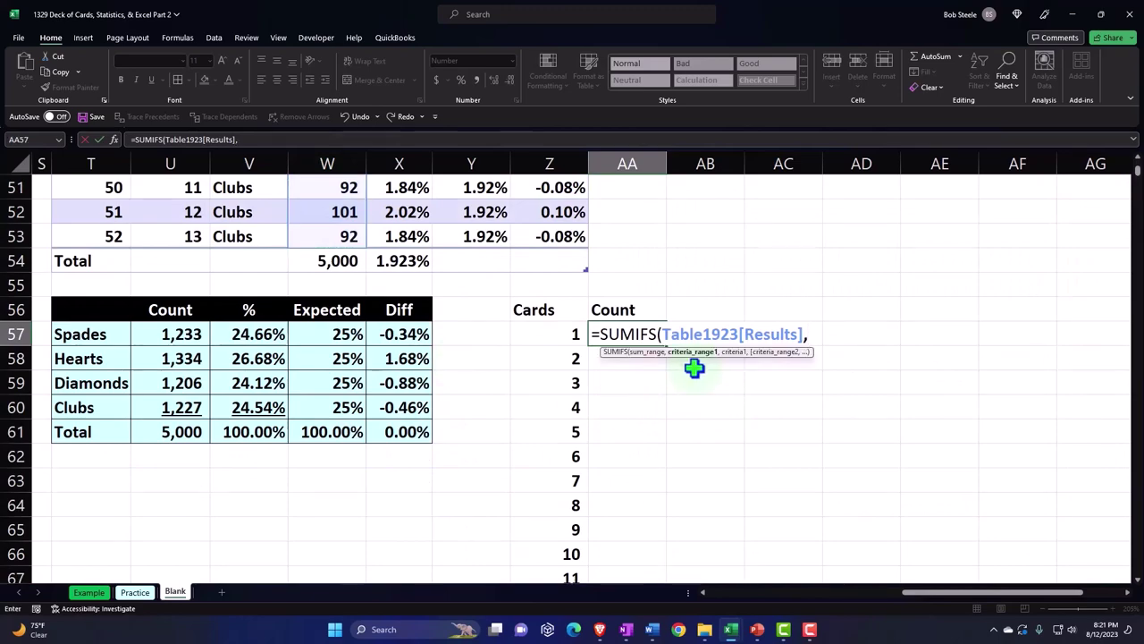
scroll(248, 431, up, 16)
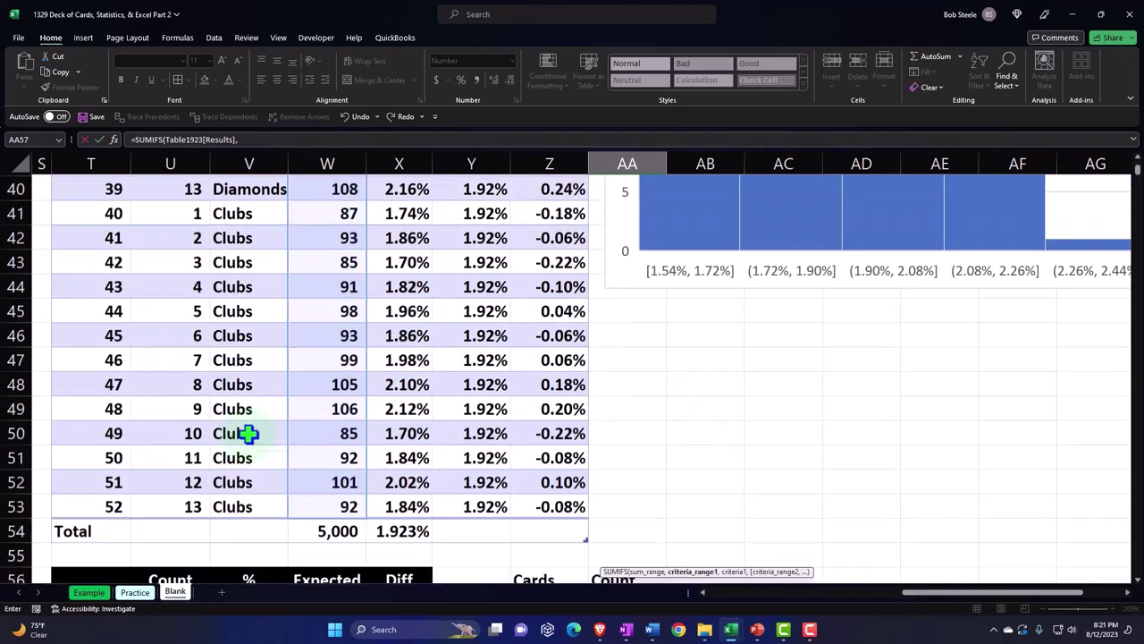
scroll(248, 430, up, 1)
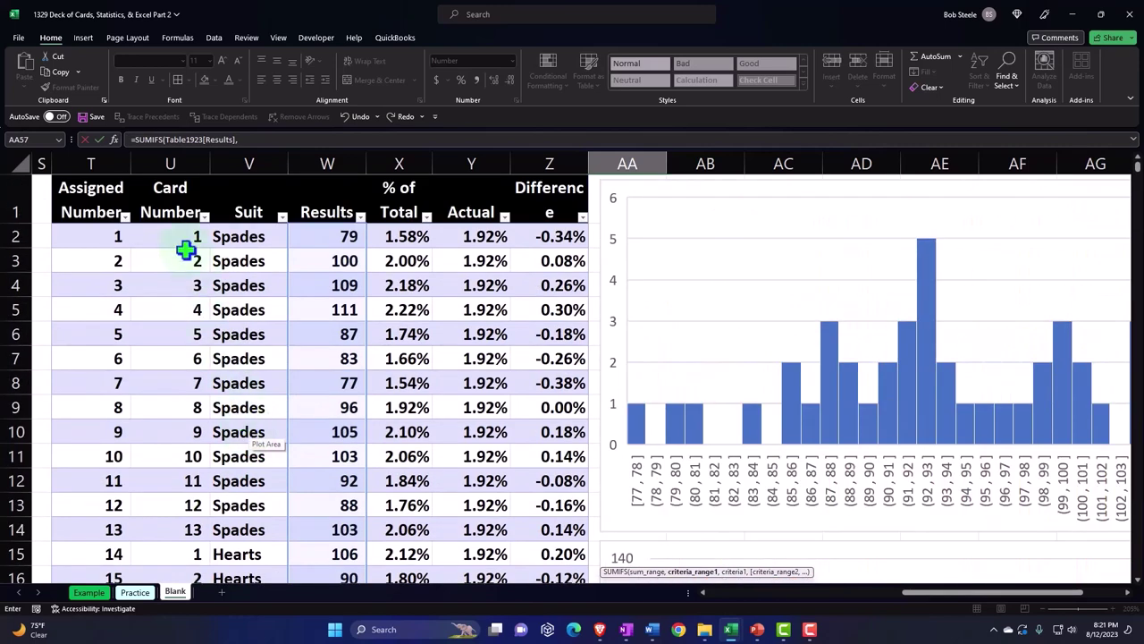
click(169, 170)
scroll(500, 421, down, 10)
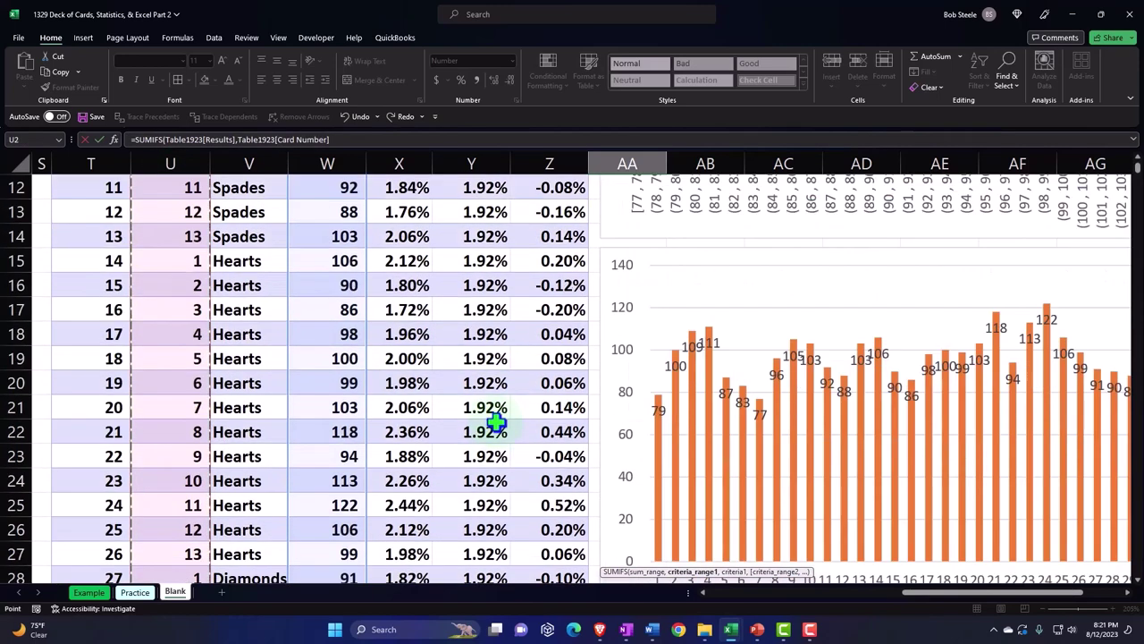
scroll(499, 423, down, 6)
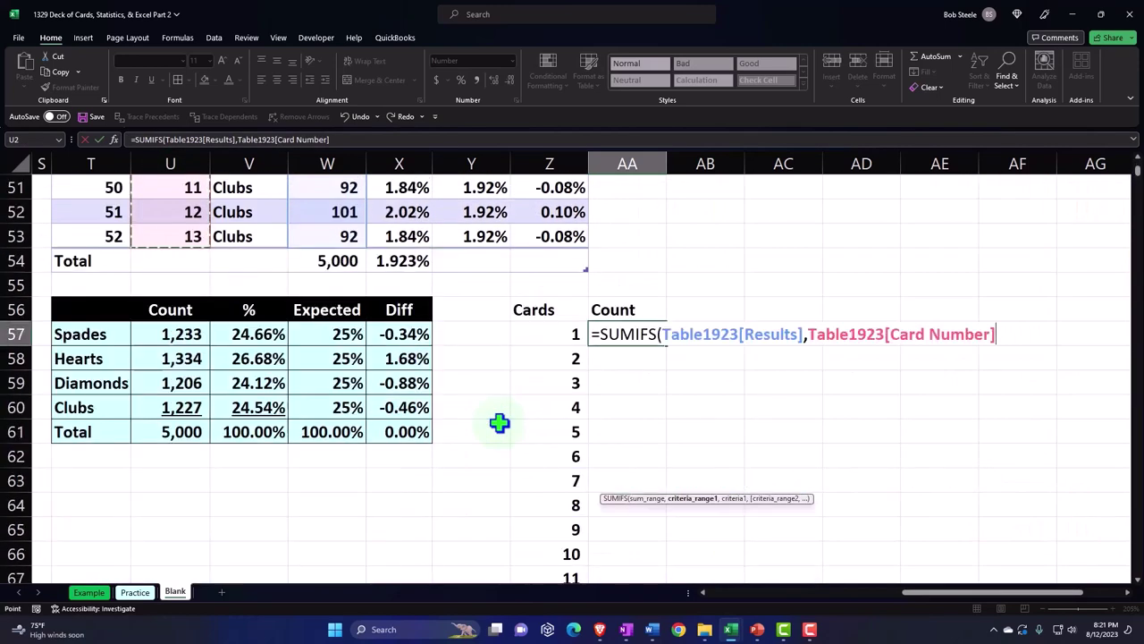
text(,)
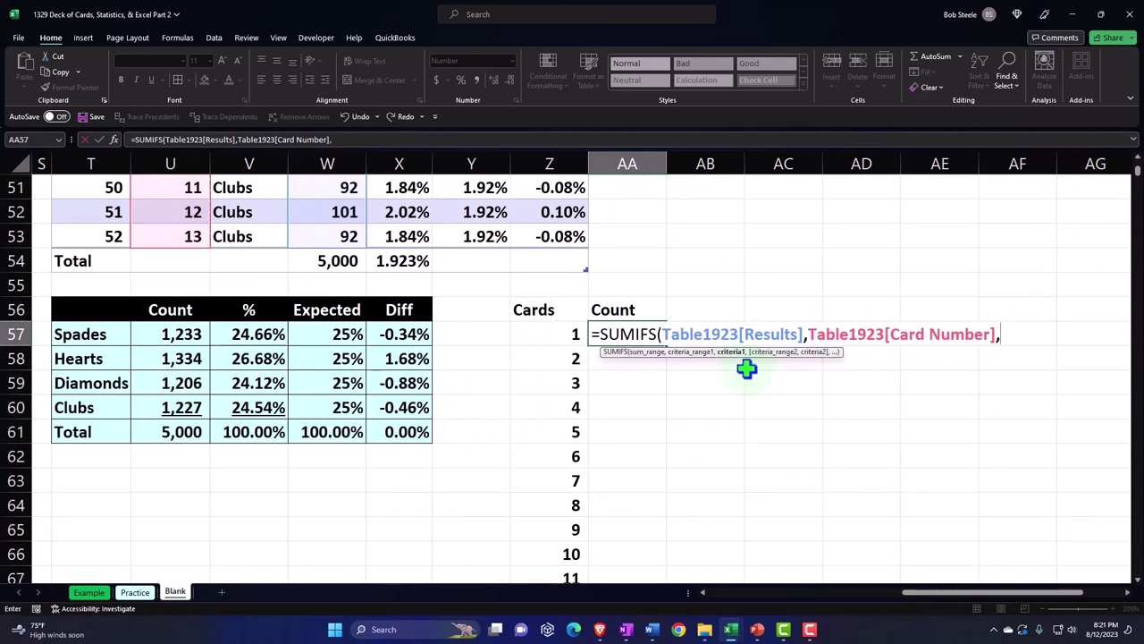
click(566, 330)
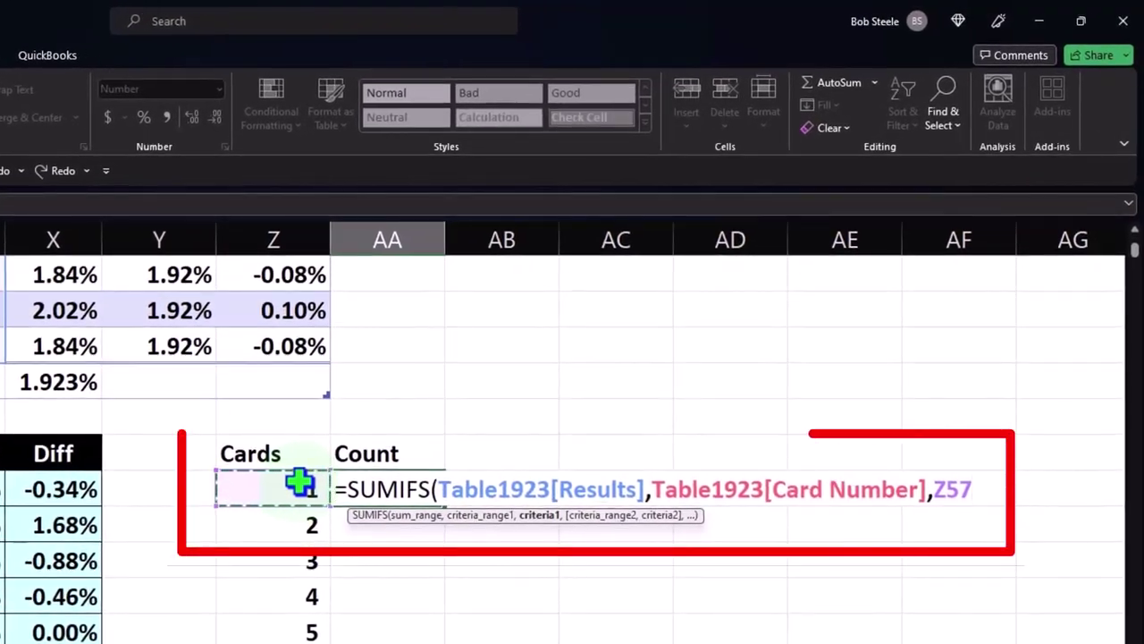
key(Return)
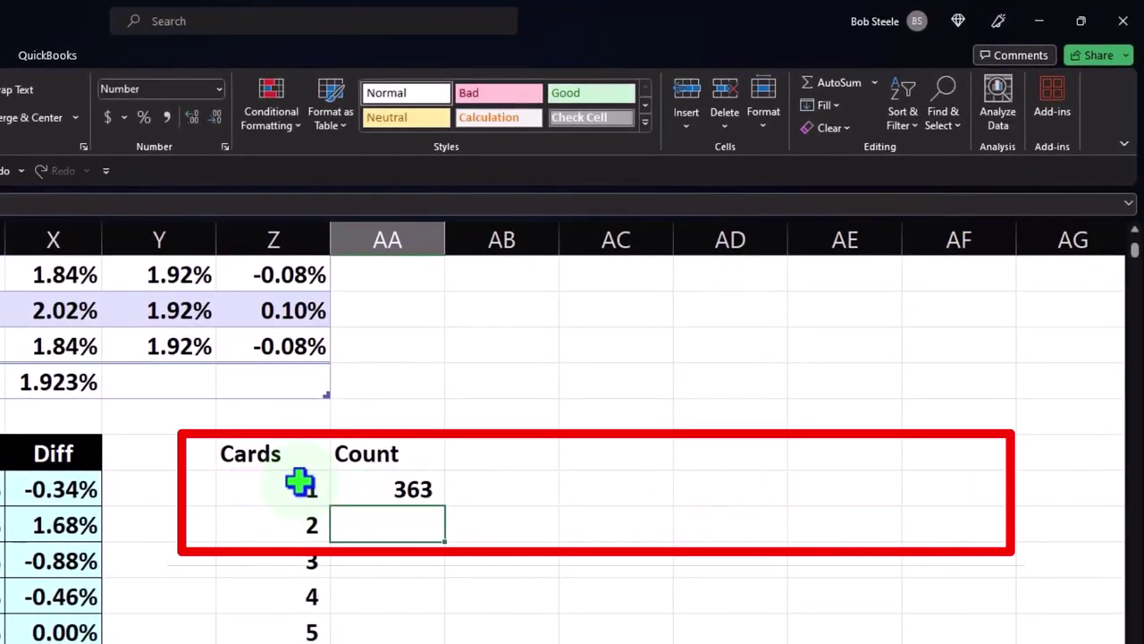
Copy the SUMIFS formula from AA57 down to AA69 for all 13 card numbers.
click(433, 490)
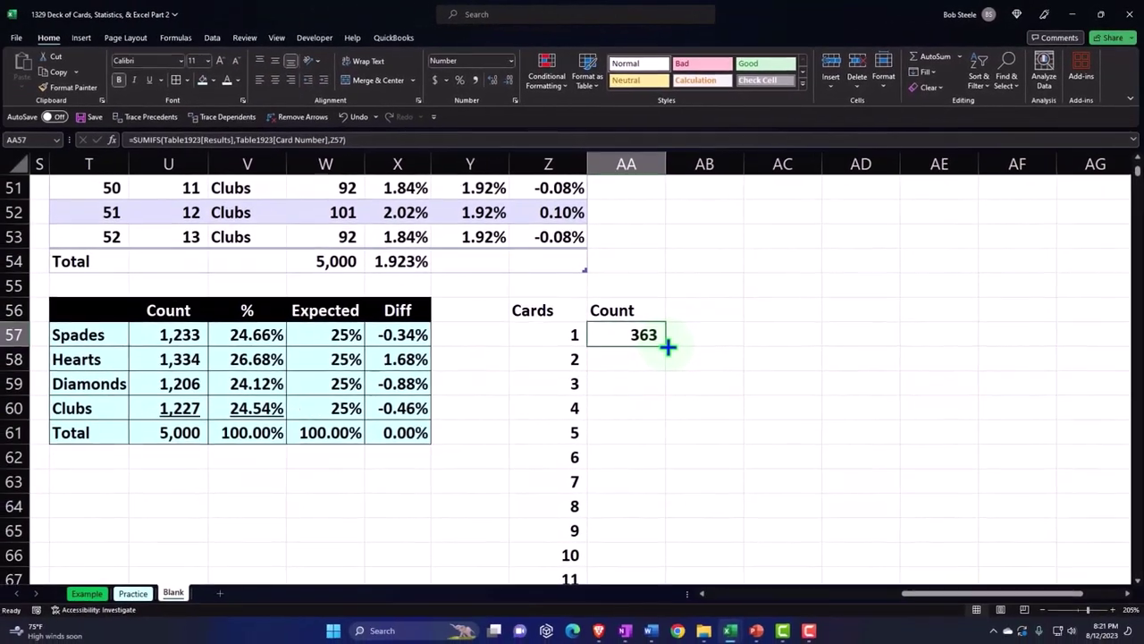
drag(479, 485, 450, 643)
mouse_move(646, 525)
mouse_down()
mouse_move(638, 614)
mouse_move(632, 541)
mouse_up()
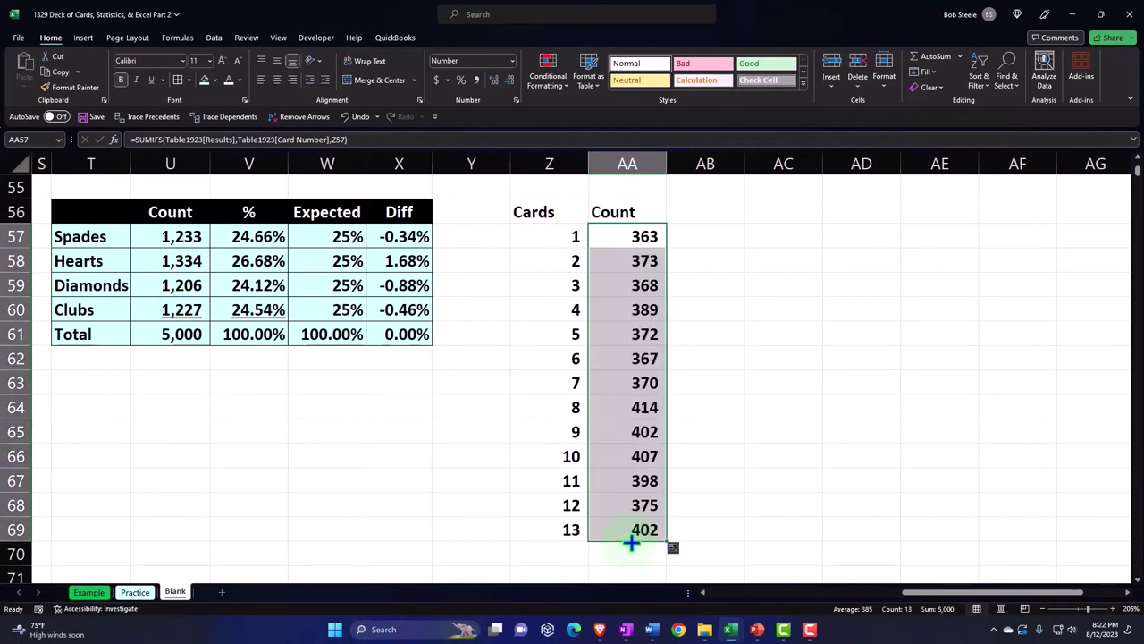
Add a Total row in row 70 with a SUM of AA57:AA69 in the Count column.
click(540, 557)
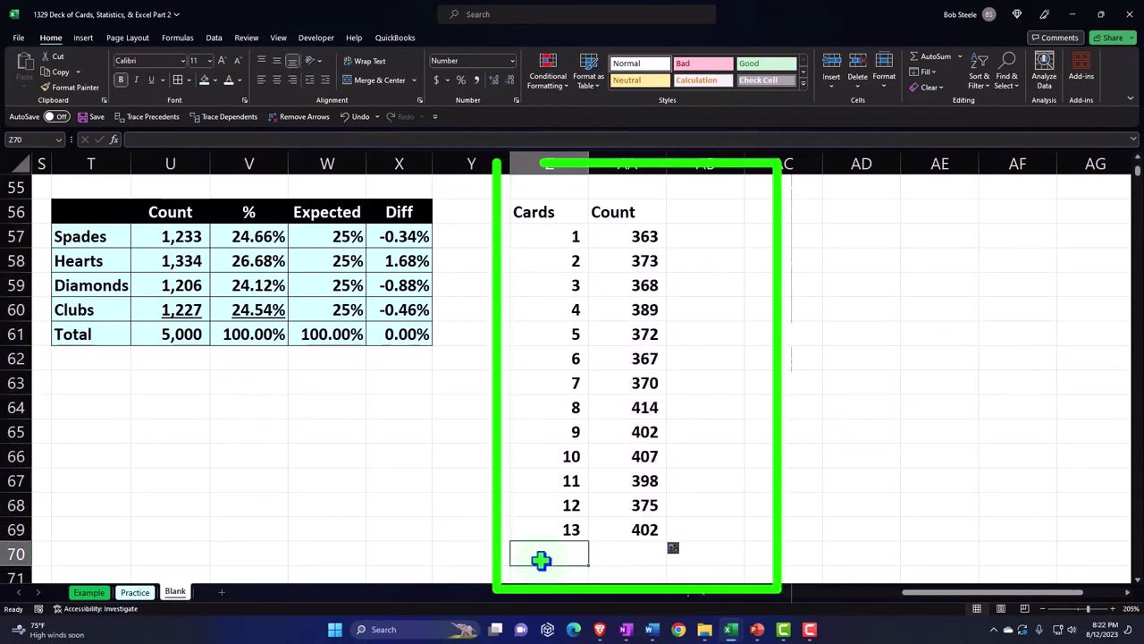
text(Total)
key(Tab)
text(=)
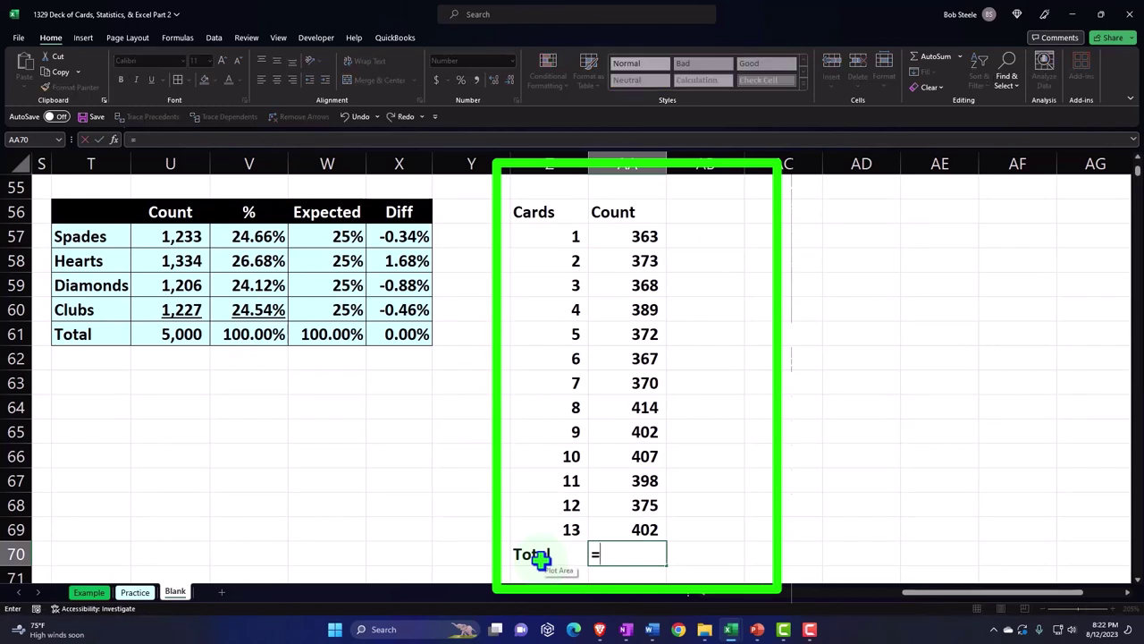
text(sum()
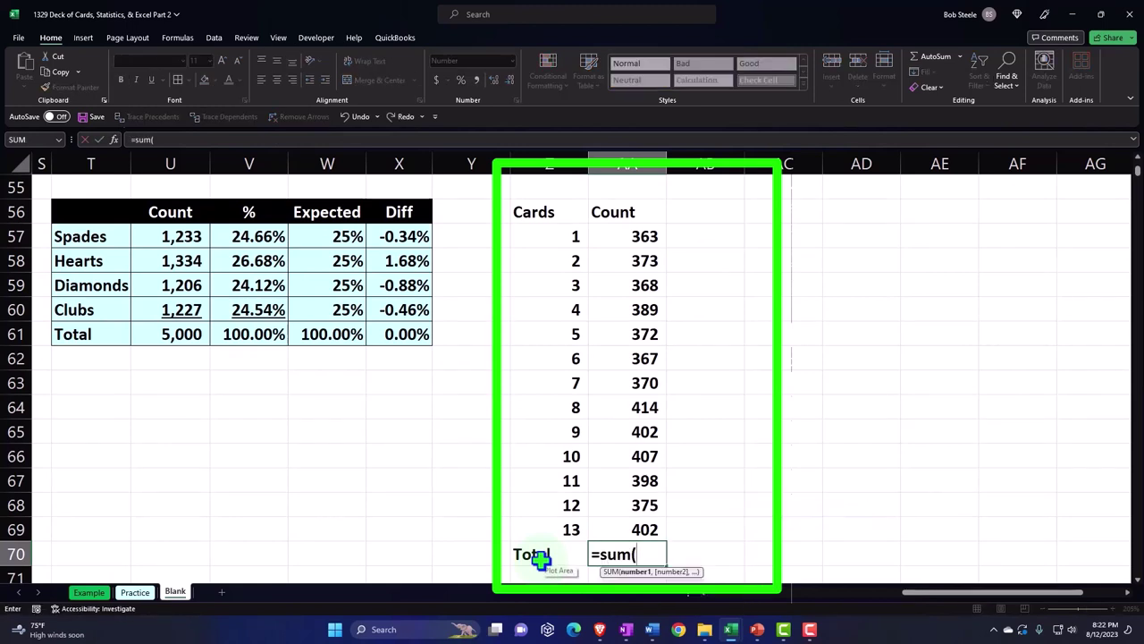
key(Up)
key(shift+Up)
key(shift+Up)
key(shift+Up)
key(shift+Up)
key(shift+Up)
key(shift+Up)
key(shift+Up)
key(shift+Up)
key(shift+Up)
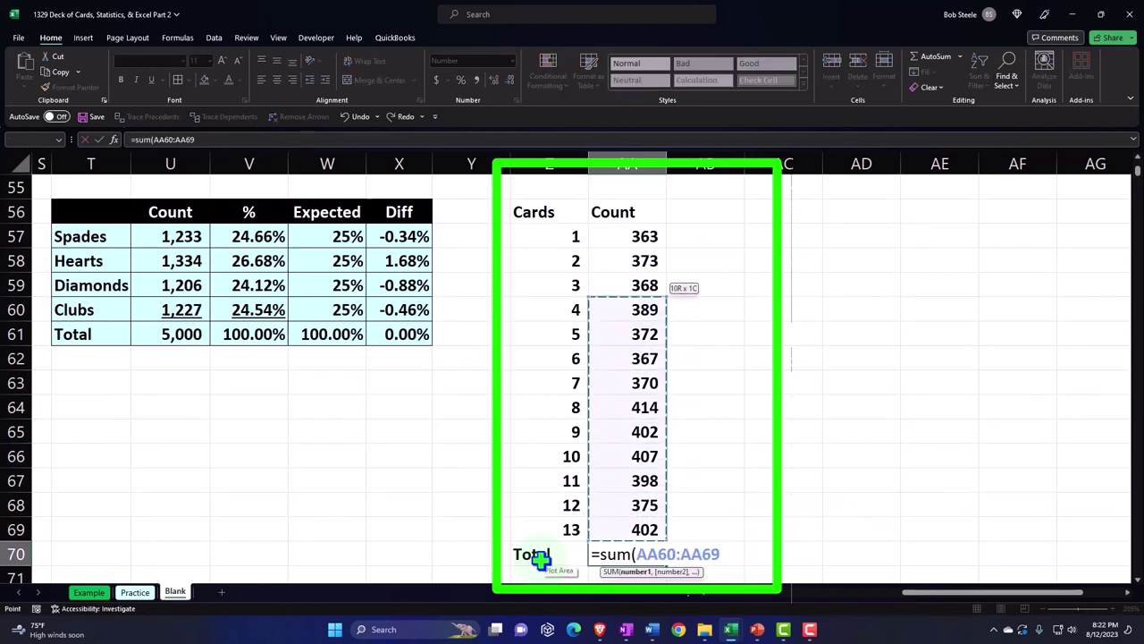
key(shift+Up)
key(shift+Up)
key(shift+Up)
key(Return)
key(Up)
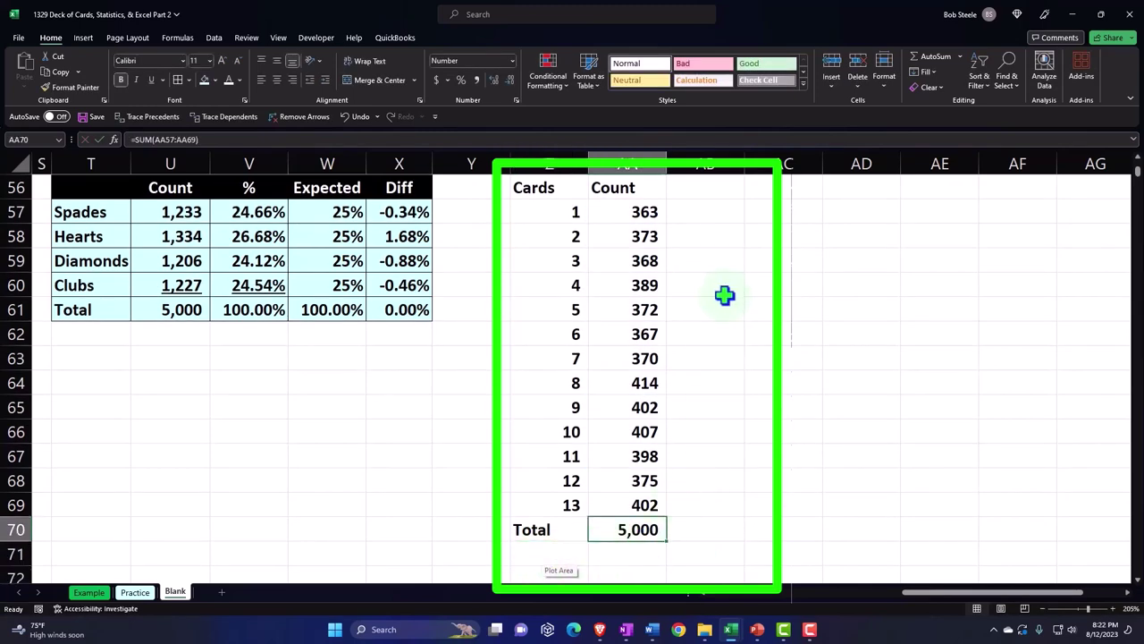
Enter the header "% of Total" in AB56, beside the Count header.
click(711, 215)
key(Up)
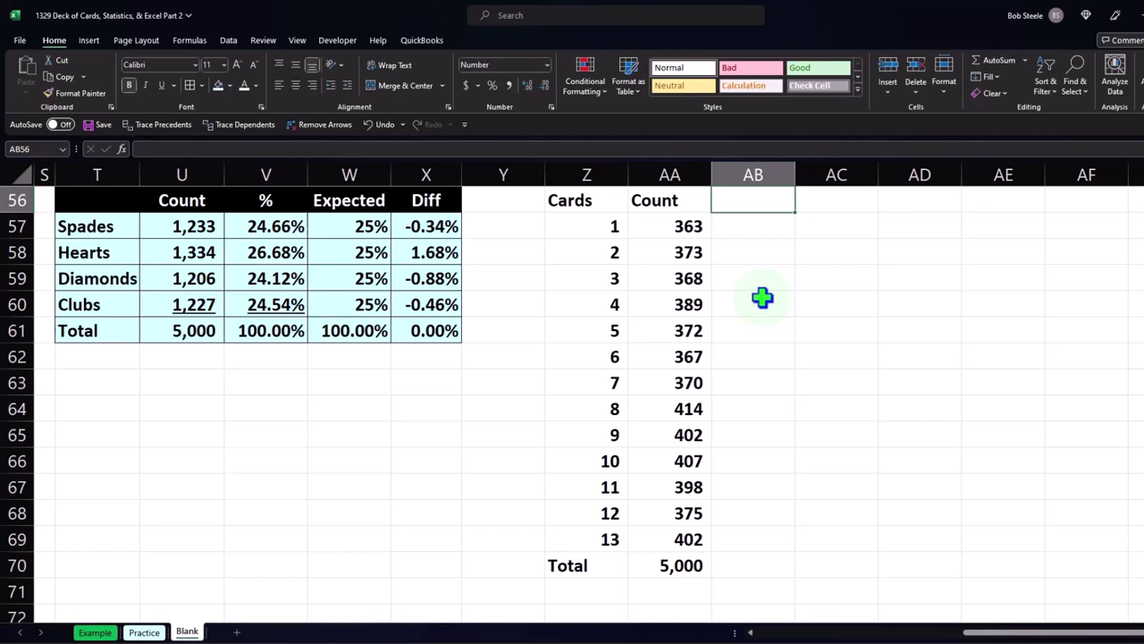
text(% of Total)
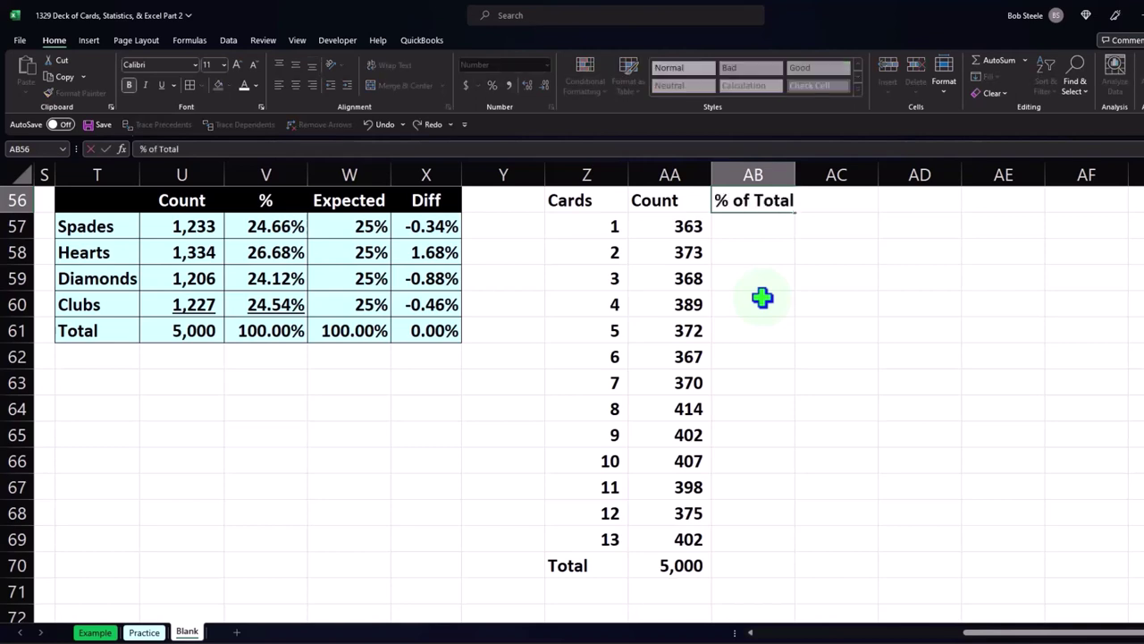
key(Return)
Enter the formula =AA57/$AA$70 in AB57, with an absolute reference to the total count.
text(=)
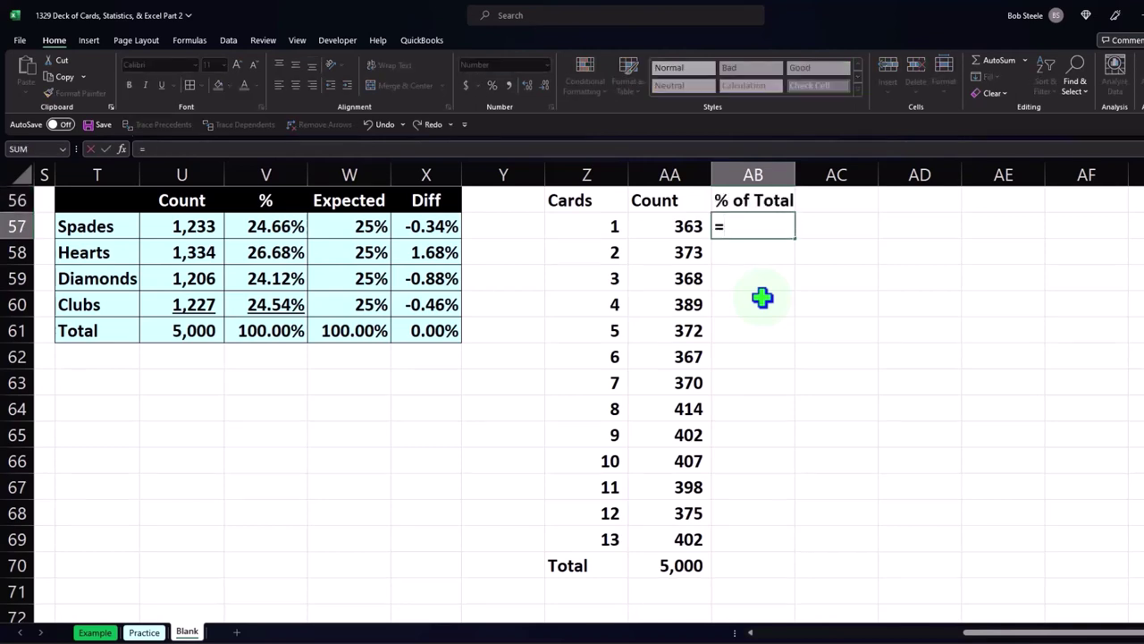
key(Left)
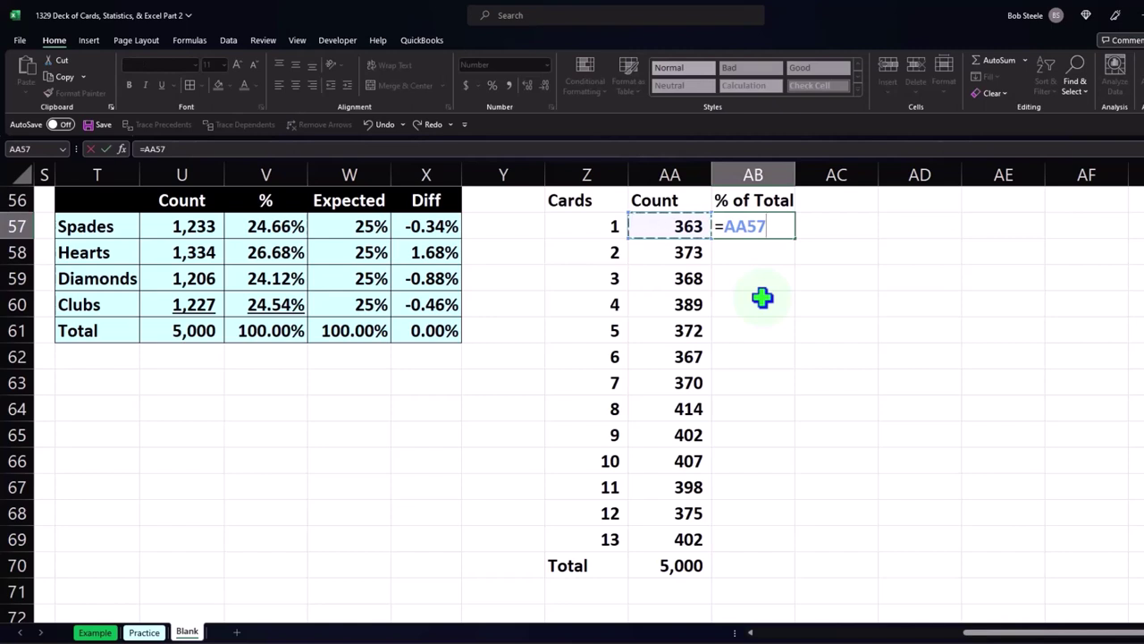
text(/)
click(696, 563)
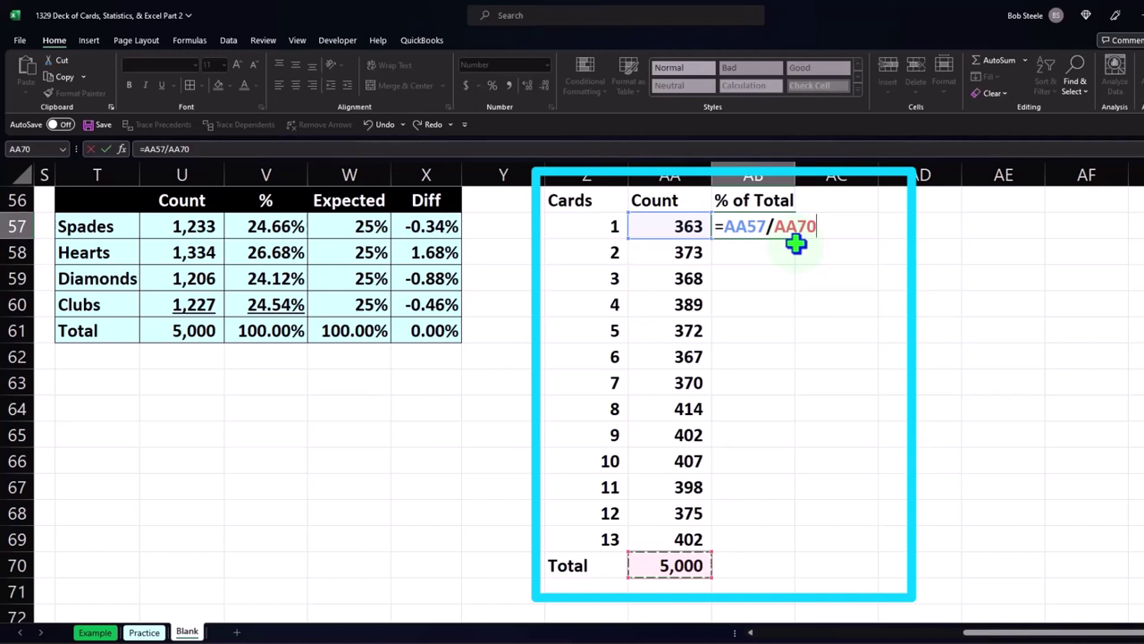
key(F4)
key(Return)
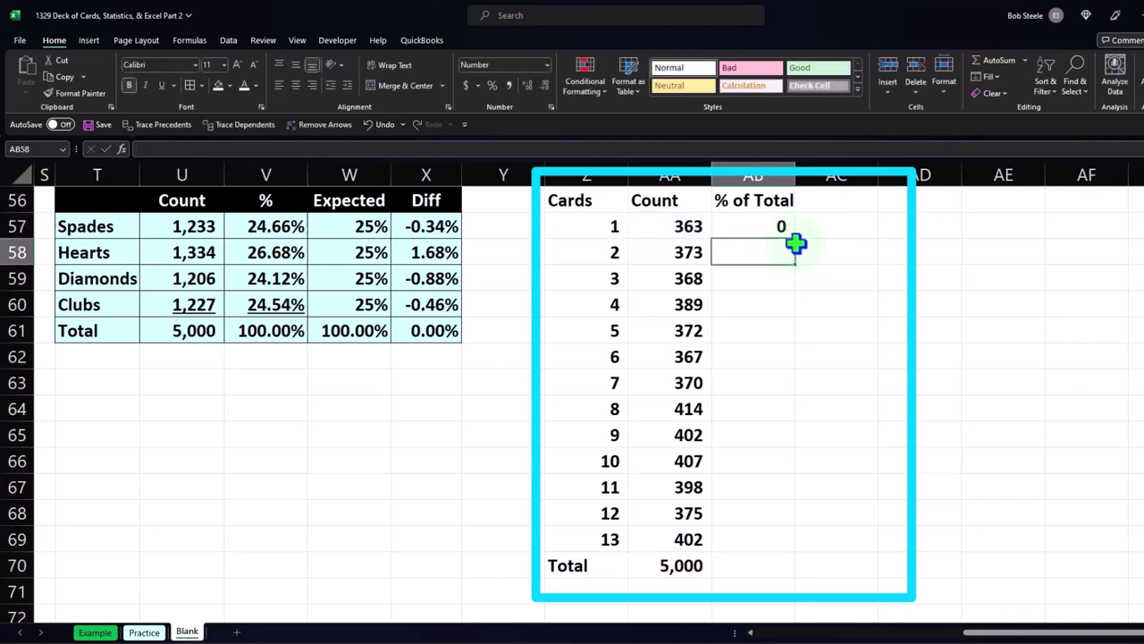
Format AB57 as a percentage with two decimals and copy its formula down to AB69.
click(771, 226)
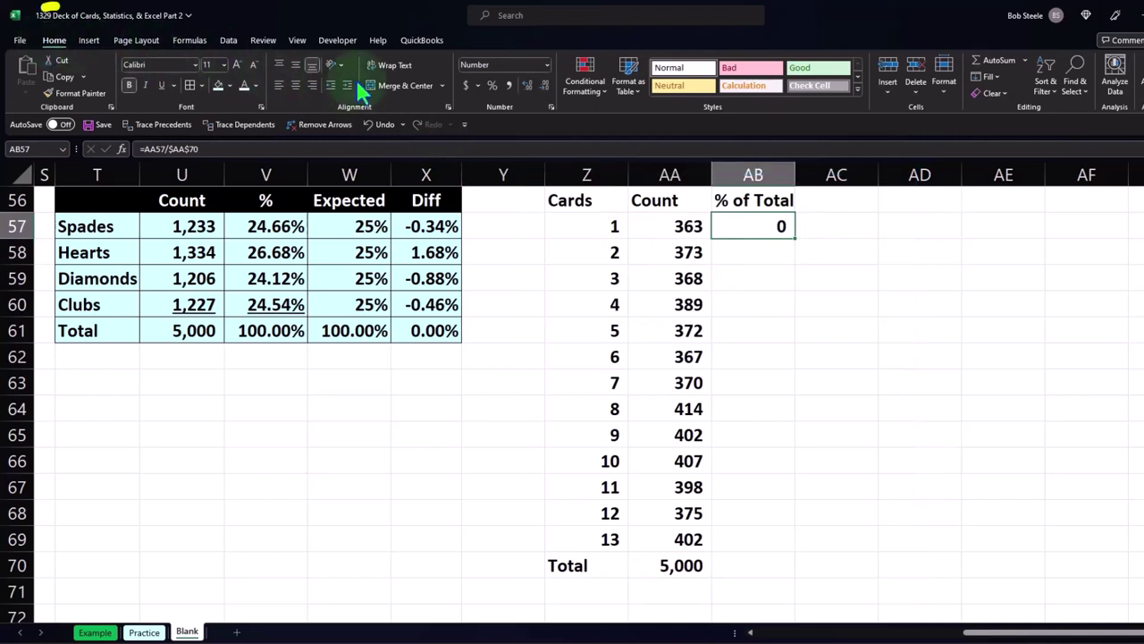
click(491, 86)
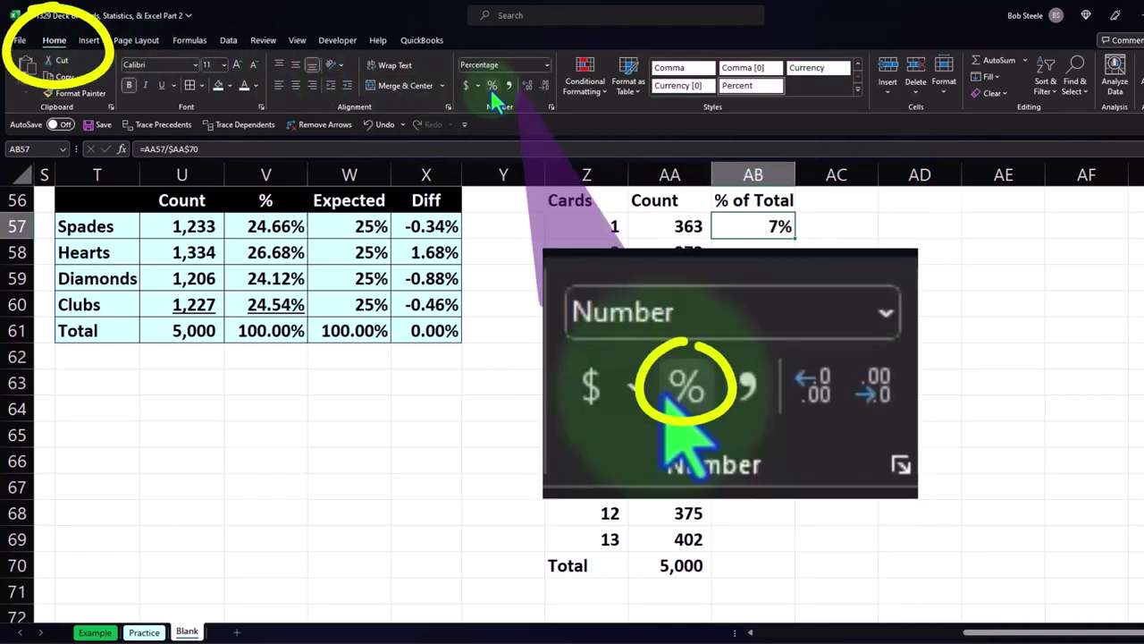
click(523, 85)
click(523, 85)
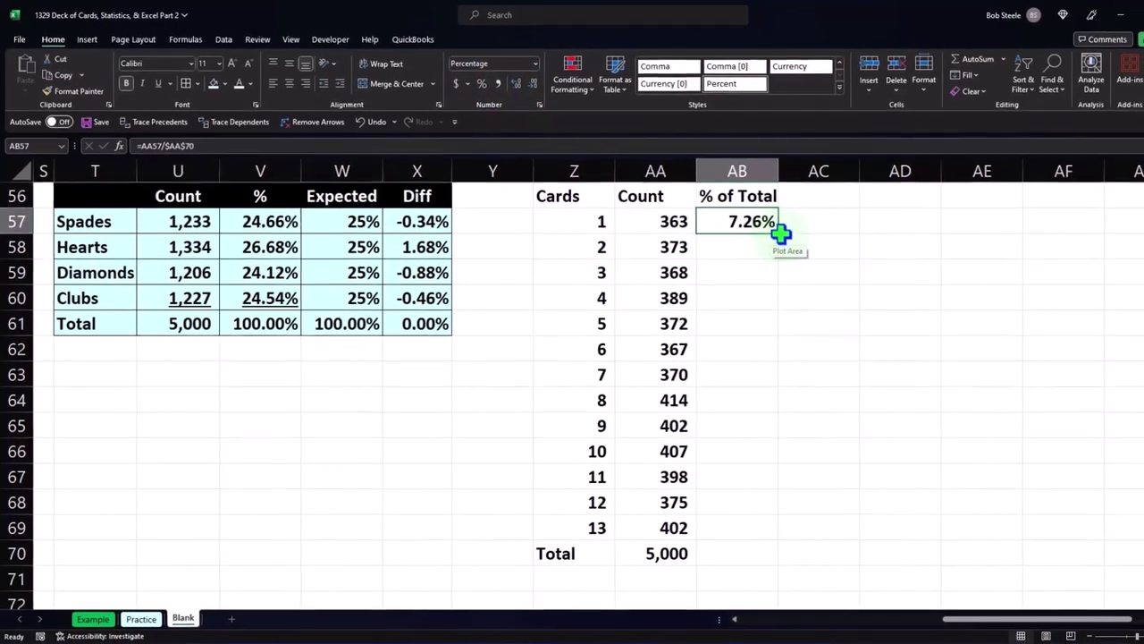
drag(780, 233, 729, 516)
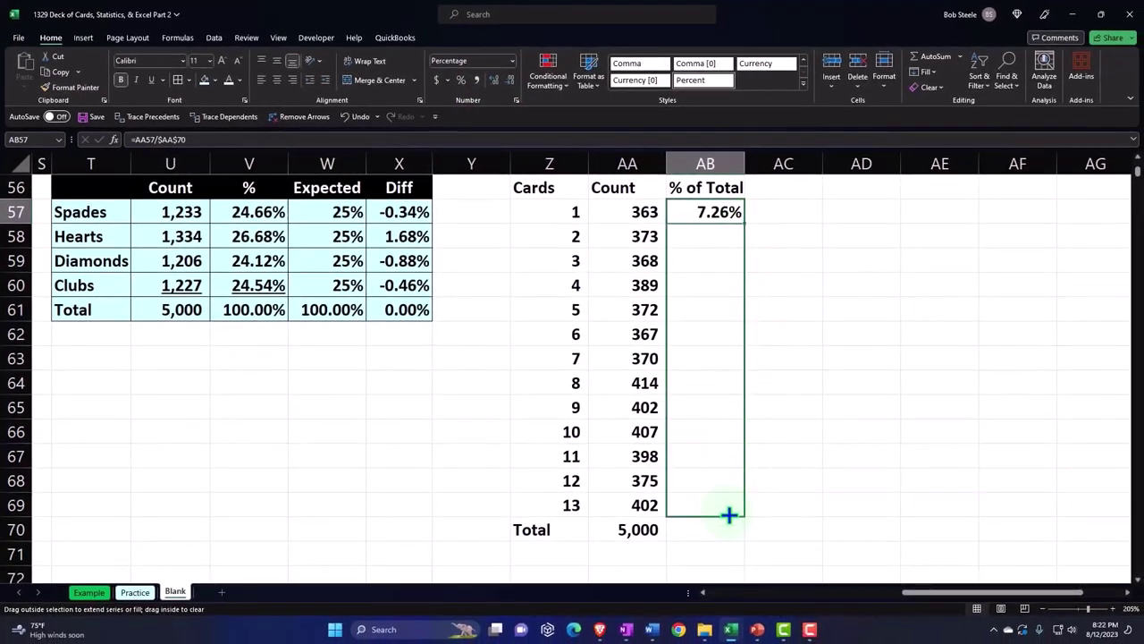
Start a SUM formula in AB70 for the total of the % of Total column.
click(730, 534)
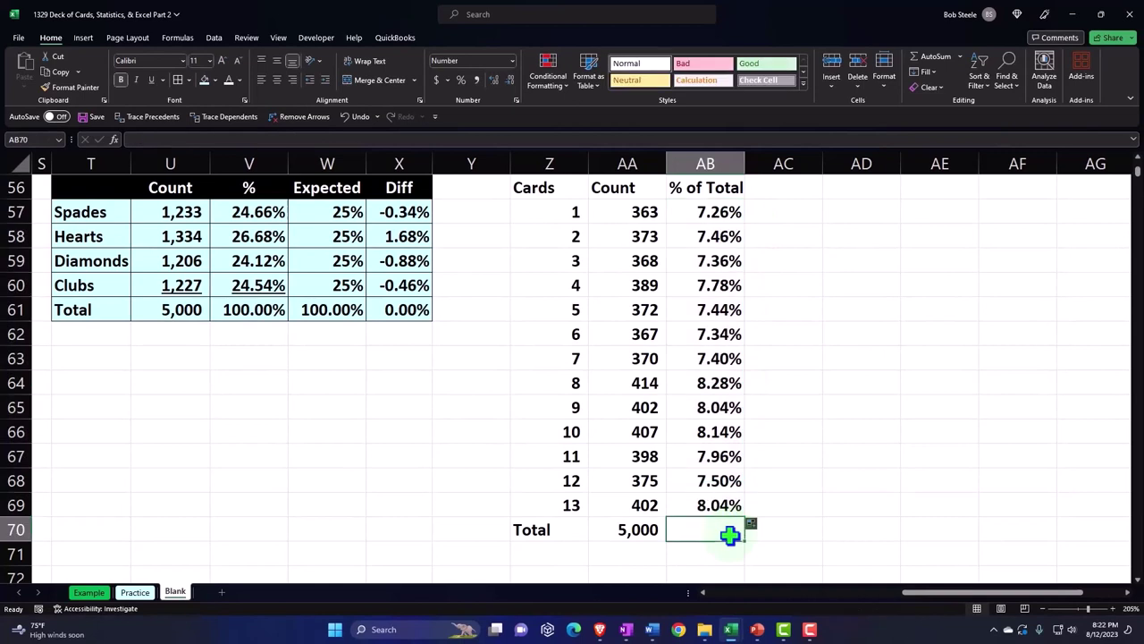
text(=sum()
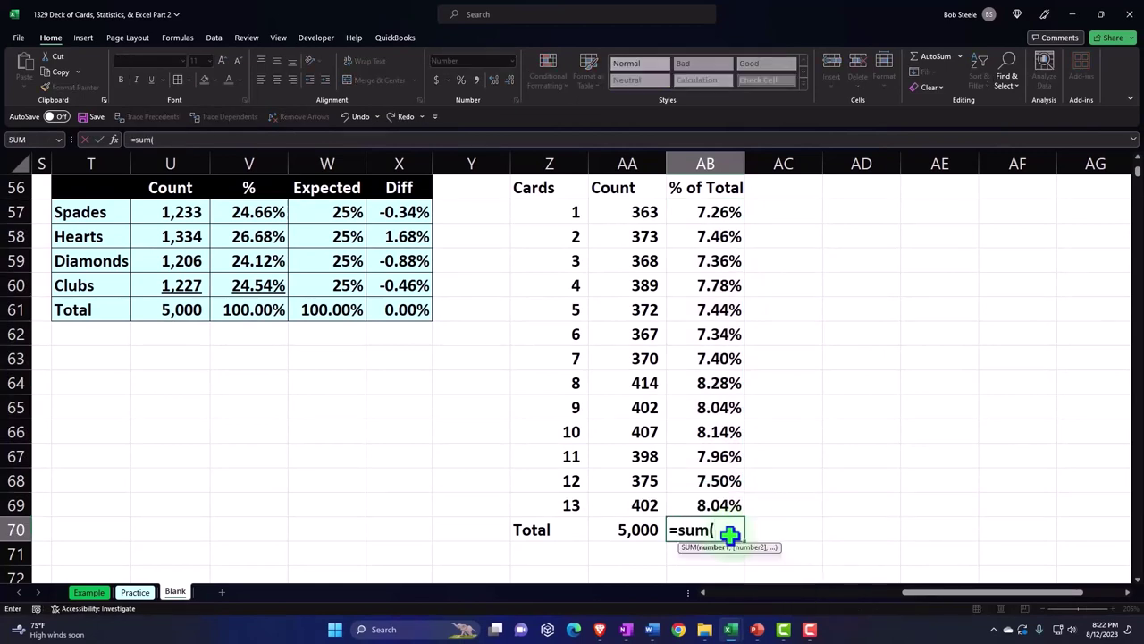
Complete the formula in AB70 as =SUM(AB57:AB69) to total the % of Total column.
key(Up)
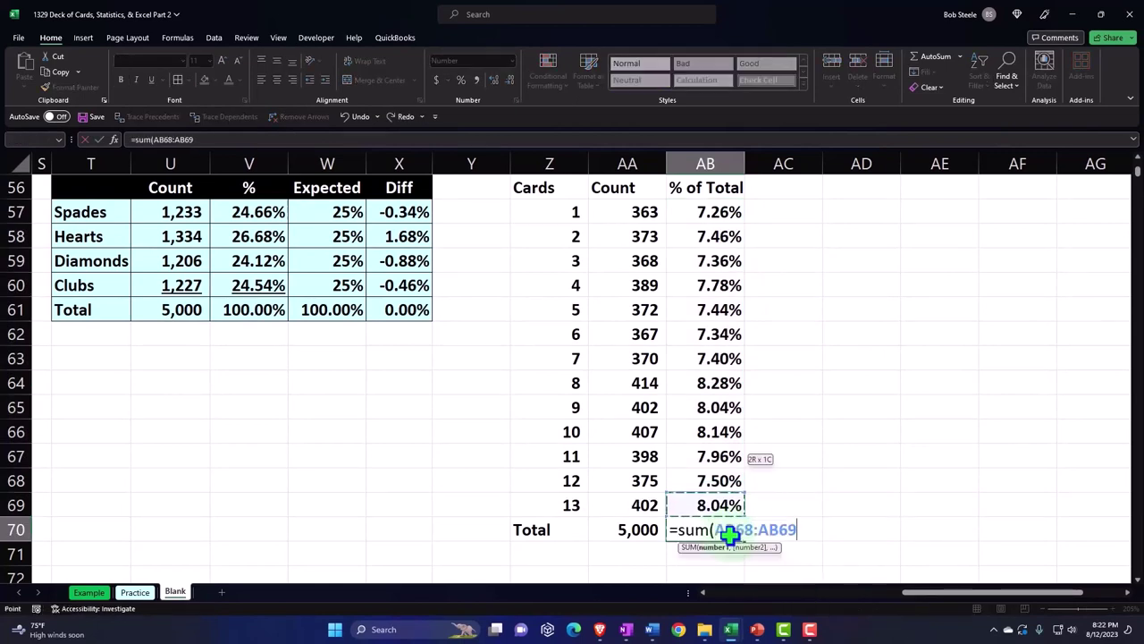
key(shift+Up)
key(shift+Up)
key(shift+Up)
key(shift+Up)
key(shift+Up)
key(shift+Up)
key(shift+Up)
key(shift+Up)
key(shift+Up)
key(shift+Up)
key(shift+Up)
key(shift+Up)
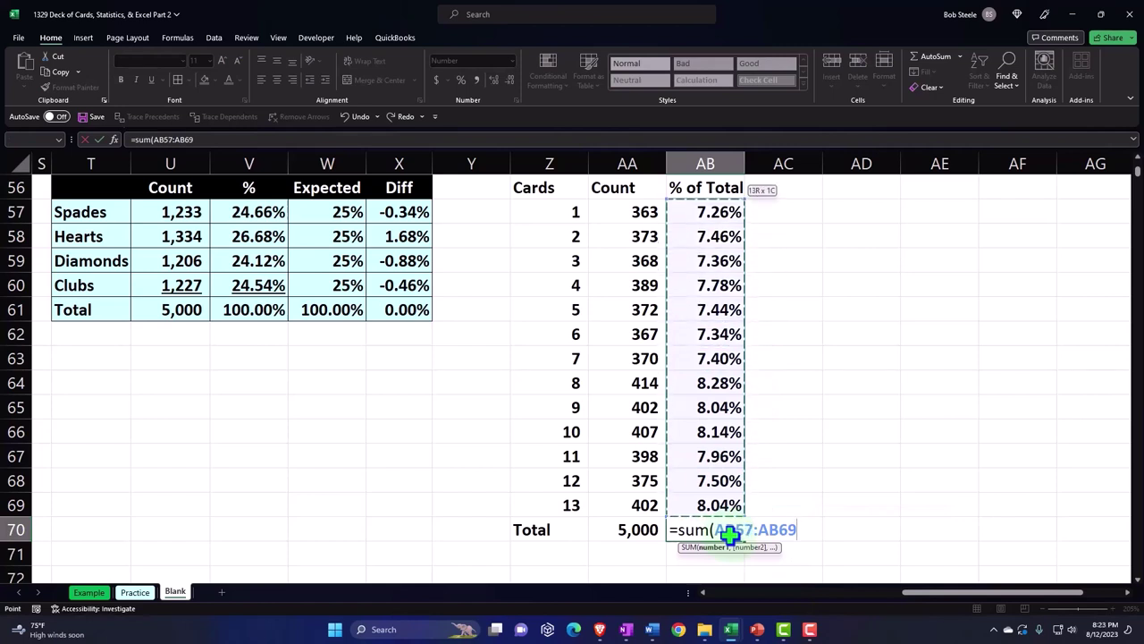
key(Return)
Format the total in AB70 as a percentage with two decimal places.
click(729, 531)
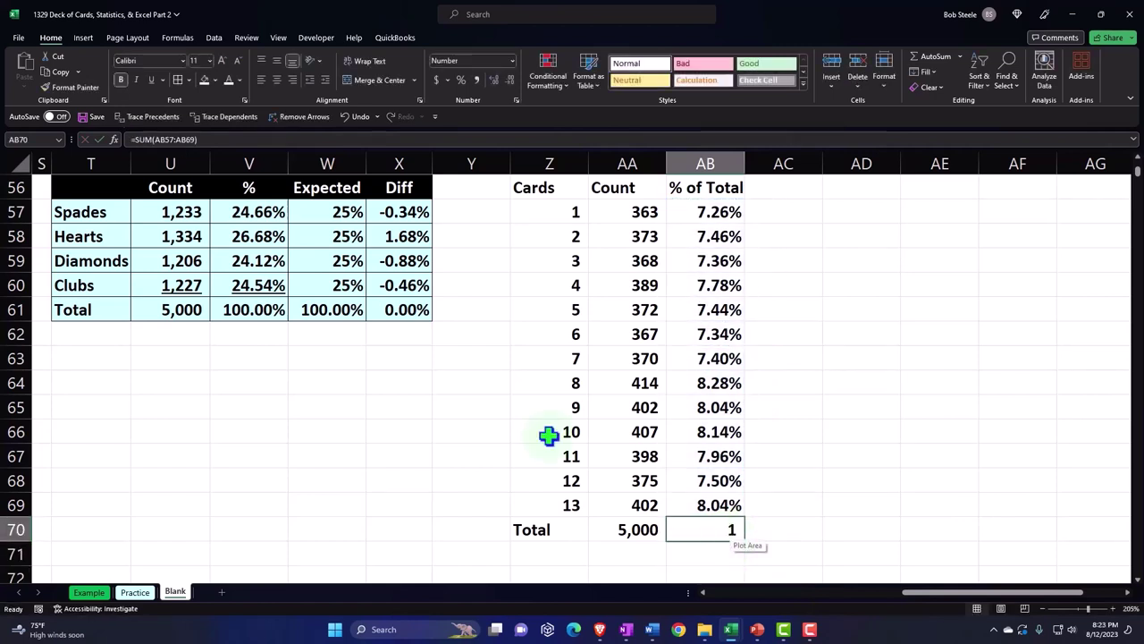
click(460, 79)
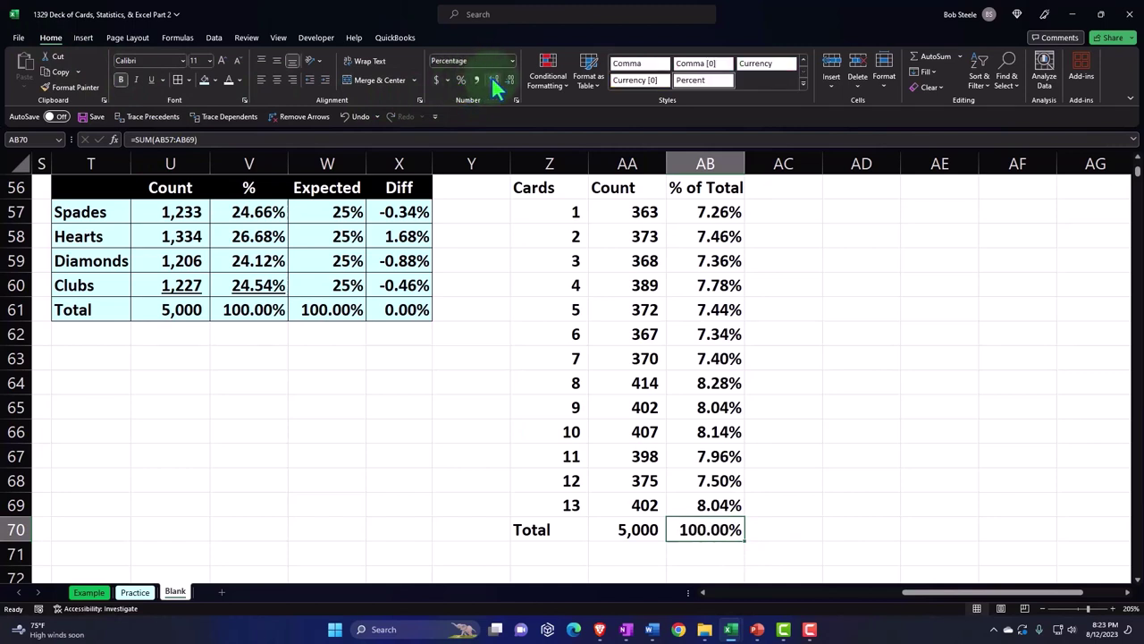
click(886, 352)
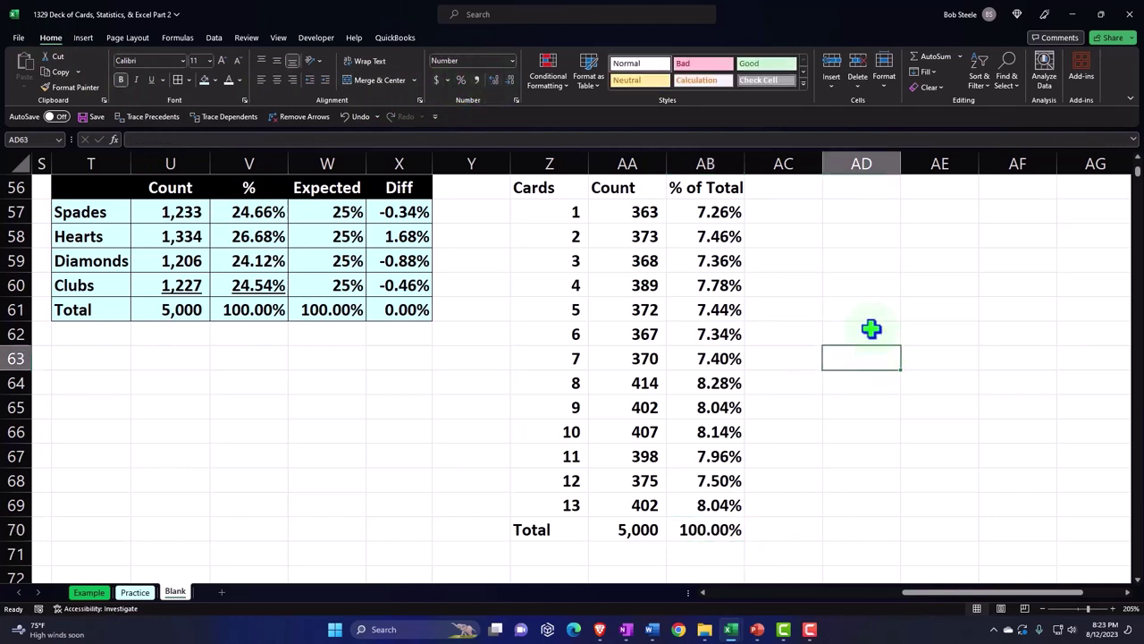
Add the column heading "Expected" in AC56, next to the % of Total heading.
scroll(851, 311, up, 1)
scroll(851, 311, up, 1)
click(770, 263)
text(E)
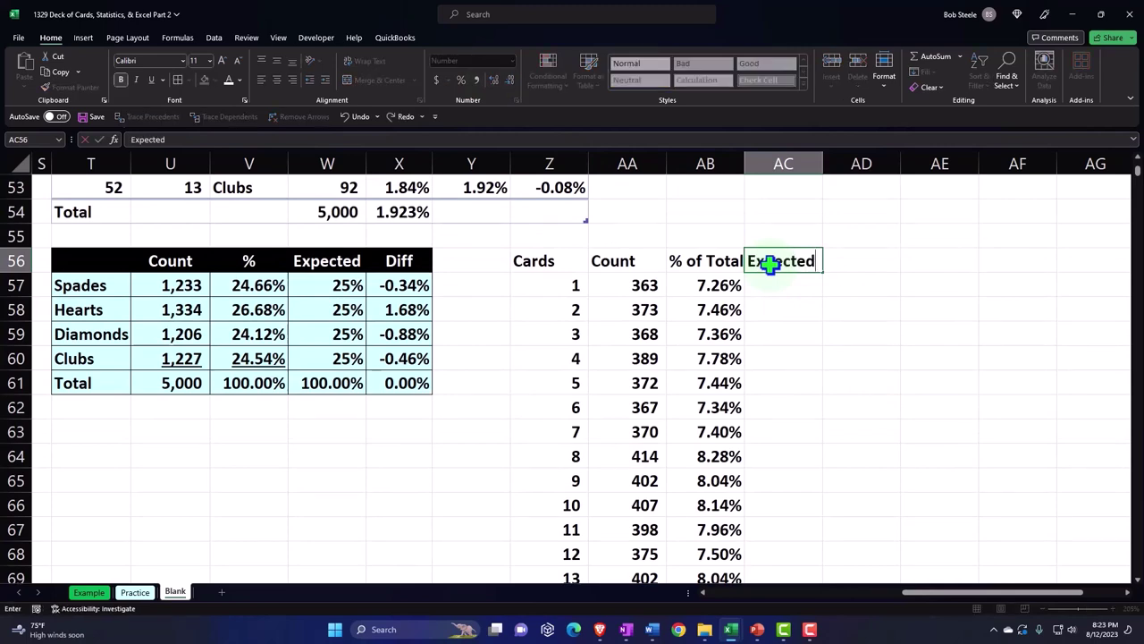
text(xpected)
key(Return)
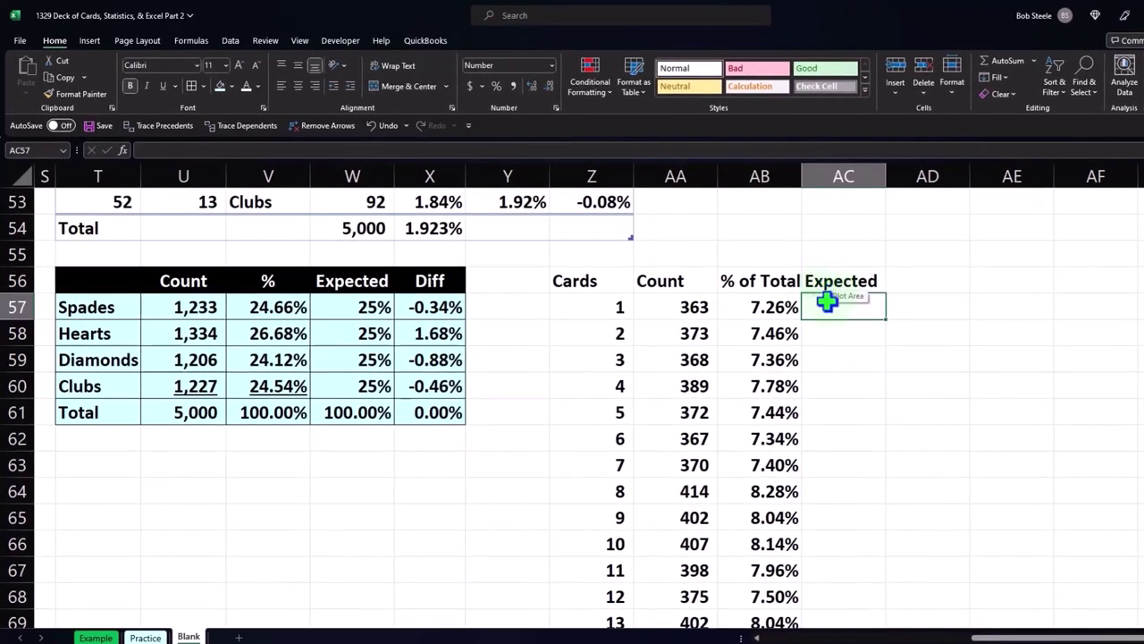
Fill AC57:AC69 with the expected probability =4/52, formatted as a percentage with two decimal places.
text(=4/52)
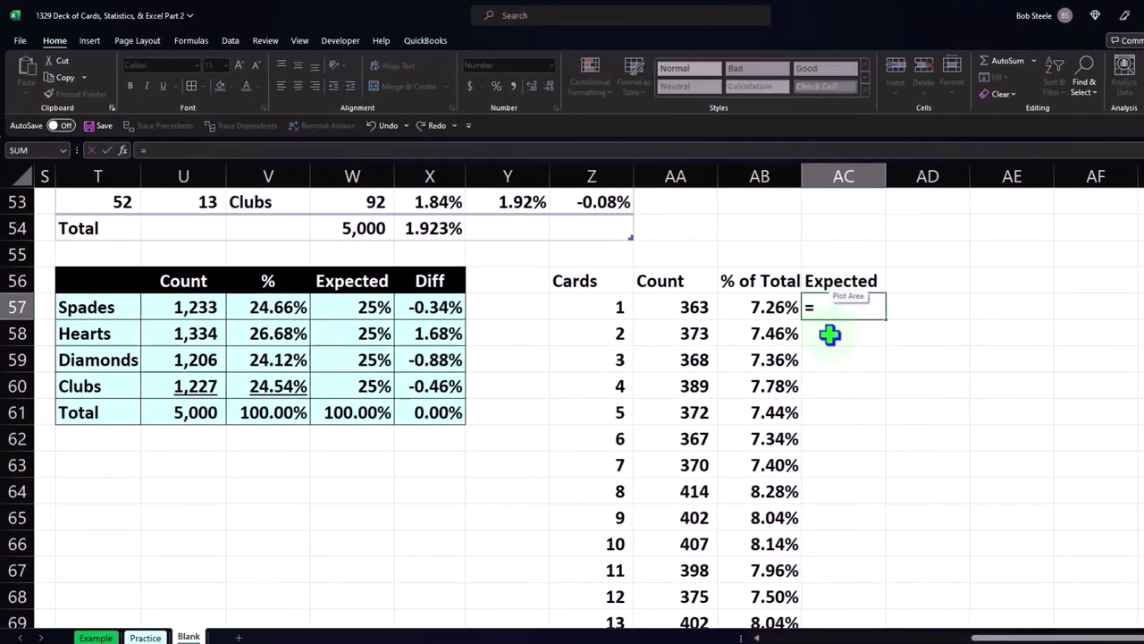
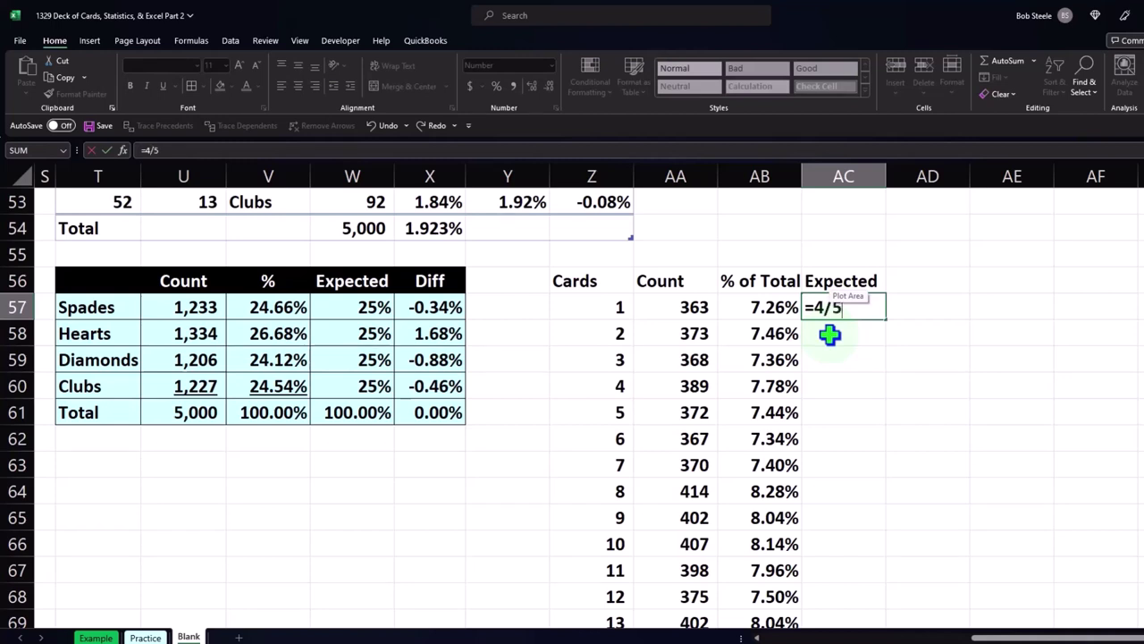
key(Return)
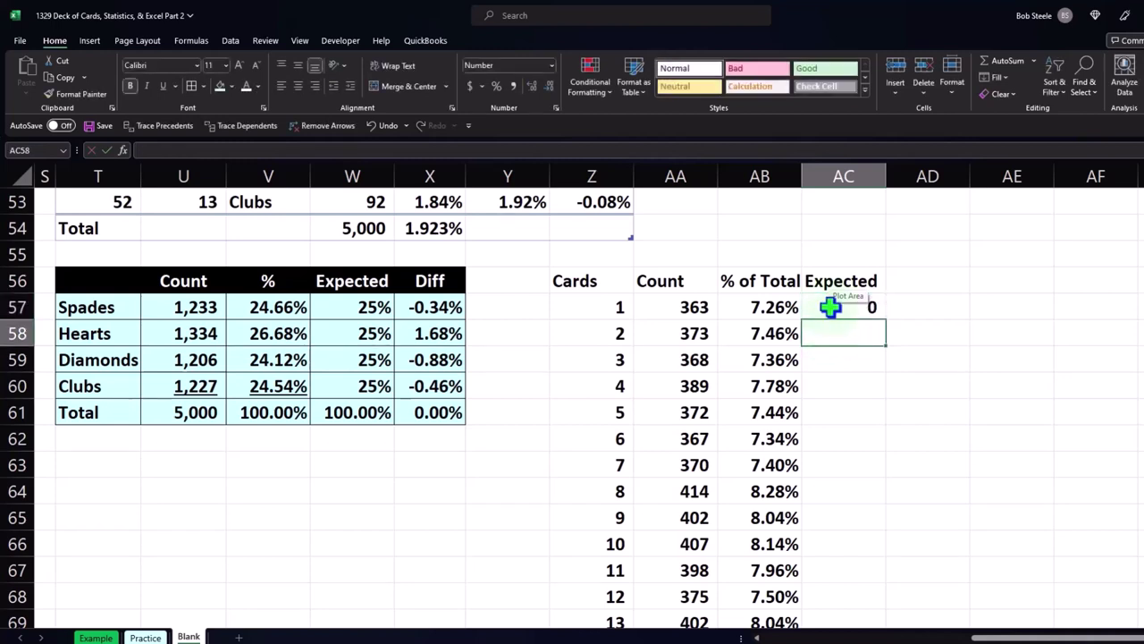
click(830, 307)
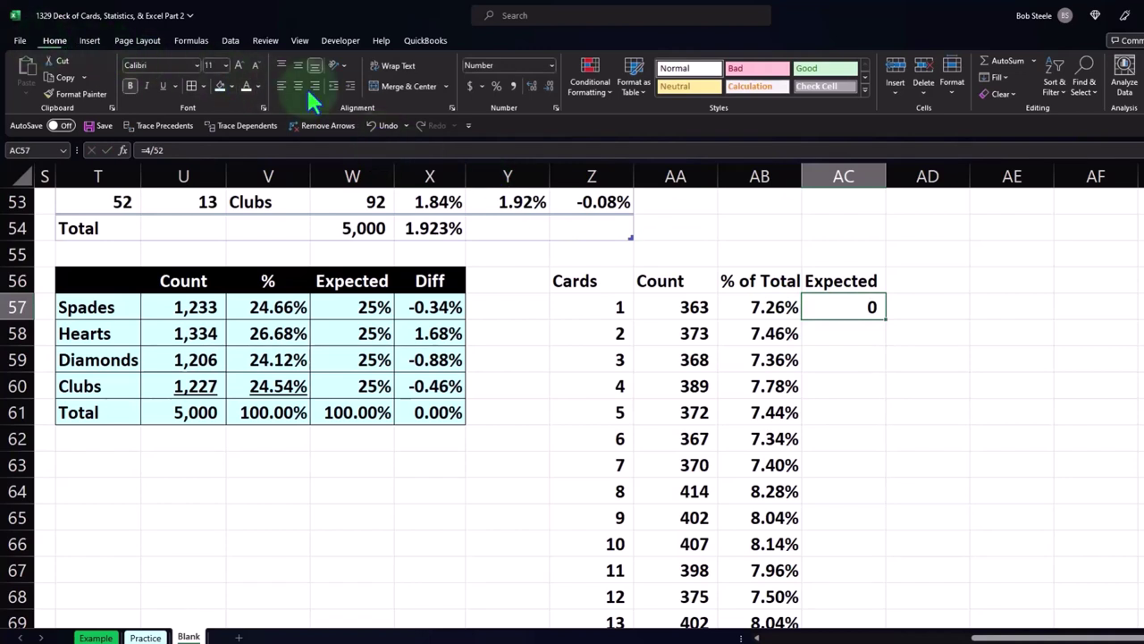
click(494, 86)
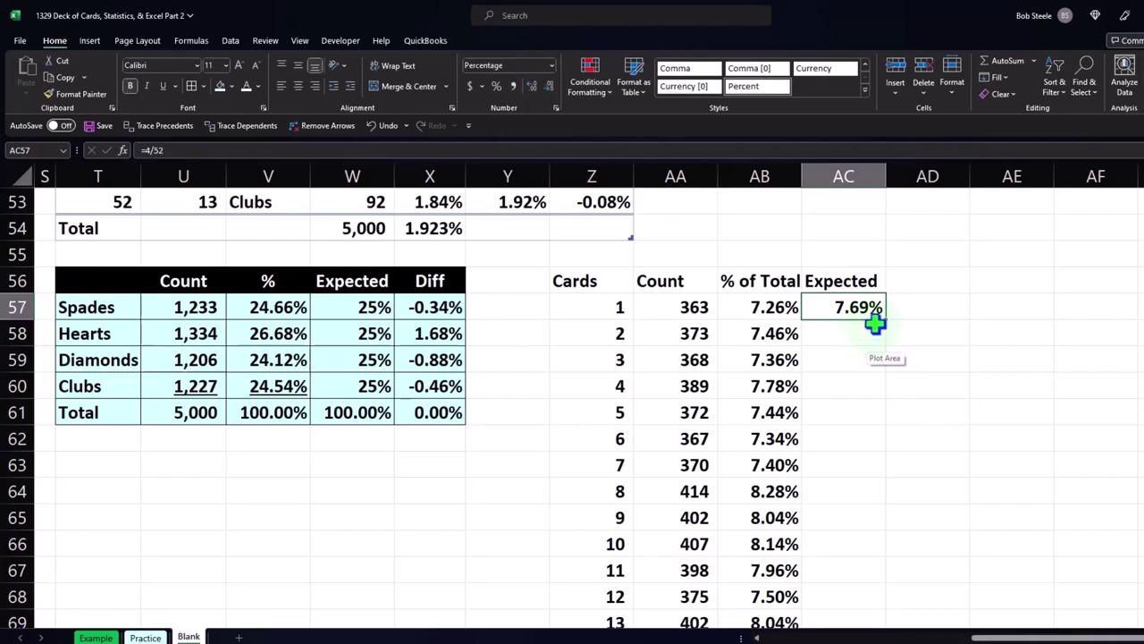
drag(876, 327, 795, 513)
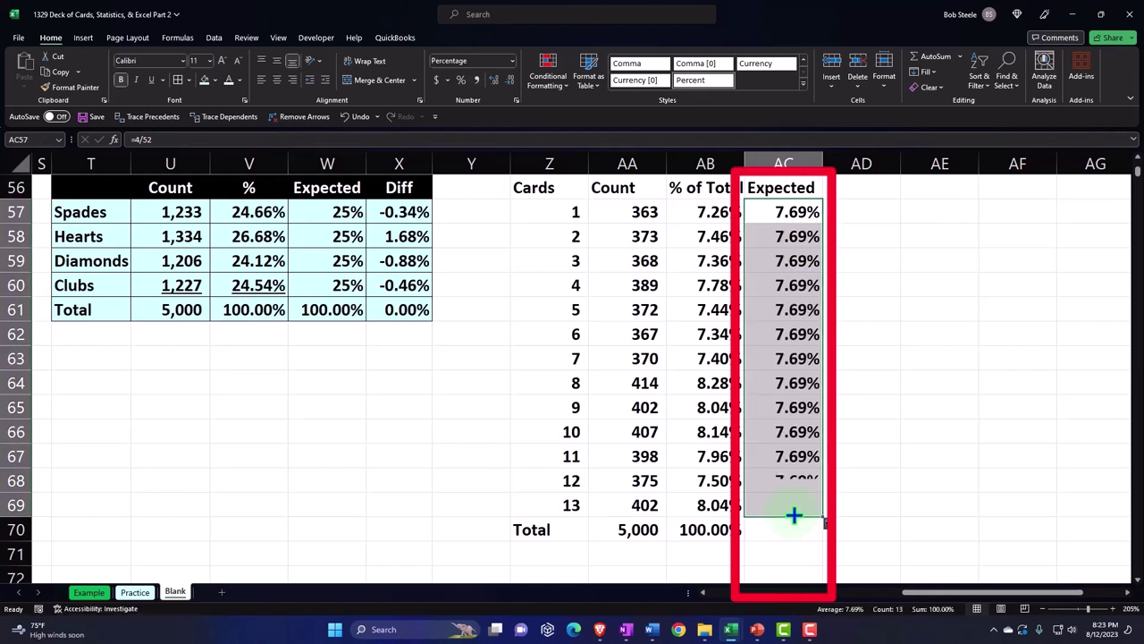
Add the column heading "Diff" in AD56, next to the Expected heading.
scroll(873, 333, up, 1)
drag(873, 334, 851, 266)
click(851, 263)
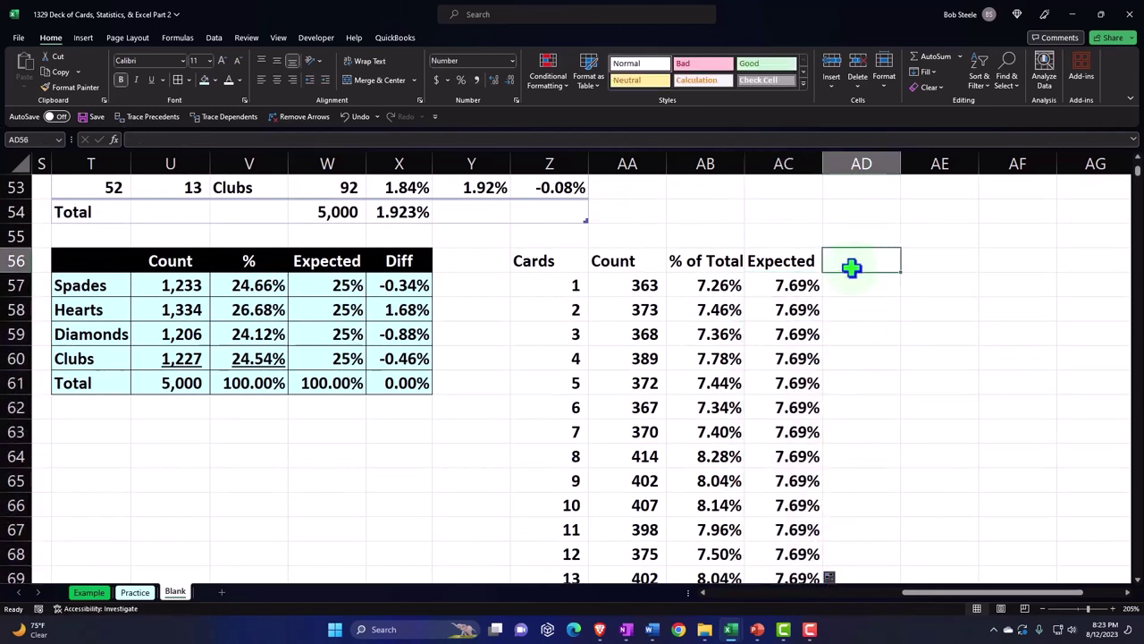
text(Diff)
key(Return)
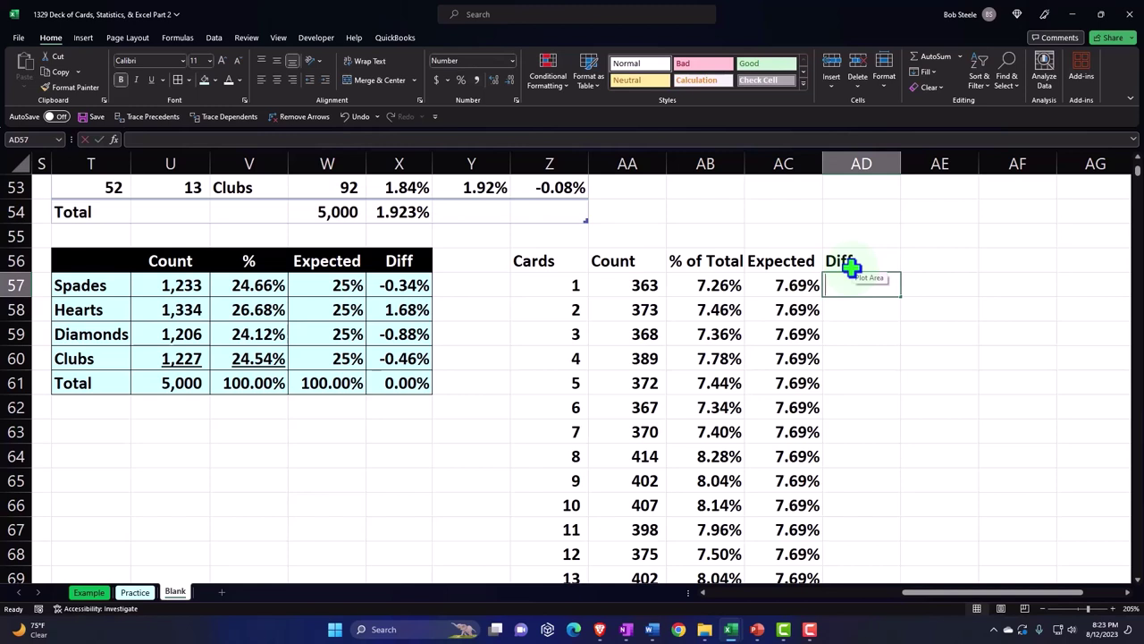
Calculate the expected count for card 1 in AE57 with =5000*AC57, and clear that cell again.
text(=)
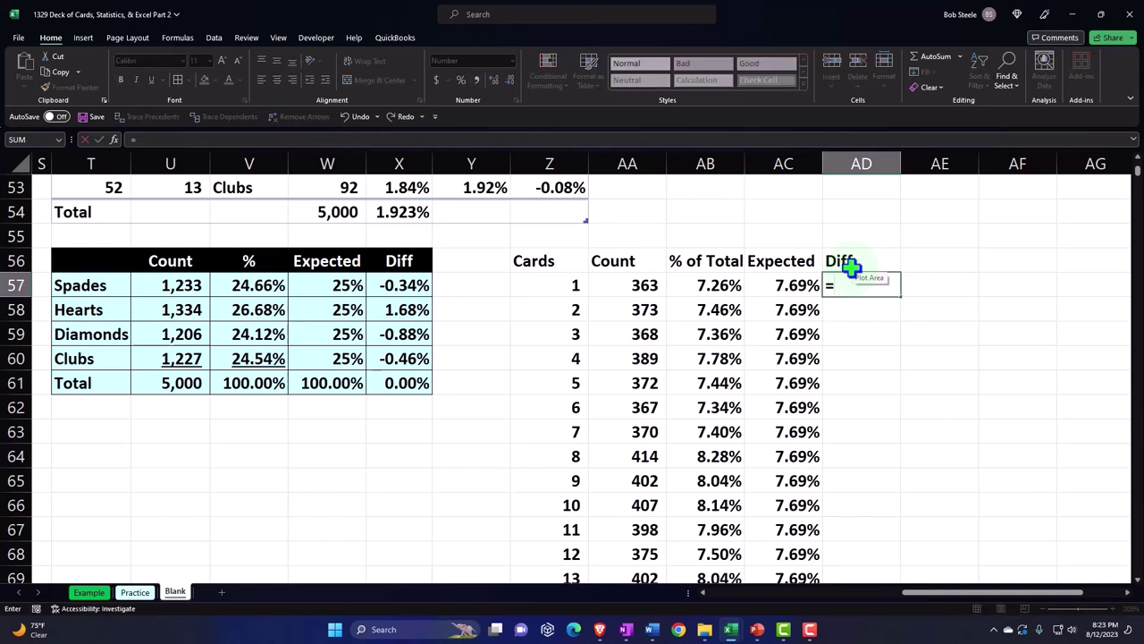
key(Escape)
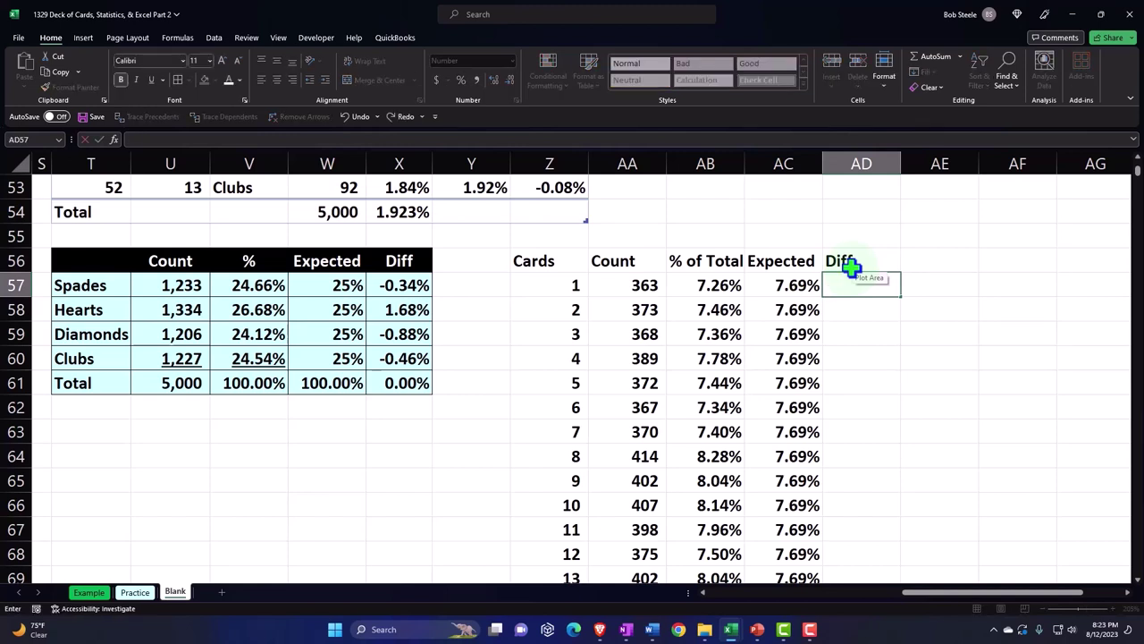
key(Return)
key(Up)
key(Right)
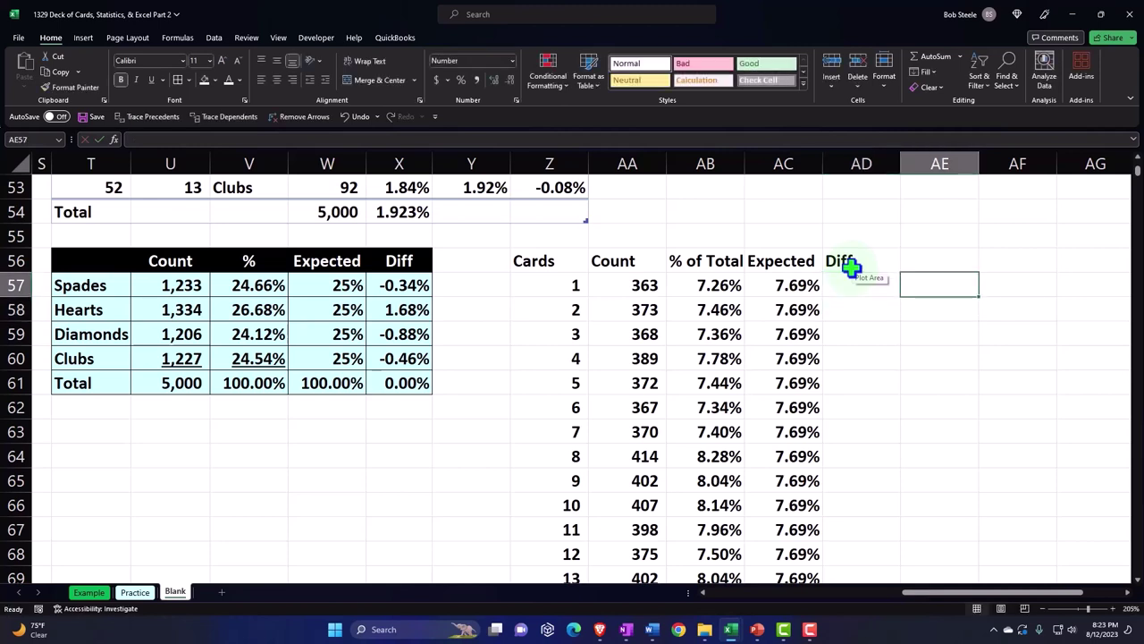
text(=5000)
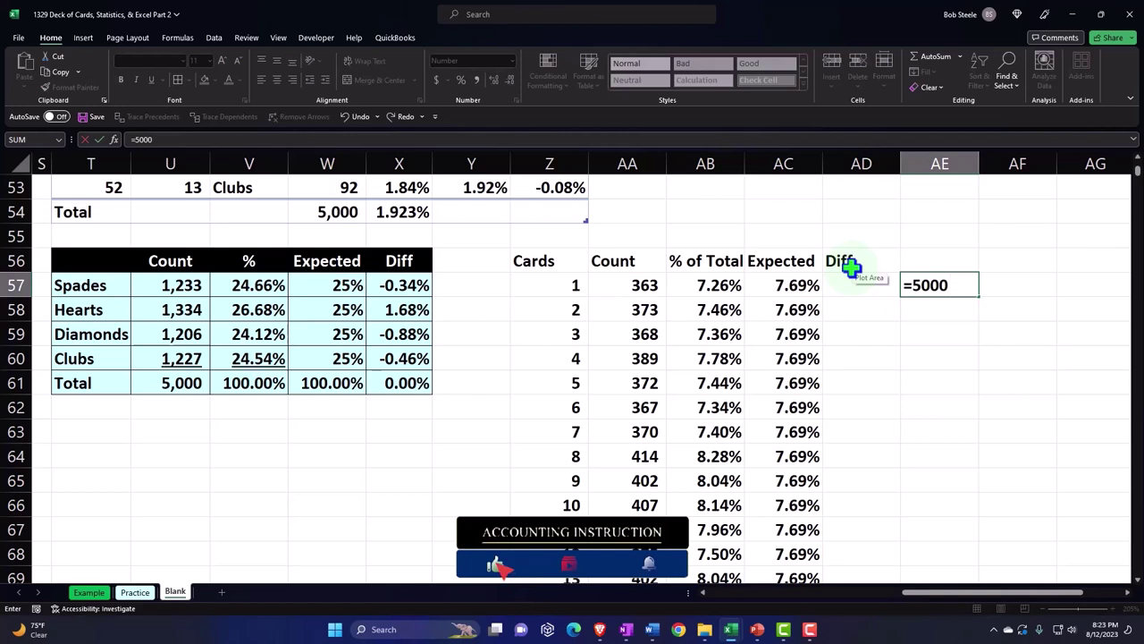
text(*)
key(Left)
key(Left)
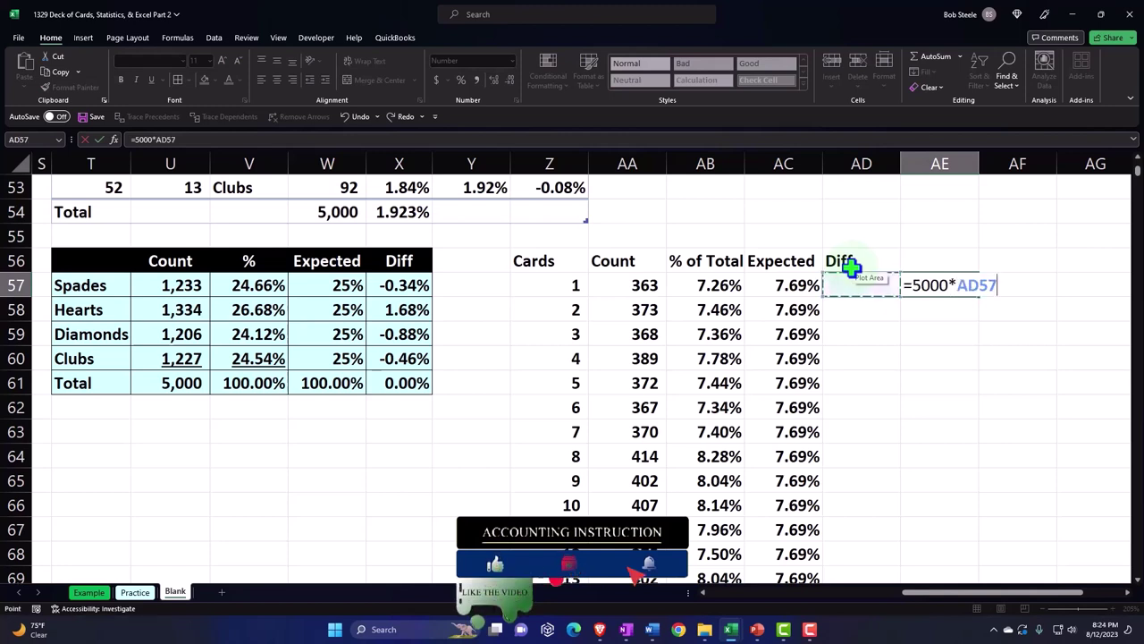
key(Return)
key(Up)
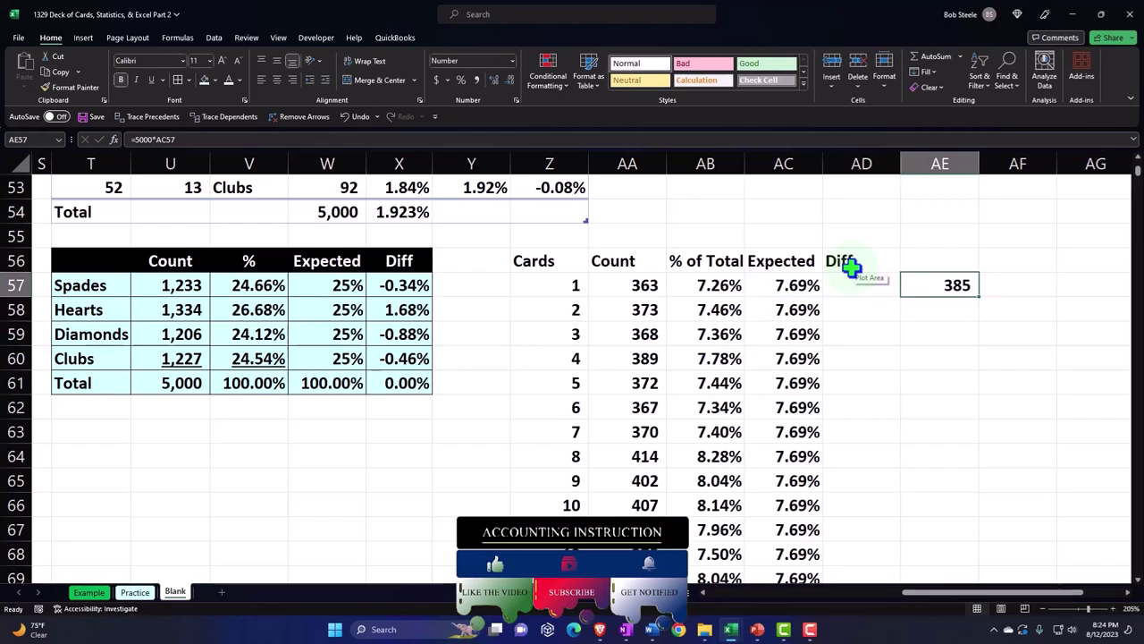
key(Delete)
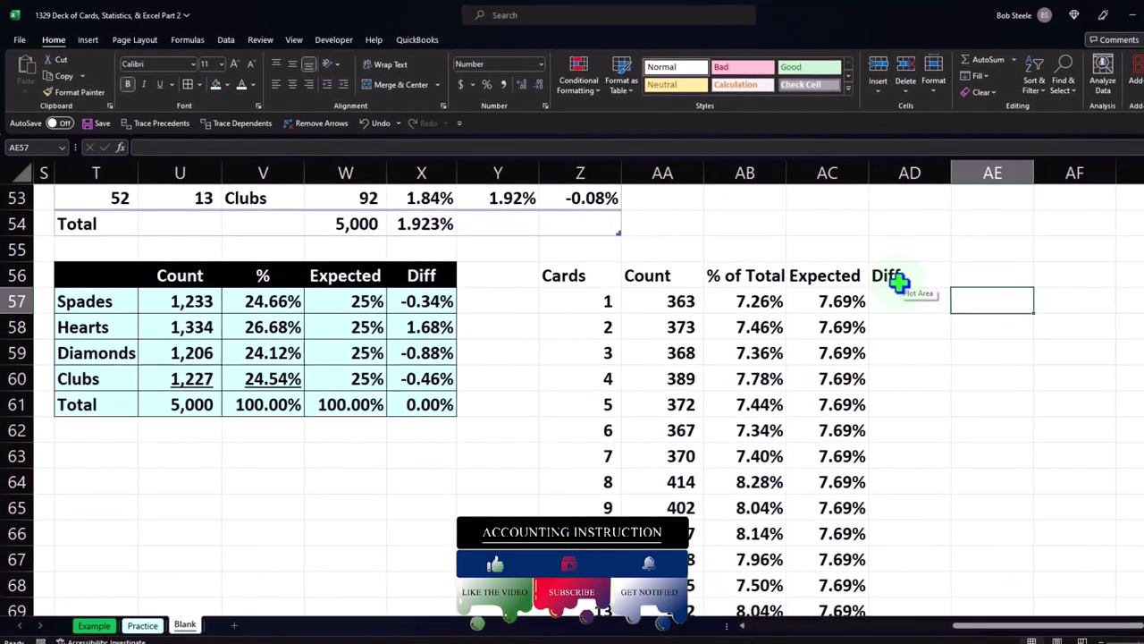
Enter =AB57-AC57 in AD57 to calculate the difference between actual and expected percentages for card 1.
key(Left)
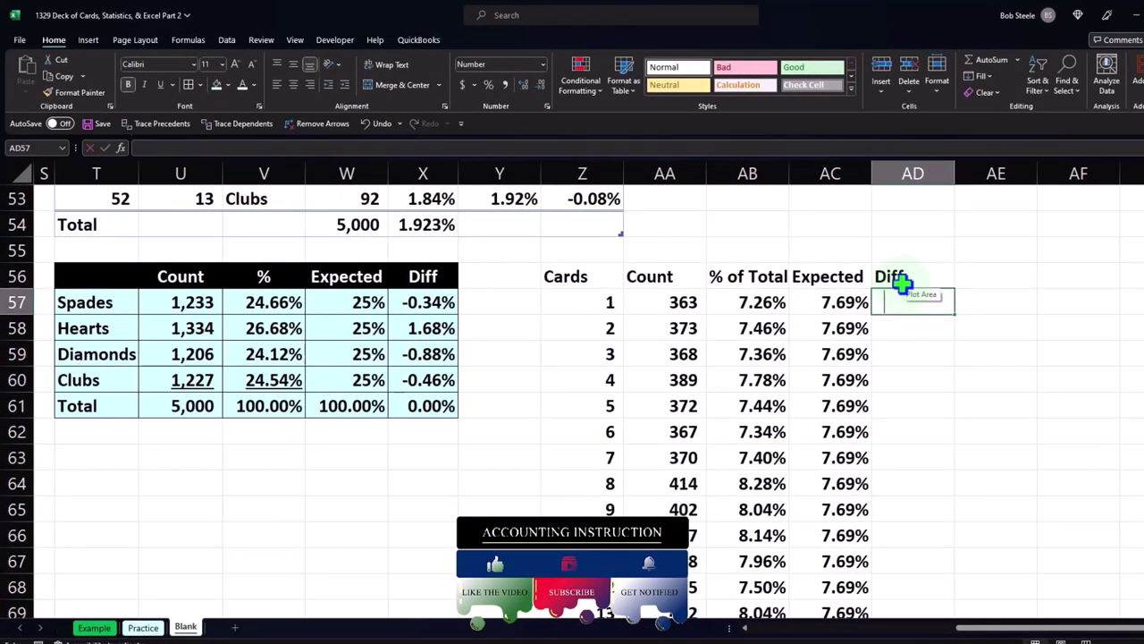
text(=)
key(Left)
key(Left)
text(-)
key(Left)
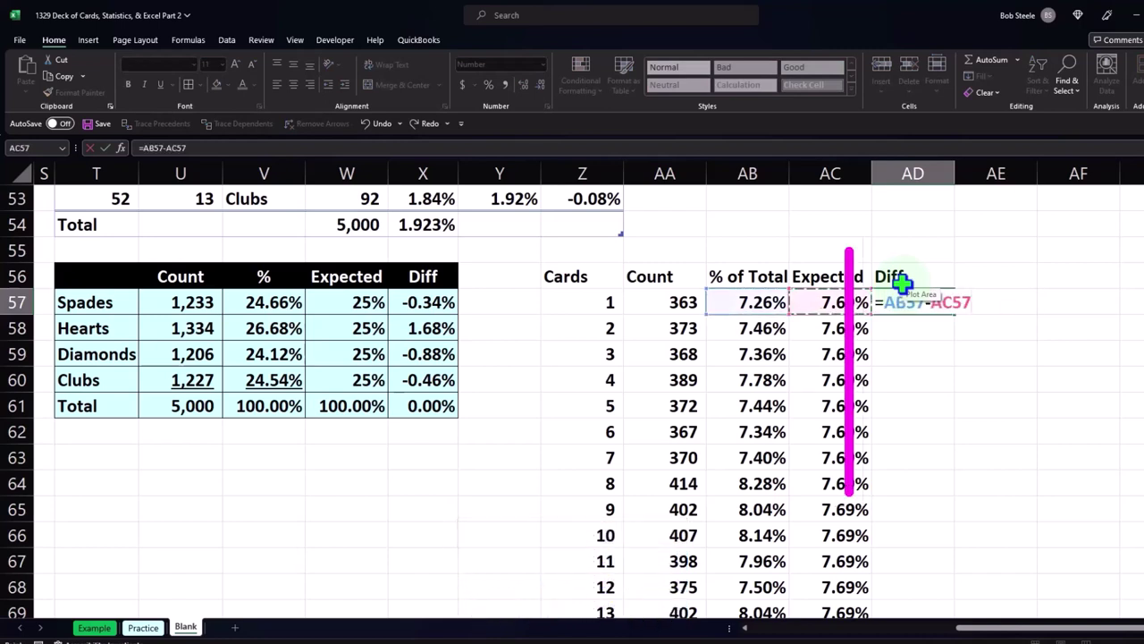
key(ctrl+Return)
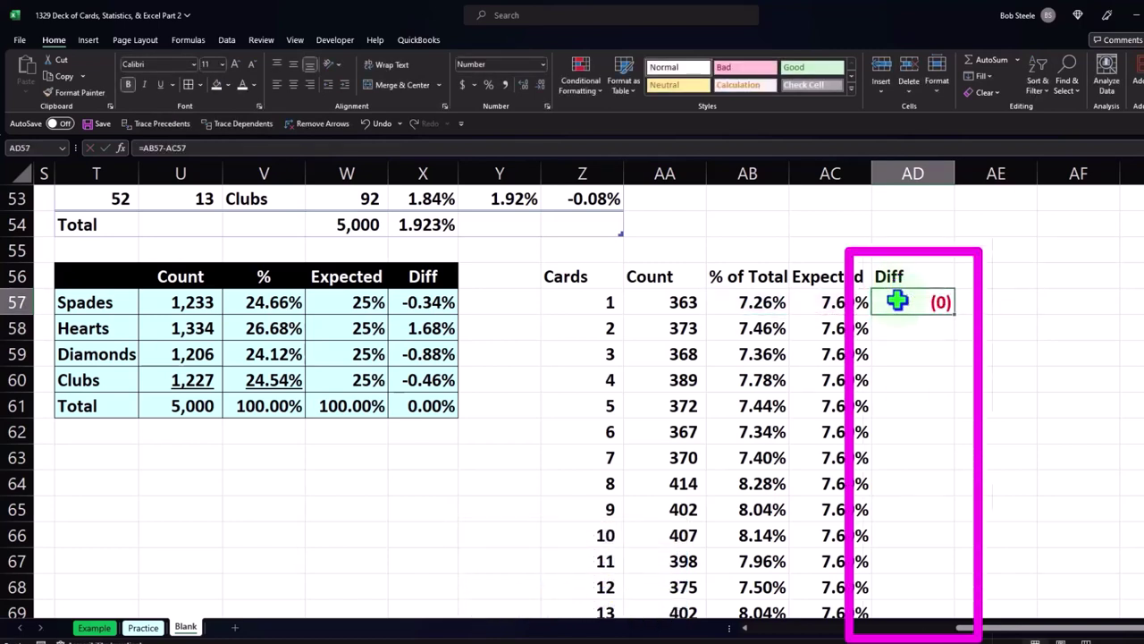
Format AD57 as a percentage with two decimal places and copy its formula down to AD69.
click(522, 84)
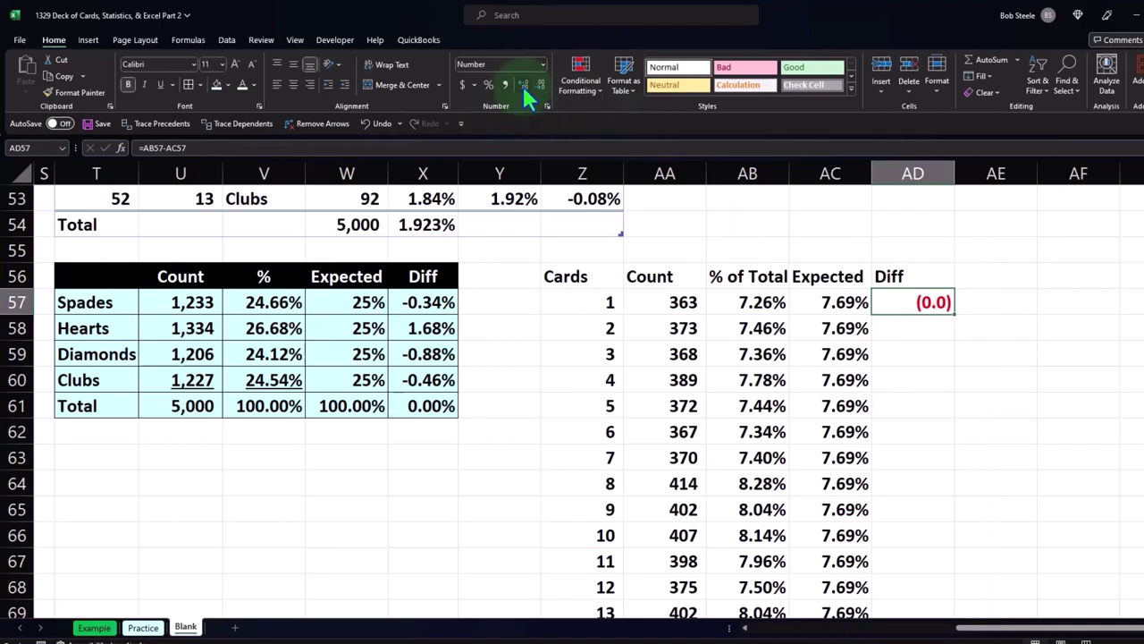
click(523, 84)
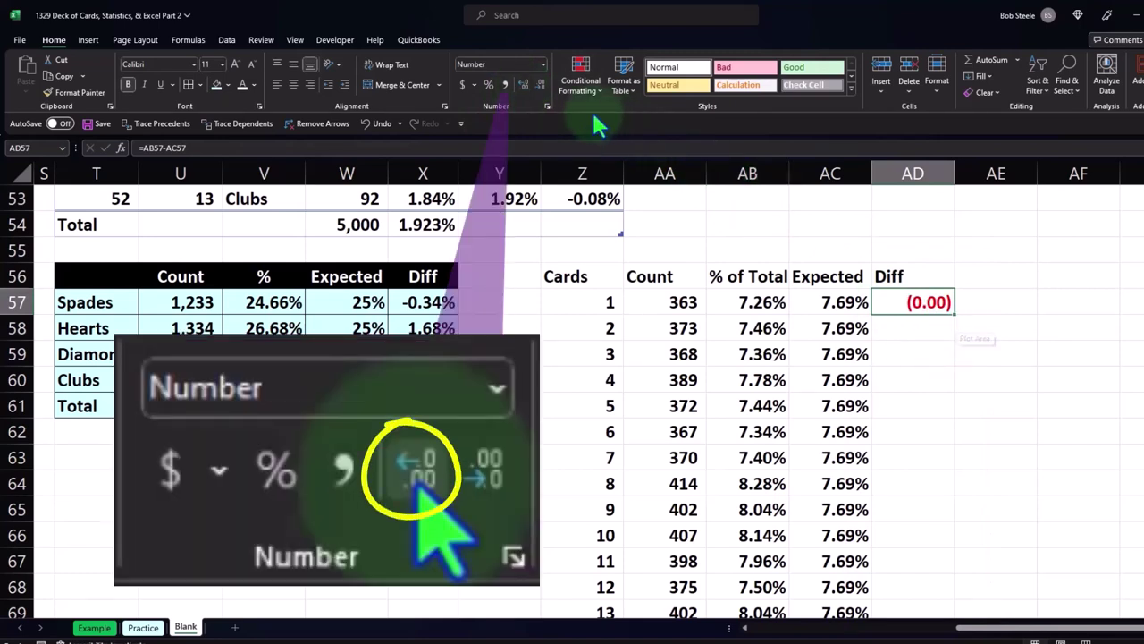
click(488, 84)
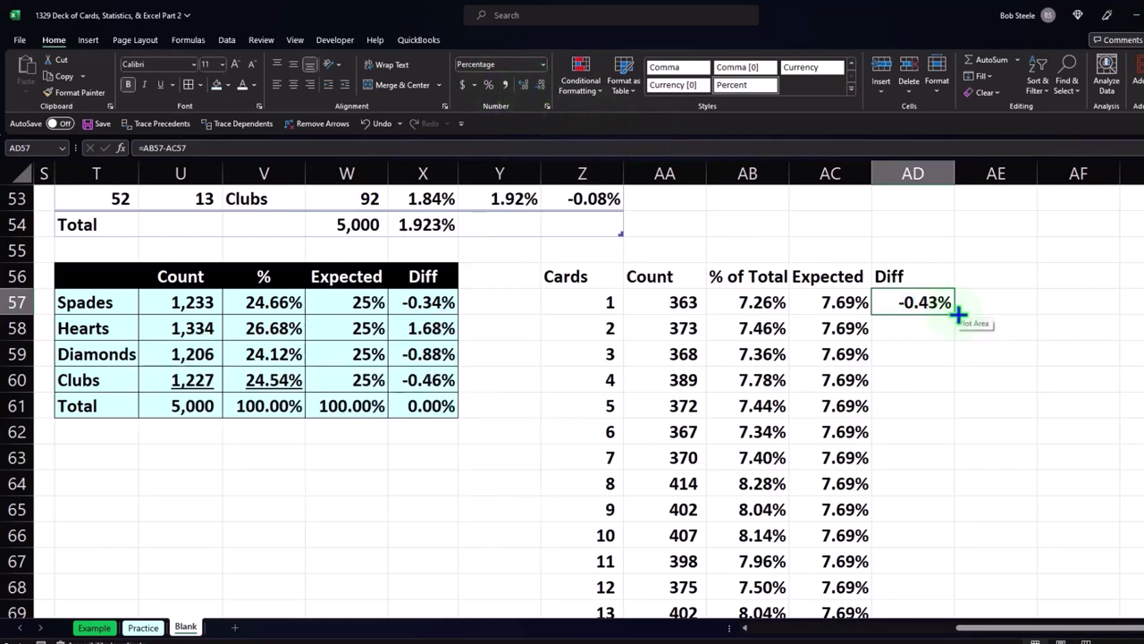
drag(948, 309, 932, 544)
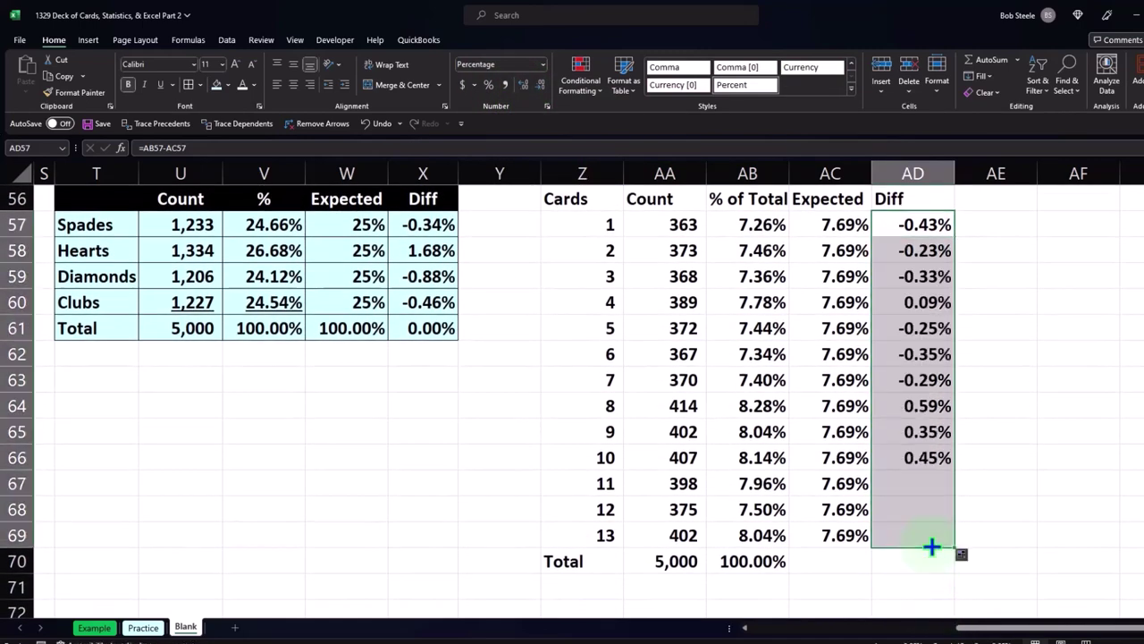
Copy the total formula from AB70 across to AD70 and underline the values in AA69:AD69.
click(783, 562)
drag(792, 577, 919, 562)
double_click(853, 561)
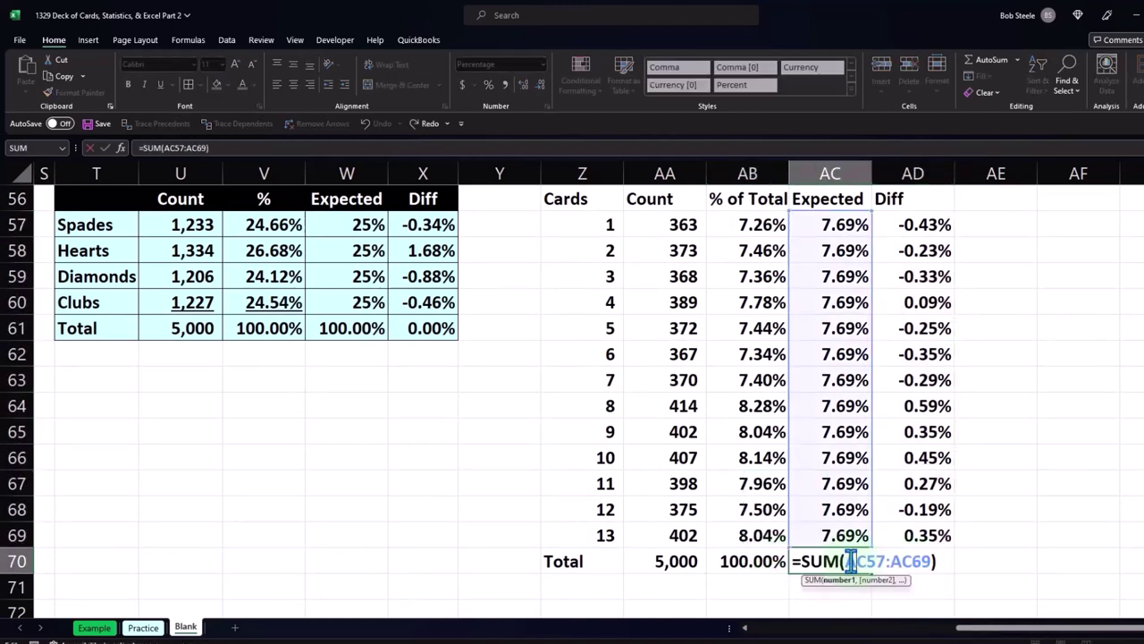
key(Return)
drag(645, 538, 916, 535)
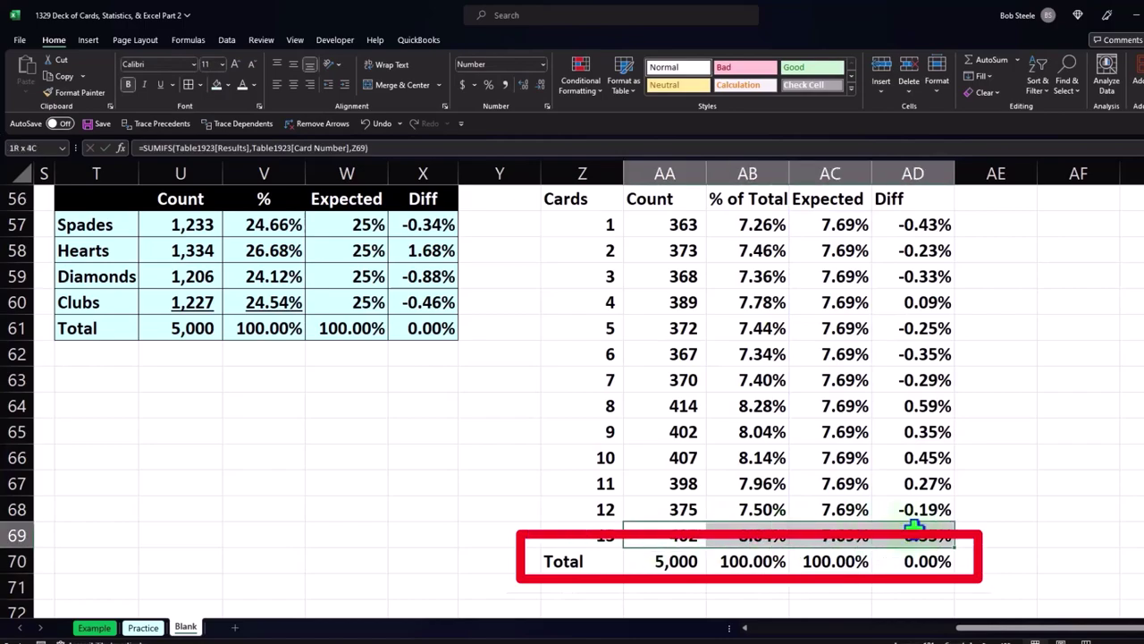
click(162, 82)
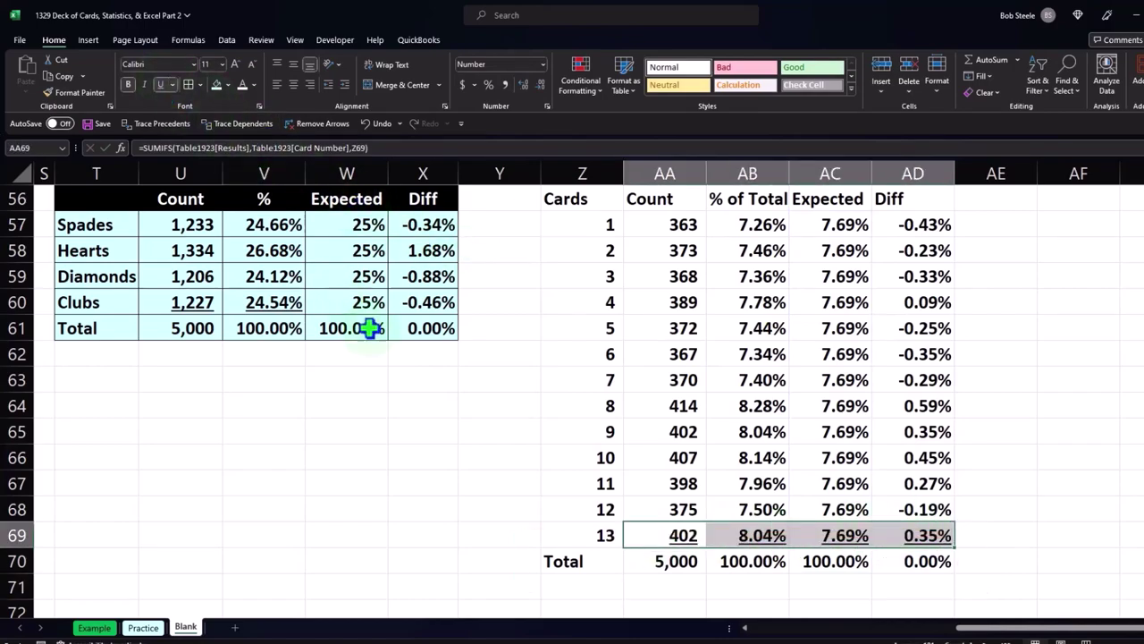
Give the card table's header row Z56:AD56 a black fill with white text.
scroll(371, 327, up, 1)
drag(595, 272, 871, 267)
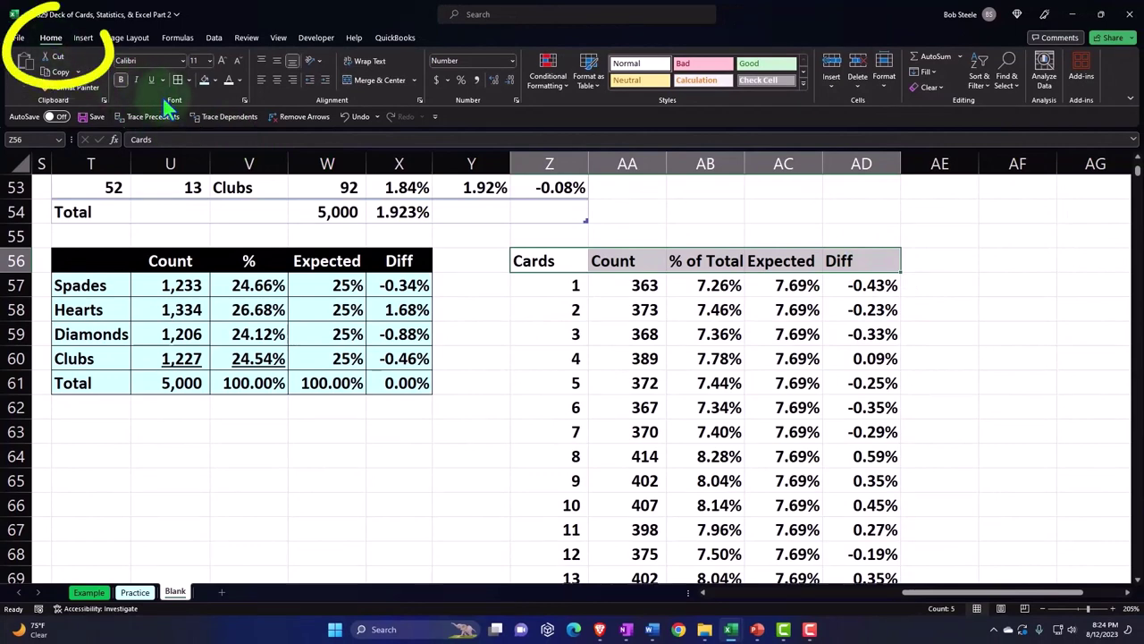
click(214, 80)
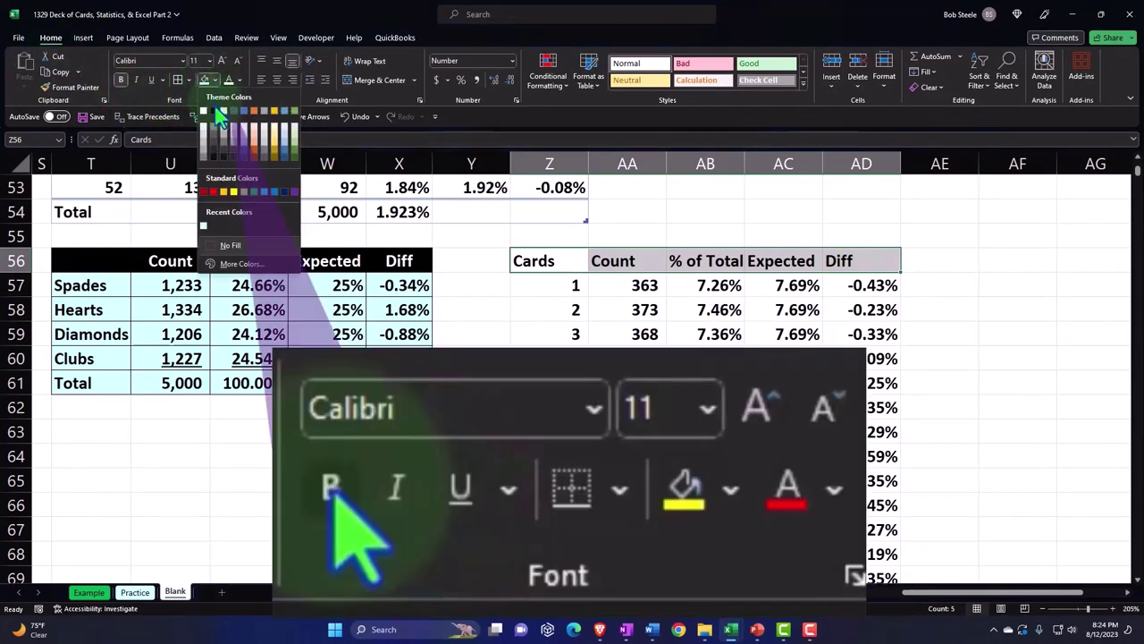
click(213, 111)
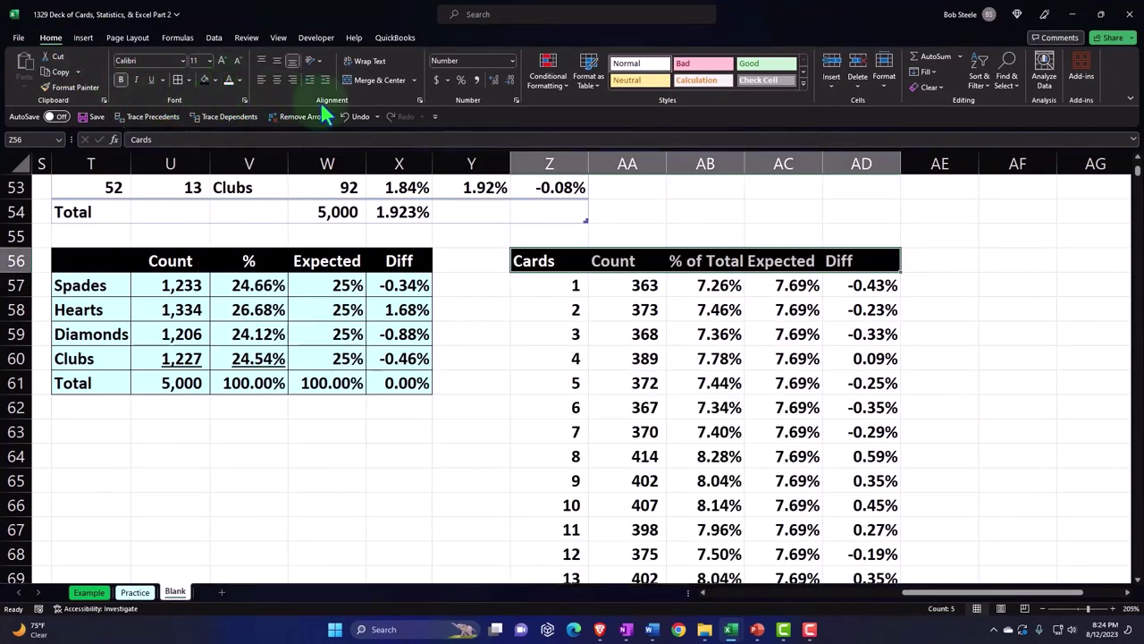
Center the card table's headers in Z56:AD56 and give Z57:AD70 a light-blue fill with borders.
click(277, 79)
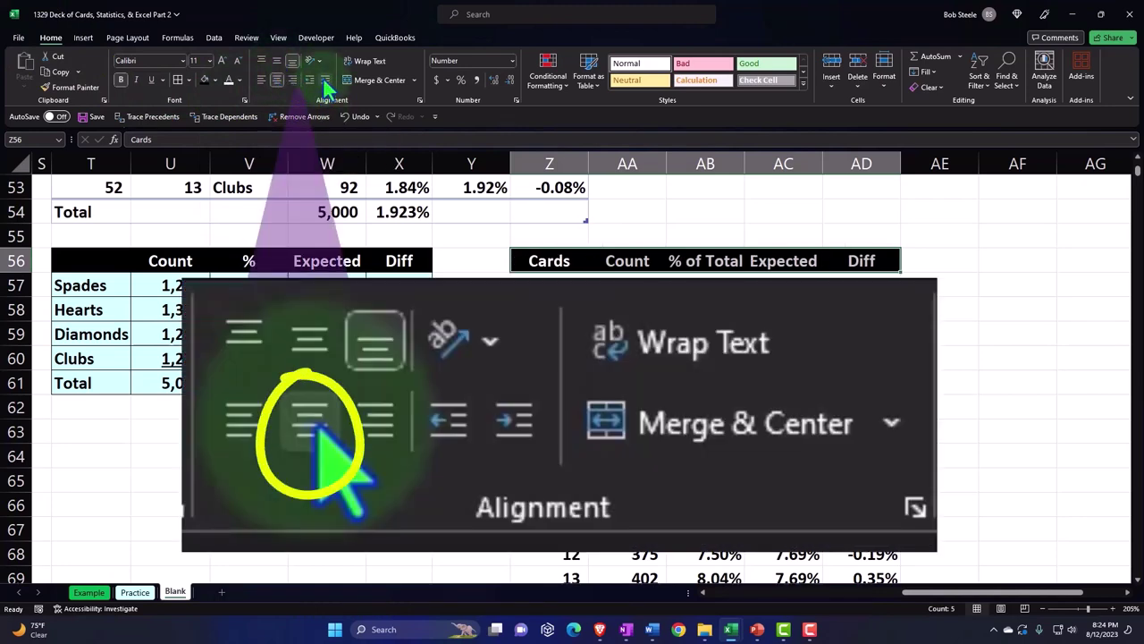
drag(544, 279, 851, 531)
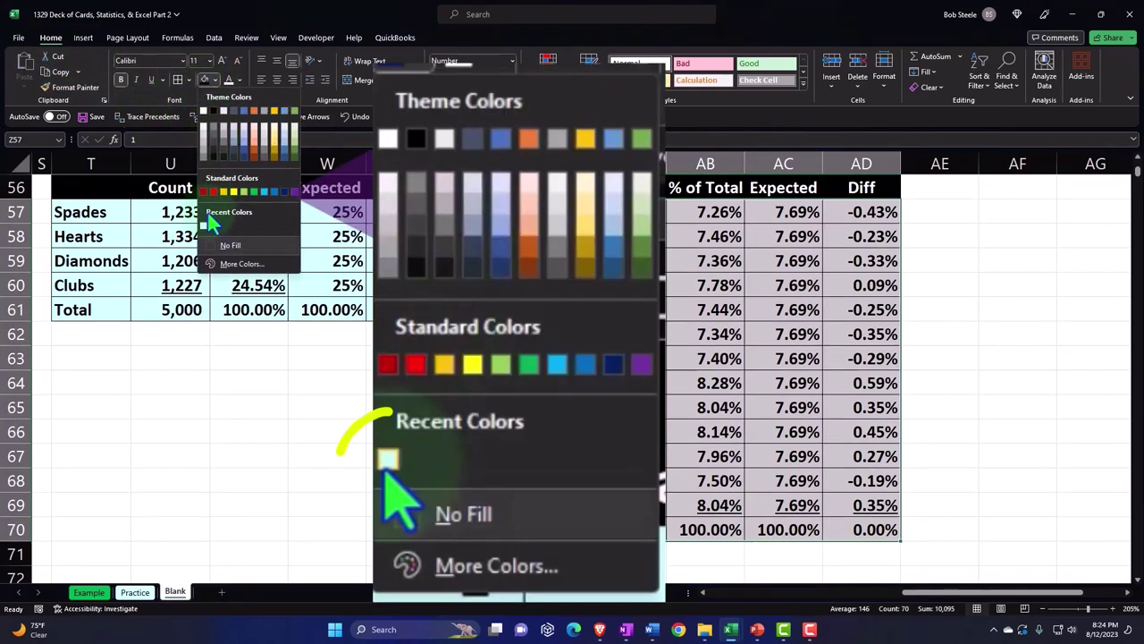
click(203, 225)
click(454, 447)
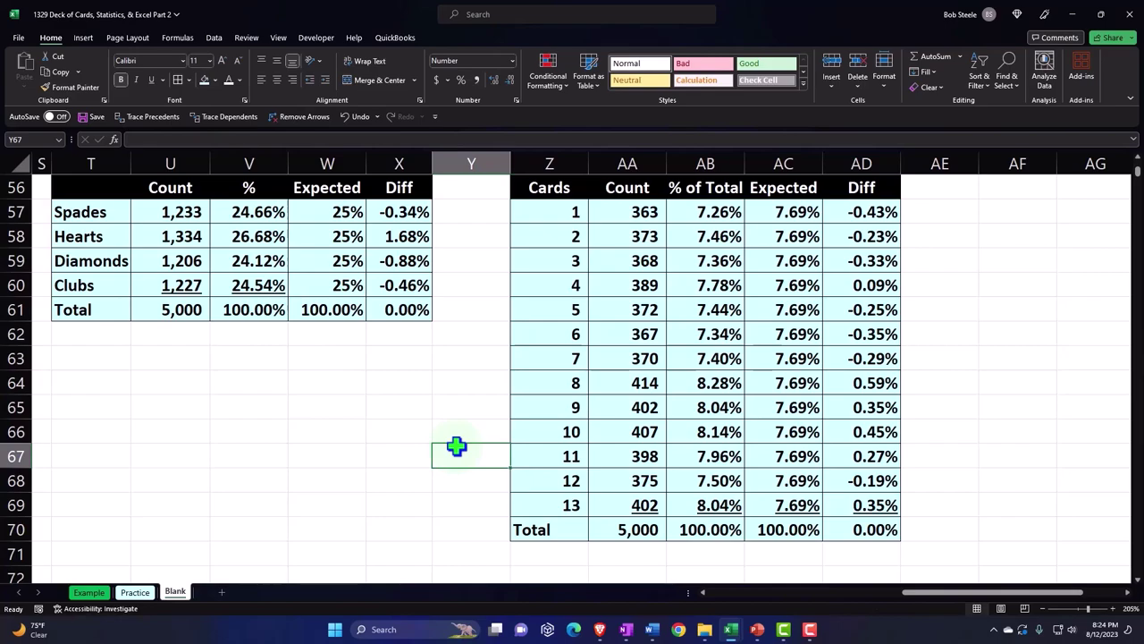
Examine the assigned card numbers, random draws and per-card results in the tables spanning columns L to Z.
scroll(456, 447, up, 18)
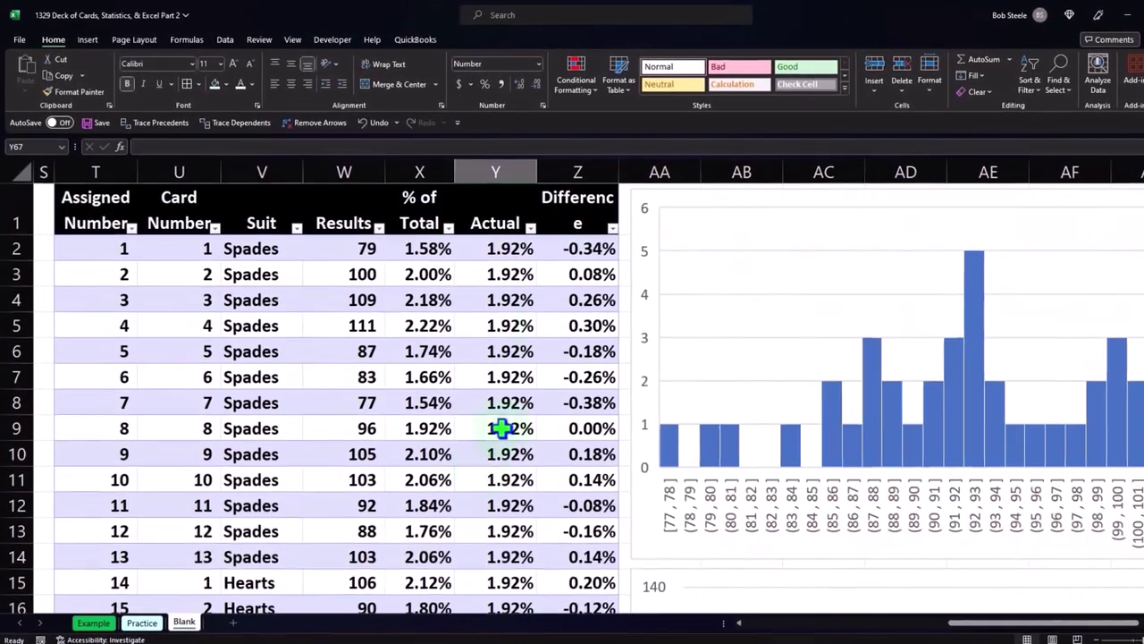
click(498, 301)
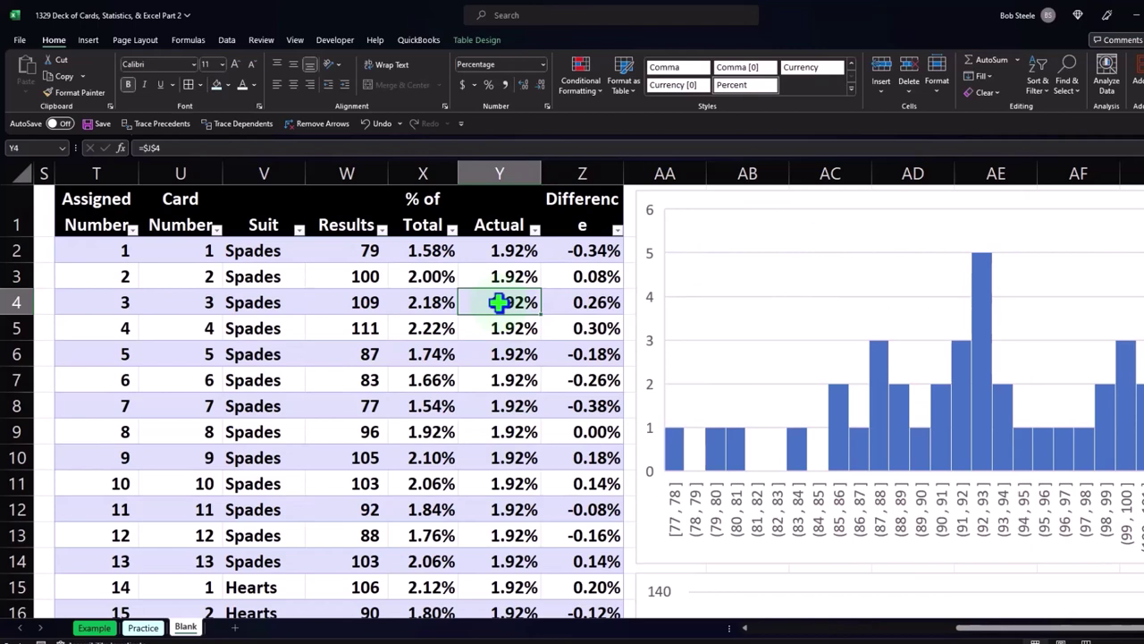
key(Left)
key(Left)
key(Left)
key(Left)
key(Left)
key(Left)
key(Left)
key(Left)
key(Left)
key(Left)
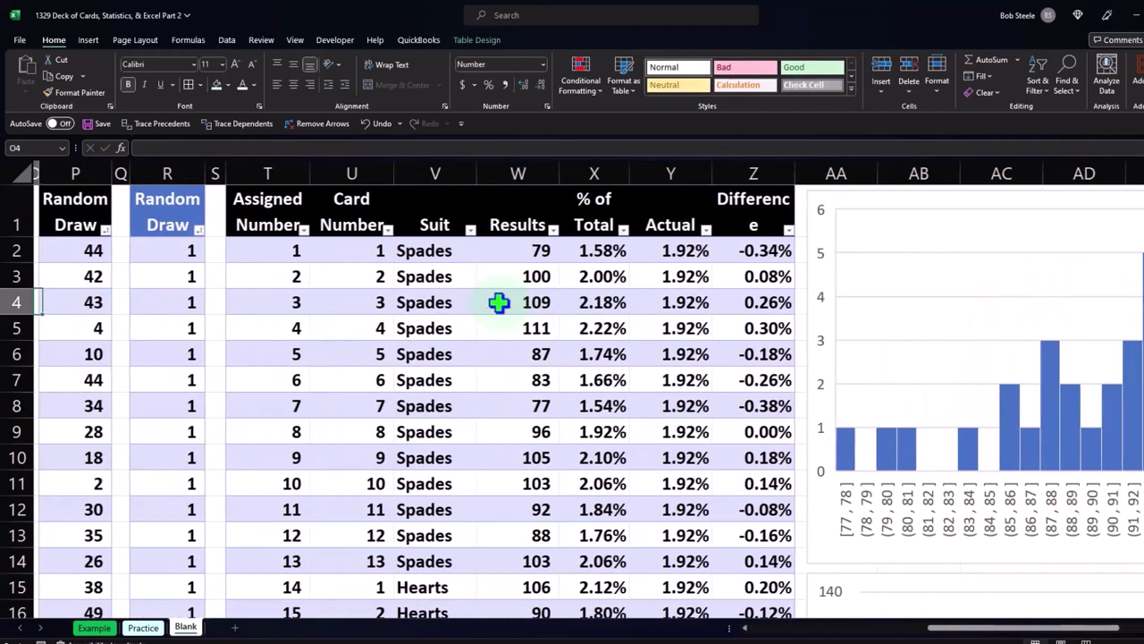
key(Left)
key(Left)
key(Left)
key(Left)
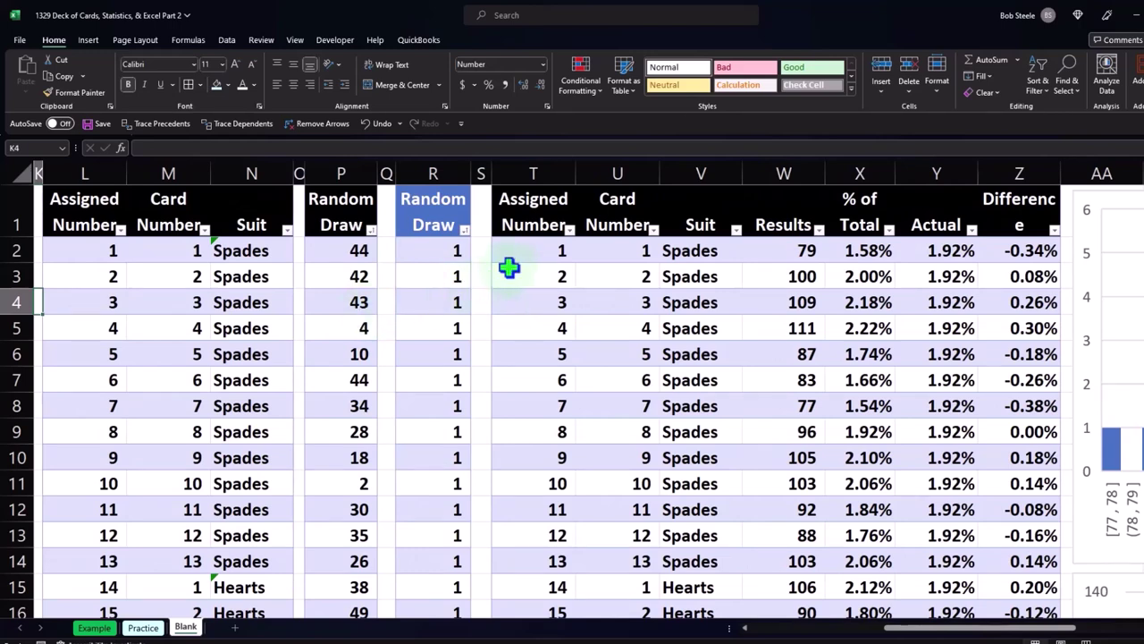
click(540, 354)
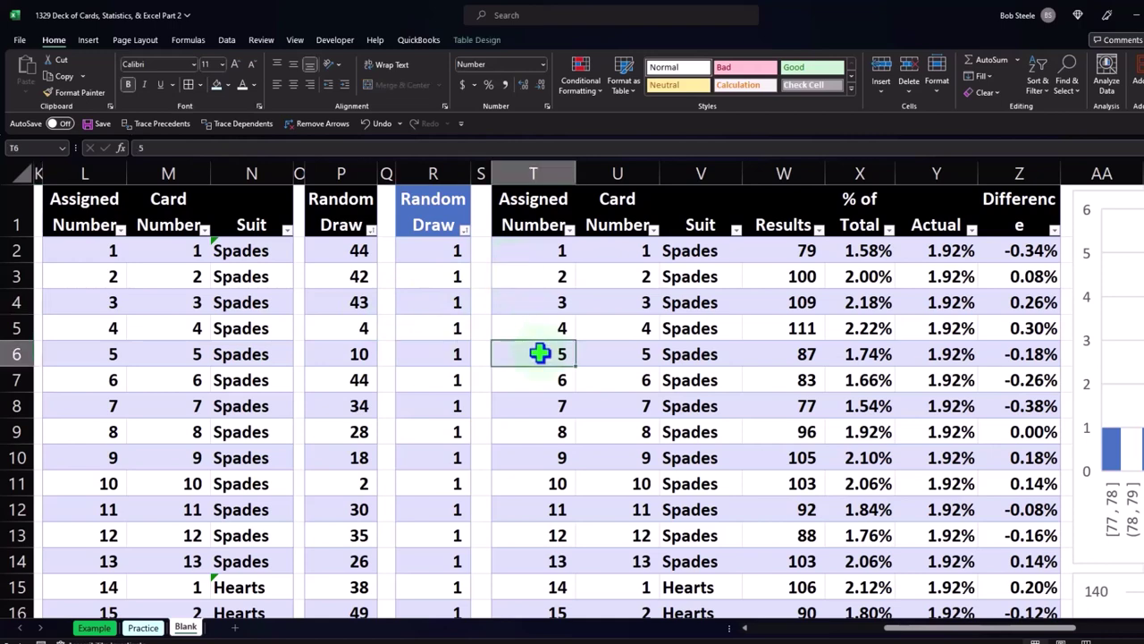
click(529, 255)
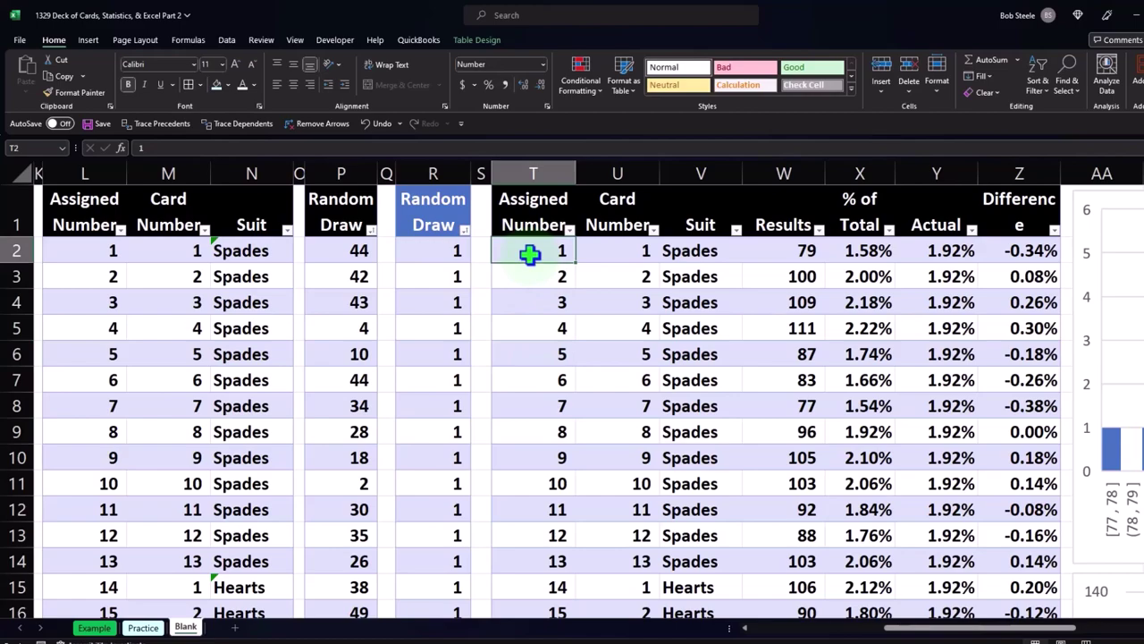
click(532, 348)
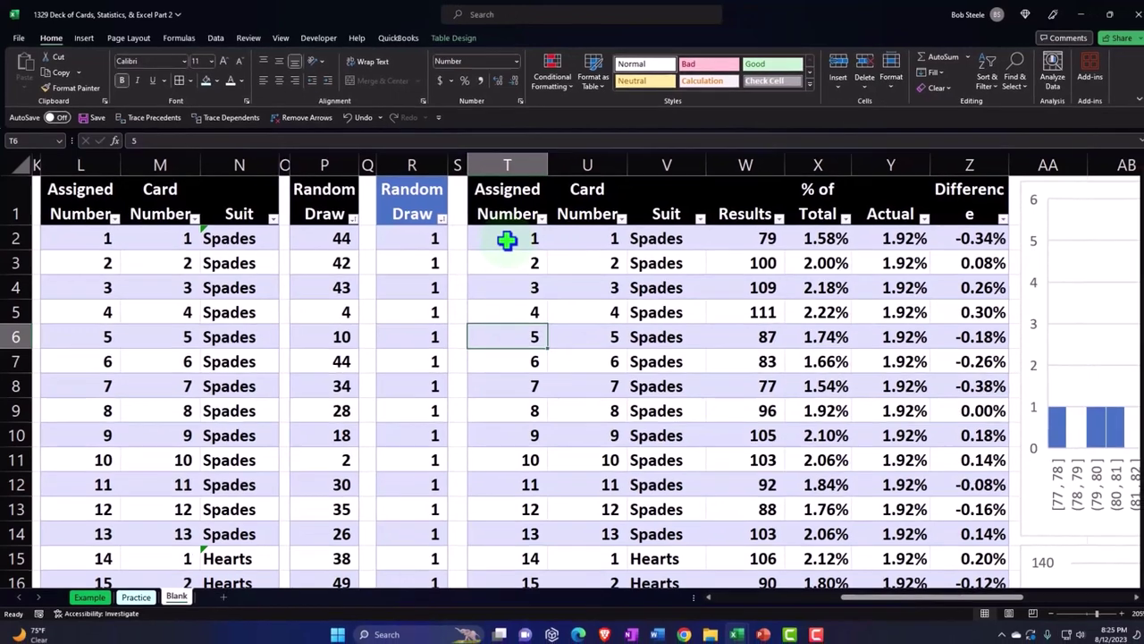
click(507, 239)
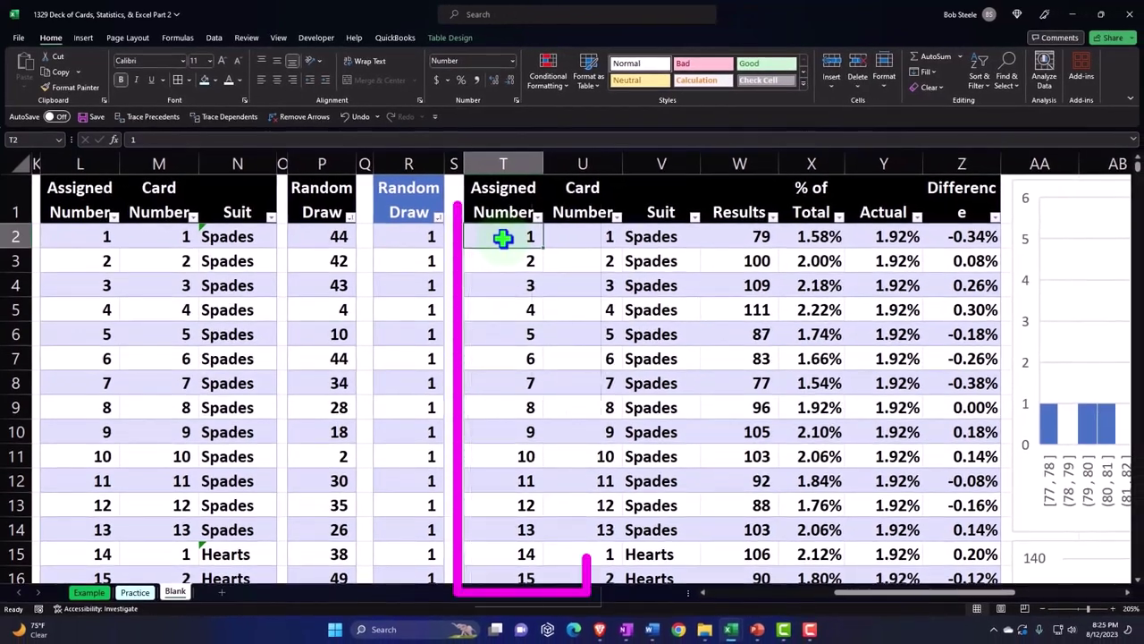
click(509, 287)
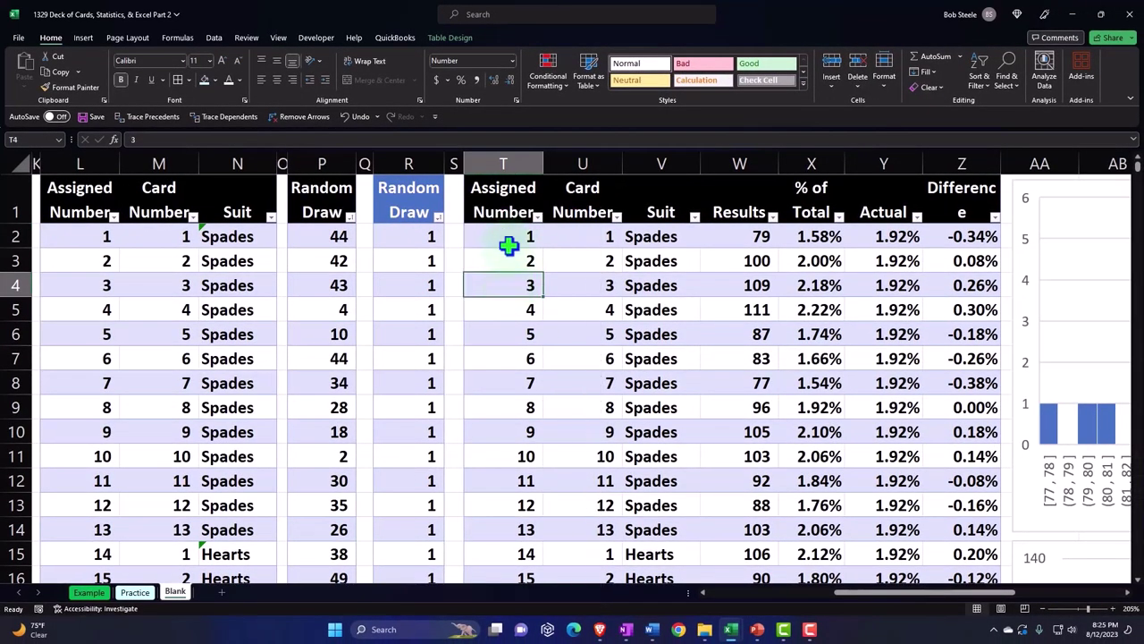
Re-enter the =RANDBETWEEN(1,52) formula in P5 to redraw the numbers and sort column P's Random Draw table smallest to largest.
click(322, 163)
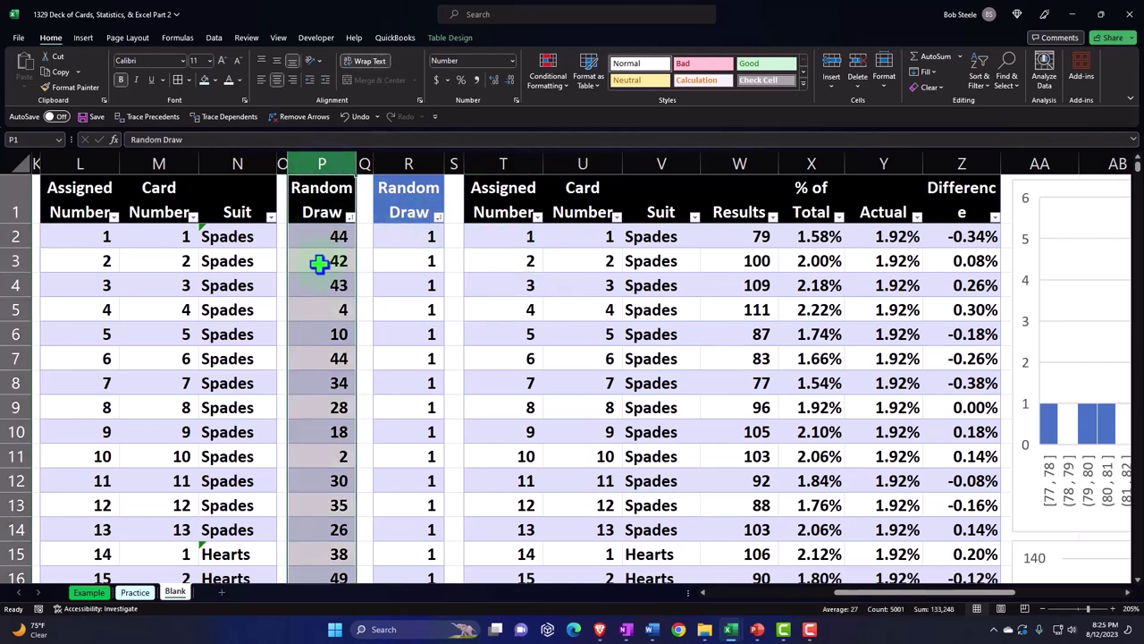
double_click(327, 303)
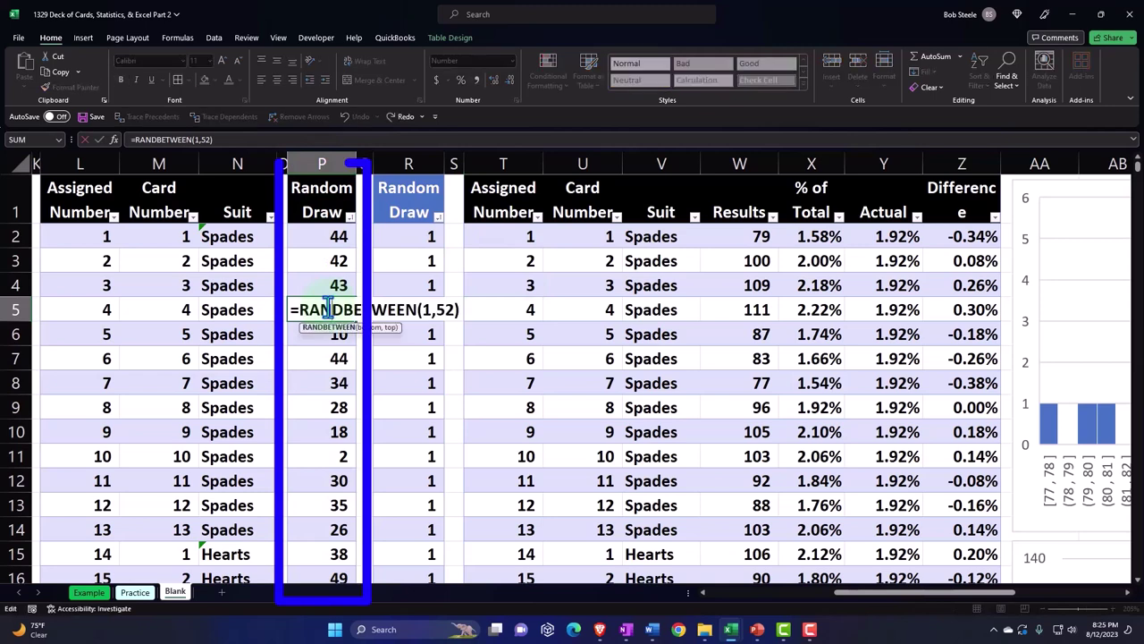
key(Return)
click(350, 217)
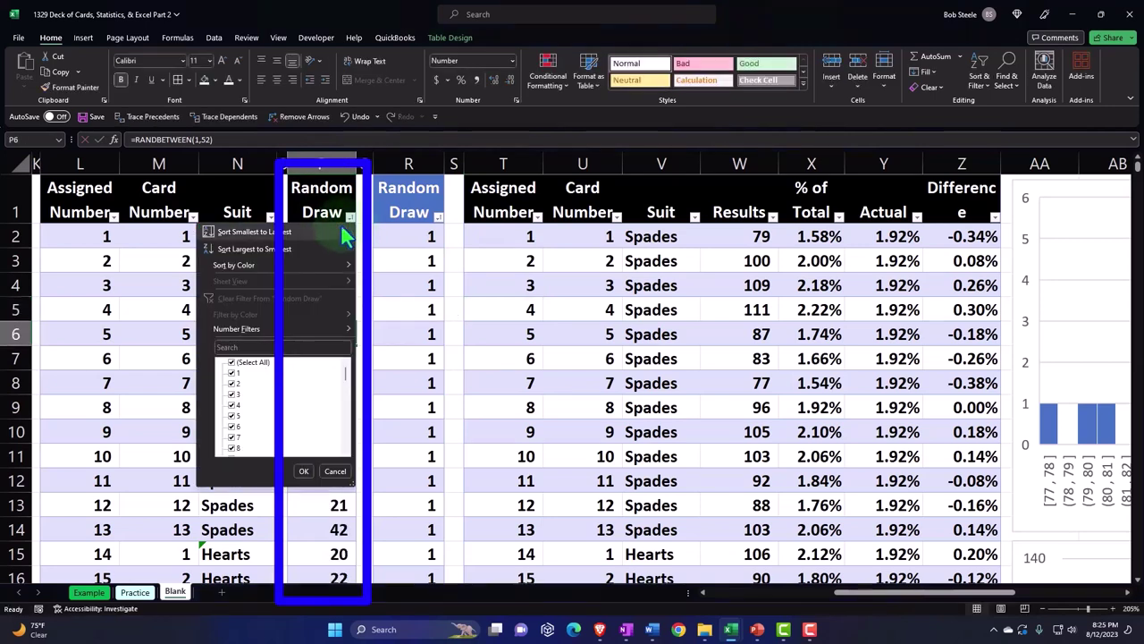
click(345, 235)
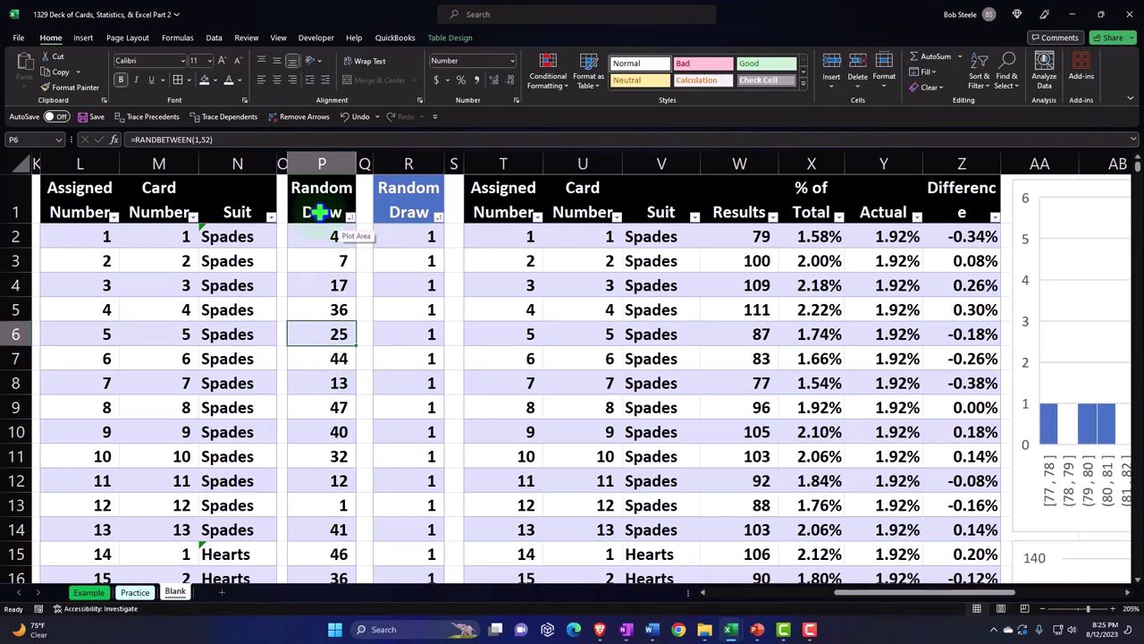
Copy the Random Draw column P and paste it as values only into column AN, starting at AN1.
click(321, 161)
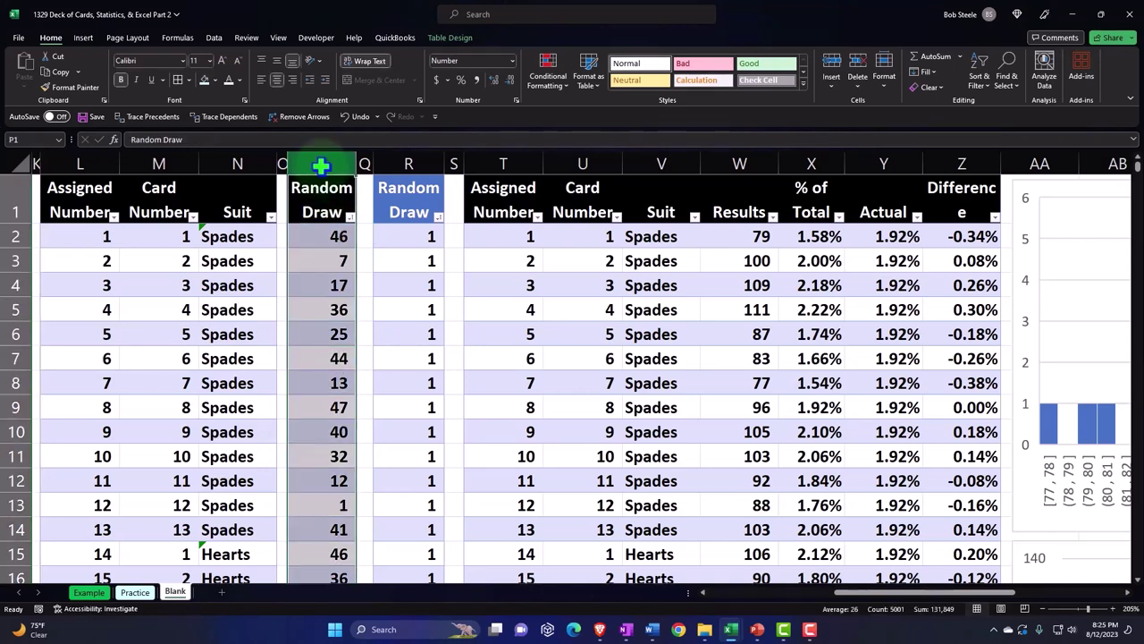
right_click(319, 258)
click(341, 303)
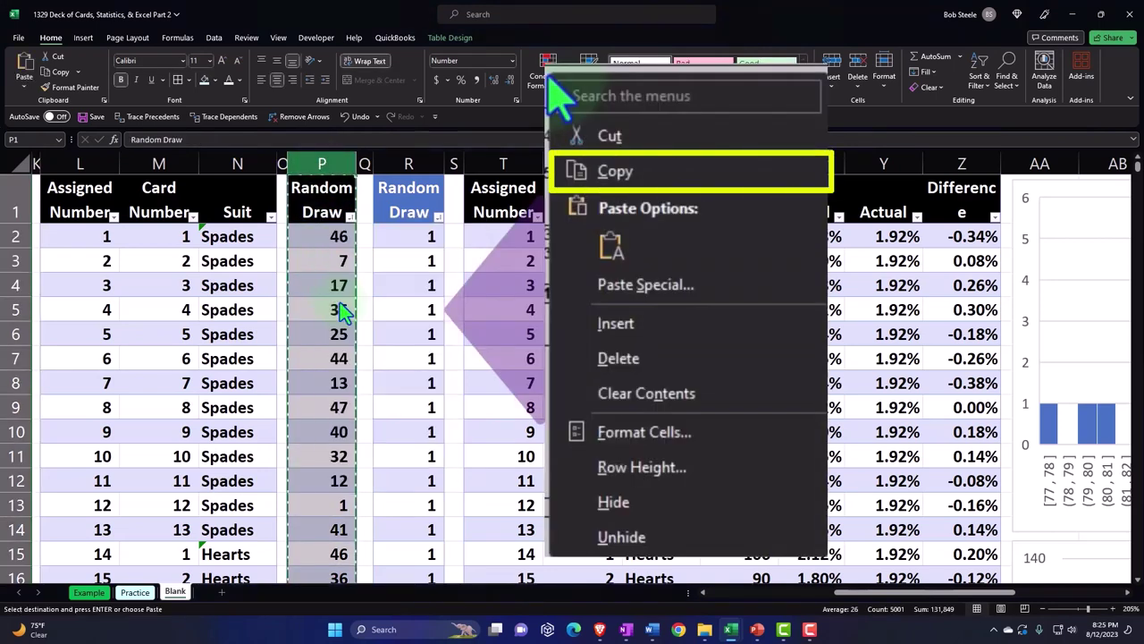
click(511, 265)
key(Right)
key(Right)
key(Right)
key(Right)
key(Right)
key(Right)
key(Right)
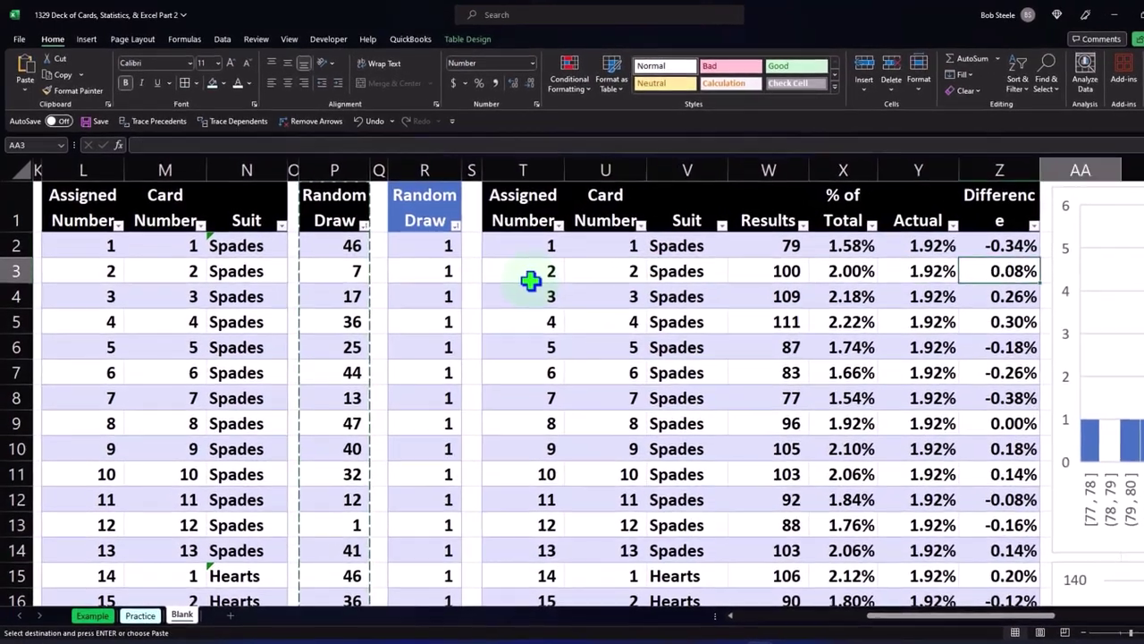
key(Right)
key(Right)
key(Right)
key(Right)
key(Right)
key(Right)
key(Right)
key(Right)
key(Right)
key(Right)
key(Right)
key(Right)
key(Right)
key(Right)
key(Right)
key(Right)
key(Right)
key(Right)
key(Right)
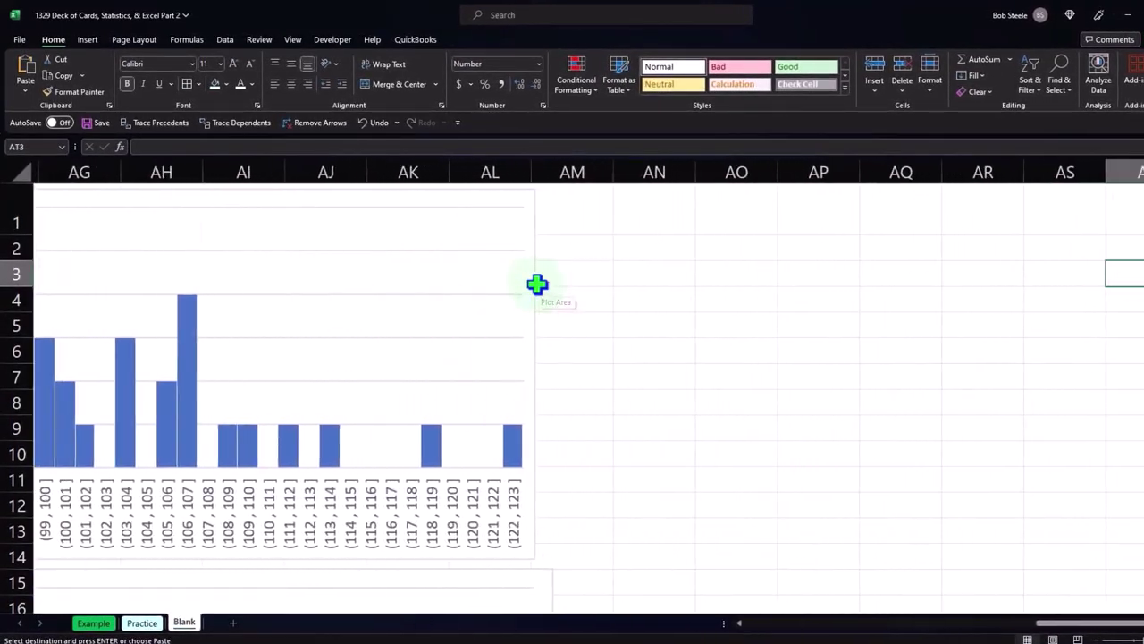
key(Right)
key(Right)
key(Right)
click(415, 213)
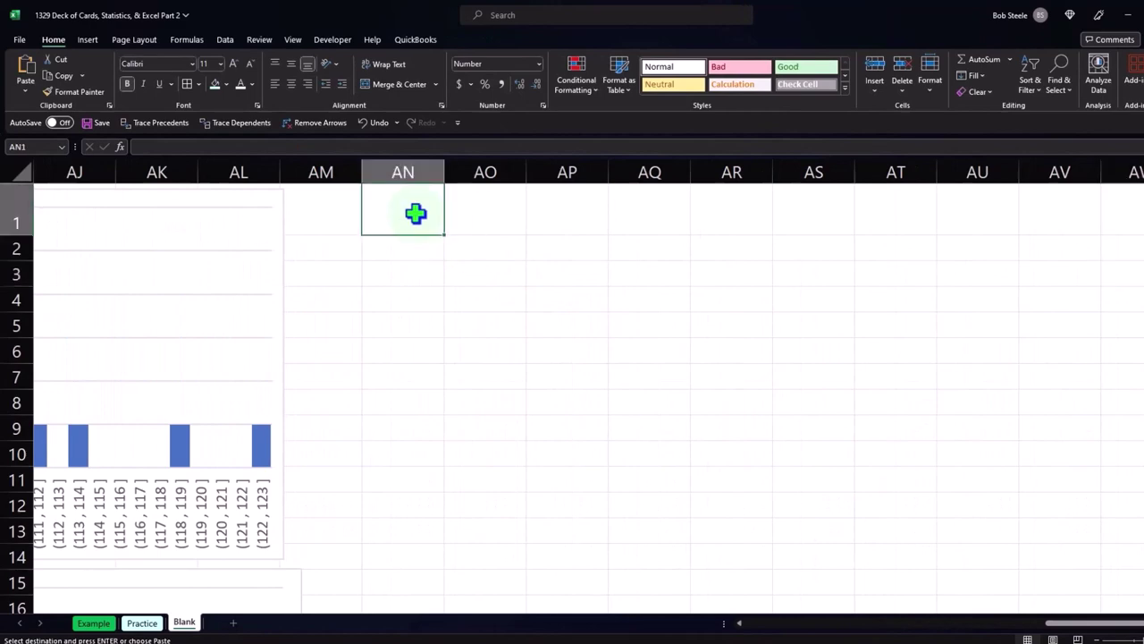
right_click(416, 212)
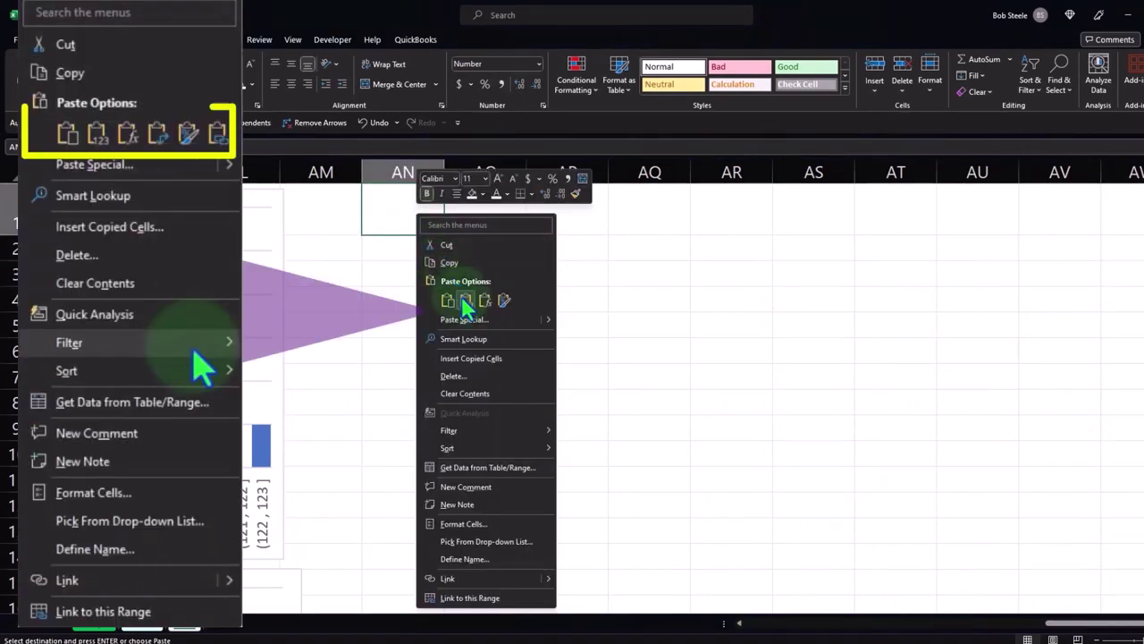
click(466, 304)
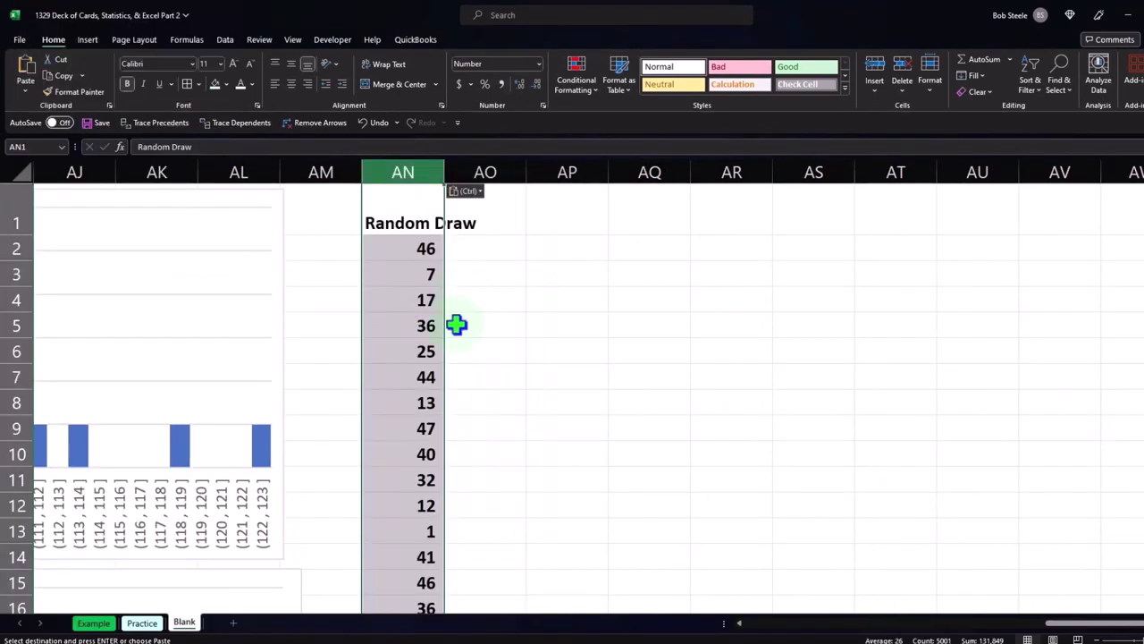
Convert the pasted Random Draw values in column AN into a table and narrow the column.
click(429, 415)
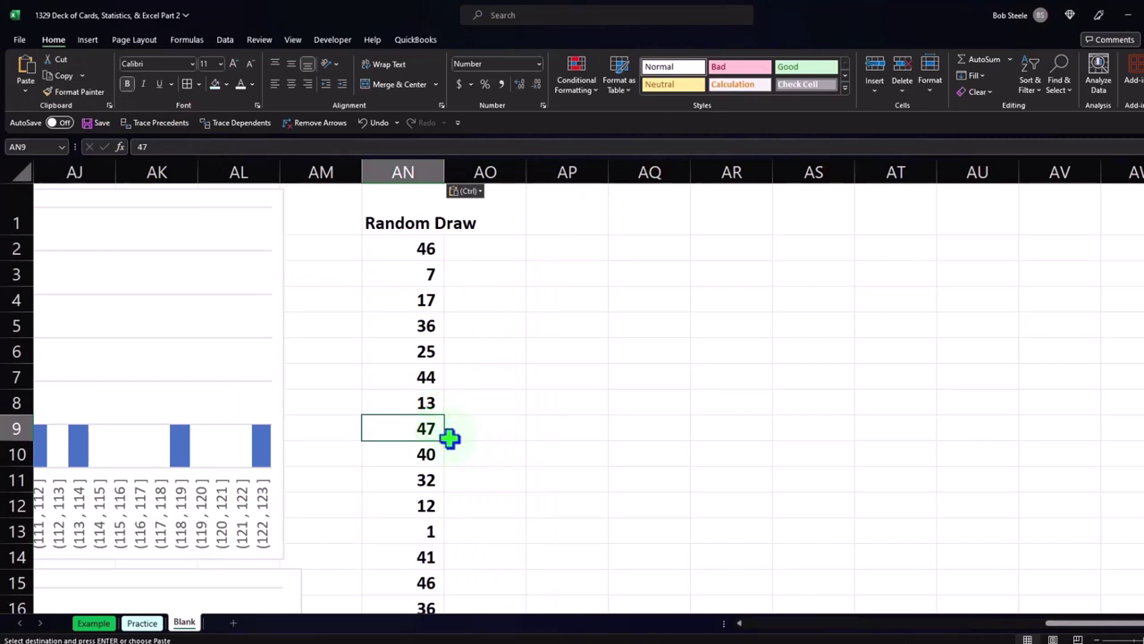
click(86, 41)
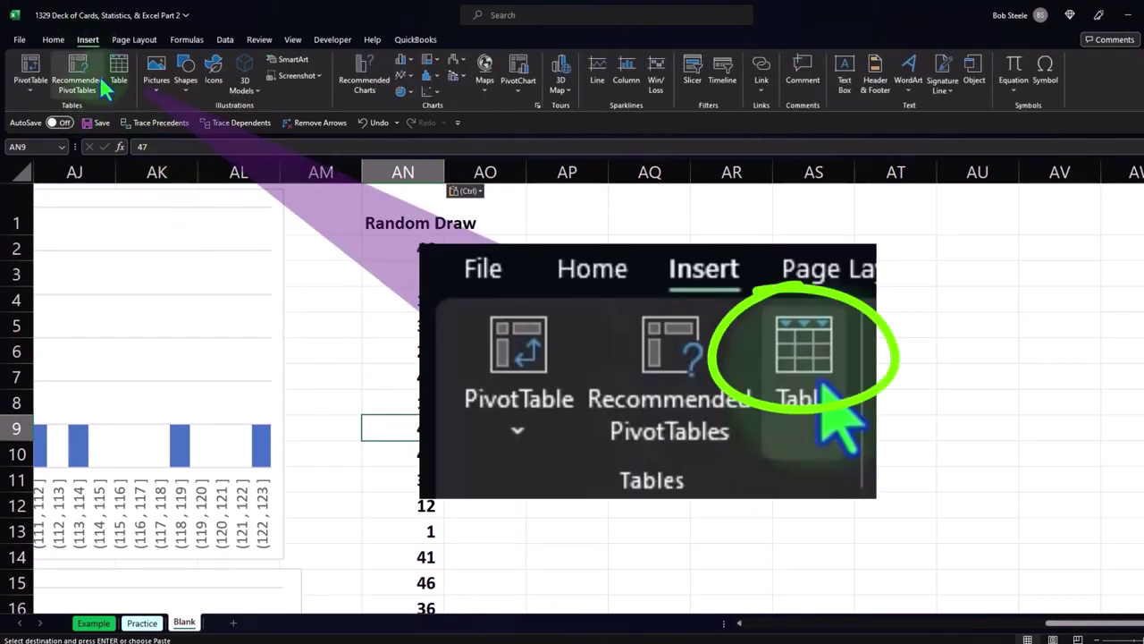
click(118, 71)
click(746, 366)
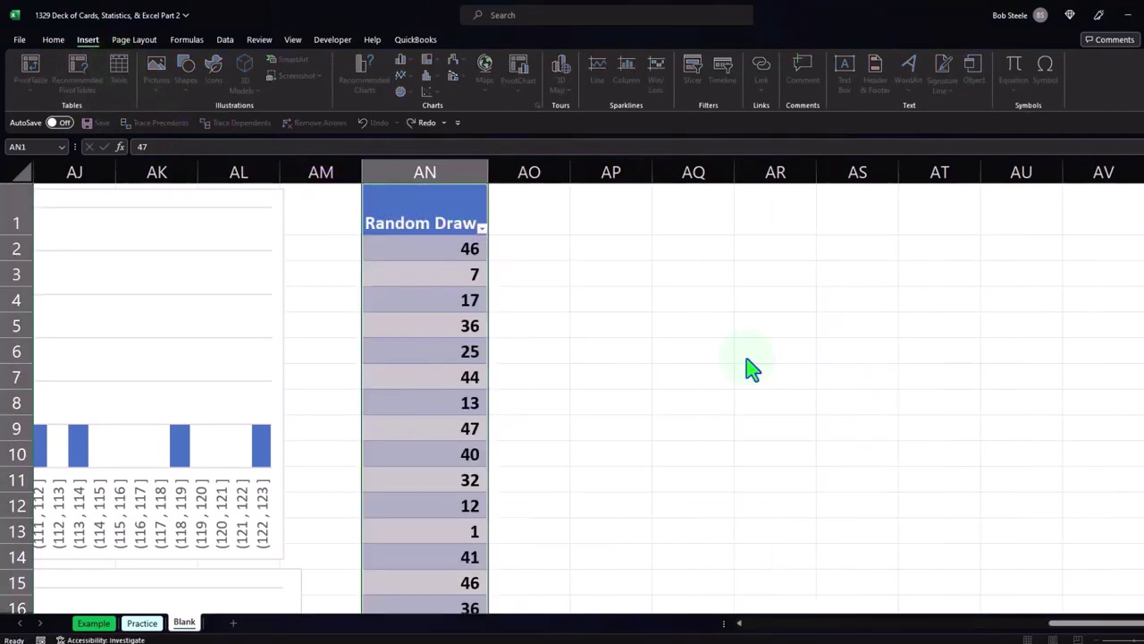
click(410, 203)
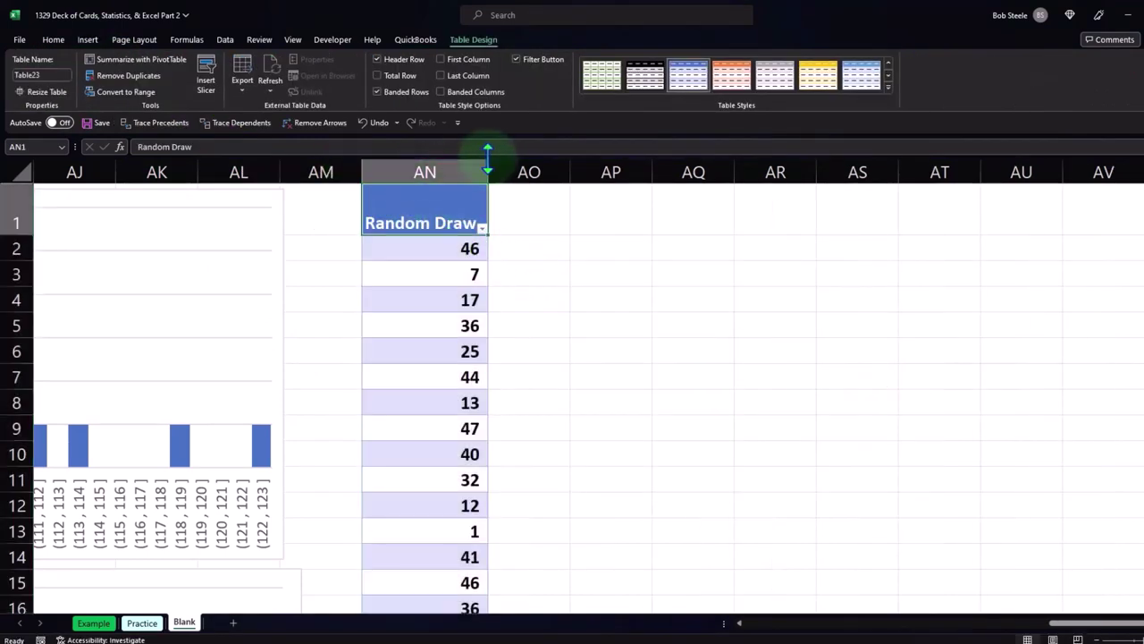
drag(488, 170, 439, 169)
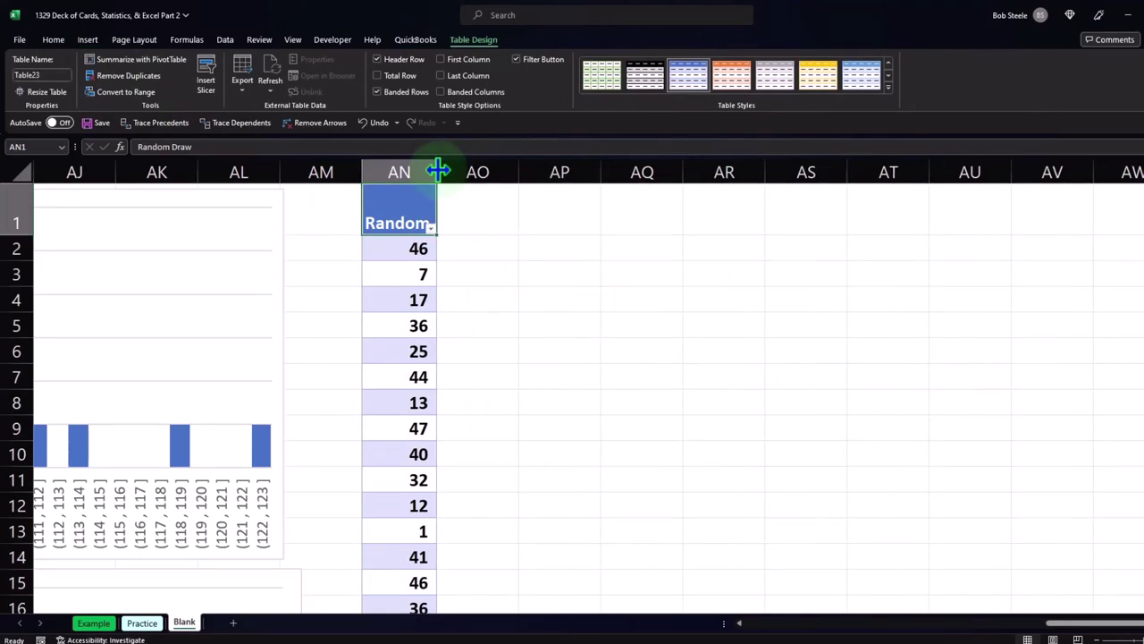
click(394, 183)
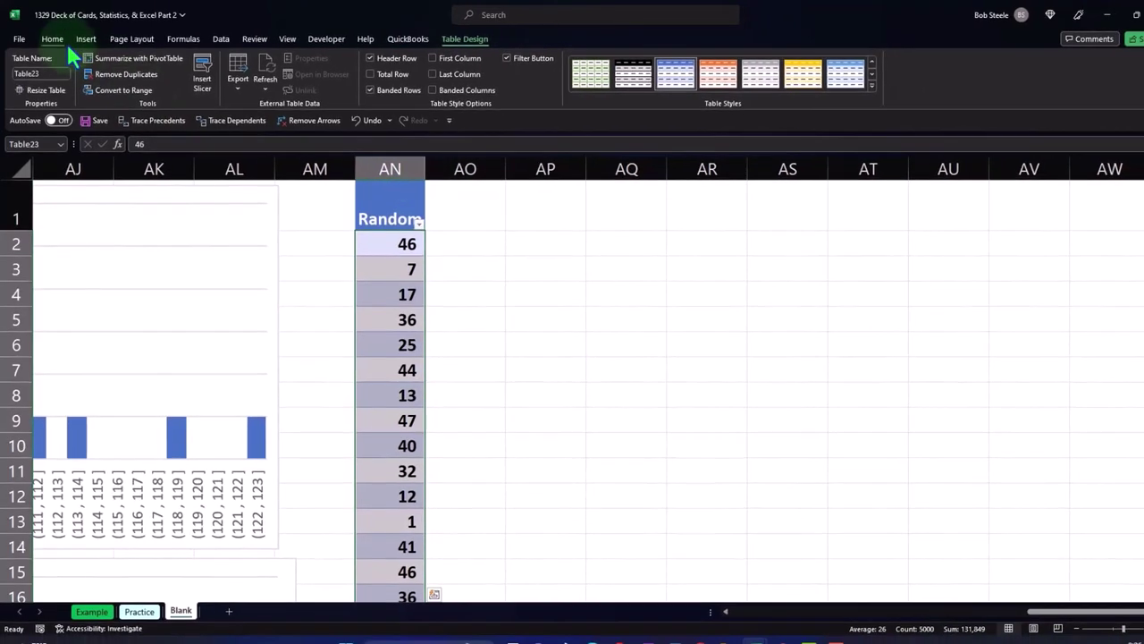
click(56, 38)
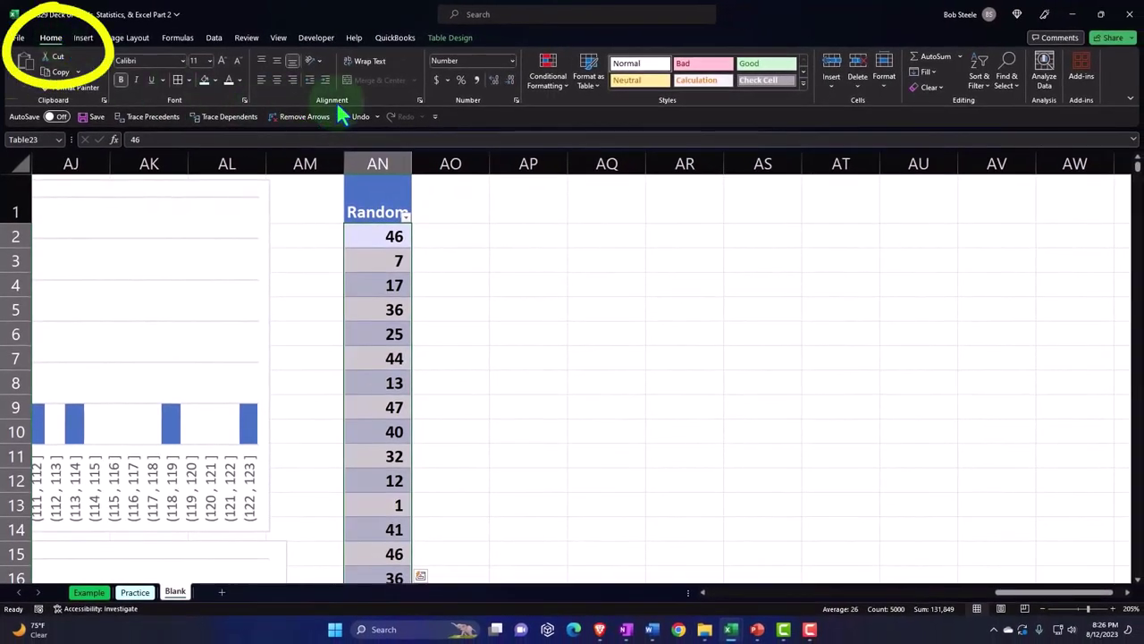
click(357, 62)
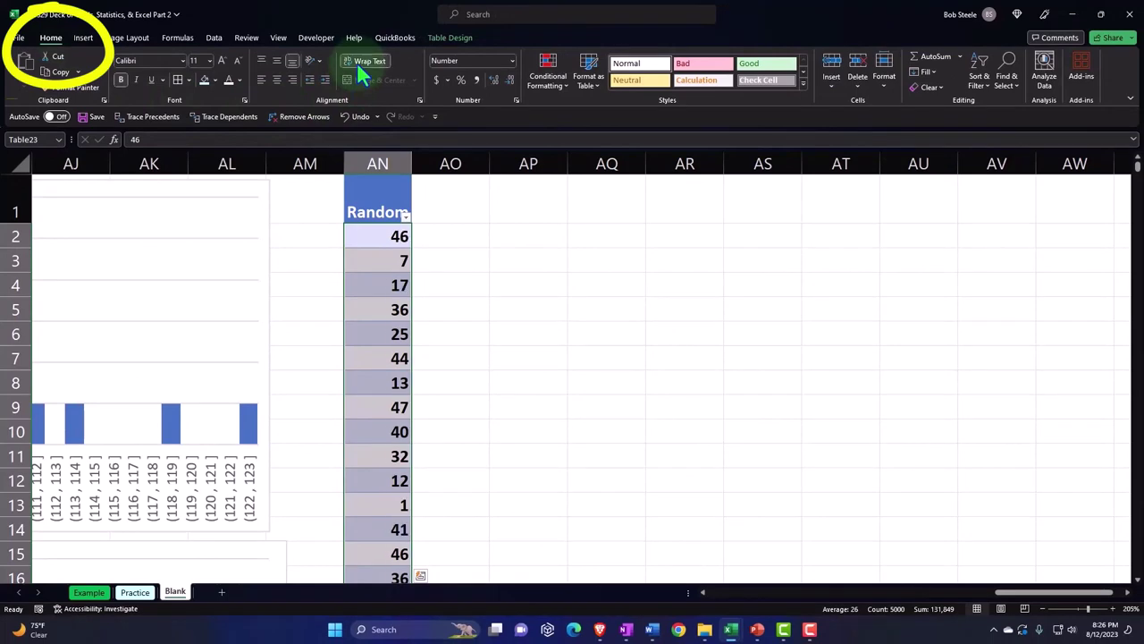
click(277, 79)
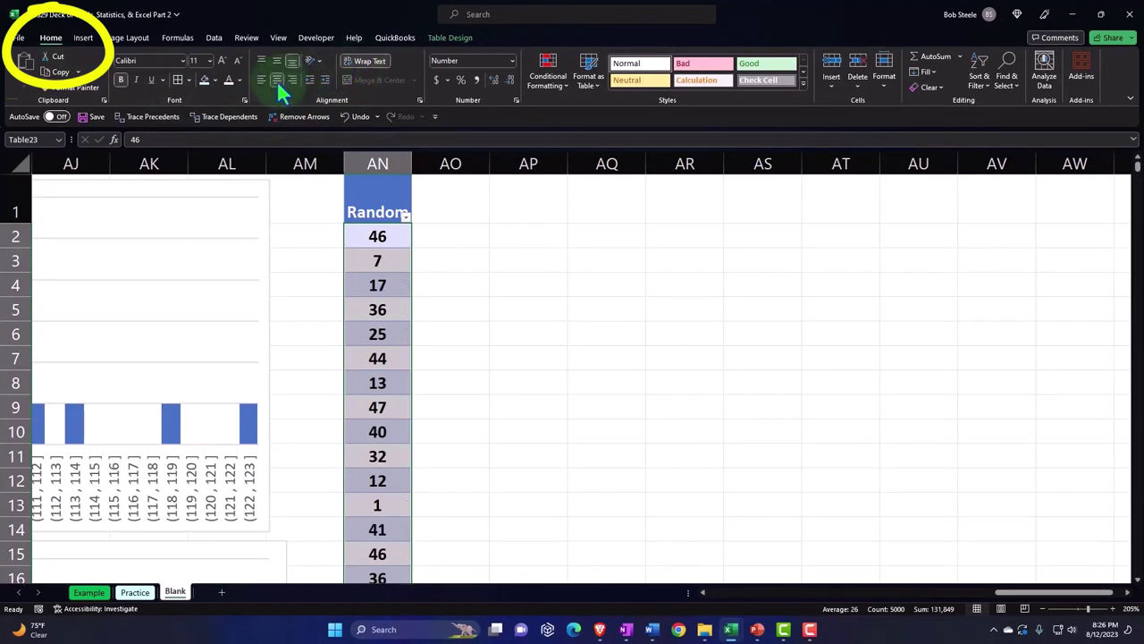
click(347, 120)
Wrap the text of the Random Draw header in AN1.
click(336, 198)
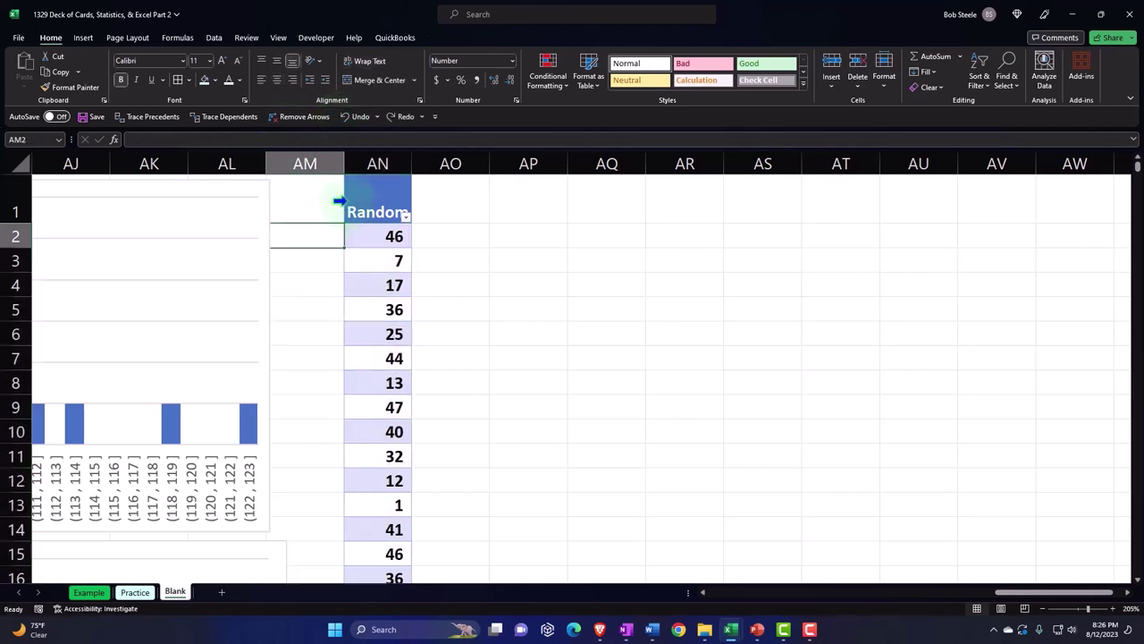
click(360, 197)
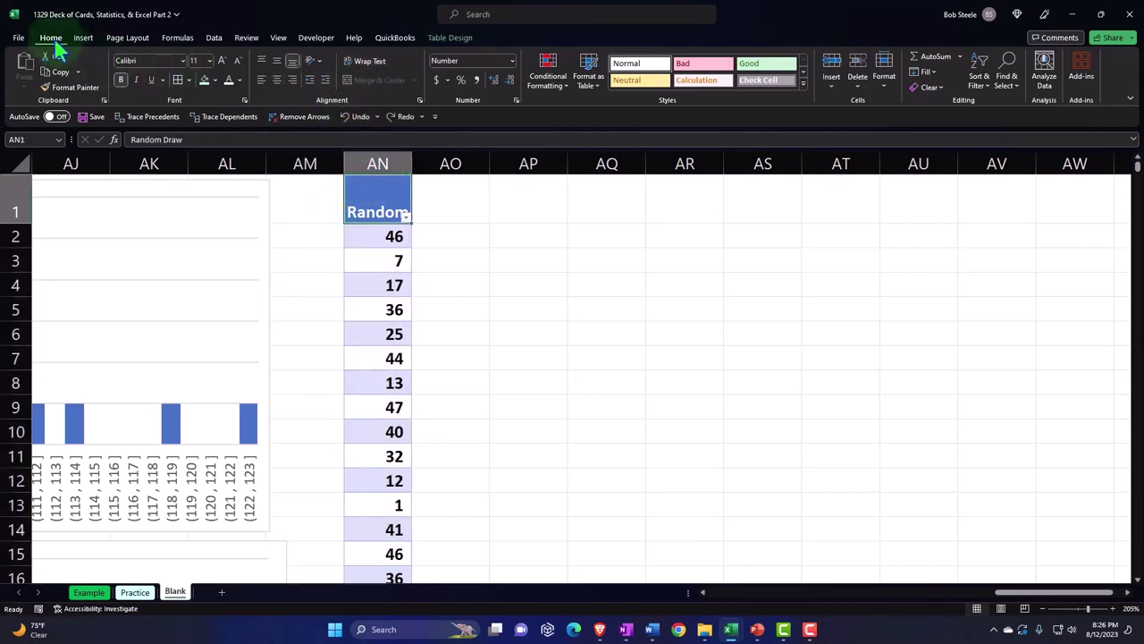
click(377, 65)
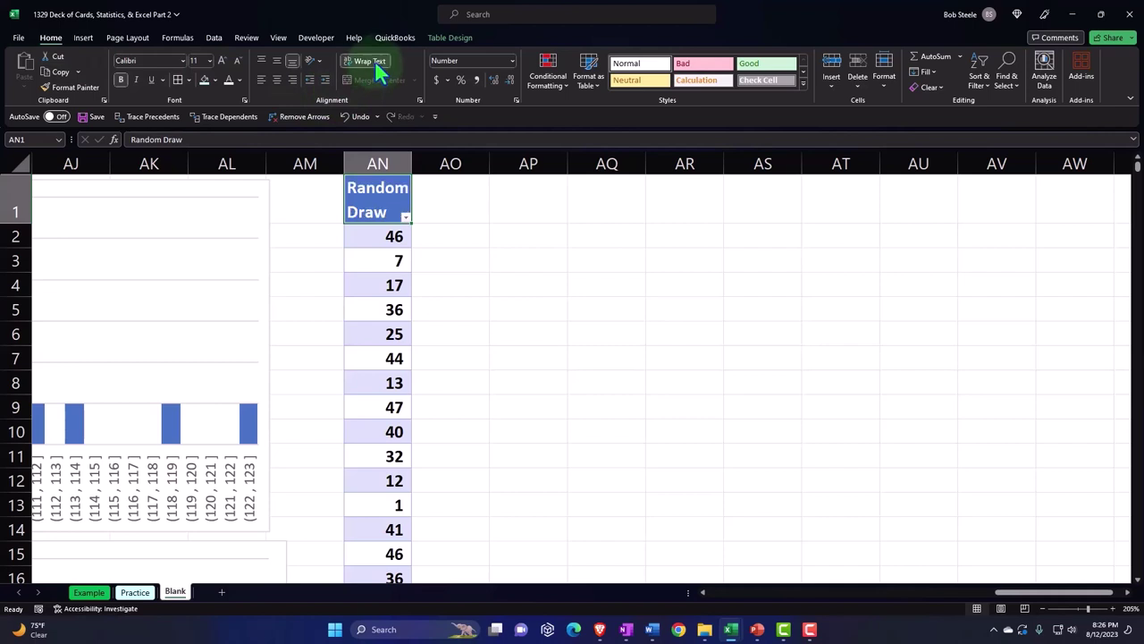
Center the Random Draw header in AN1.
click(277, 79)
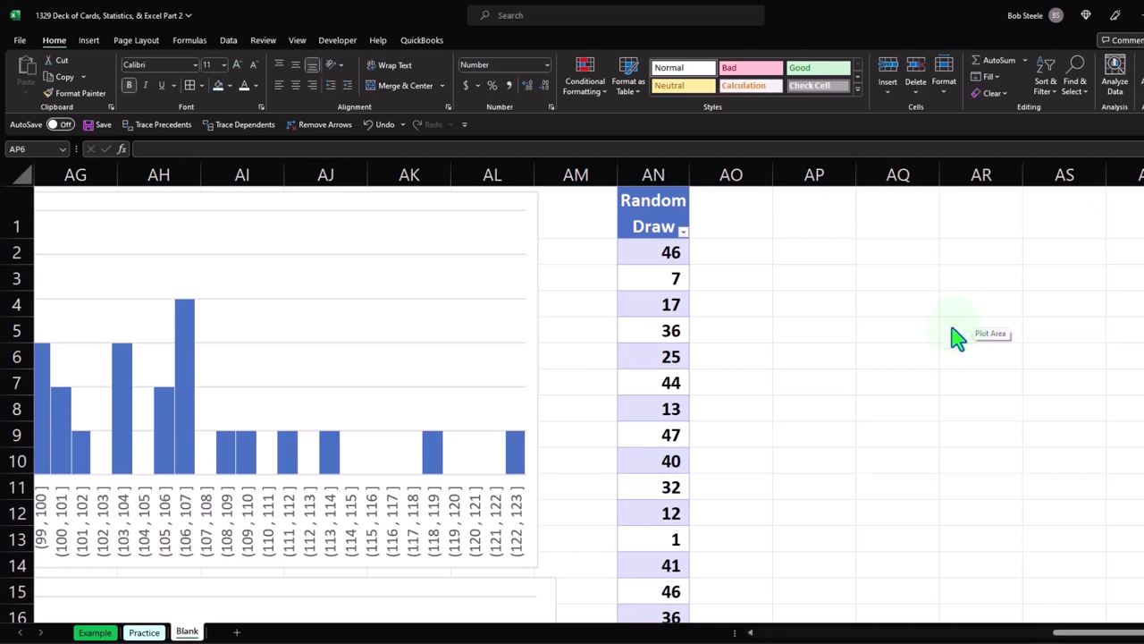
key(Escape)
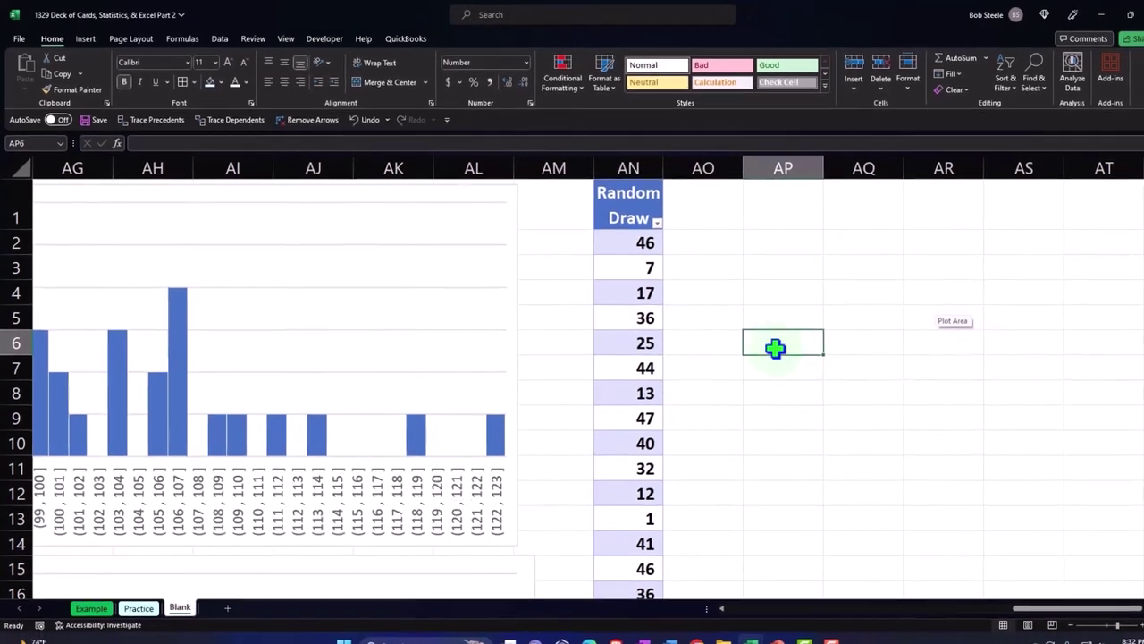
Review the card results table in columns T to Z, comparing the % of Total, Actual and Difference values for each assigned number.
click(625, 234)
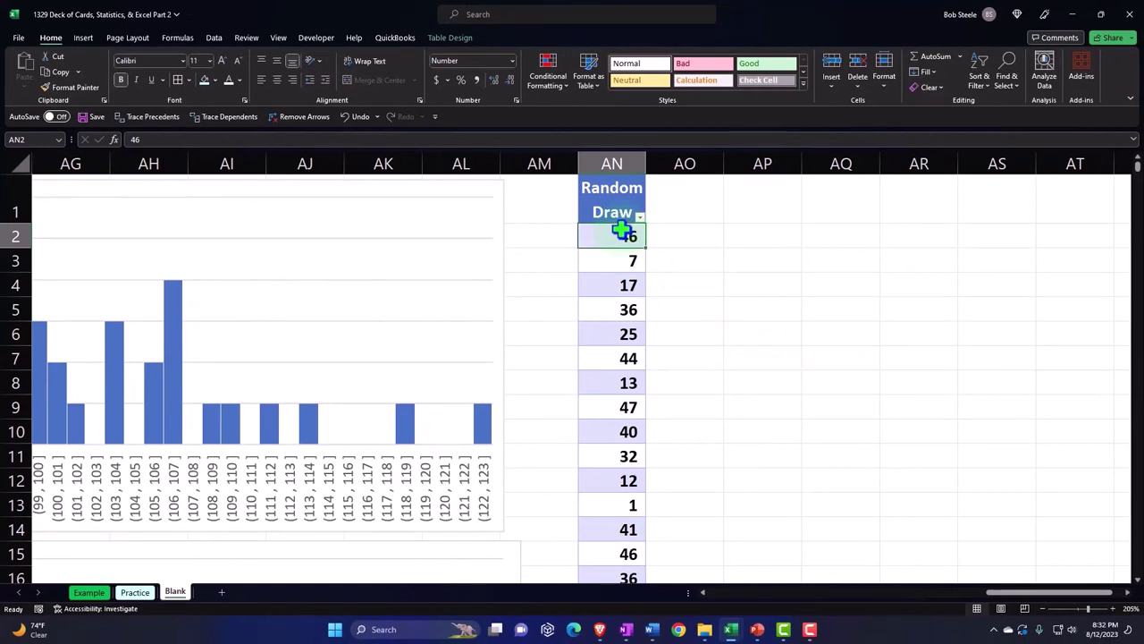
key(Left)
key(Left)
key(Left)
key(Left)
key(Left)
key(Left)
key(Left)
key(Left)
key(Left)
key(Left)
key(Left)
key(Left)
key(Left)
key(Left)
key(Left)
key(Left)
key(Left)
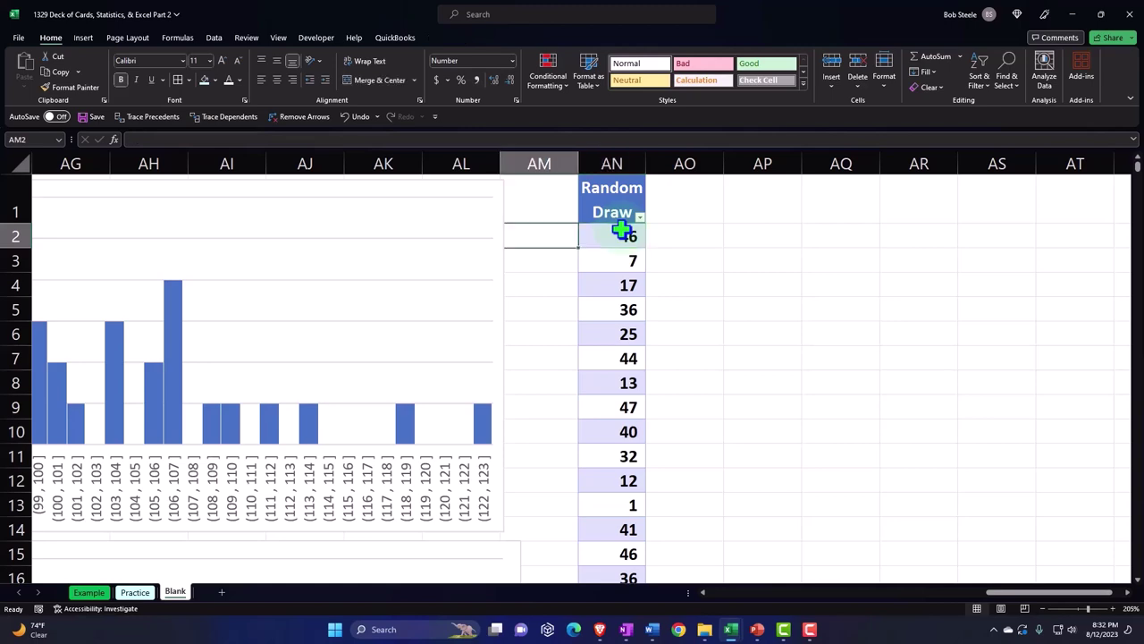
key(Left)
key(Left)
key(Left)
key(Left)
key(Left)
key(Left)
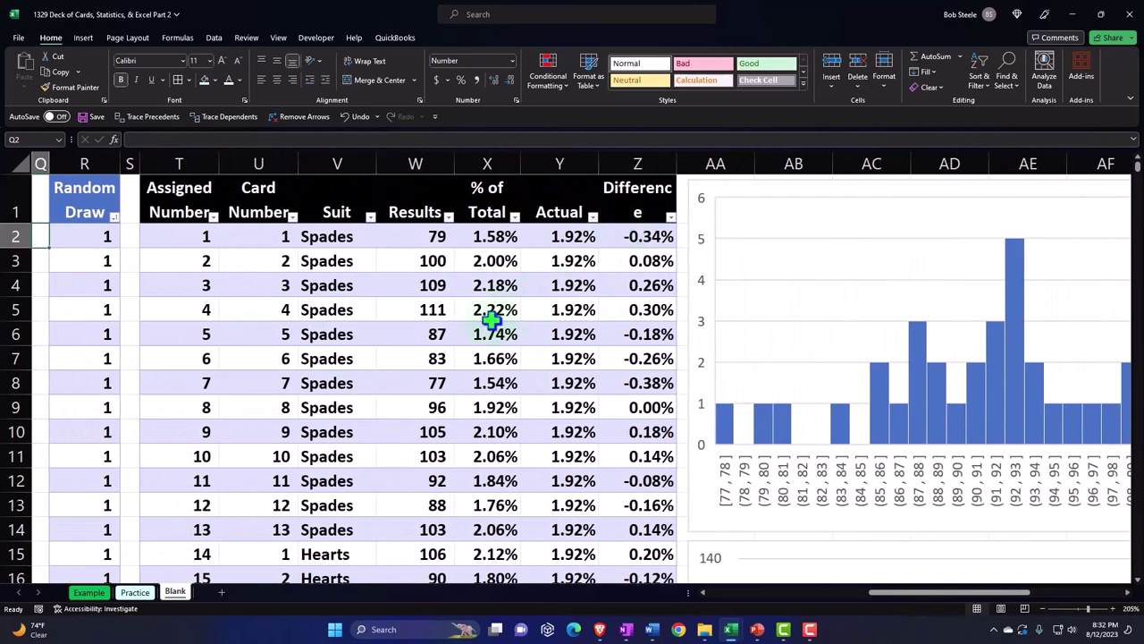
scroll(392, 362, down, 3)
scroll(392, 362, down, 4)
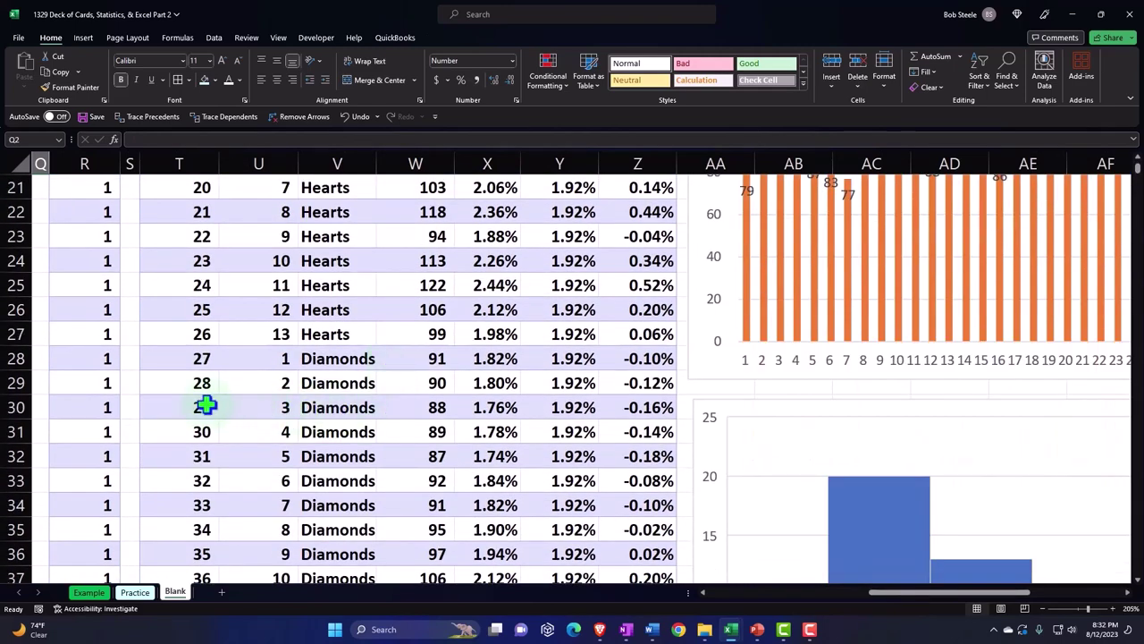
scroll(429, 417, up, 7)
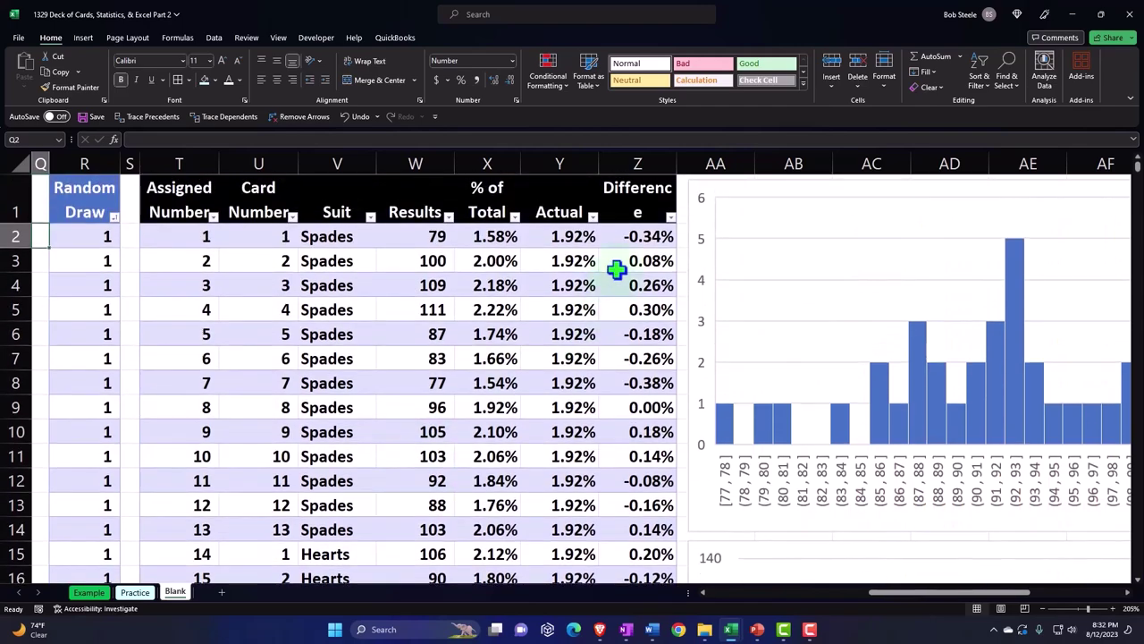
Replace every 29 with 1 in column AN's Random Draw table.
click(617, 266)
key(Right)
key(Right)
key(Right)
key(Right)
key(Right)
key(Right)
key(Right)
key(Right)
key(Right)
key(Right)
key(Right)
key(Right)
key(Right)
key(Right)
key(Right)
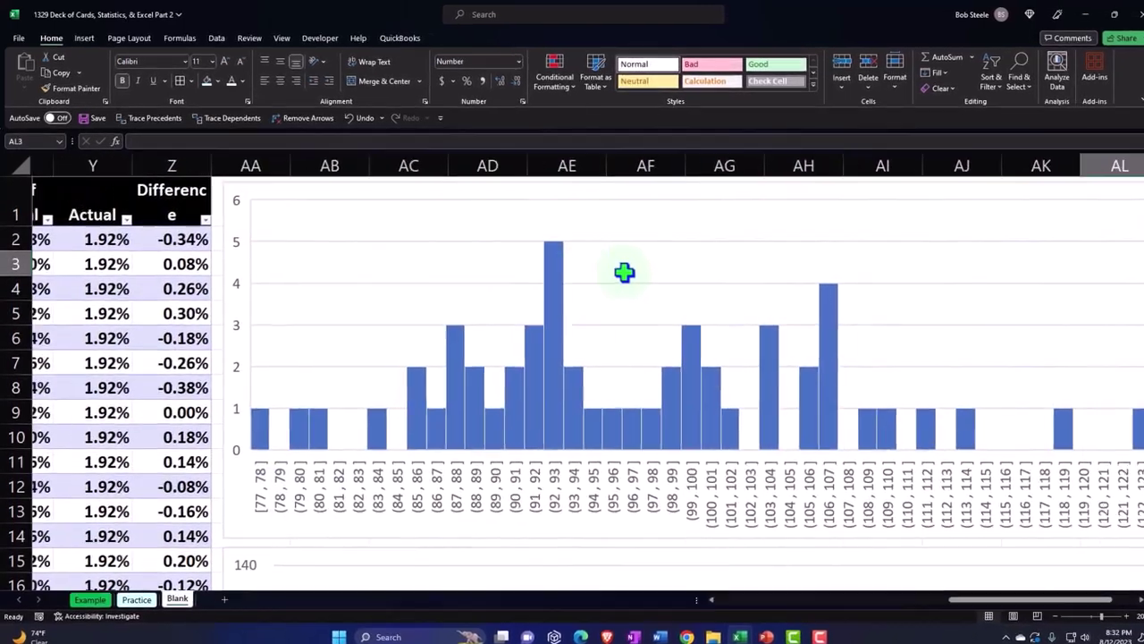
key(Right)
key(Right)
key(Right)
key(Right)
key(Right)
key(Right)
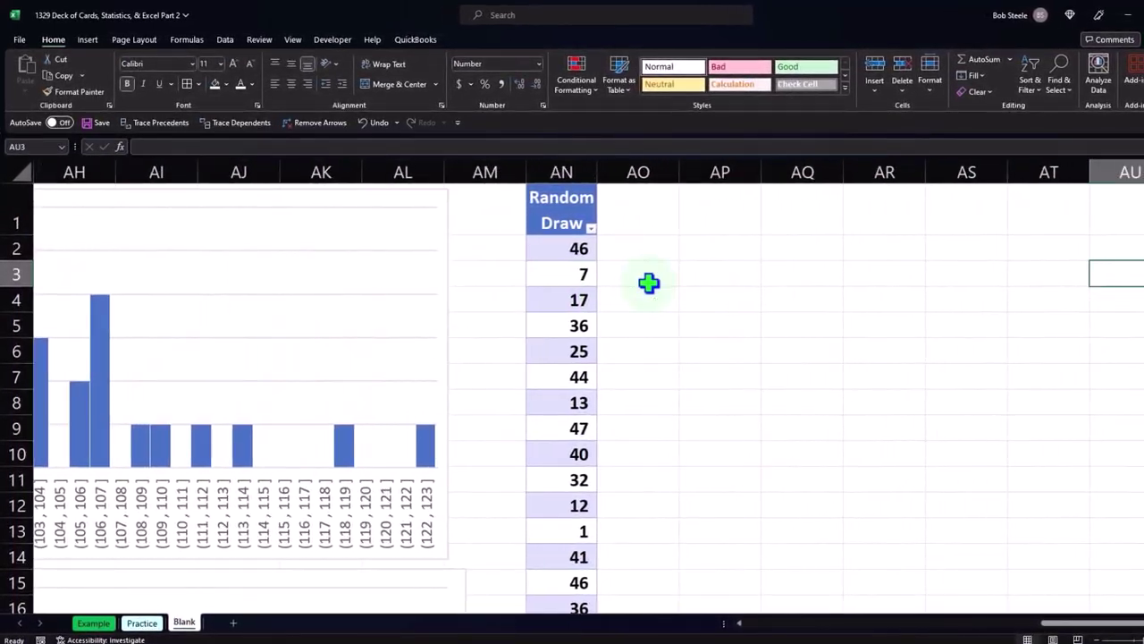
click(564, 183)
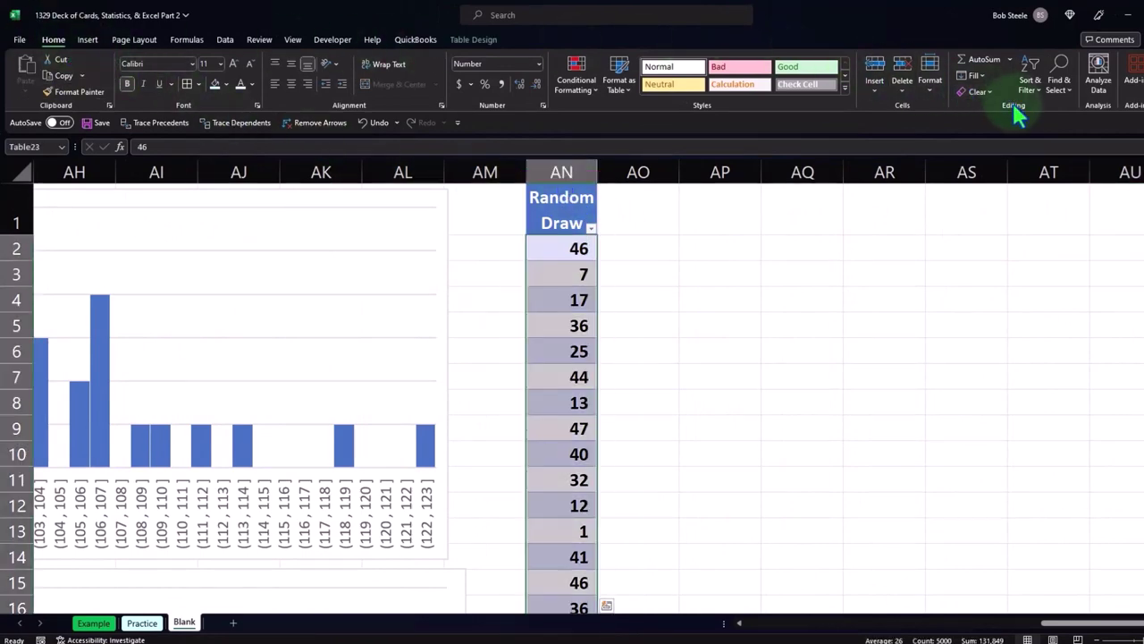
click(1060, 87)
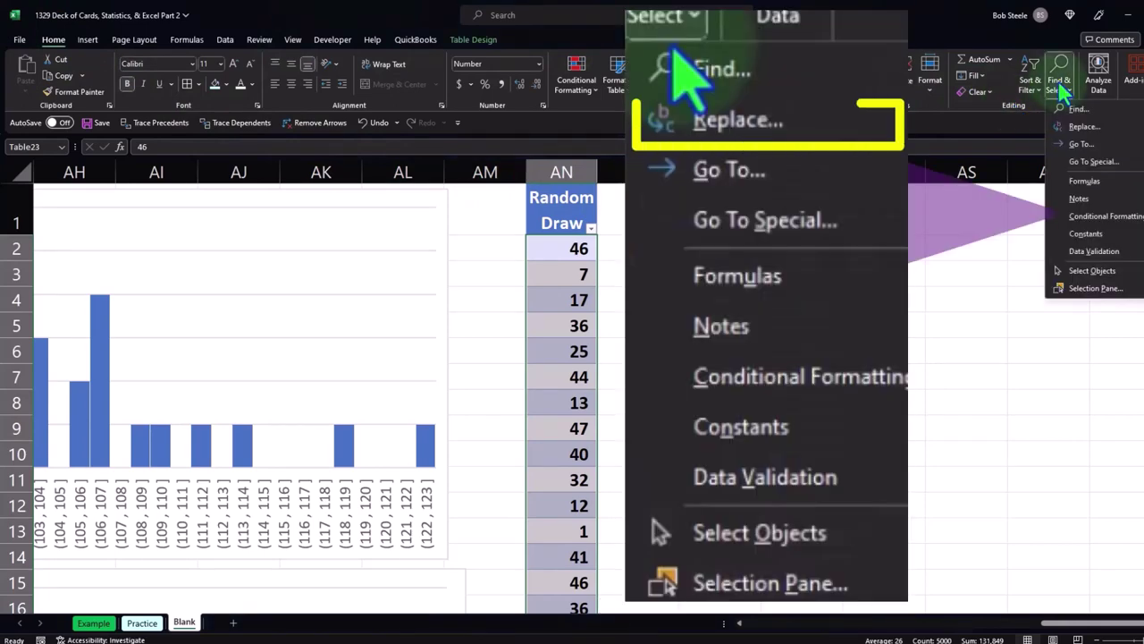
click(1077, 127)
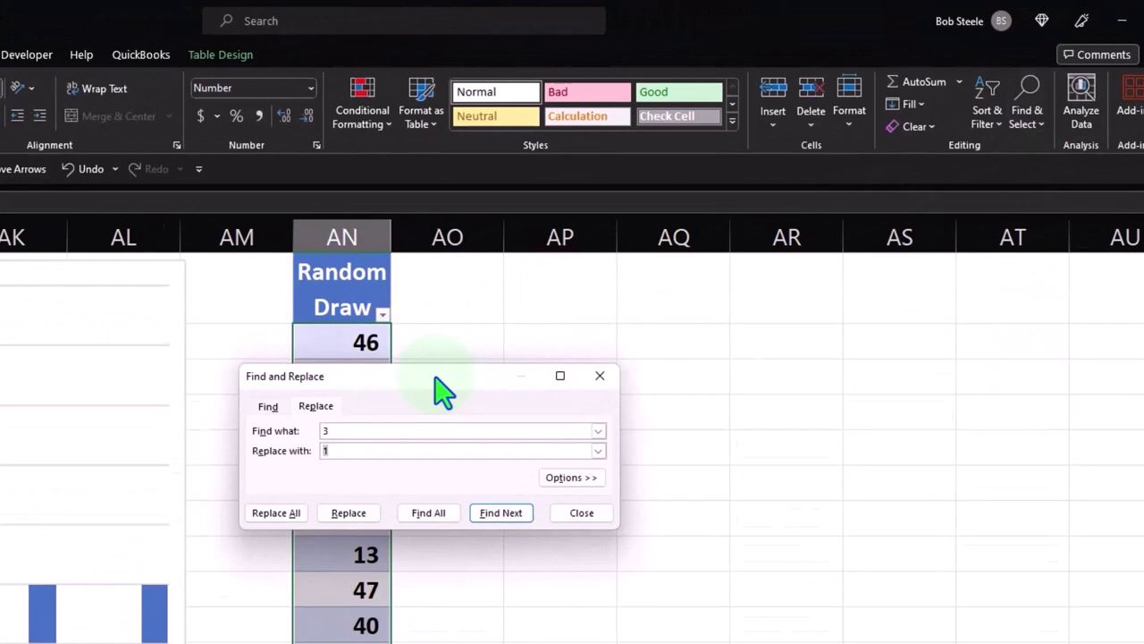
drag(436, 376, 729, 330)
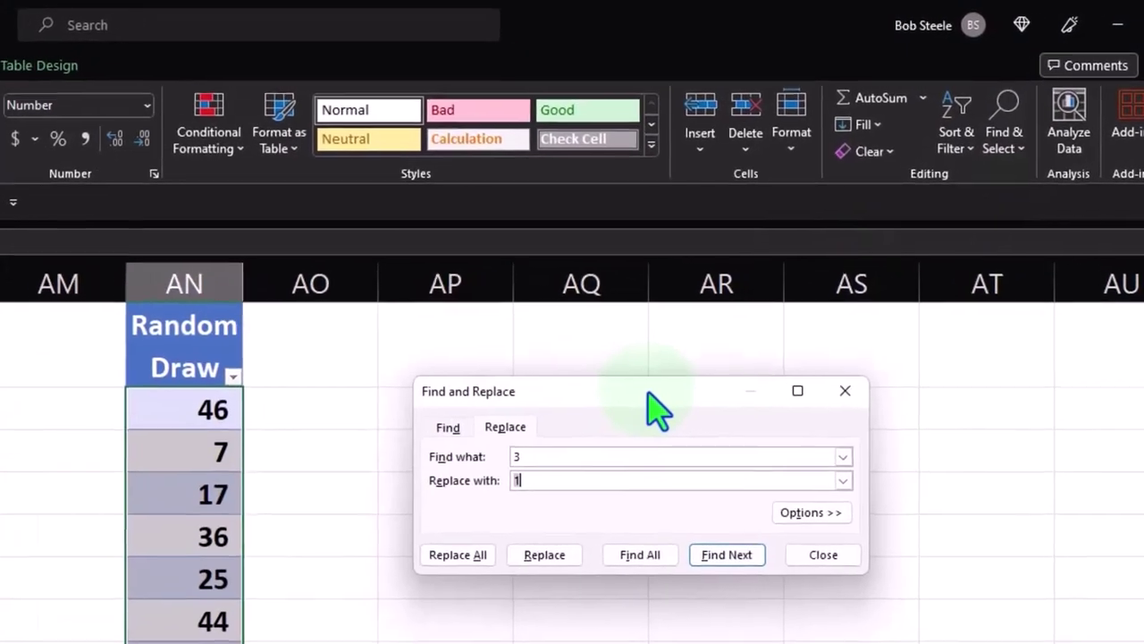
click(704, 382)
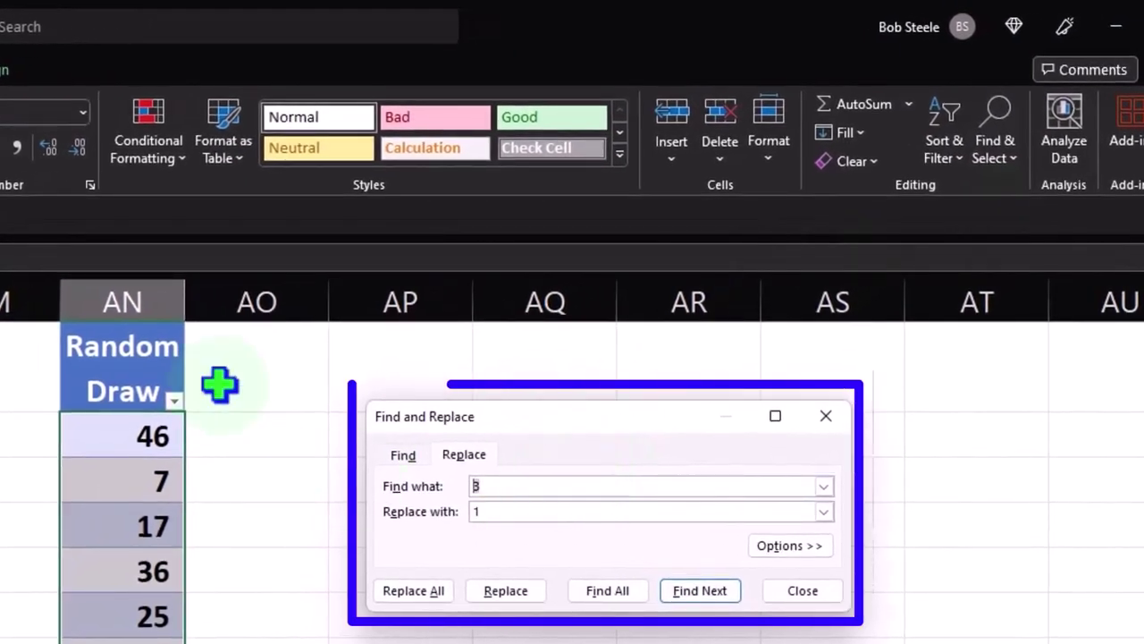
text(29)
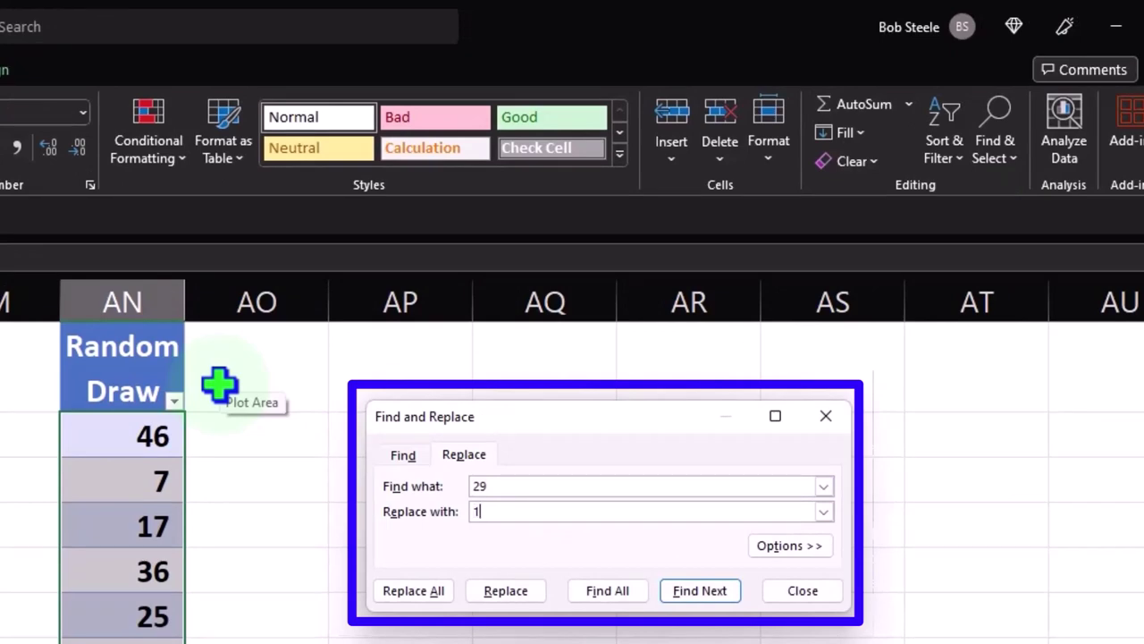
key(Tab)
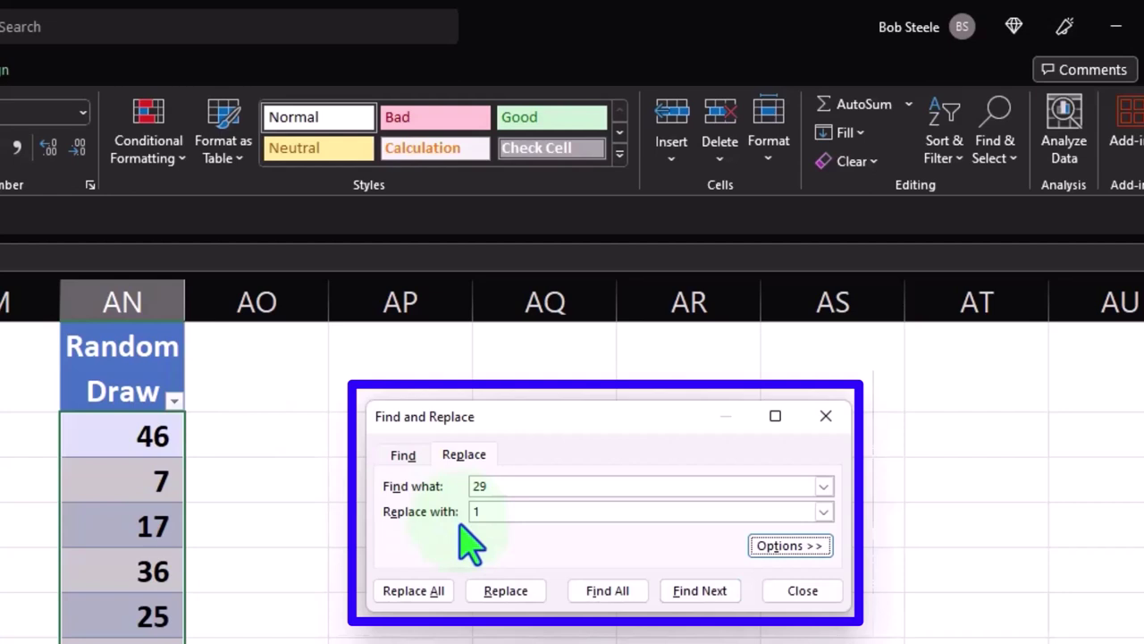
click(426, 597)
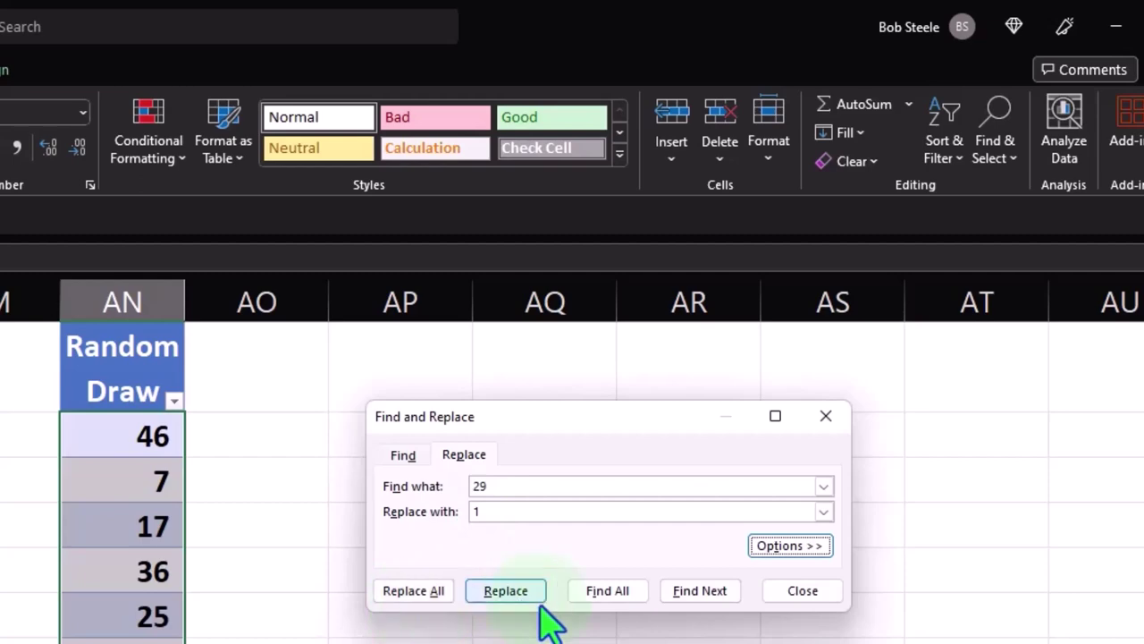
click(433, 597)
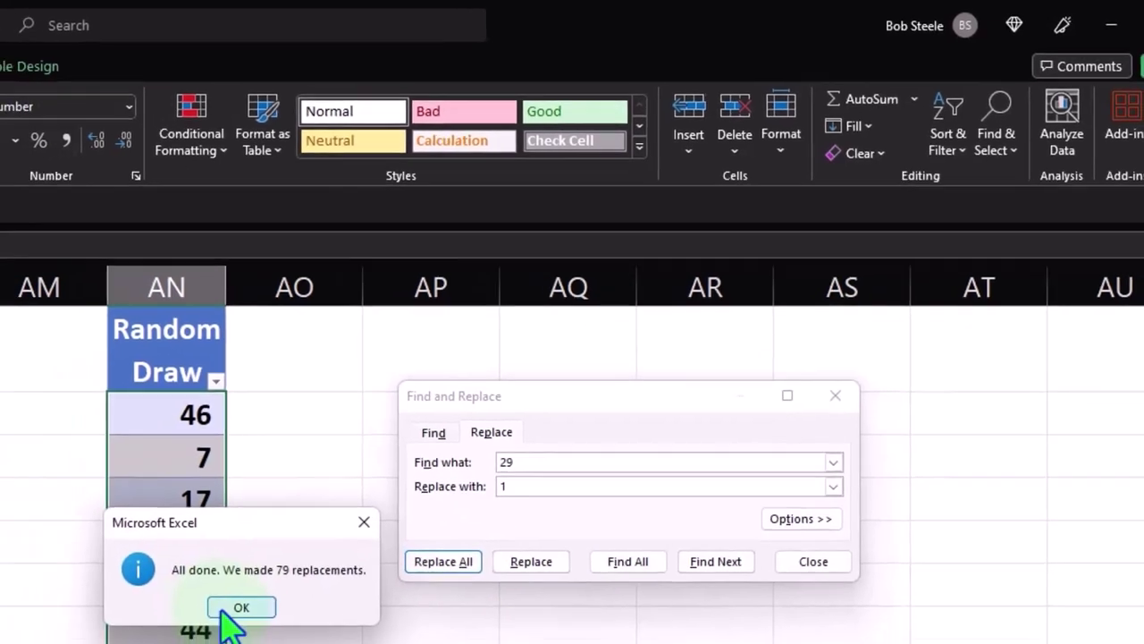
click(202, 637)
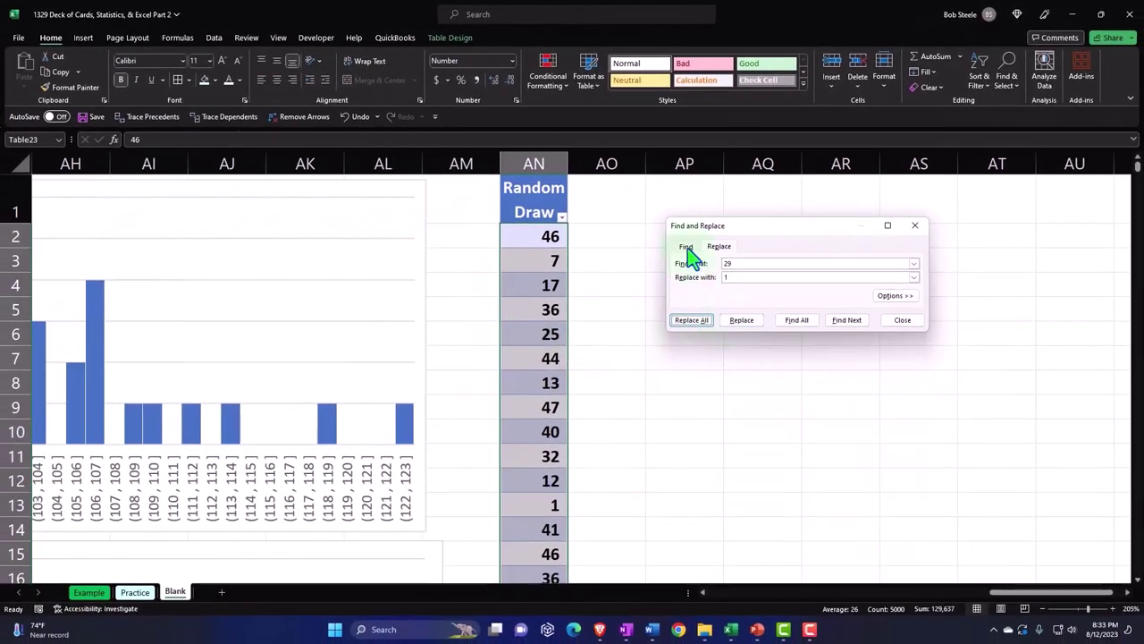
Search column AN's Random Draw table for any remaining 29 and close the search.
click(686, 248)
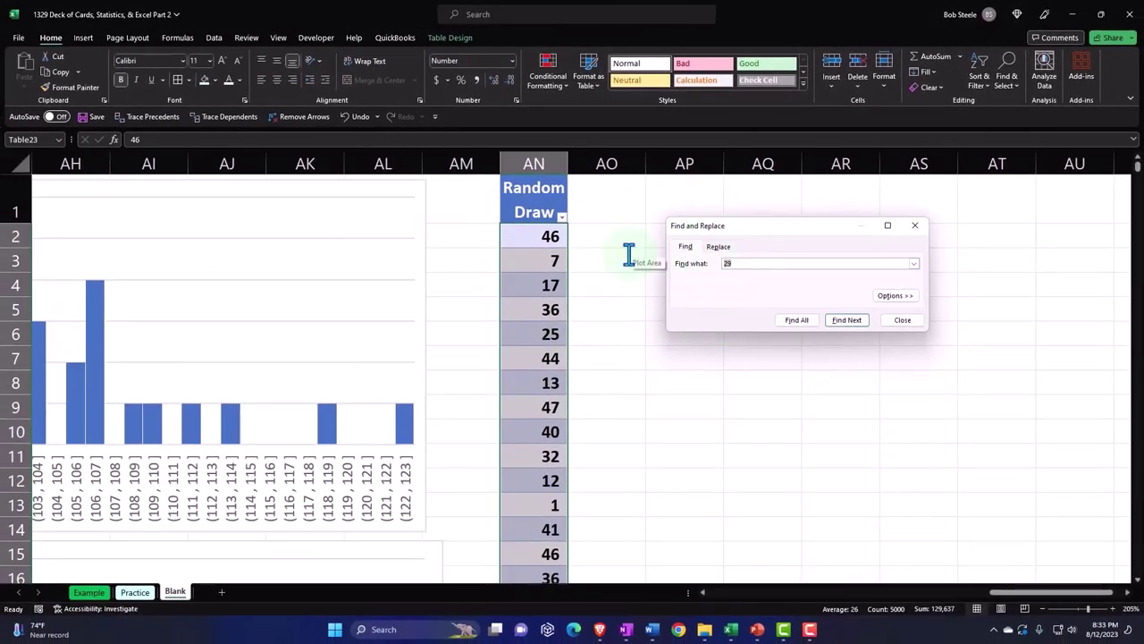
click(848, 322)
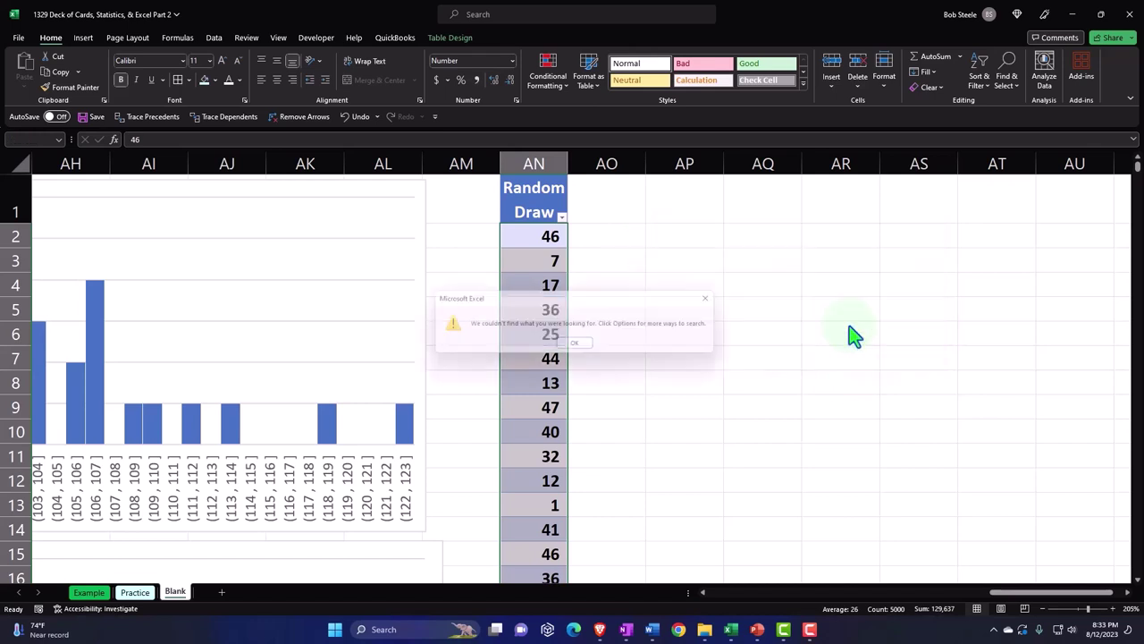
click(579, 348)
click(915, 227)
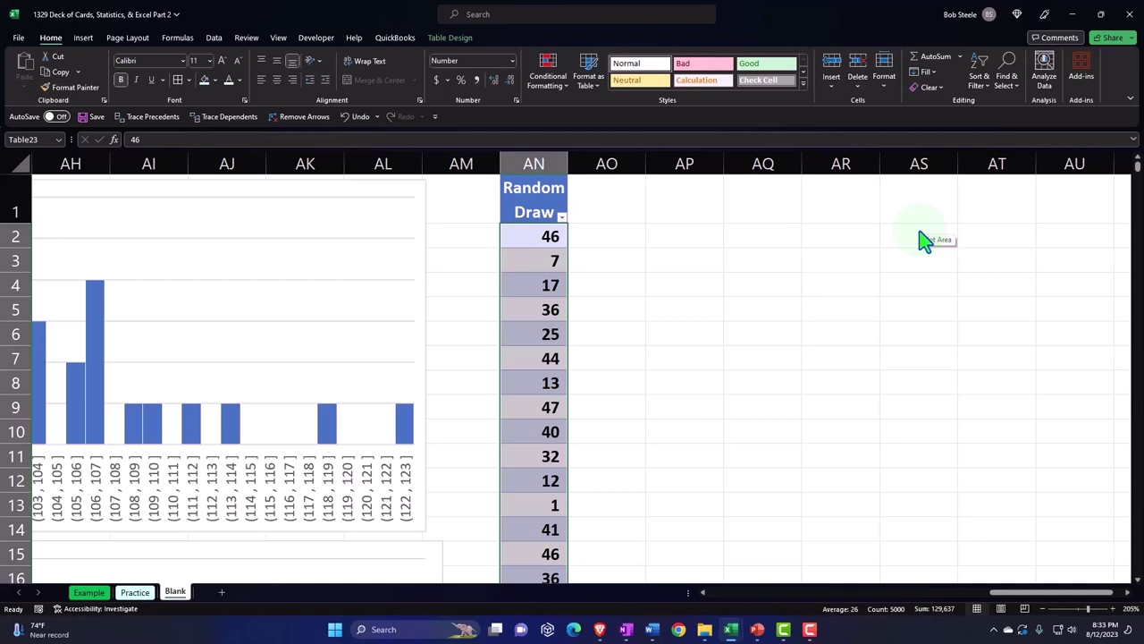
Inspect the static Random Draw values in column R that feed the card results table.
click(732, 274)
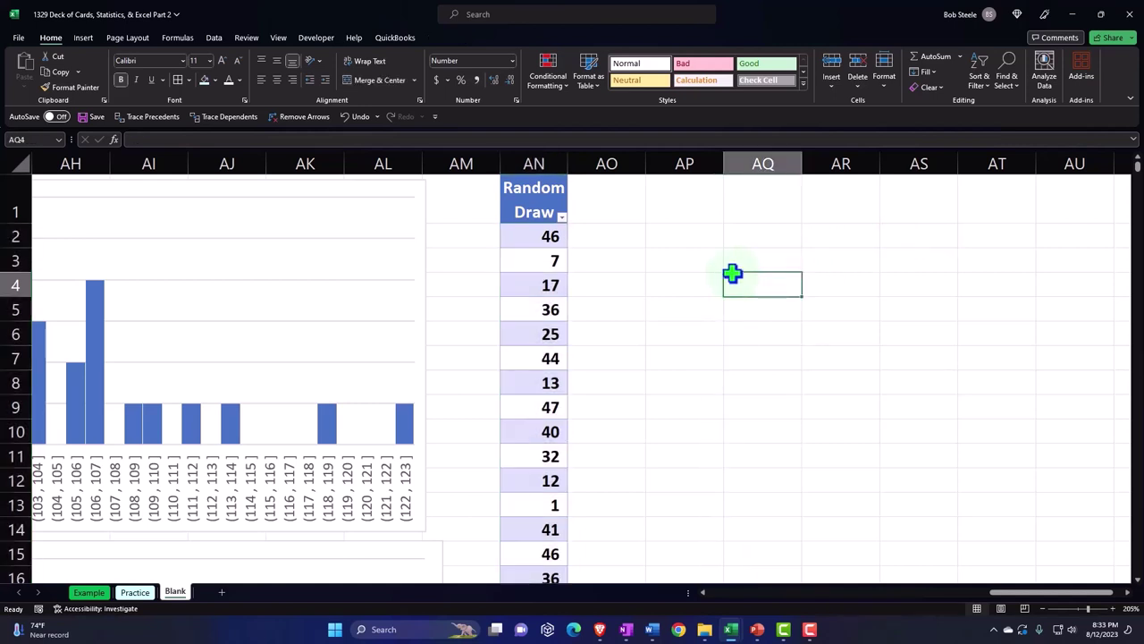
key(Left)
key(Left)
key(Left)
key(Left)
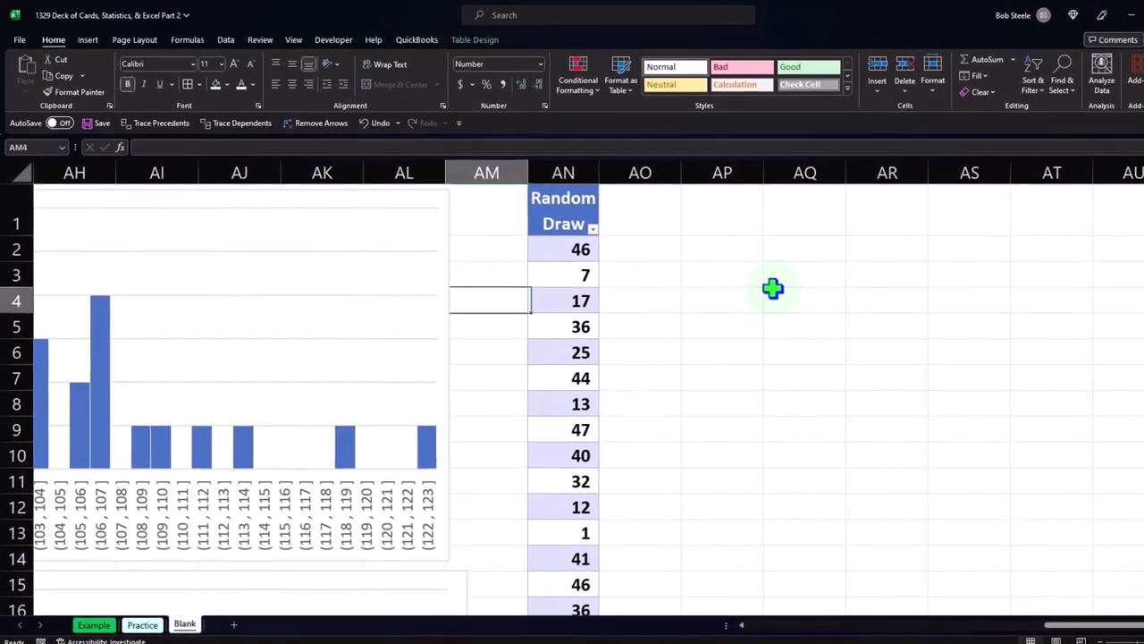
key(Left)
key(Left)
key(Left)
key(Left)
key(Left)
key(Left)
key(Left)
key(Left)
key(Left)
key(Left)
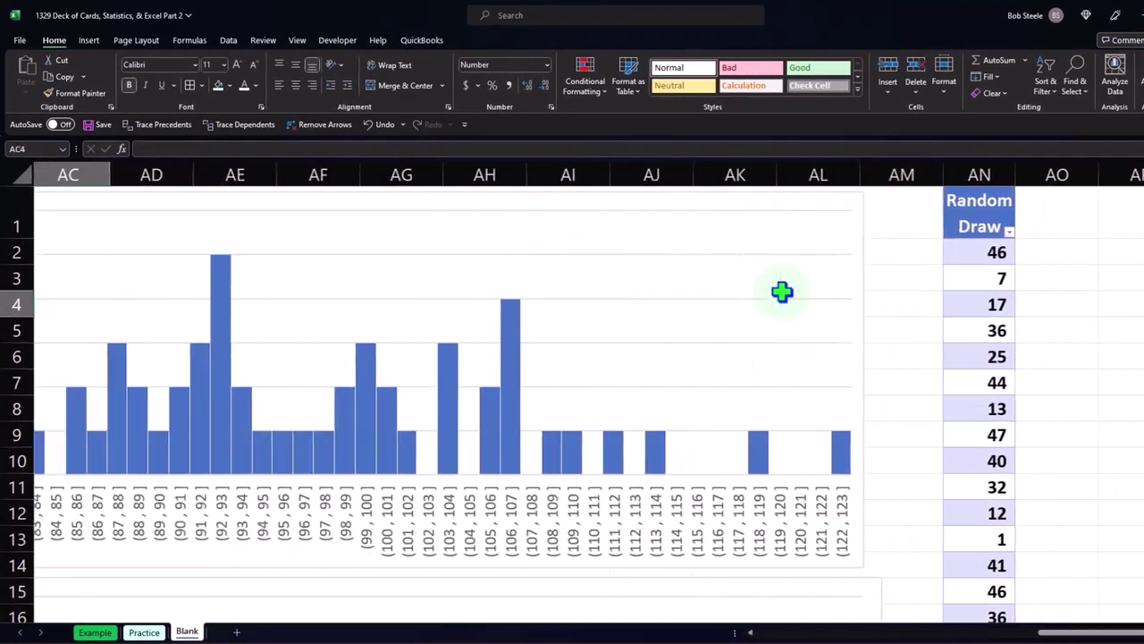
key(Left)
key(Left)
key(Left)
key(Left)
key(Left)
key(Left)
key(Left)
key(Left)
key(Left)
key(Left)
key(Left)
key(Left)
key(Left)
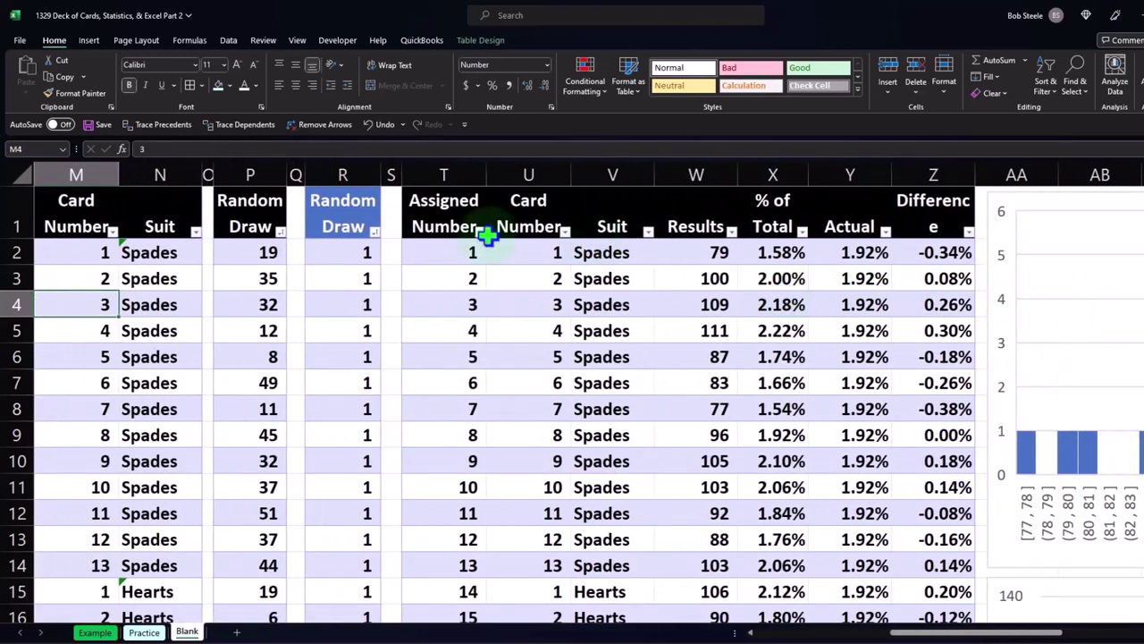
click(336, 255)
double_click(339, 256)
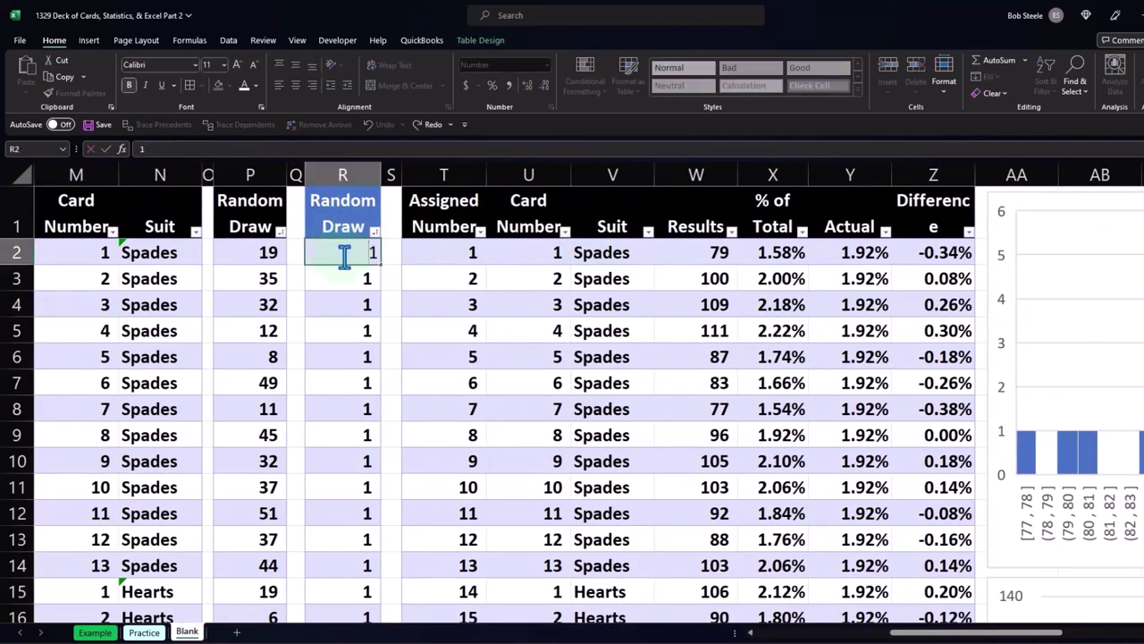
key(Return)
click(346, 175)
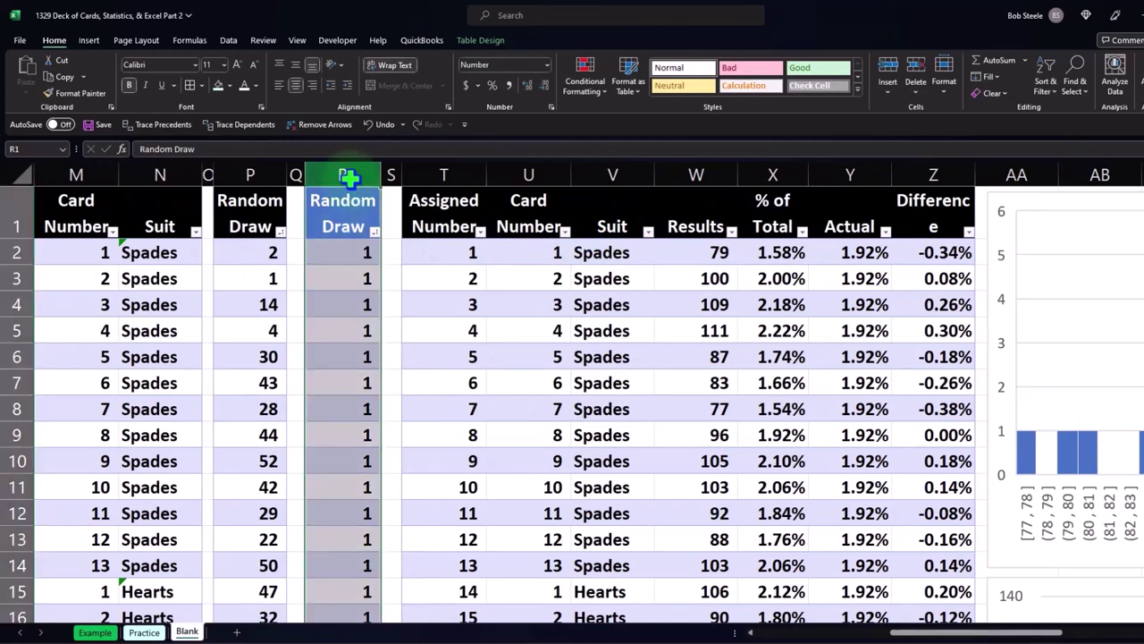
click(365, 319)
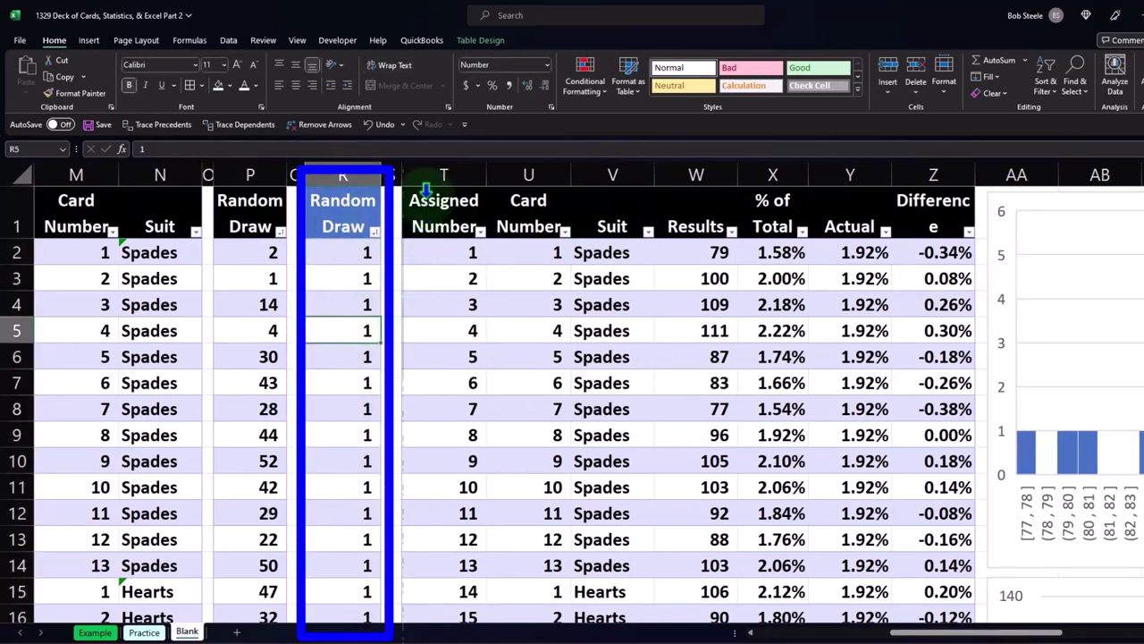
Copy the card results table in columns T to Z to cell AP1 and narrow the blank column AO beside it.
drag(443, 175, 894, 192)
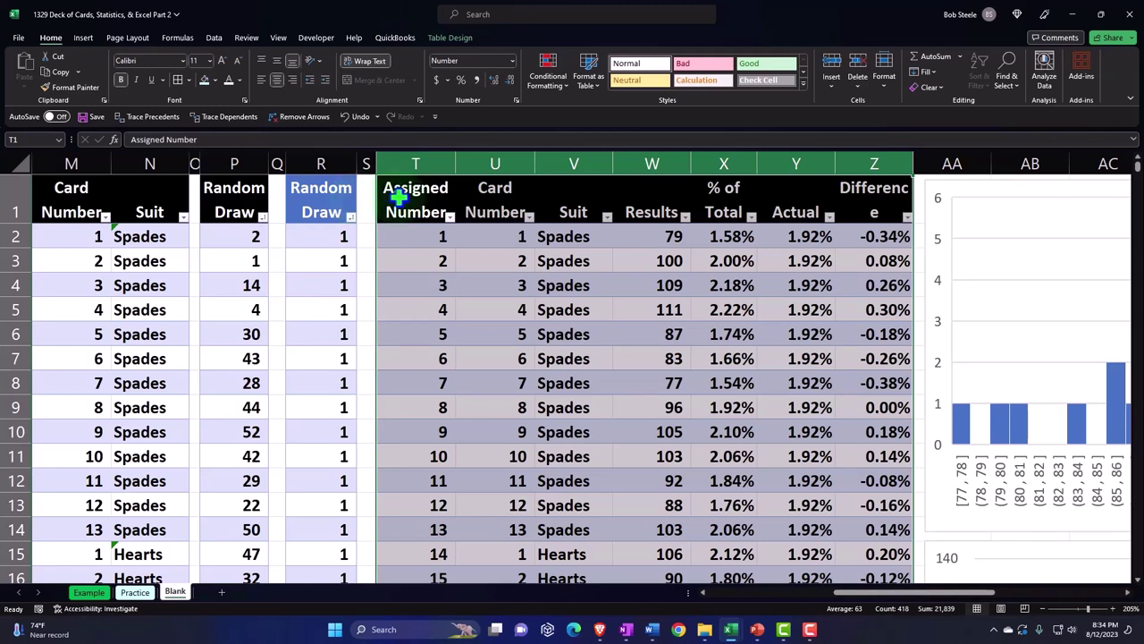
right_click(399, 198)
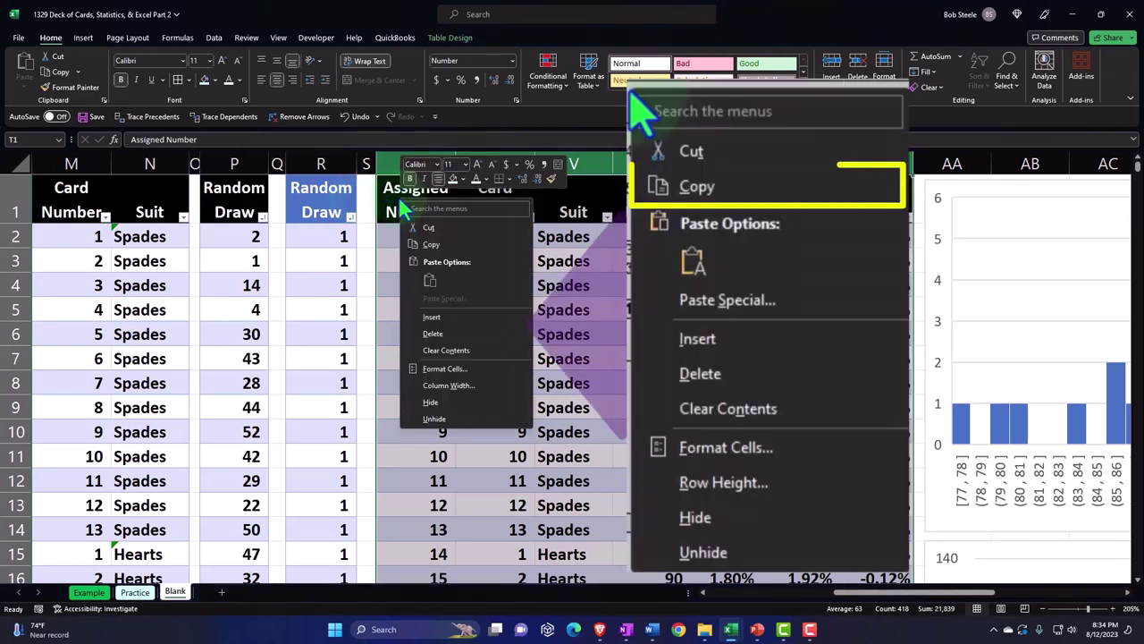
click(424, 243)
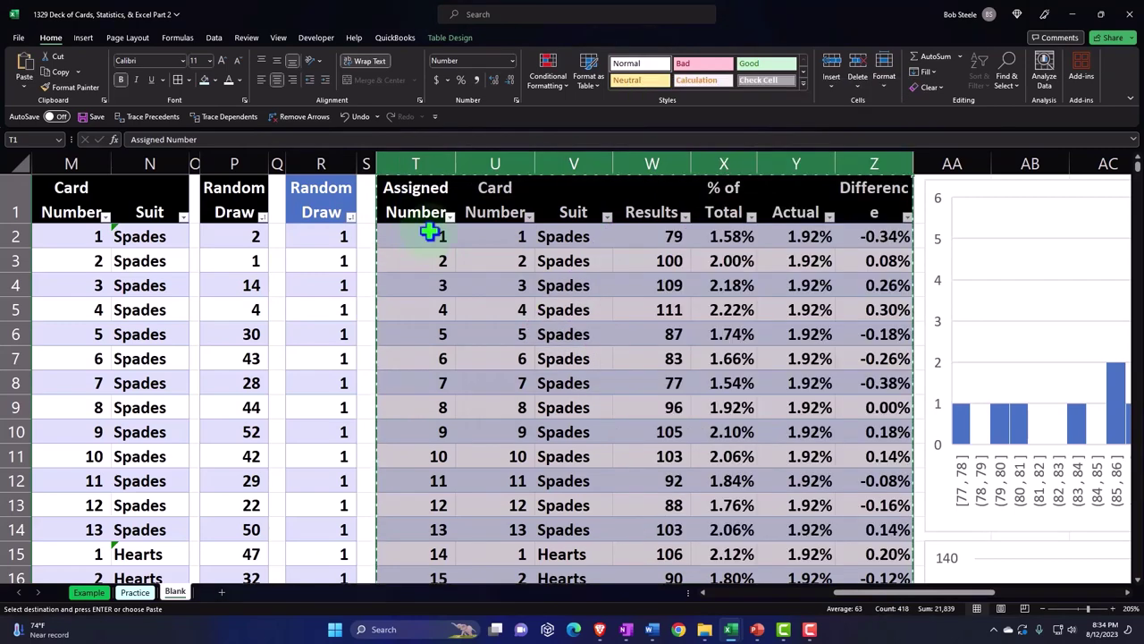
click(637, 212)
key(Right)
key(Right)
key(Right)
key(Right)
key(Right)
key(Right)
key(Right)
key(Right)
key(Right)
key(Right)
key(Right)
key(Right)
key(Right)
key(Right)
key(Right)
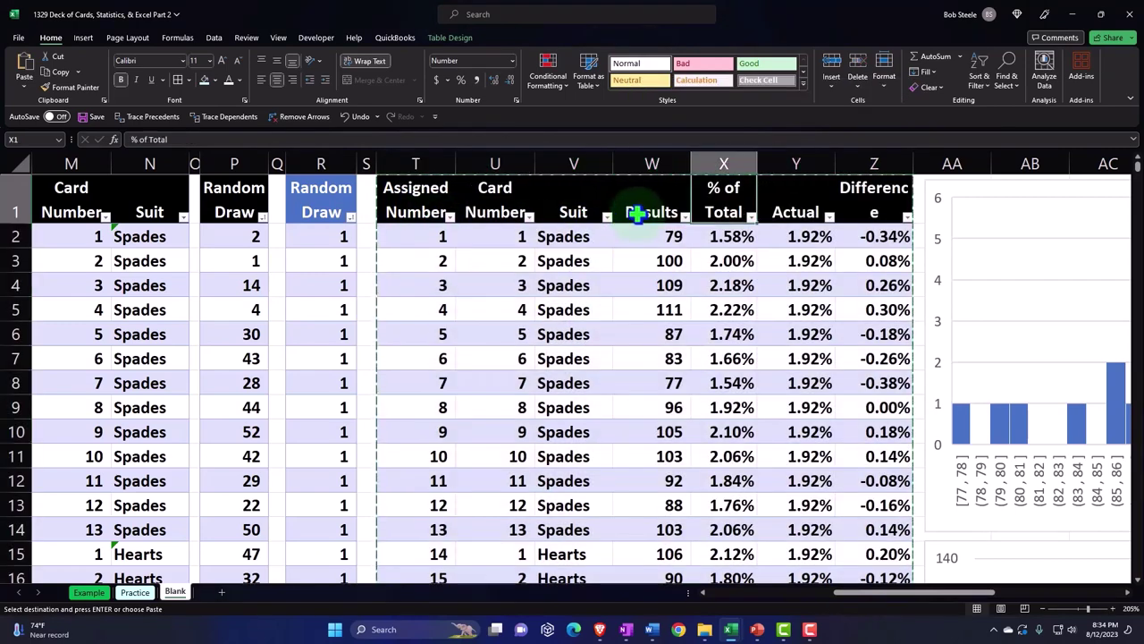
key(Right)
key(Right)
key(Right)
key(Right)
key(Right)
key(Right)
key(Right)
key(Right)
key(Right)
key(Right)
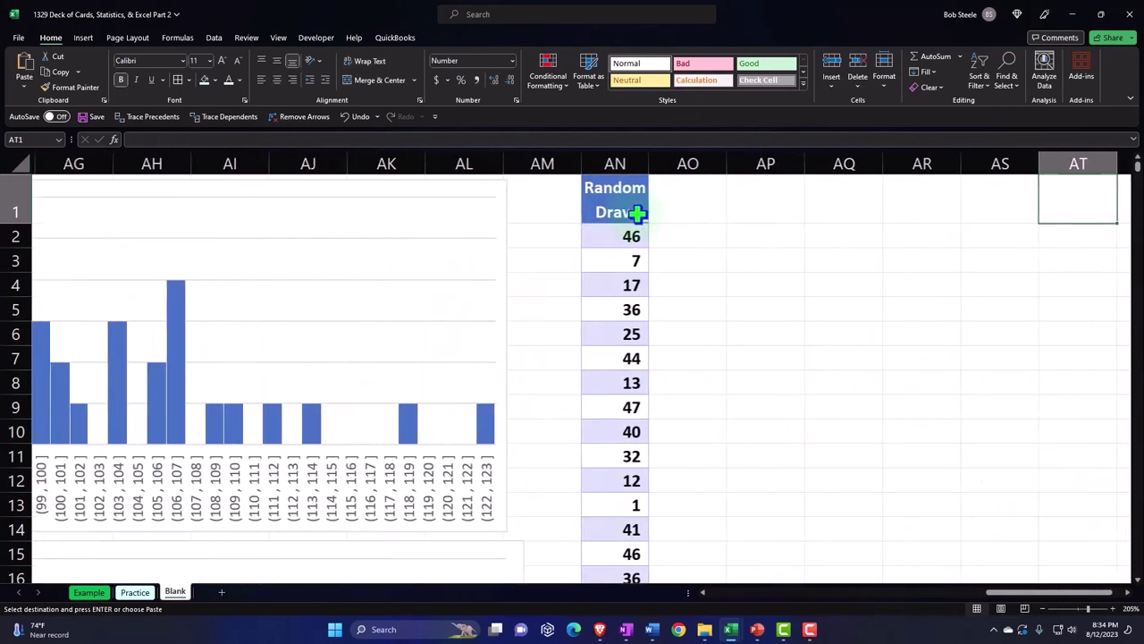
click(637, 213)
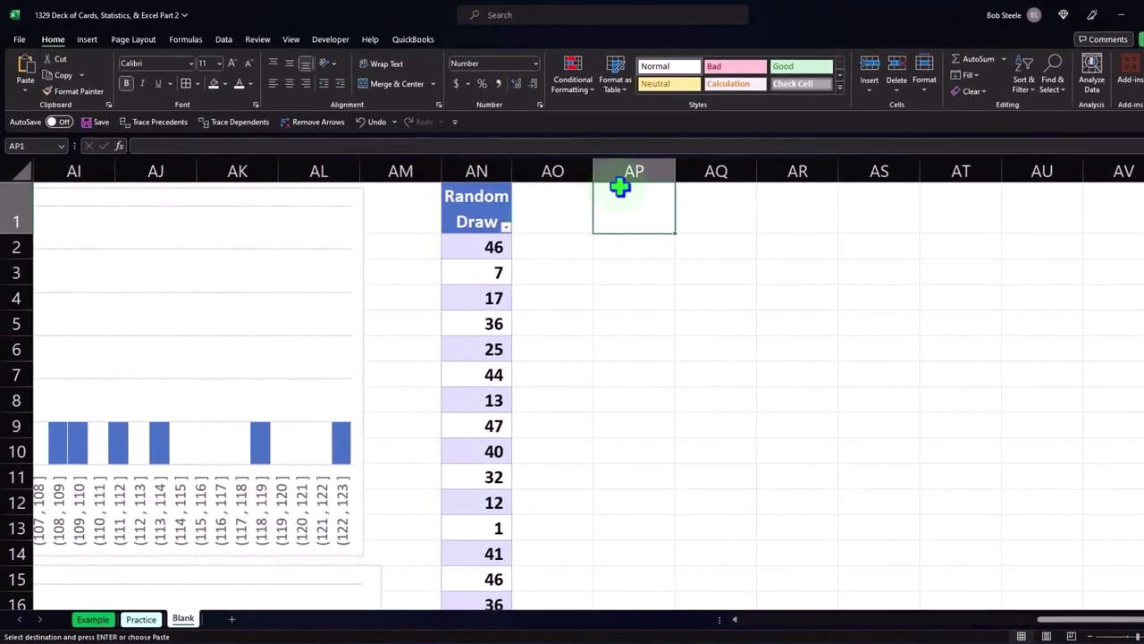
right_click(623, 197)
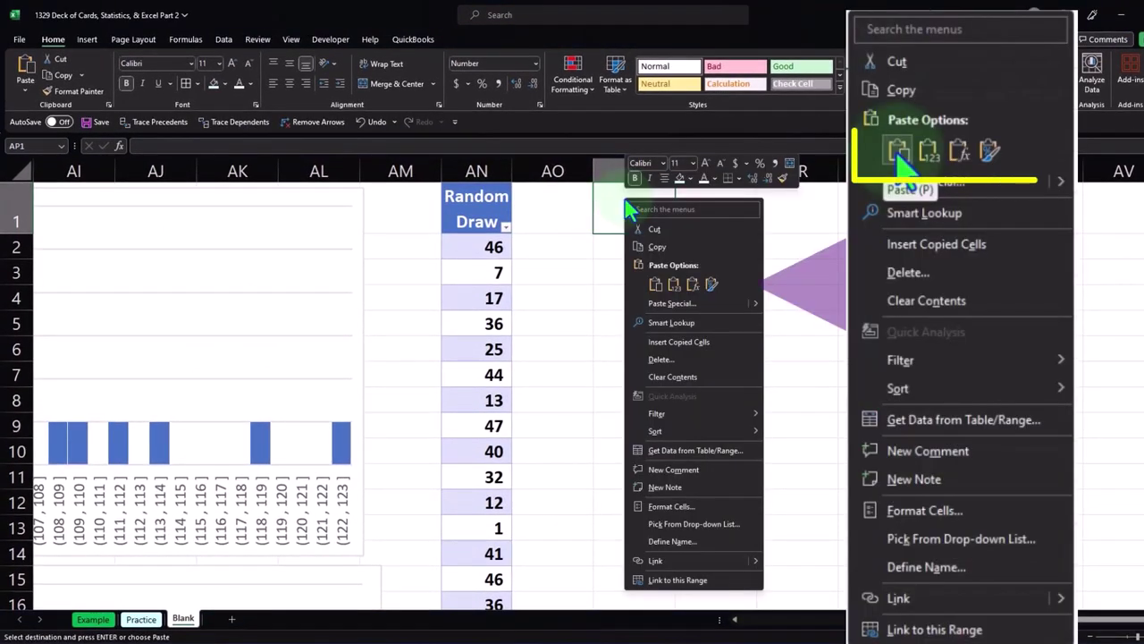
click(656, 286)
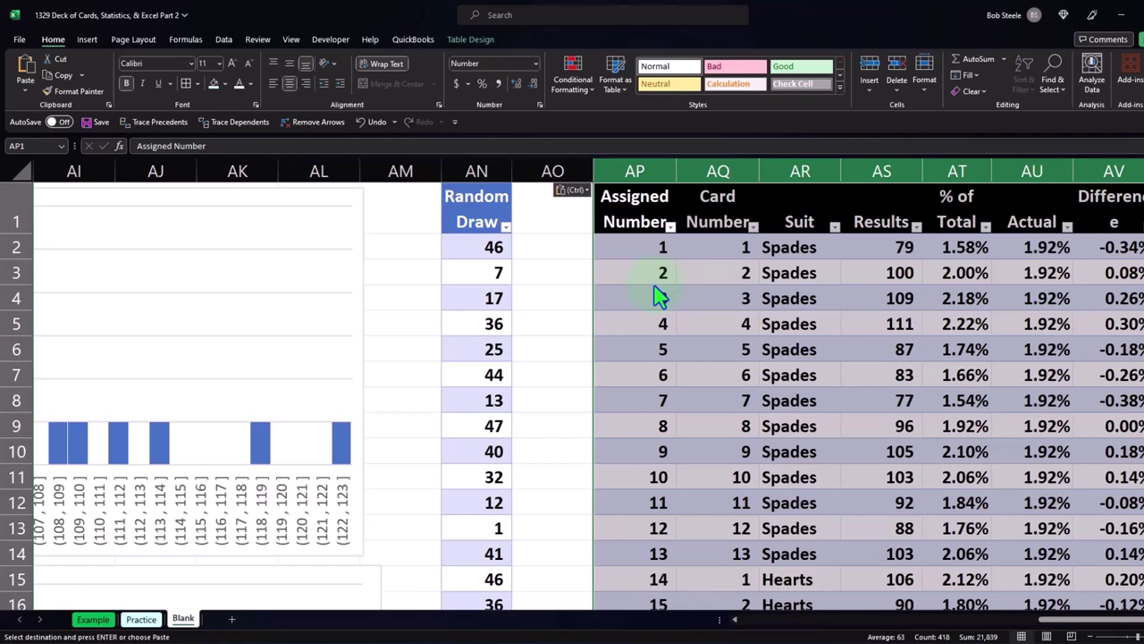
click(550, 247)
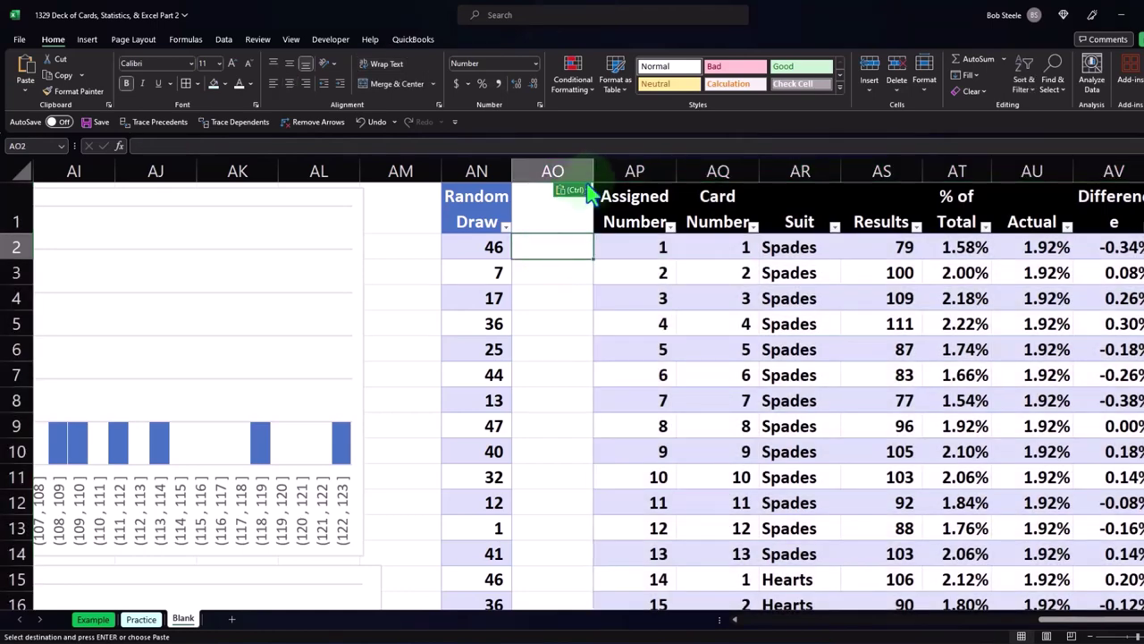
drag(593, 169, 521, 178)
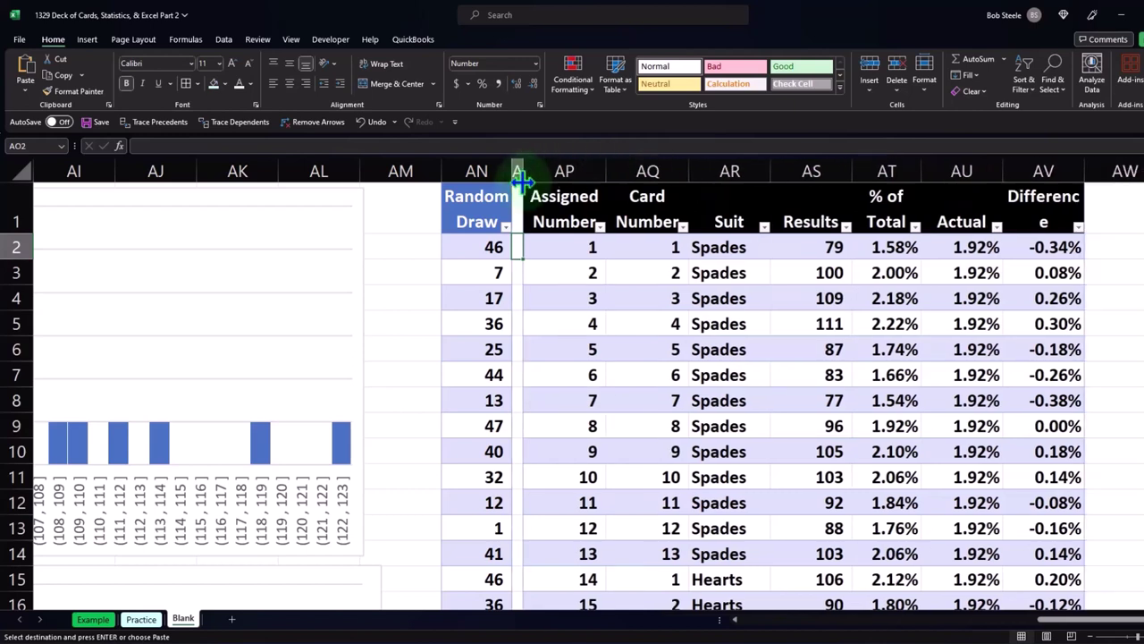
Check the Assigned Number, Card Number and Suit entries of the copied table for hard-coded values or formulas.
click(557, 247)
double_click(560, 249)
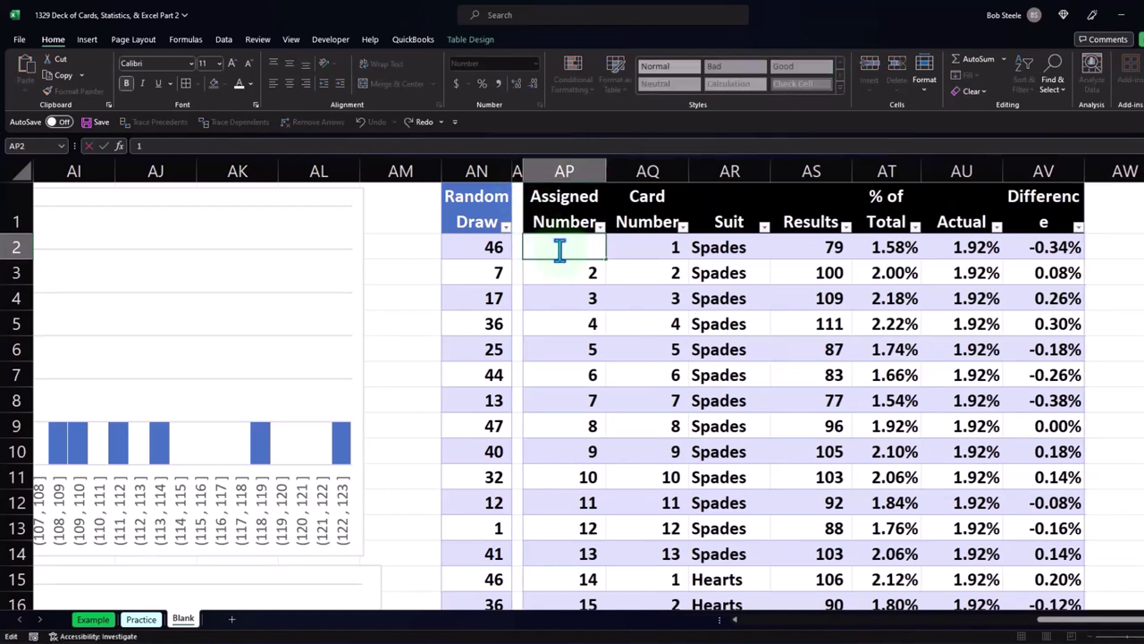
key(Return)
double_click(637, 247)
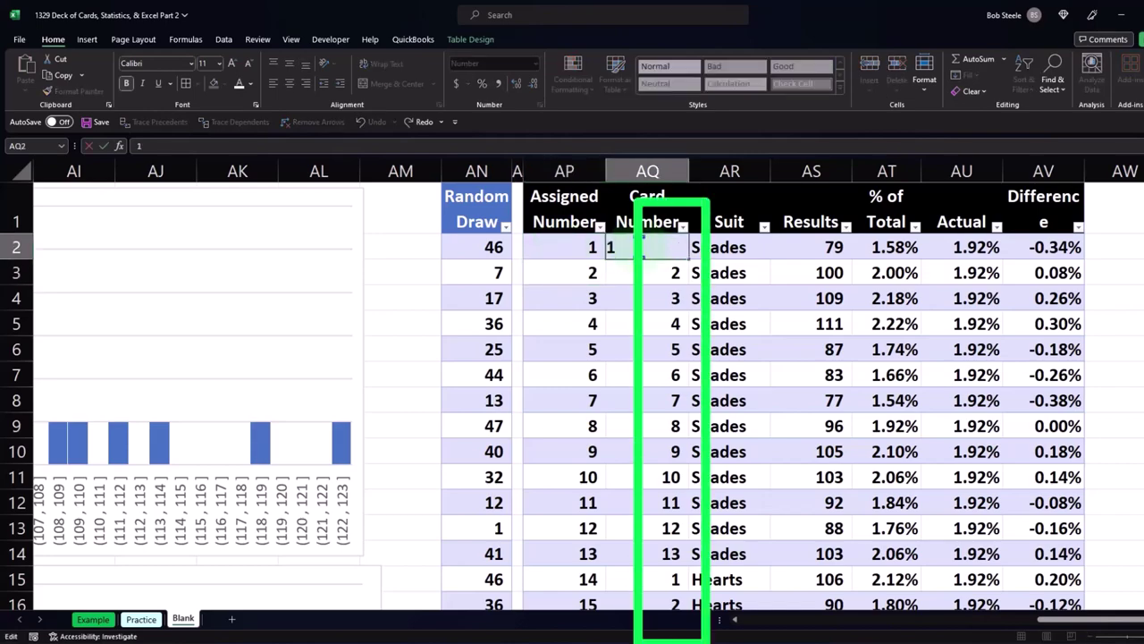
click(657, 326)
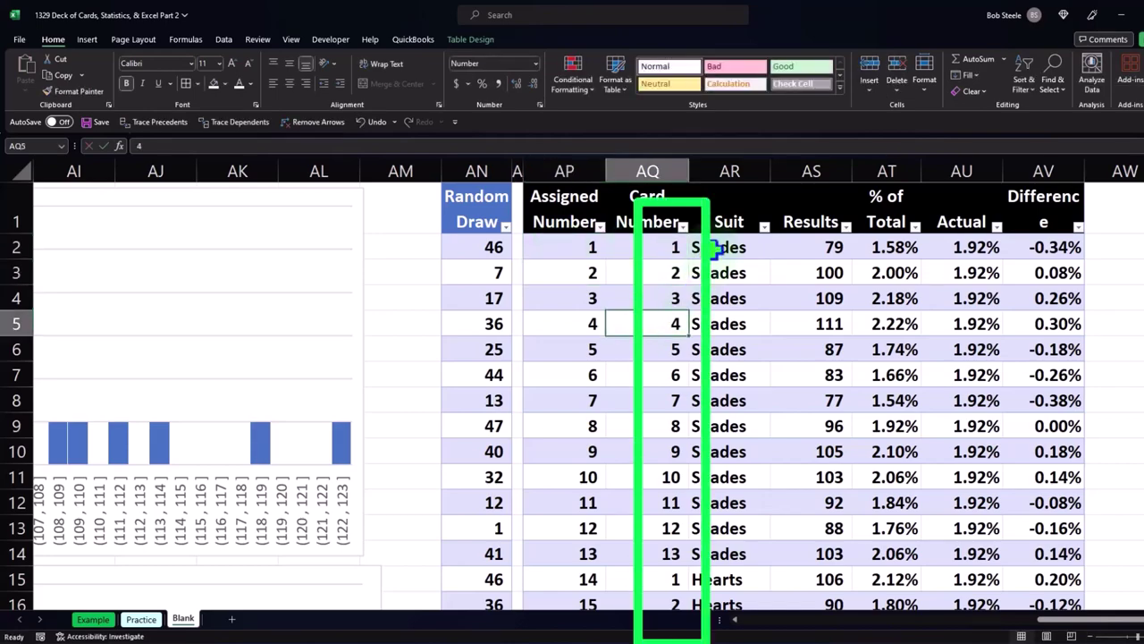
double_click(714, 248)
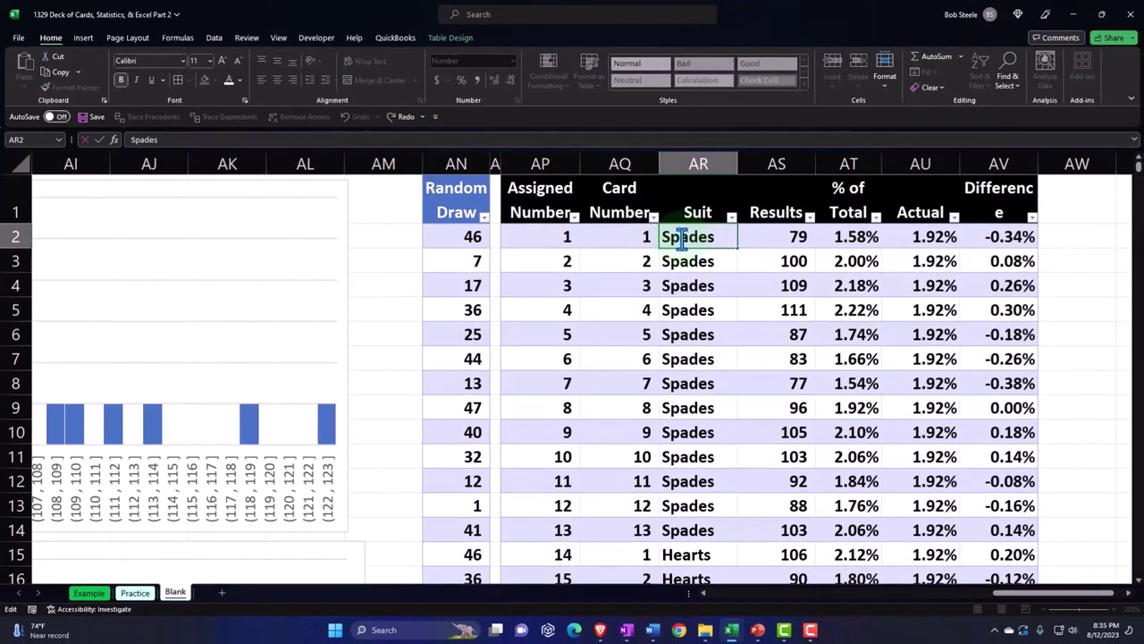
key(Return)
Try to remove the Table21[Random Draw] range from the COUNTIF formula in Results cell AS2, and clear the cell.
click(784, 230)
double_click(776, 229)
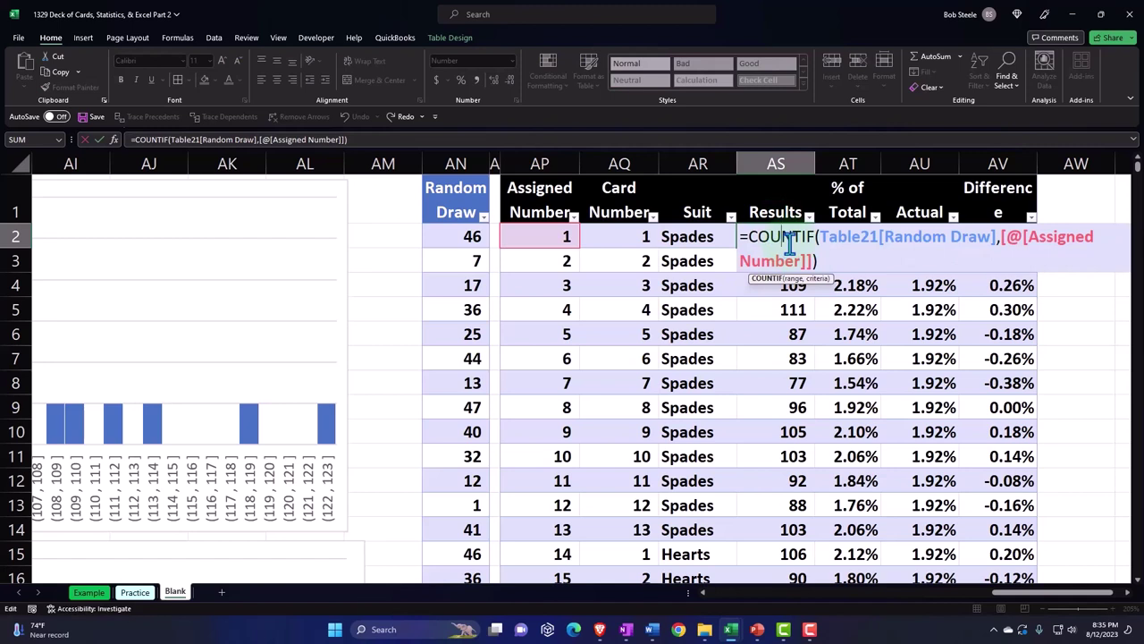
click(861, 236)
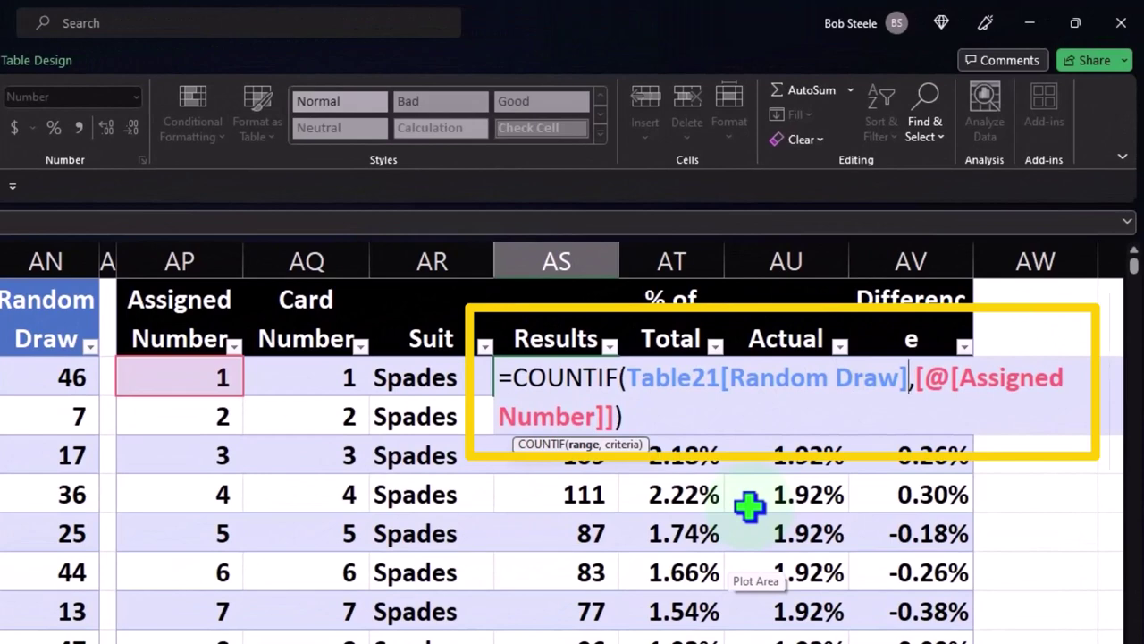
key(BackSpace)
key(BackSpace)
key(BackSpace)
key(BackSpace)
key(BackSpace)
key(BackSpace)
key(BackSpace)
key(BackSpace)
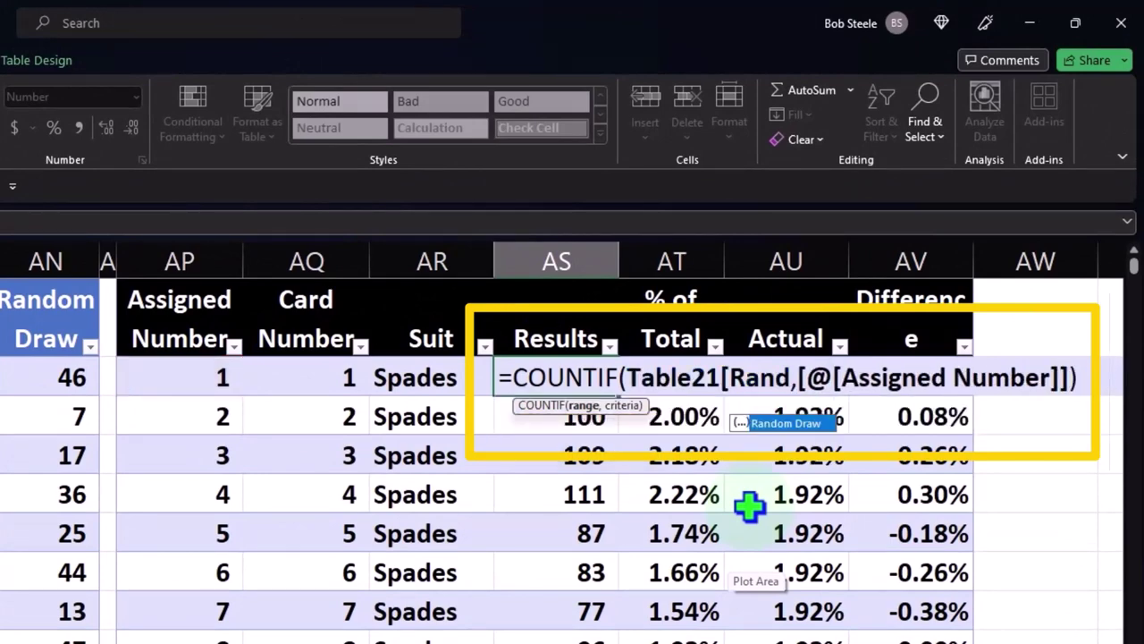
key(BackSpace)
key(BackSpace)
key(BackSpace)
key(BackSpace)
key(BackSpace)
key(BackSpace)
key(BackSpace)
key(BackSpace)
key(BackSpace)
key(BackSpace)
key(BackSpace)
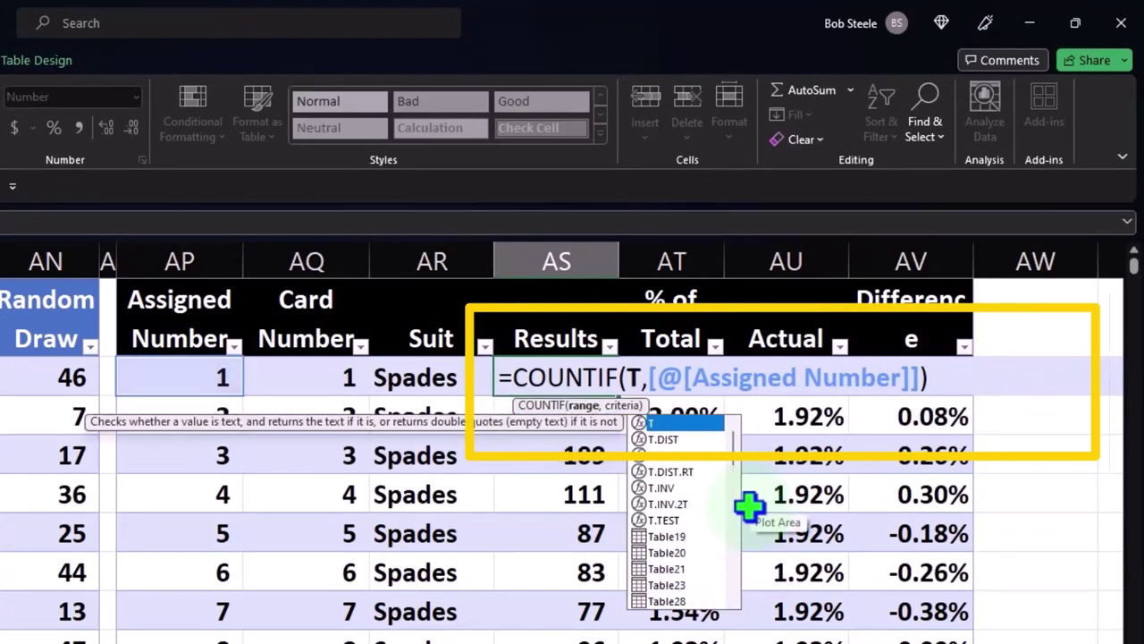
key(BackSpace)
key(BackSpace)
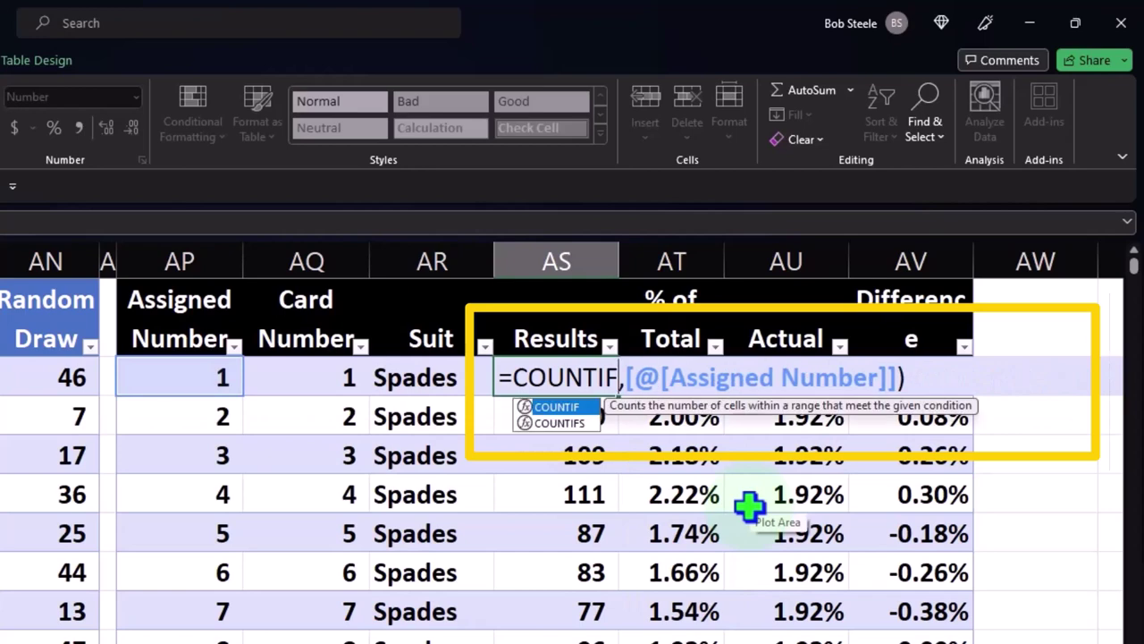
click(53, 279)
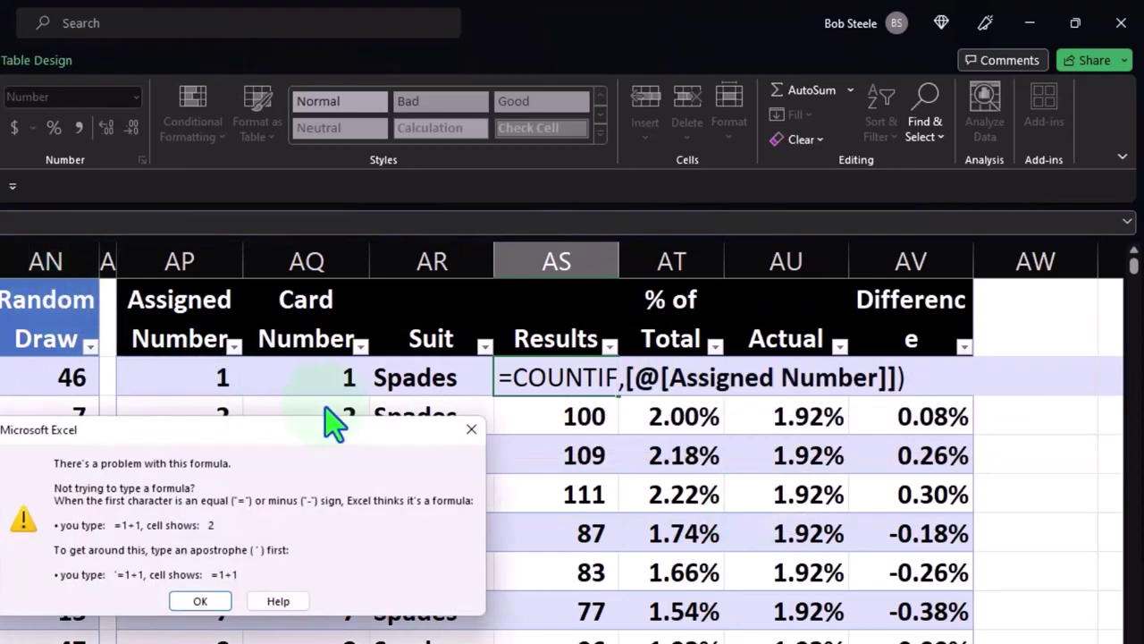
click(469, 433)
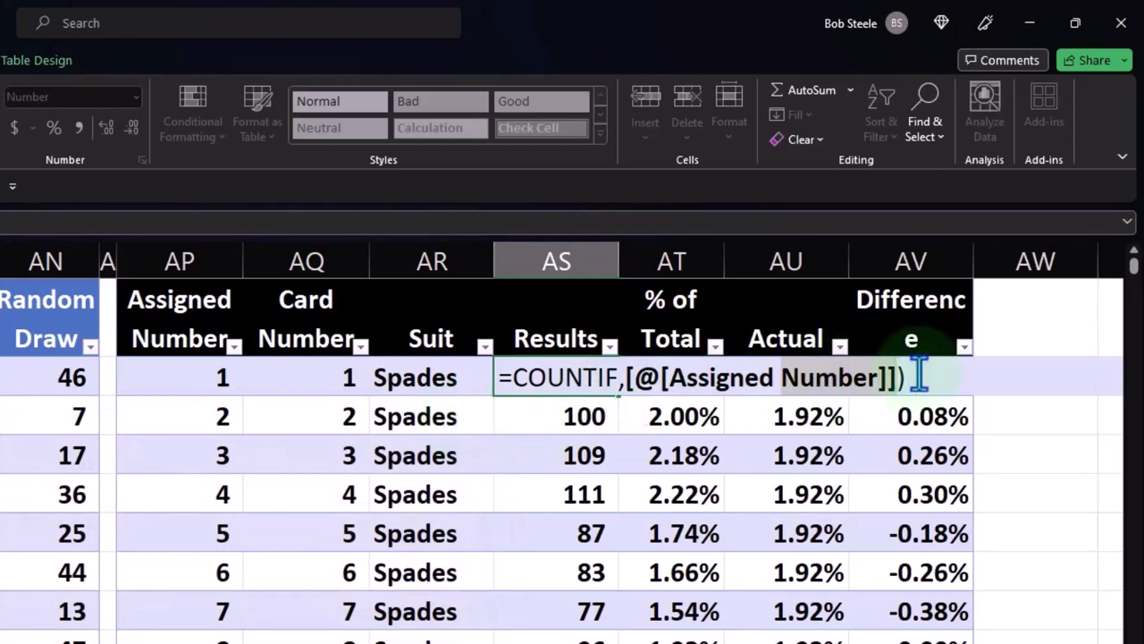
key(Escape)
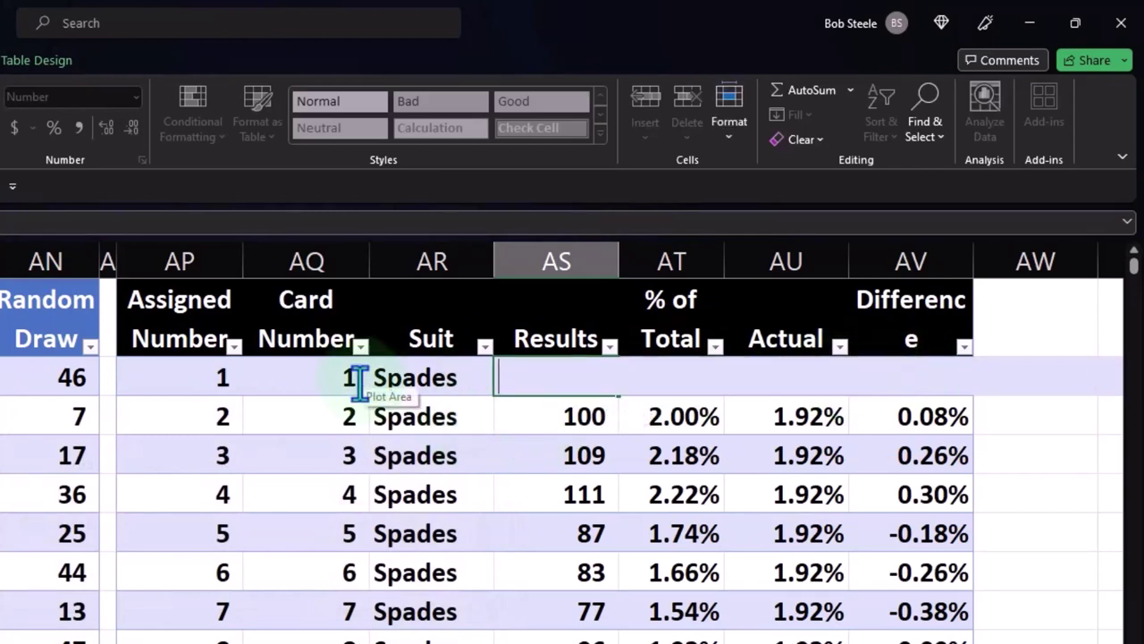
key(Return)
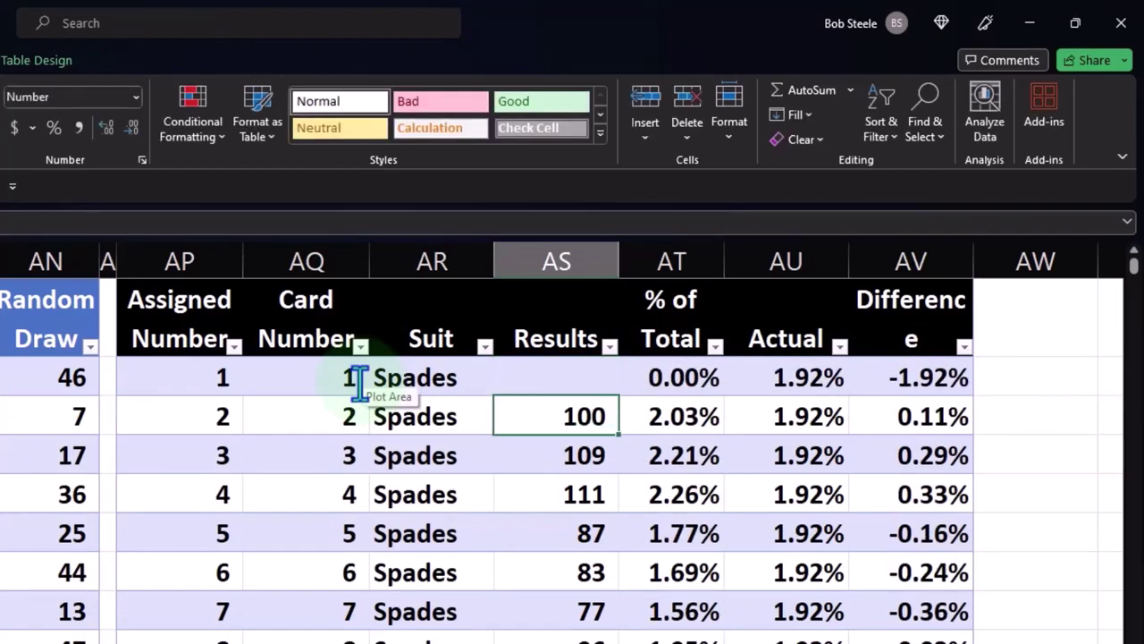
key(Up)
text(=counit)
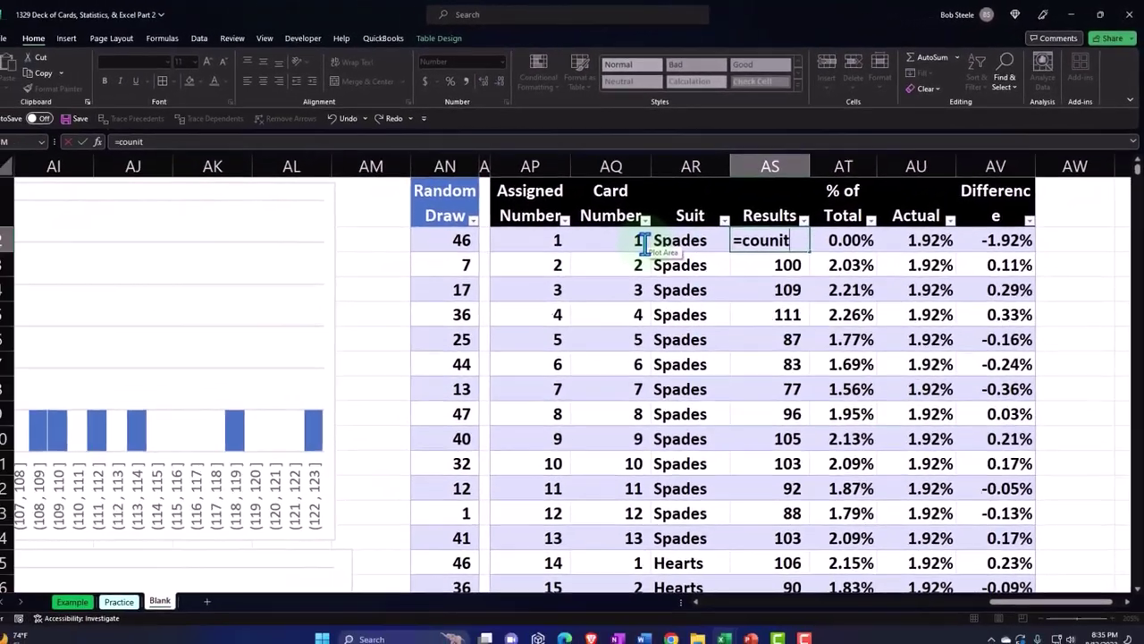
key(BackSpace)
text(f()
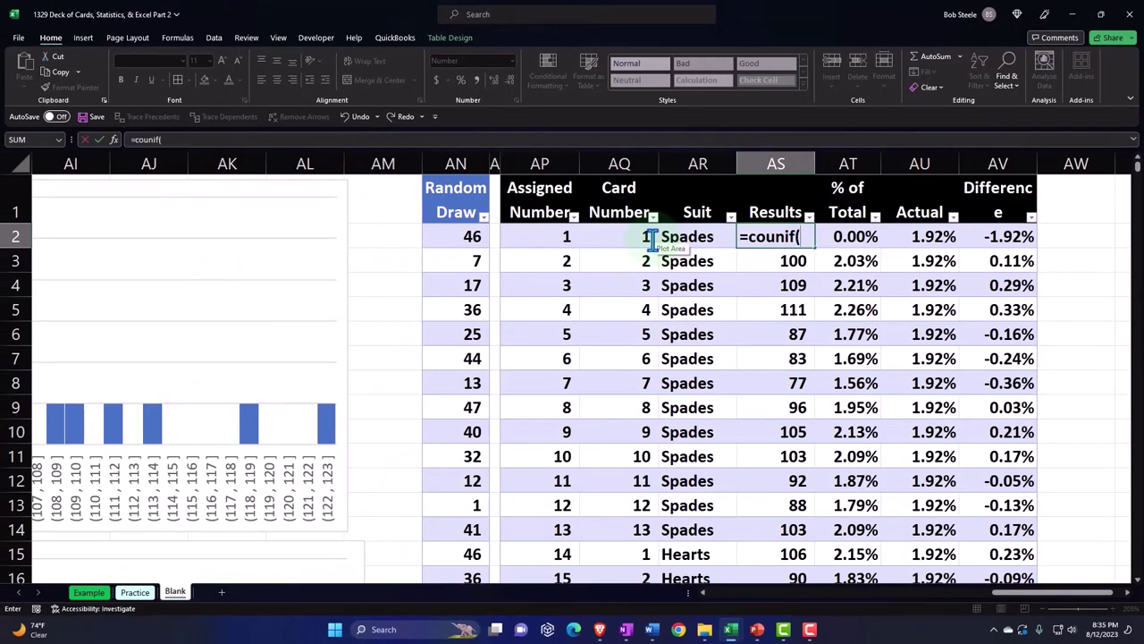
key(BackSpace)
key(BackSpace)
key(BackSpace)
key(BackSpace)
key(BackSpace)
key(BackSpace)
key(BackSpace)
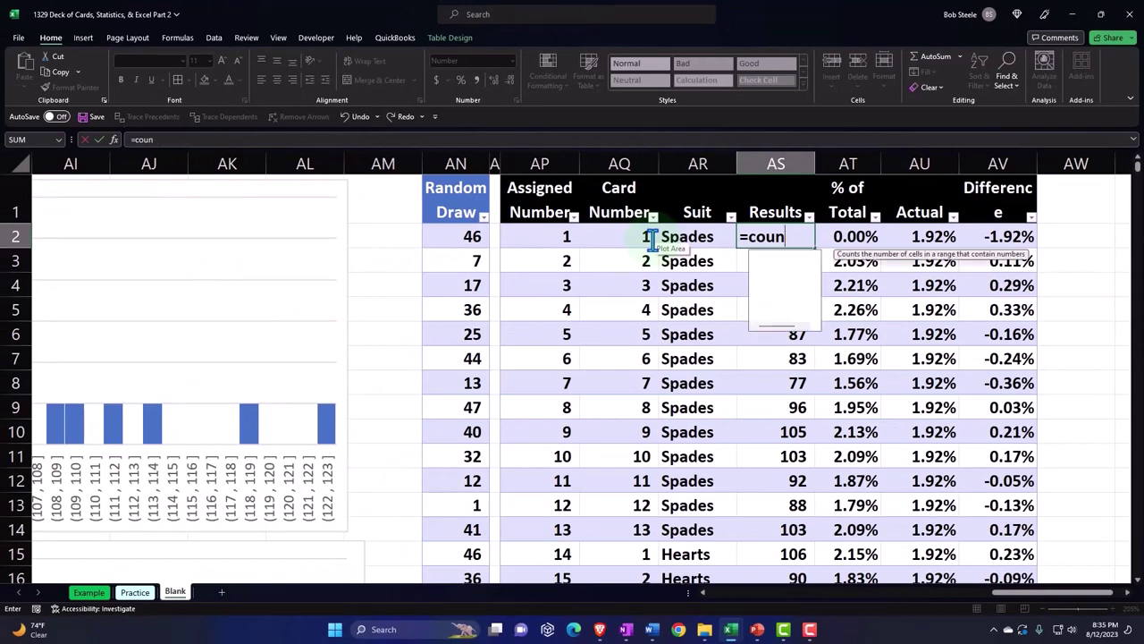
key(Return)
key(Up)
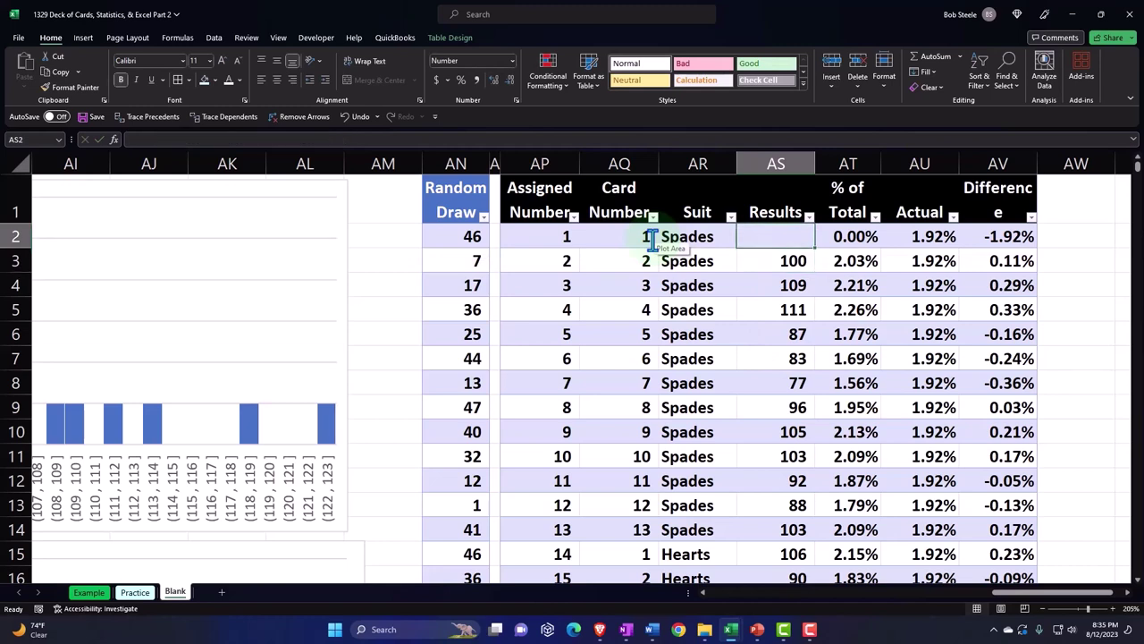
Enter =COUNTIF(Table23[Random Draw],[@[Assigned Number]]) in Results cell AS2 and open the formula in AS3 to check it.
text(=countif)
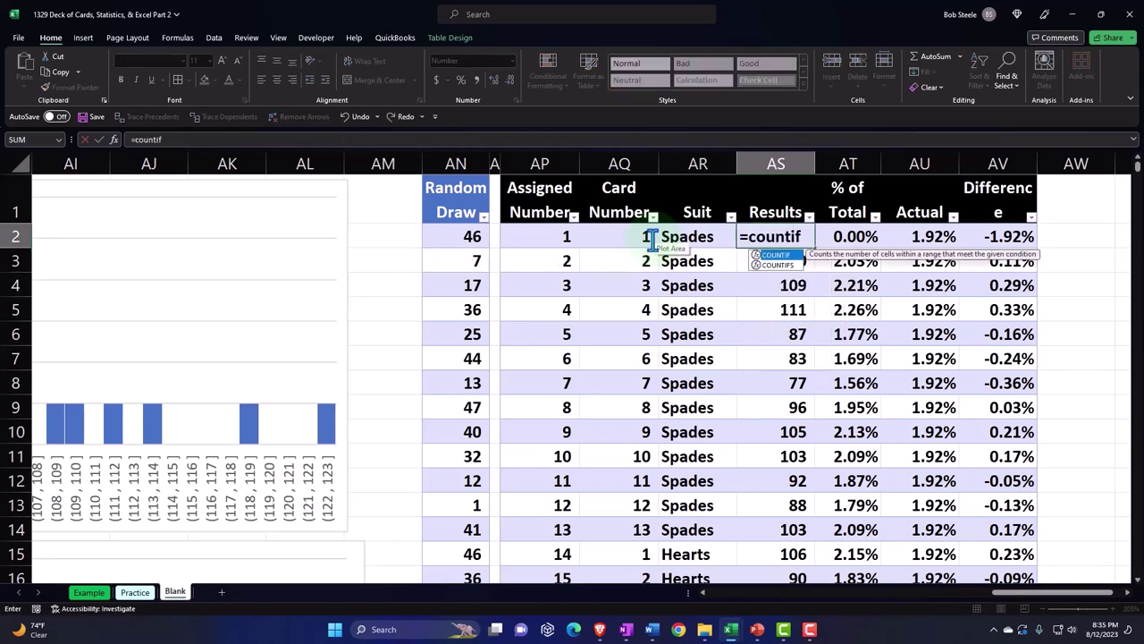
double_click(771, 256)
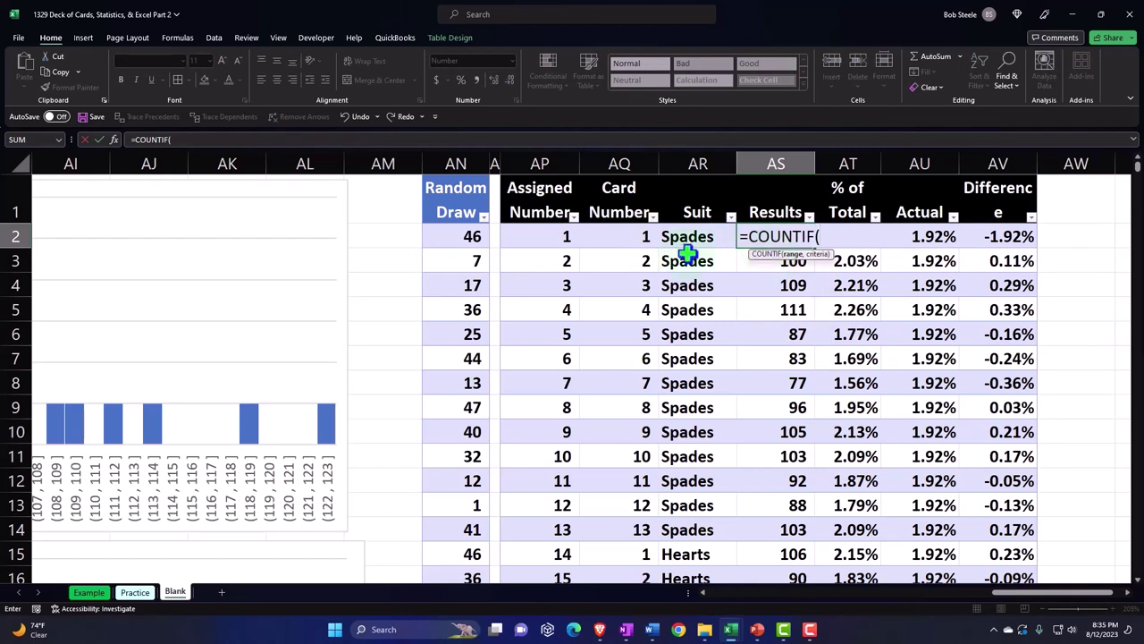
click(456, 182)
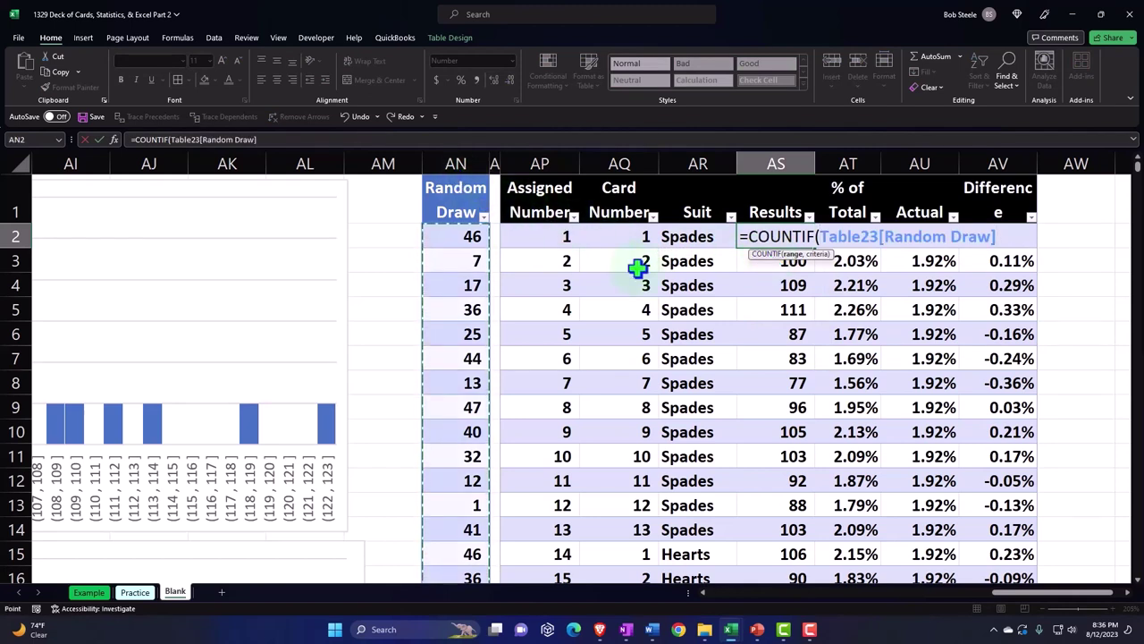
text(,)
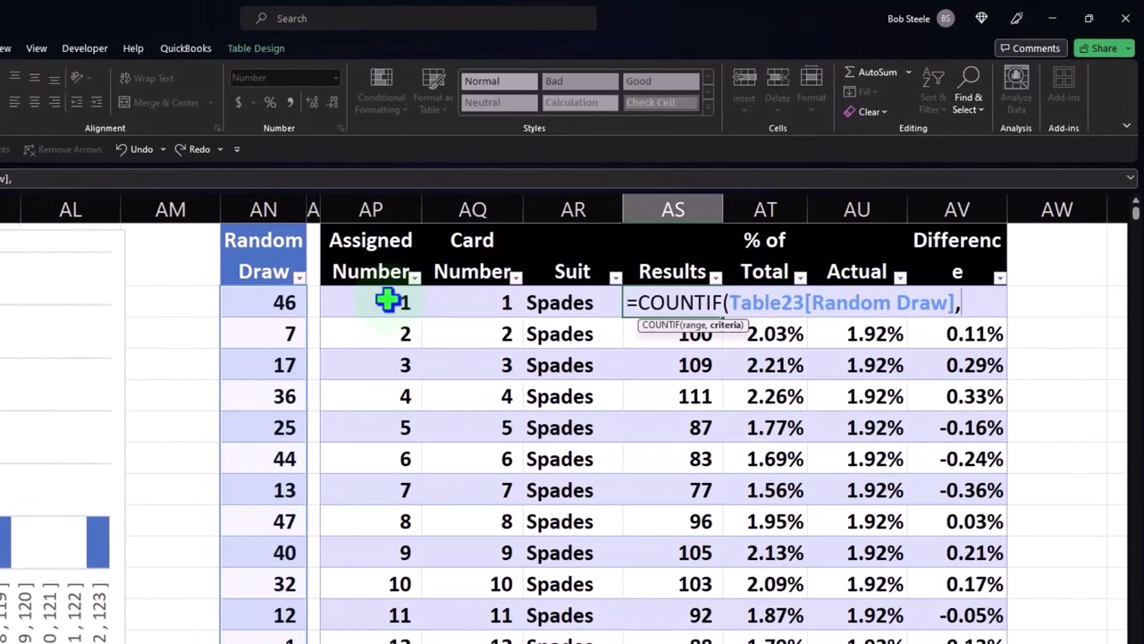
click(388, 302)
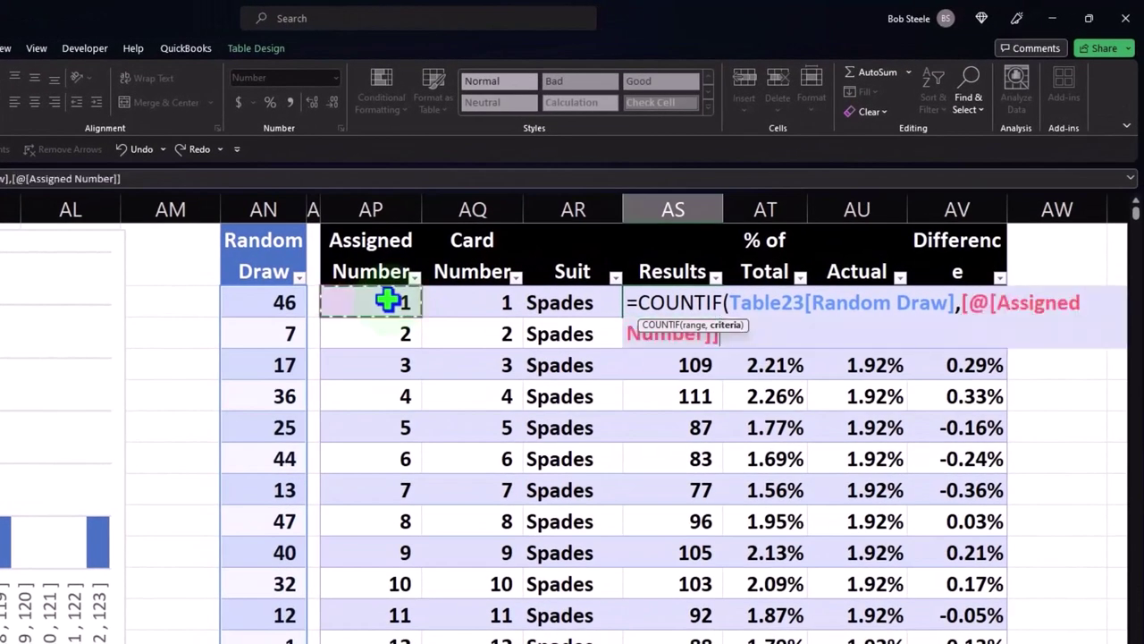
text())
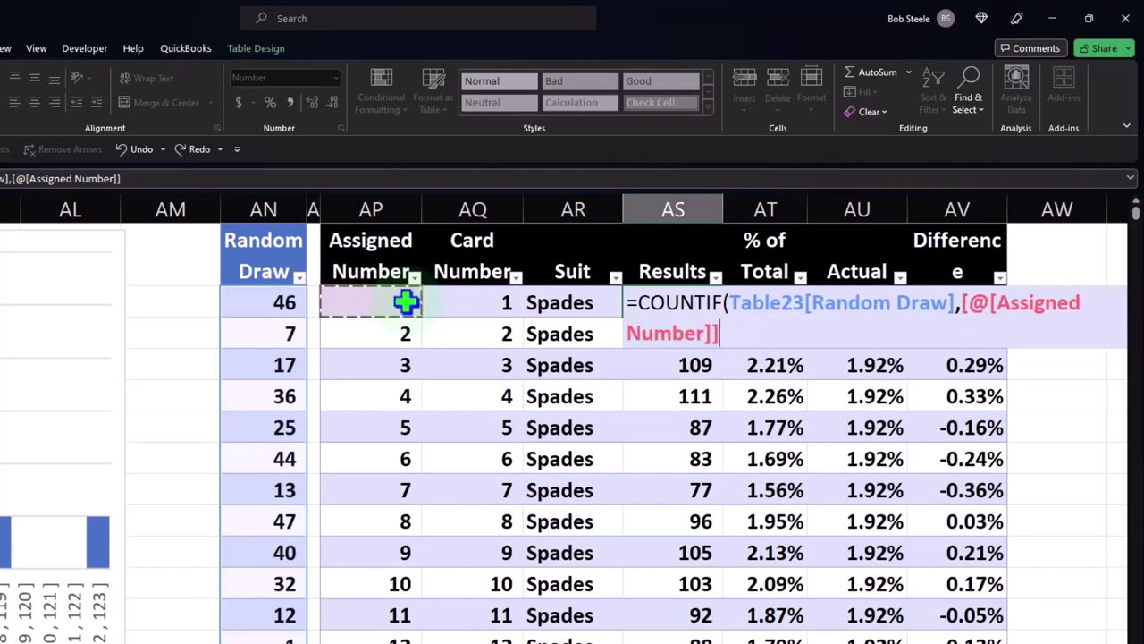
key(Return)
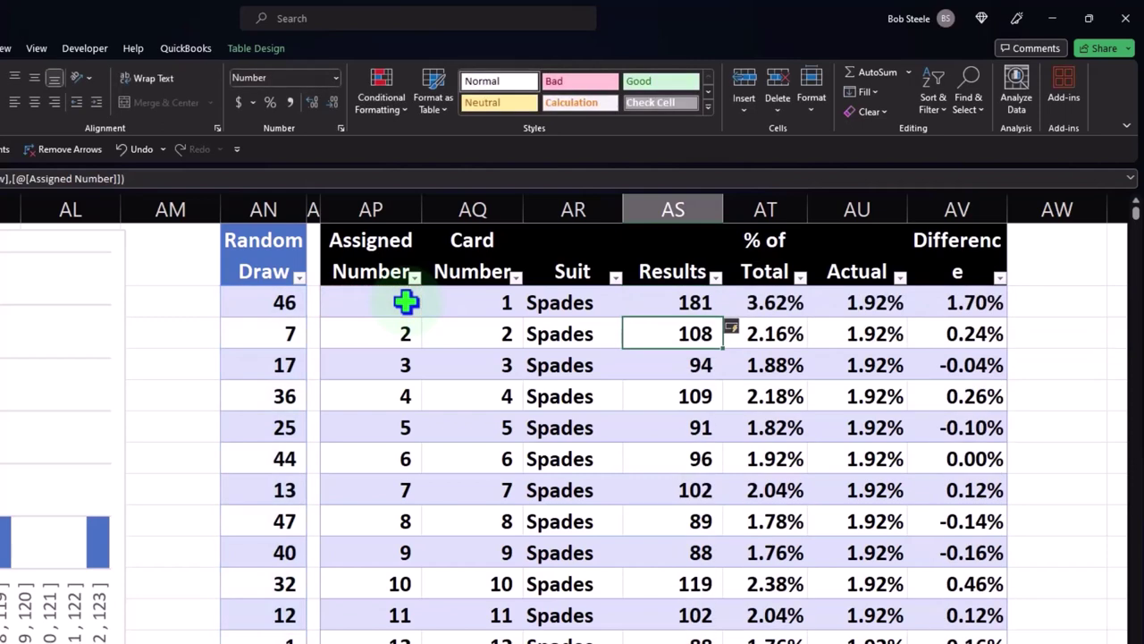
double_click(695, 335)
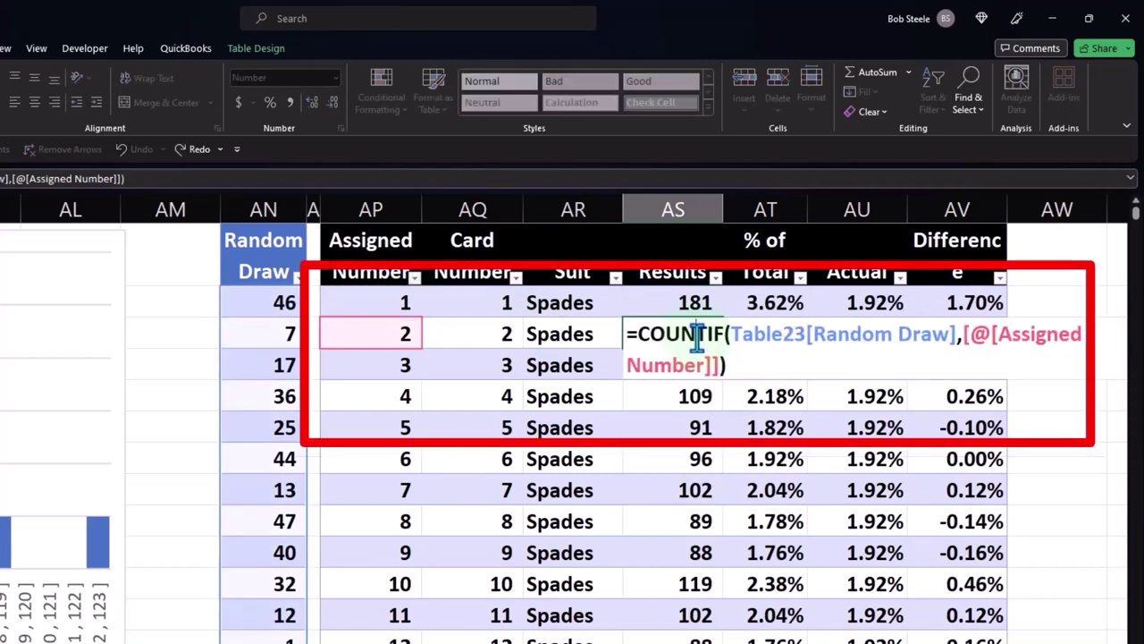
Check the Results formula in AS4 and the % of Total formula in AT2 against the total row it references.
key(Return)
double_click(693, 365)
key(Return)
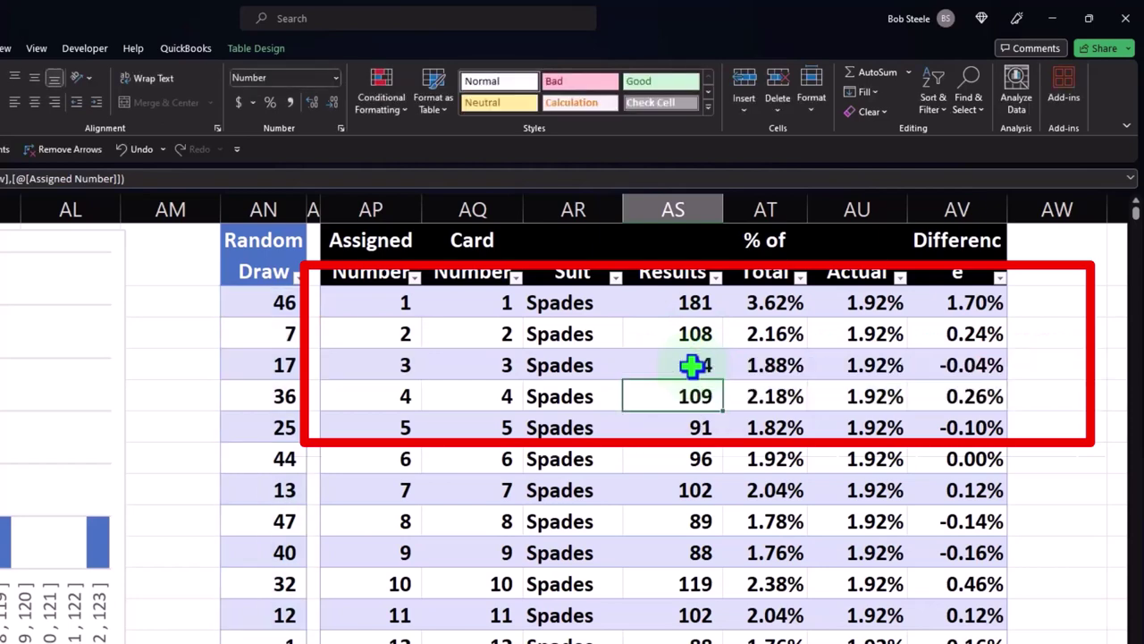
double_click(754, 303)
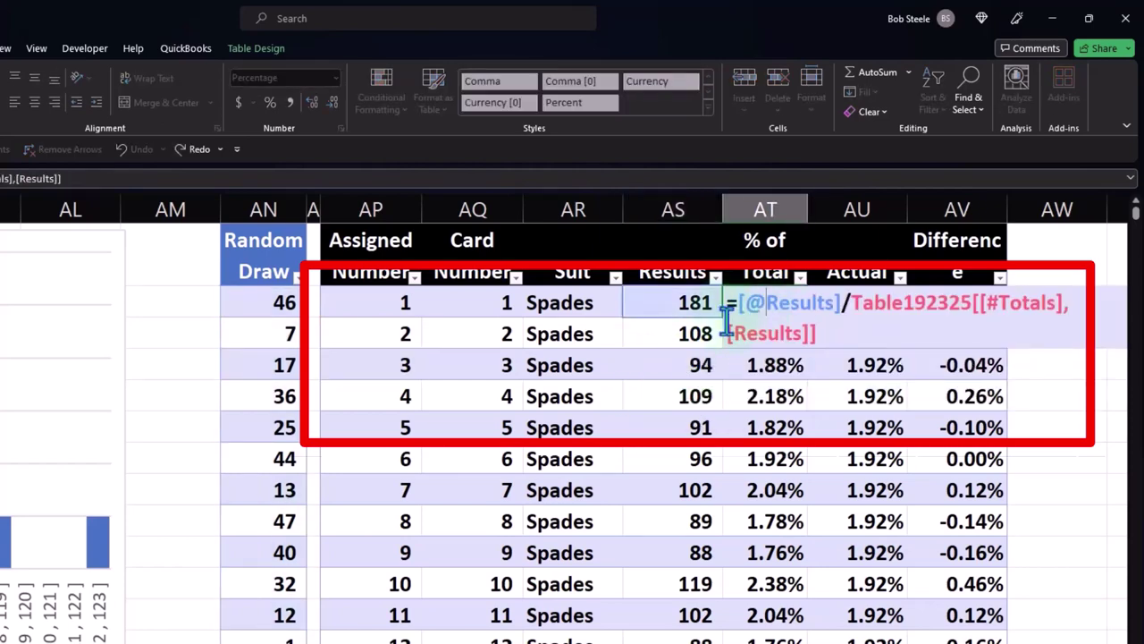
scroll(736, 378, down, 7)
scroll(736, 379, down, 9)
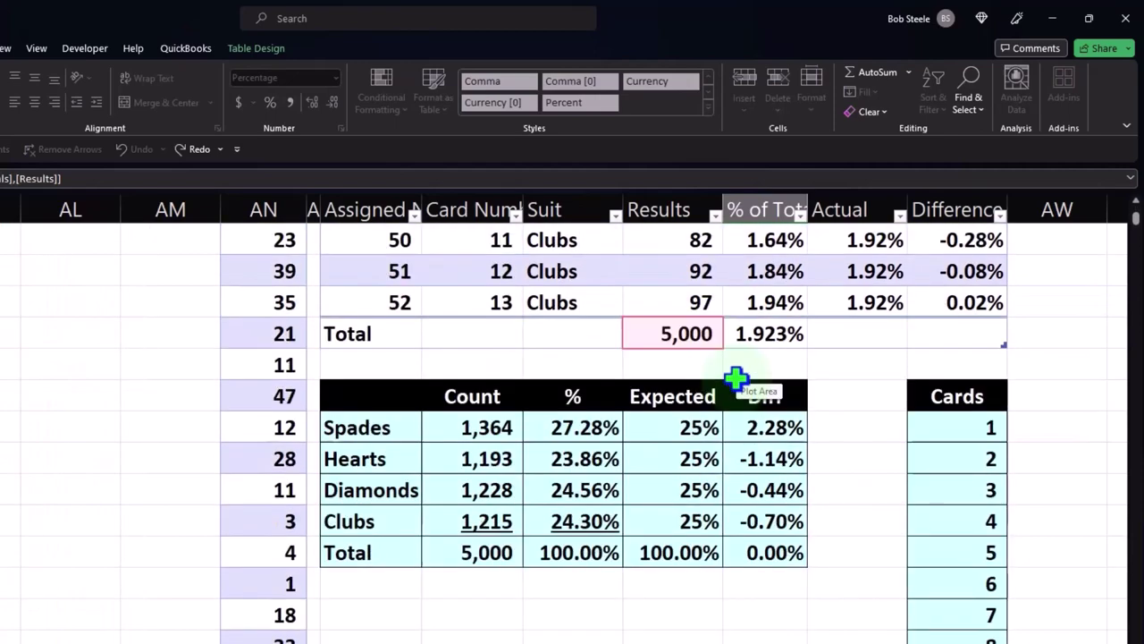
scroll(736, 378, up, 9)
scroll(735, 378, up, 8)
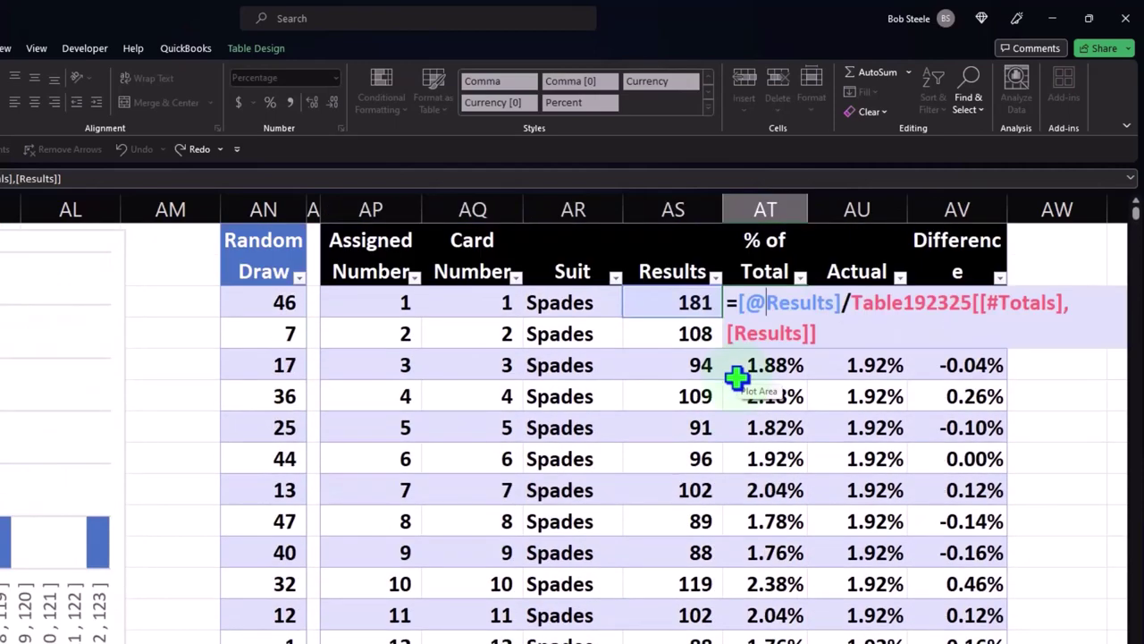
key(Return)
Check the formulas in Actual cell AU2 and Difference cell AV2 of the copied table.
click(859, 302)
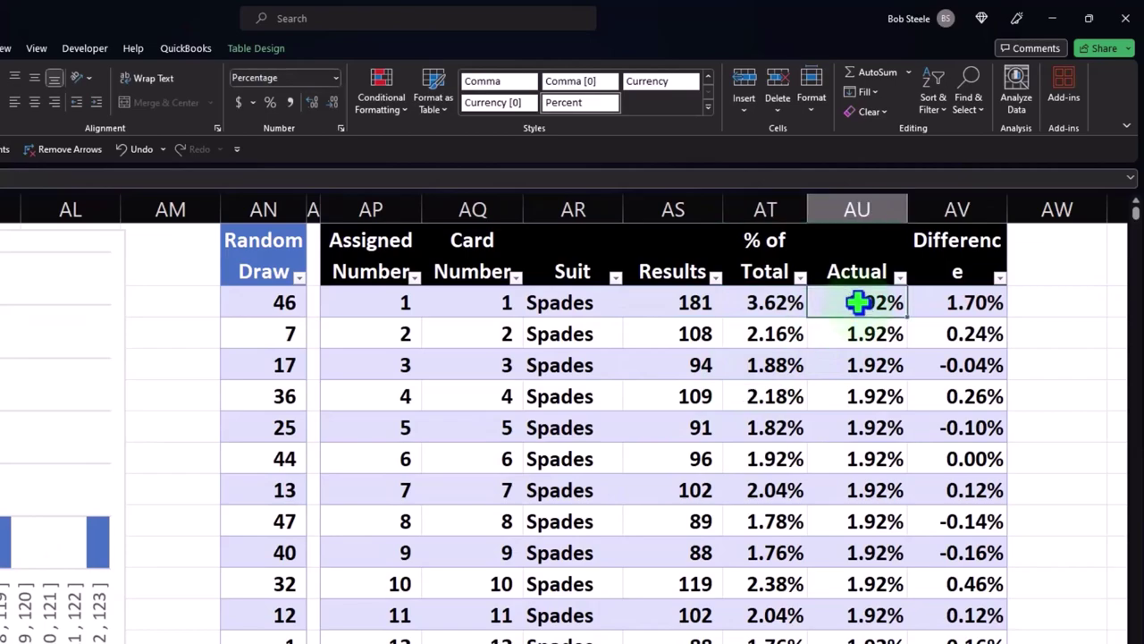
text(=$J$4)
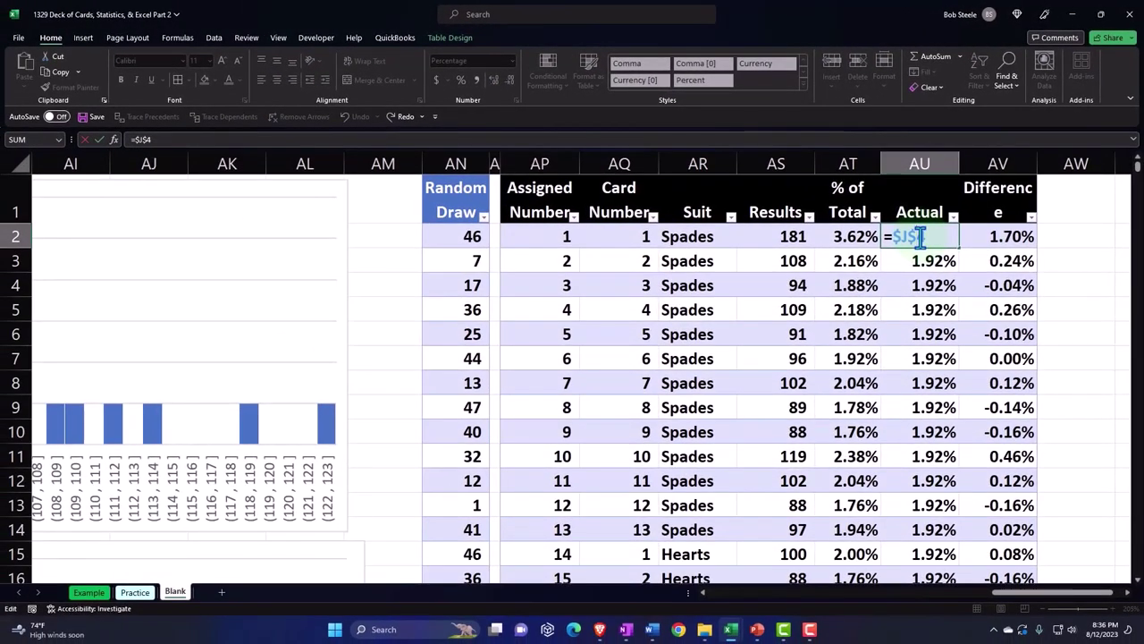
key(Return)
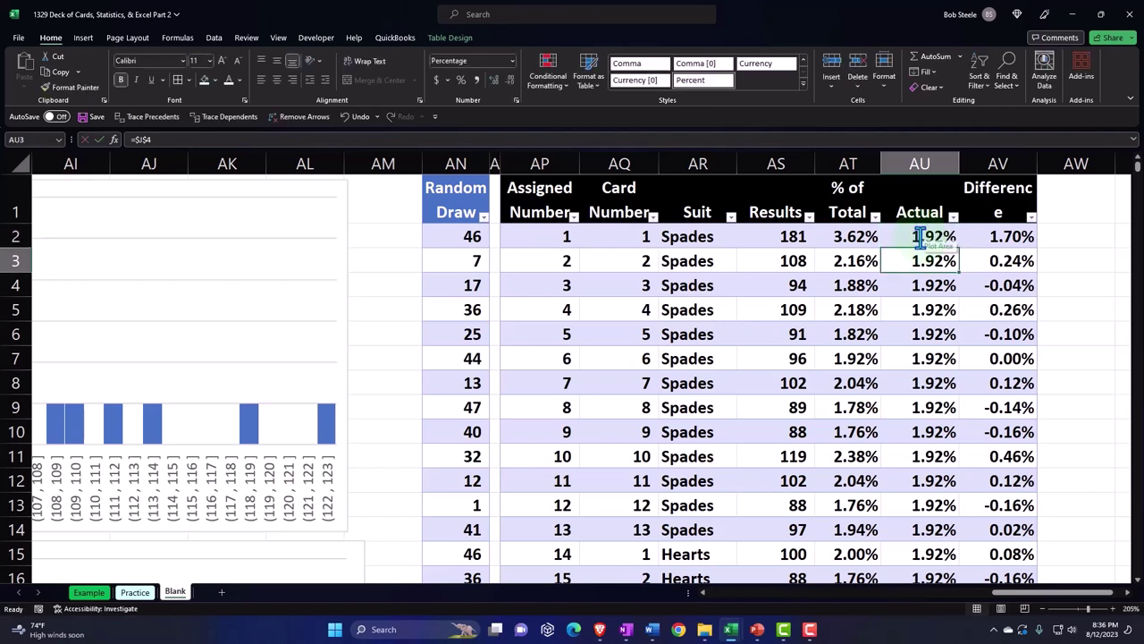
double_click(1013, 237)
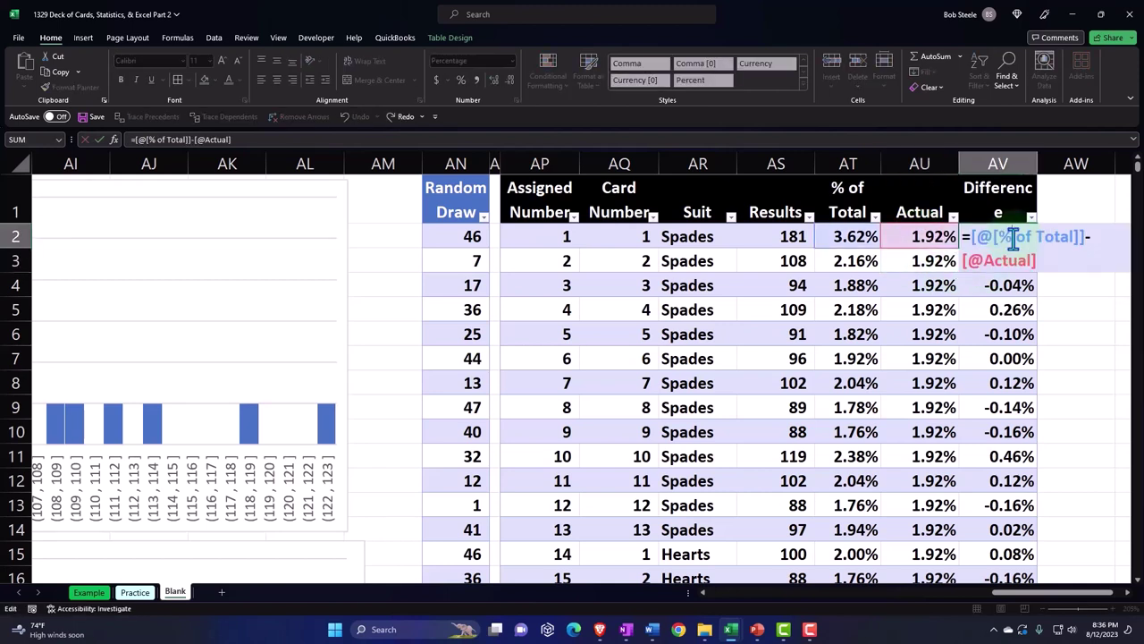
key(Return)
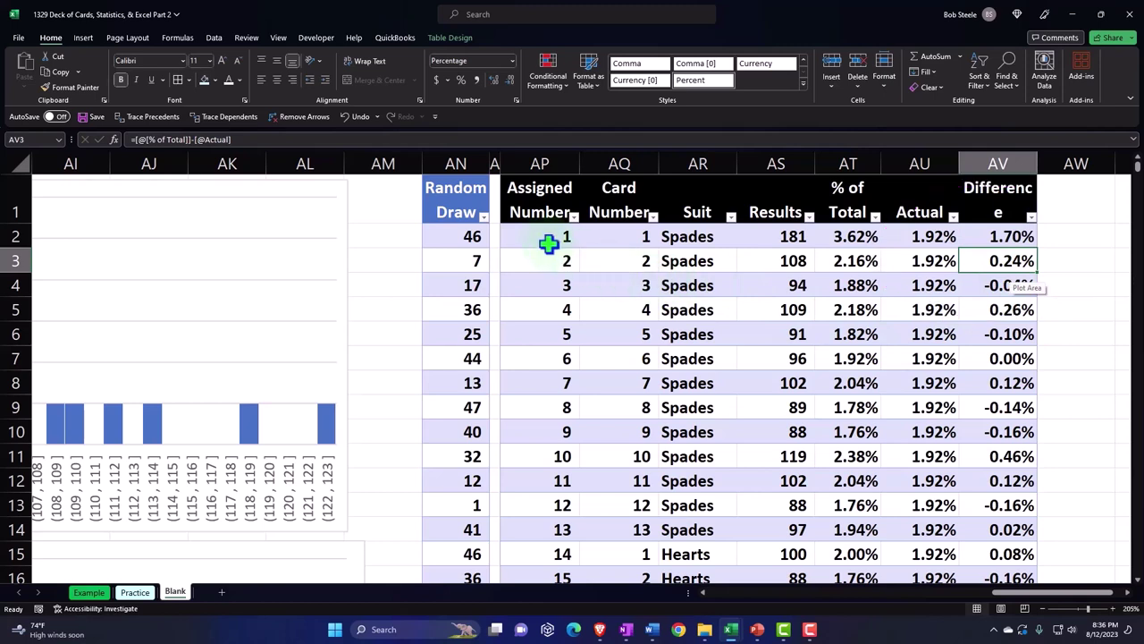
Fill the assigned number 1 row of the copied table, AP2 to AV2, with standard yellow.
drag(548, 242, 976, 226)
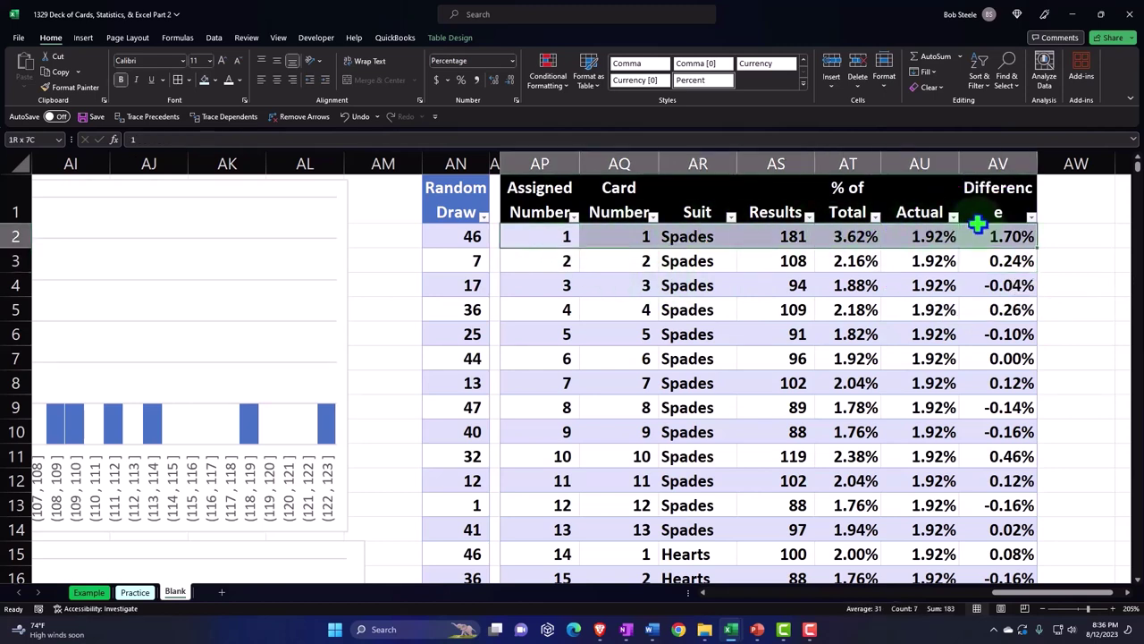
click(215, 79)
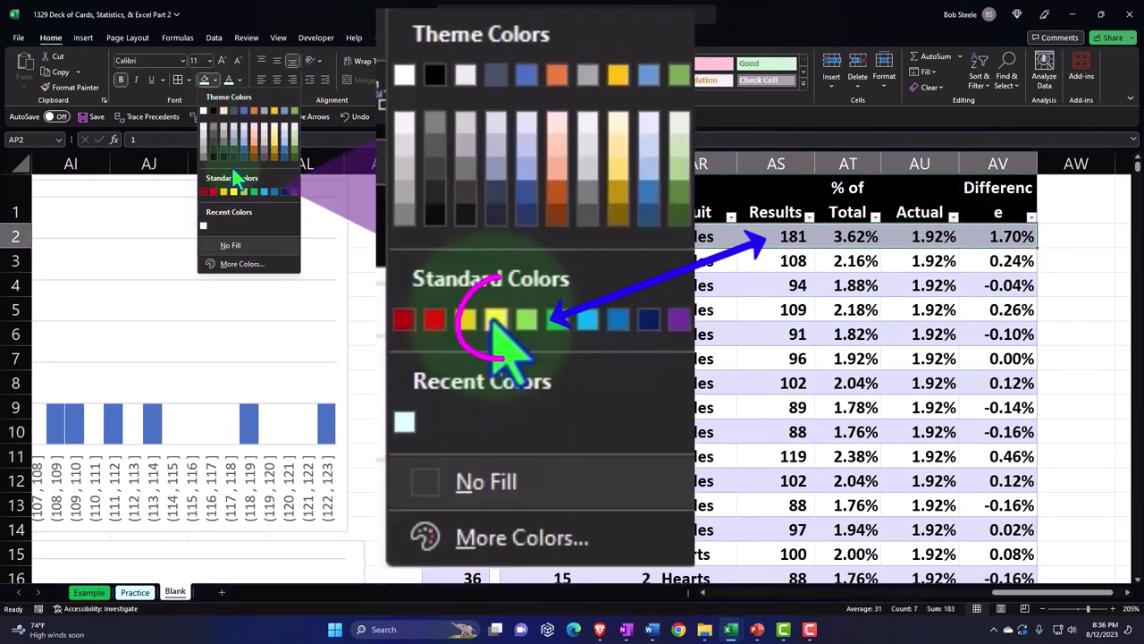
click(232, 191)
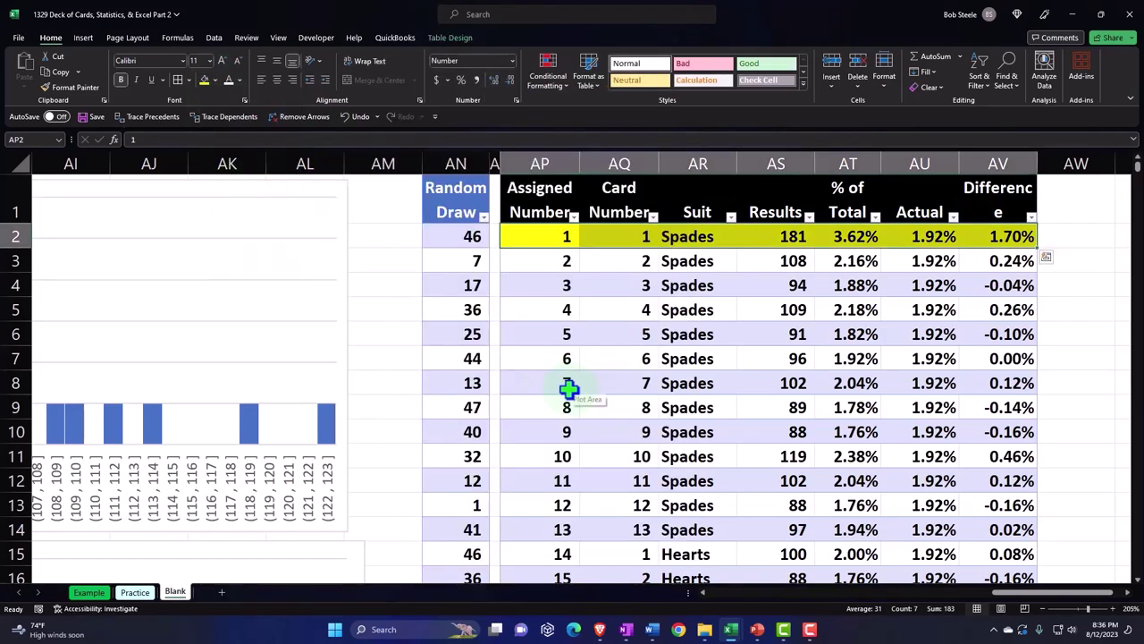
Highlight the assigned number 29 row of the copied table, AP30 to AV30, with yellow fill.
scroll(573, 394, down, 2)
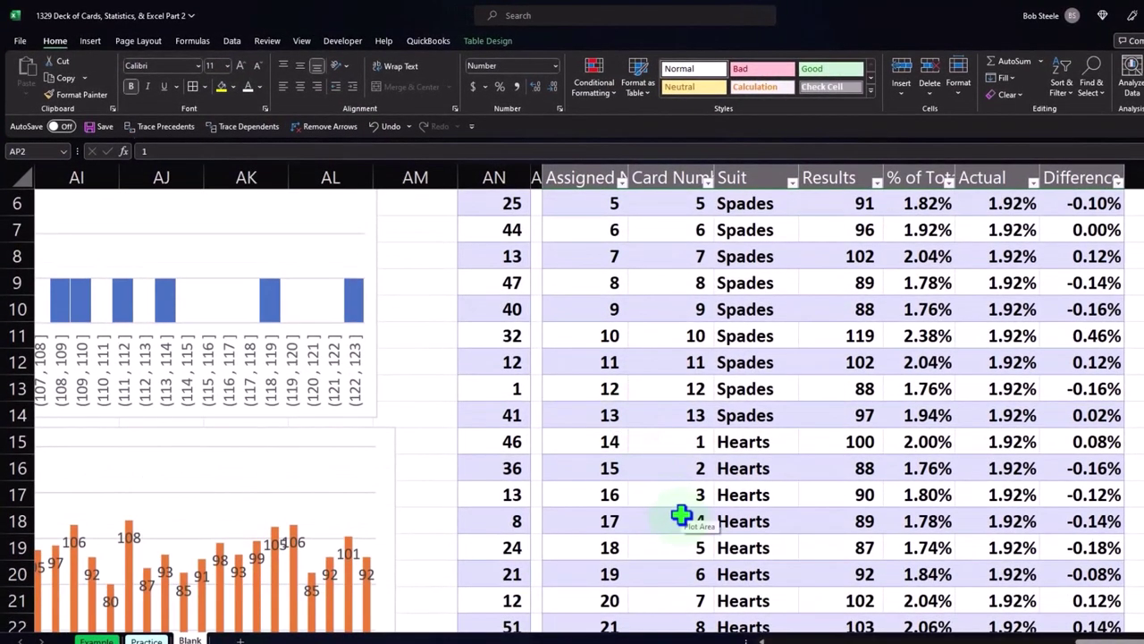
scroll(643, 503, down, 1)
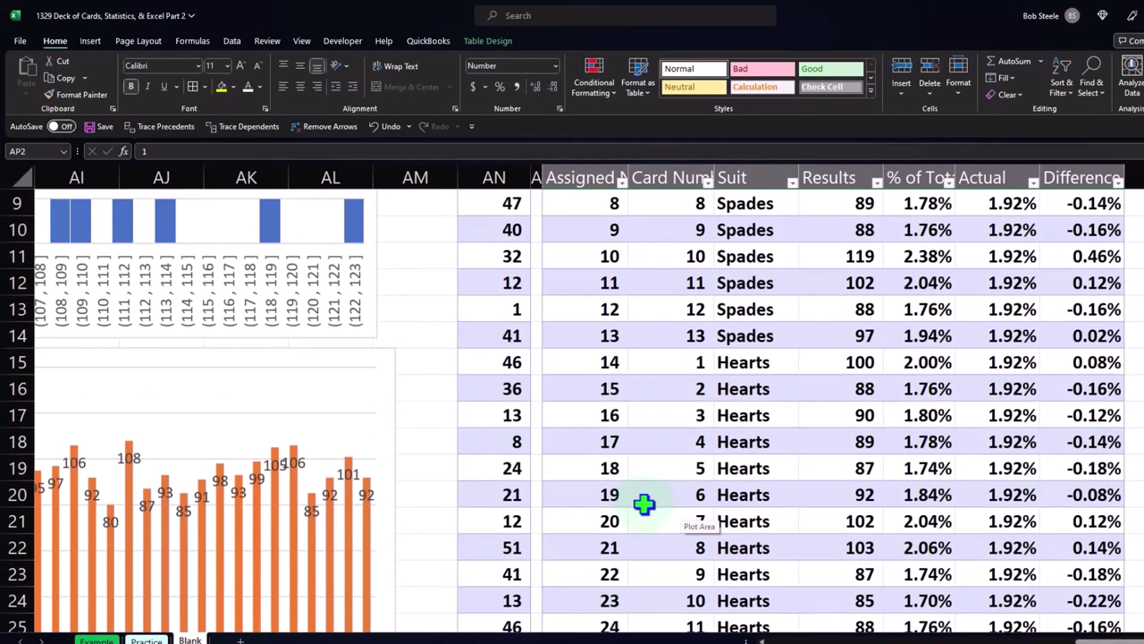
scroll(644, 503, down, 5)
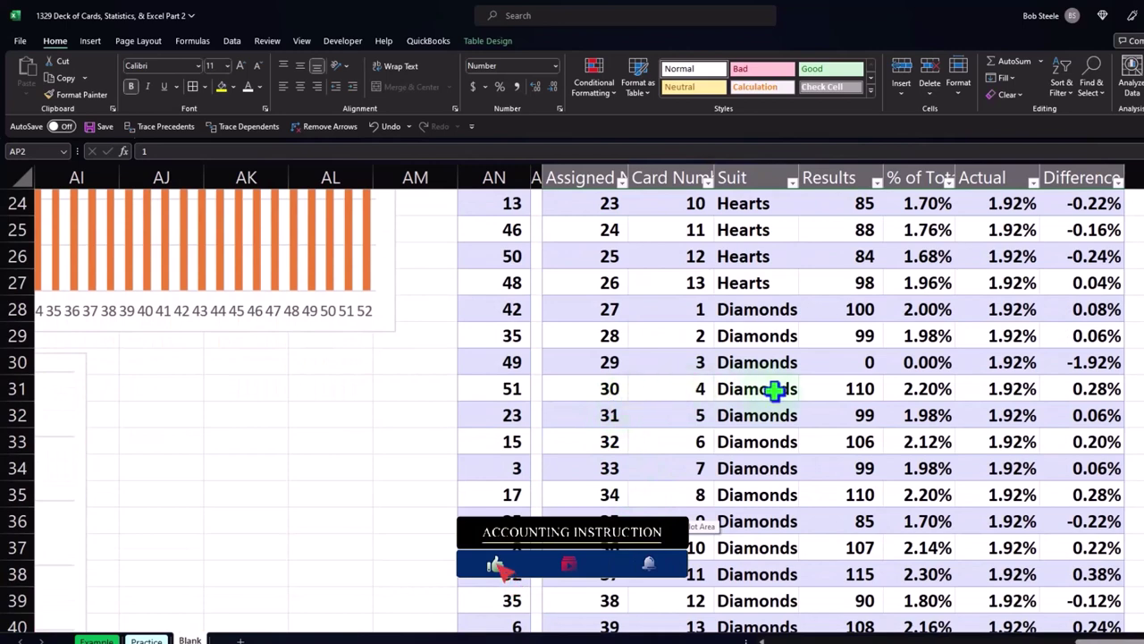
drag(626, 366, 1067, 365)
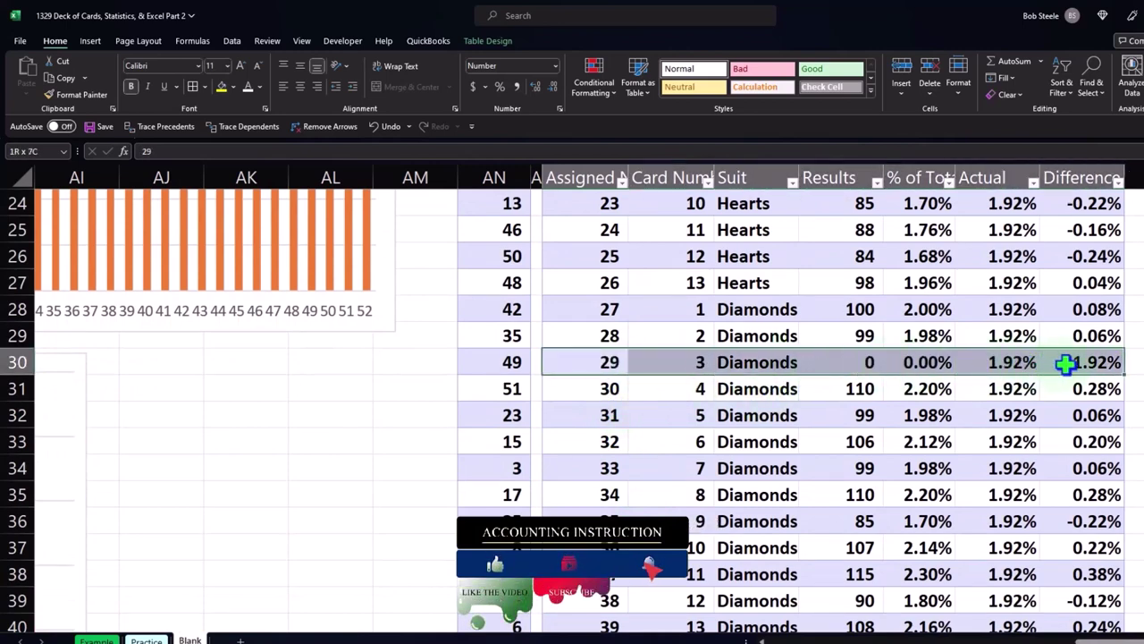
click(222, 87)
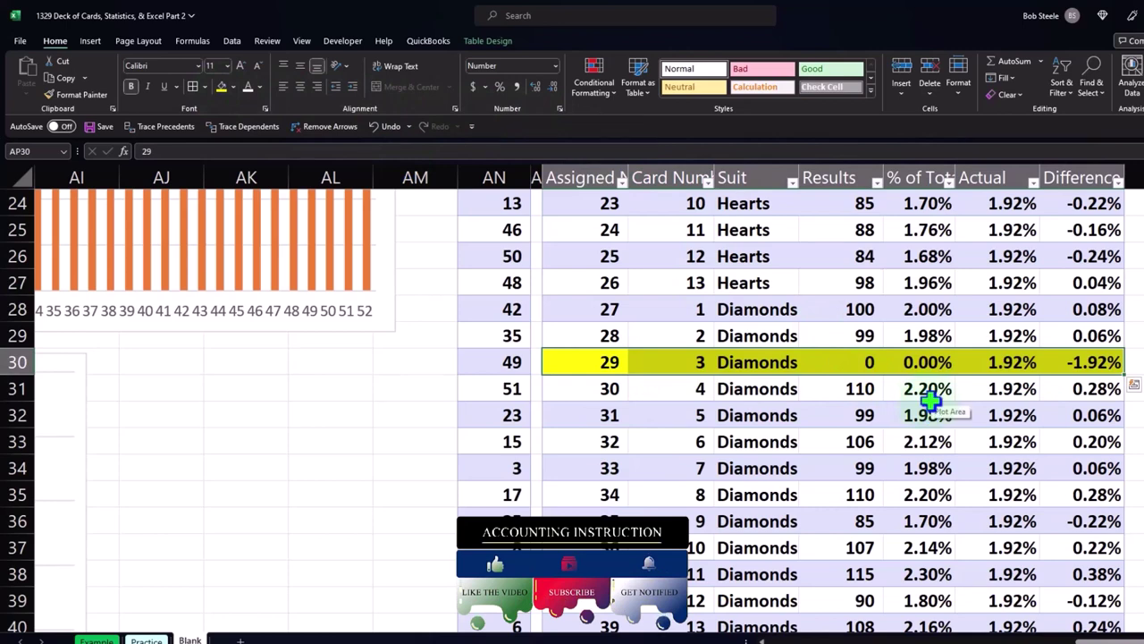
Compare the Results counts of the two highlighted rows with those of the other cards in the table.
click(856, 359)
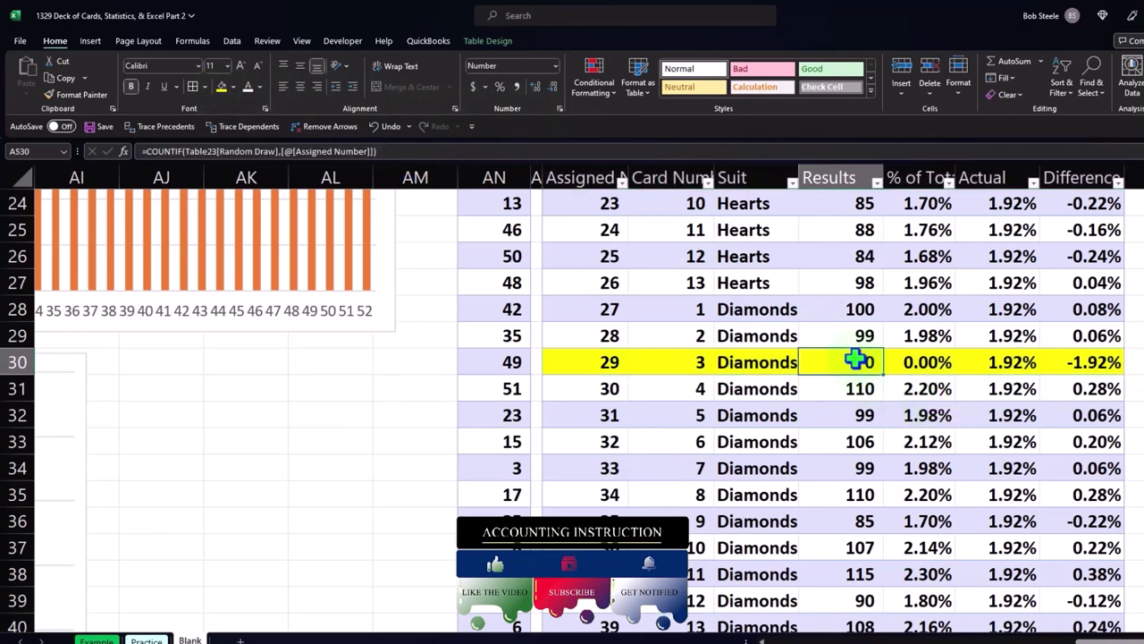
scroll(856, 359, up, 8)
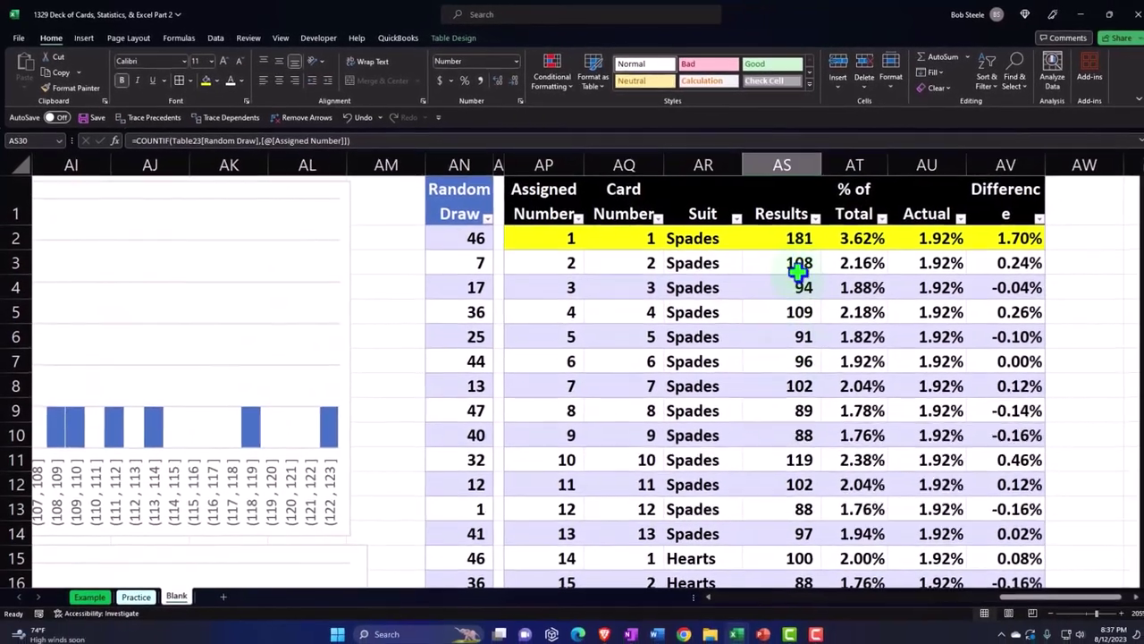
click(818, 246)
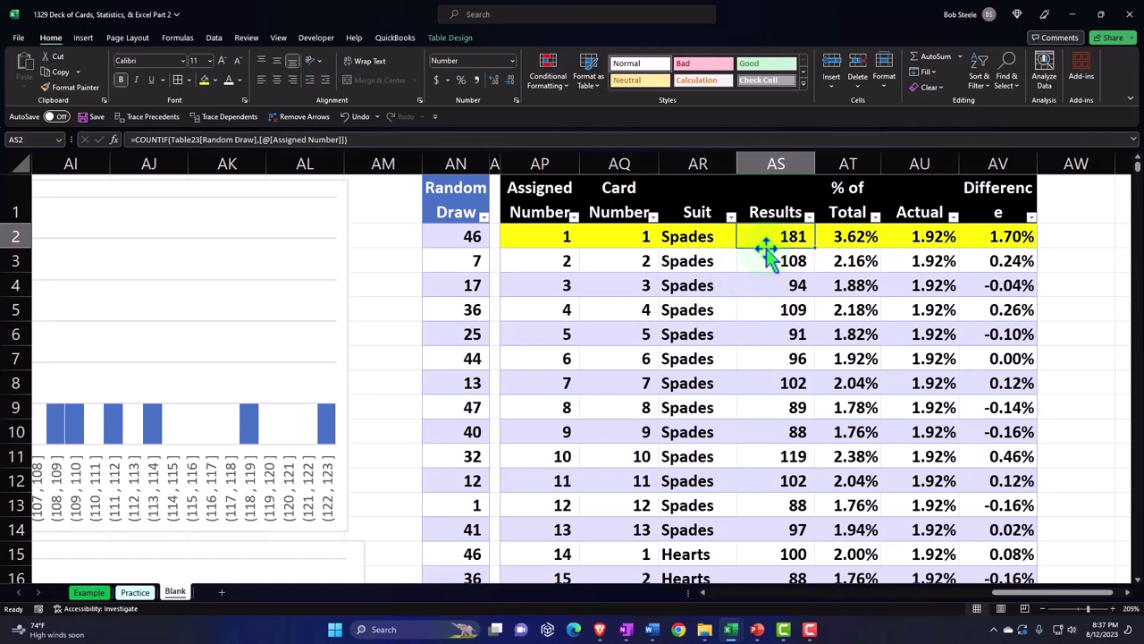
scroll(775, 324, down, 10)
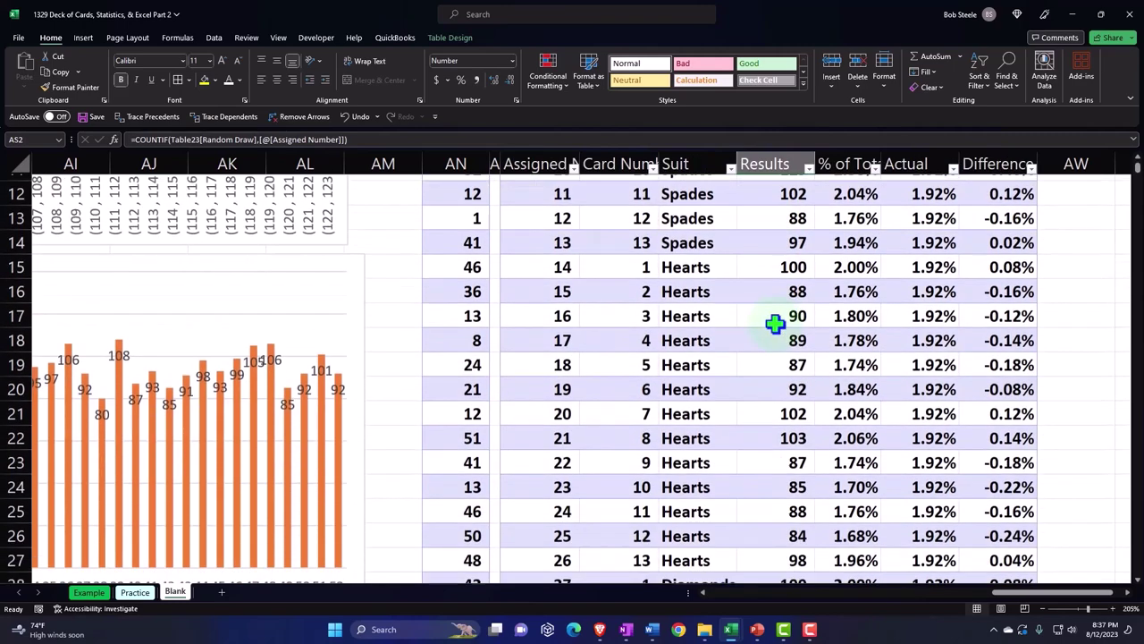
scroll(774, 324, down, 5)
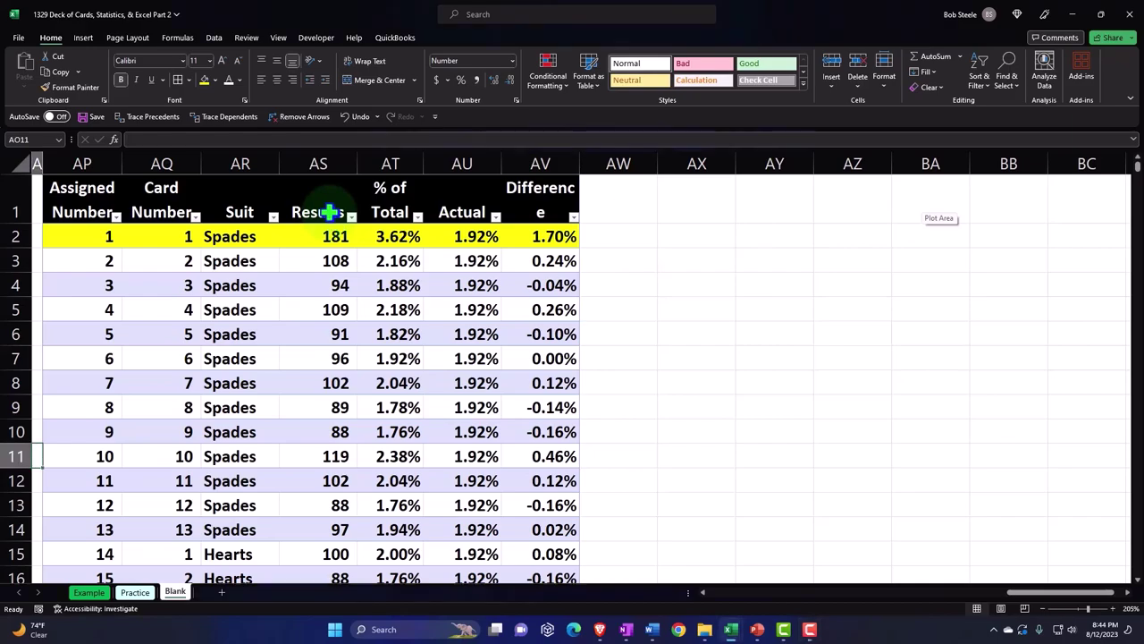
Insert a histogram of the Results column data in the copied card table.
click(350, 301)
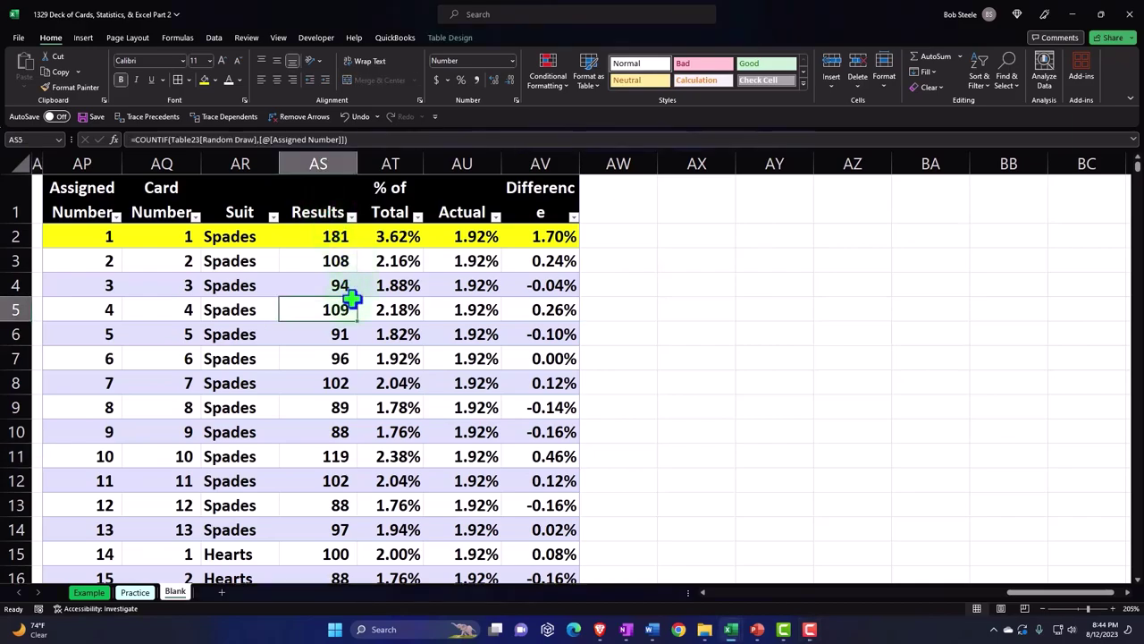
key(Left)
key(Left)
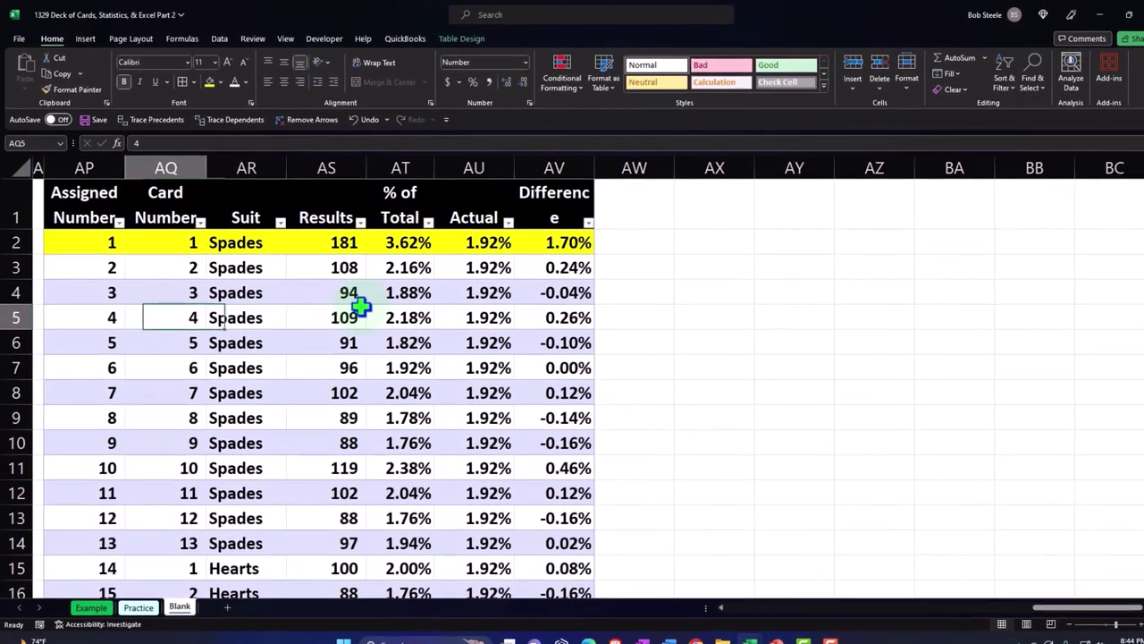
key(Left)
key(Left)
key(Left)
key(Left)
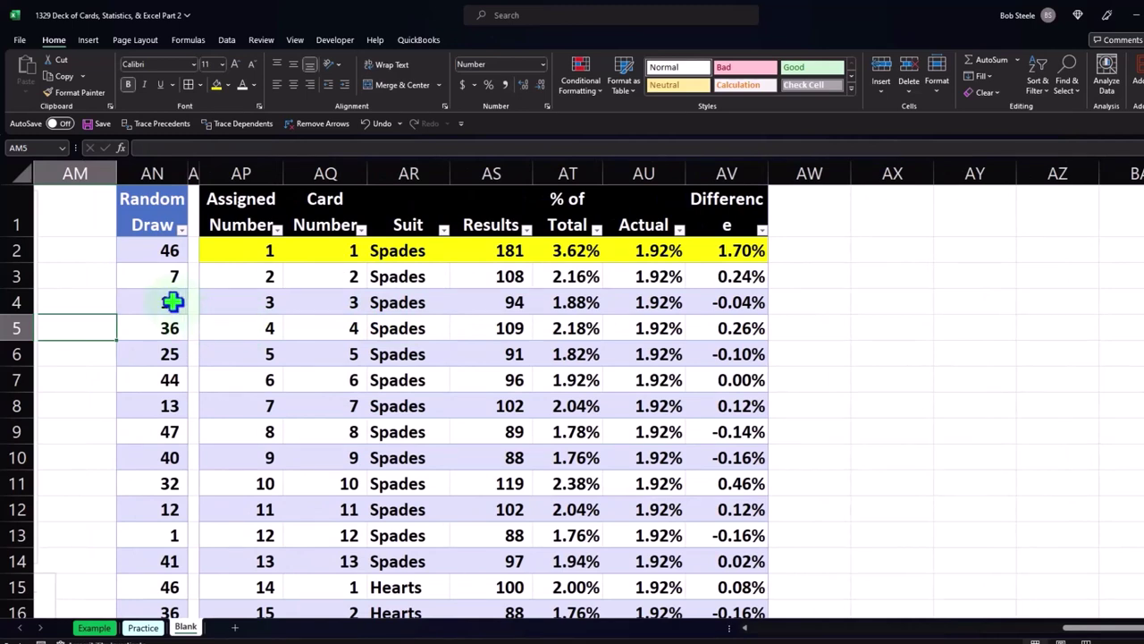
click(491, 184)
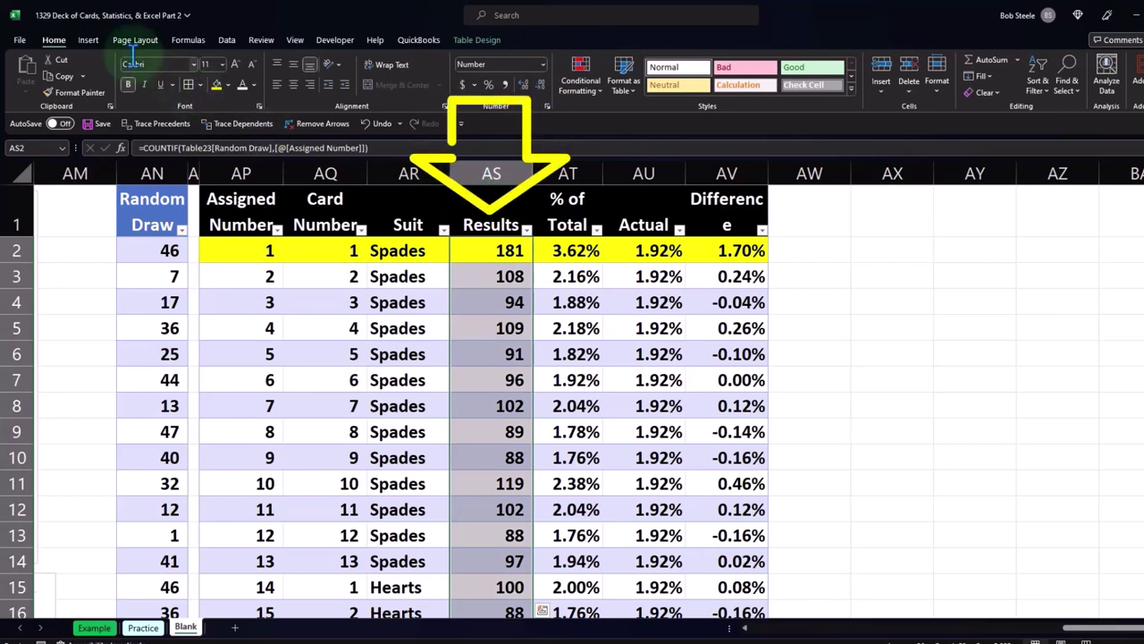
click(88, 40)
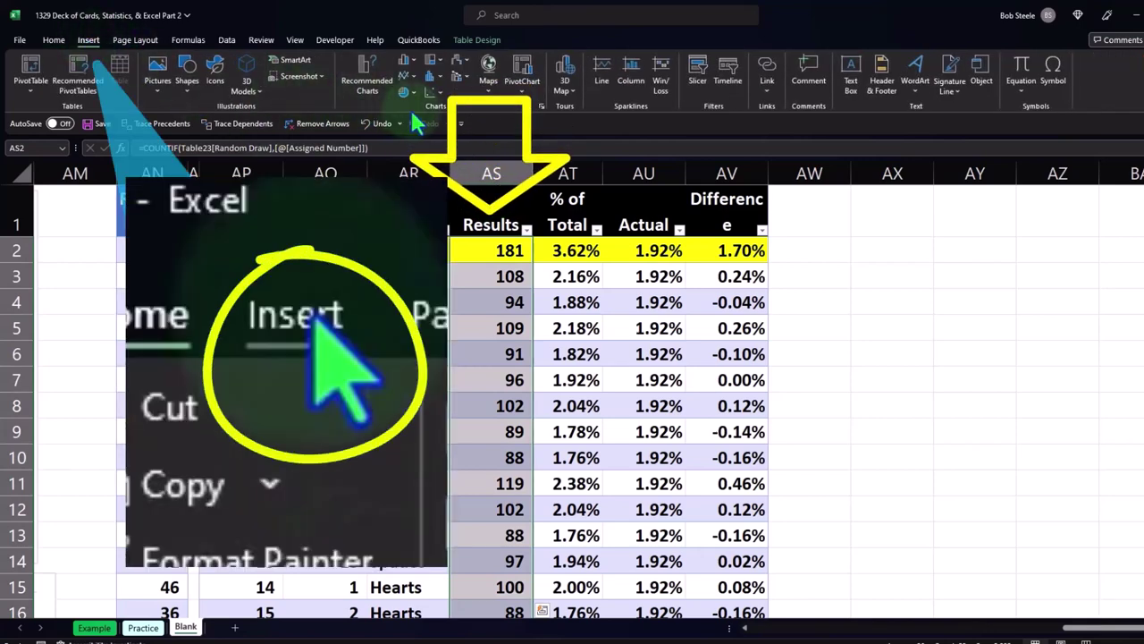
click(436, 83)
click(436, 157)
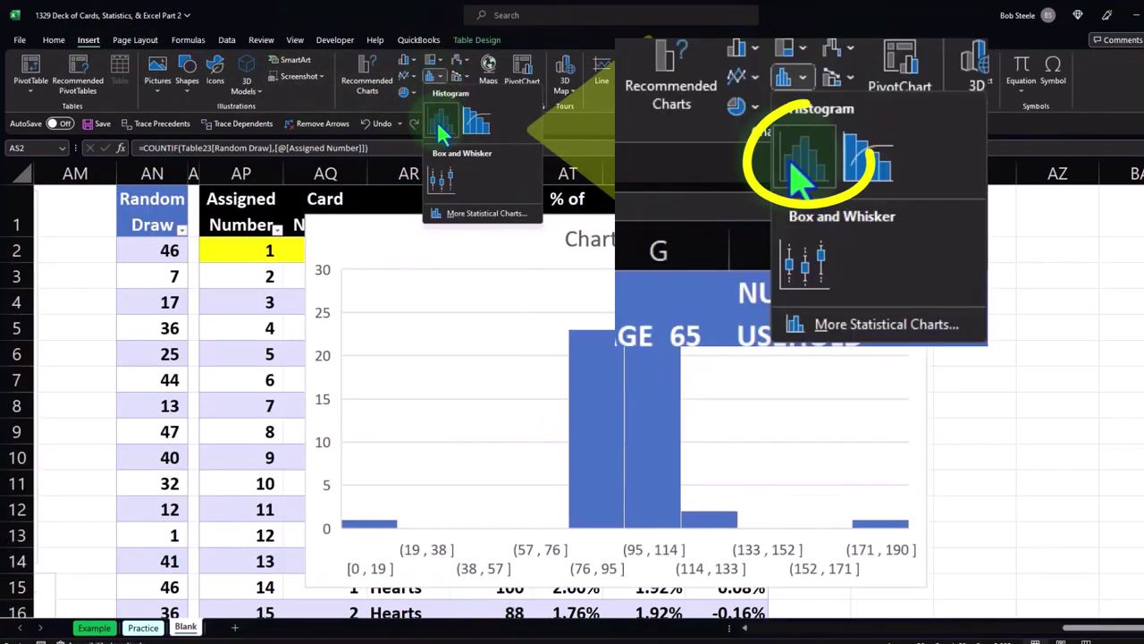
Move the histogram beside the copied table, starting at column AW, and delete its chart title.
drag(409, 241, 887, 229)
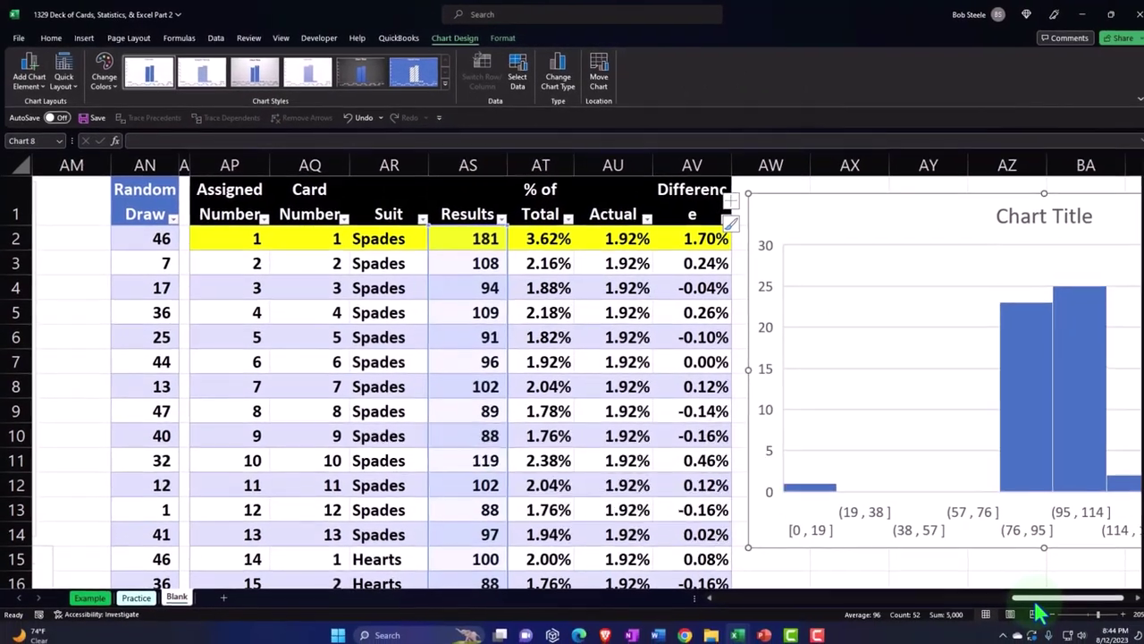
drag(1081, 640, 1084, 636)
drag(1028, 605, 1047, 602)
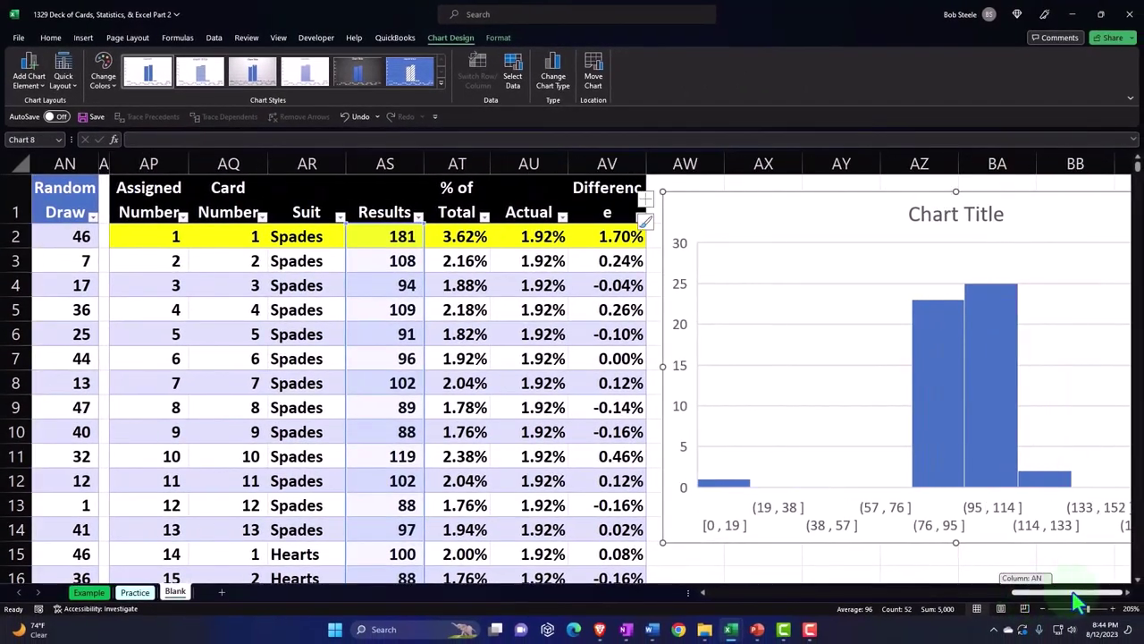
click(970, 223)
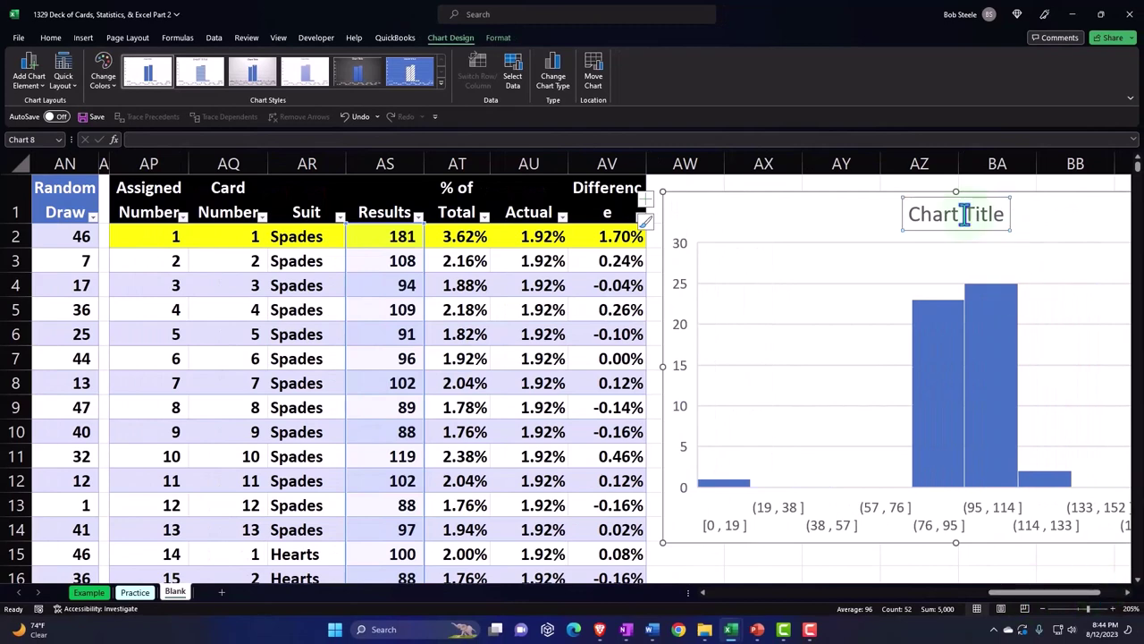
key(Delete)
drag(1022, 602, 1046, 604)
Set the histogram's horizontal axis to 12 bins and bring the whole chart into view.
double_click(872, 527)
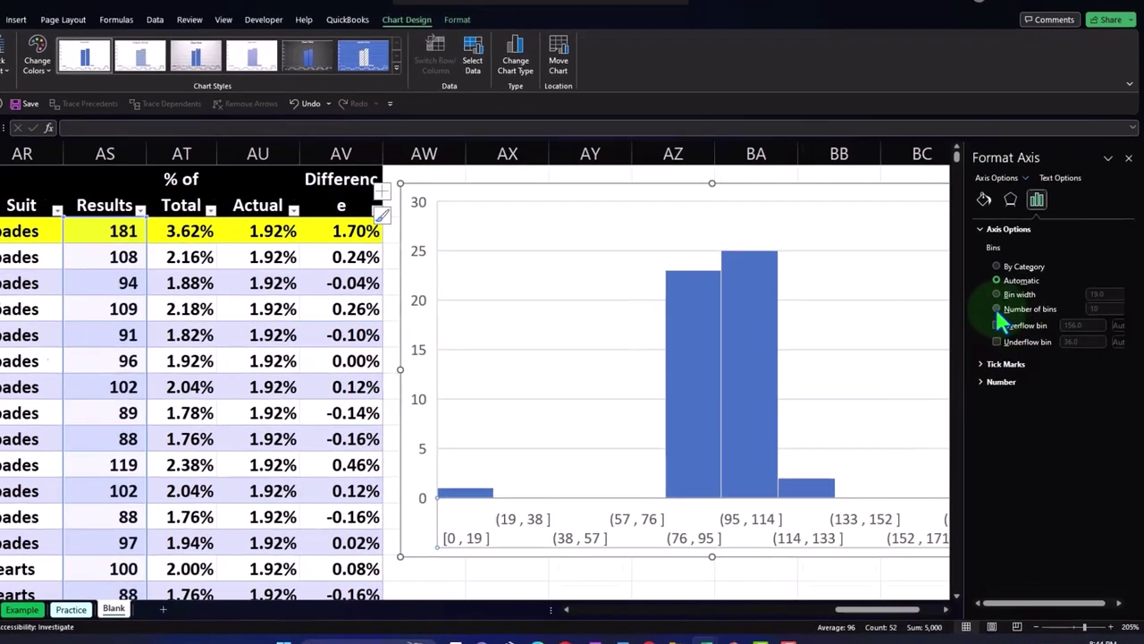
click(996, 309)
click(1088, 310)
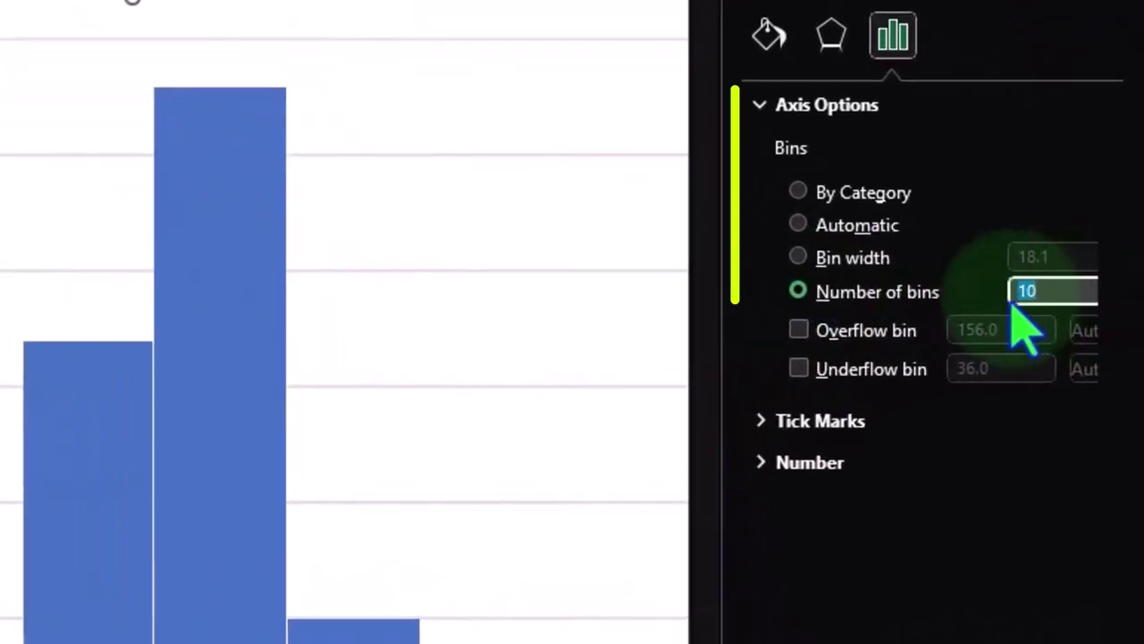
text(12)
key(Tab)
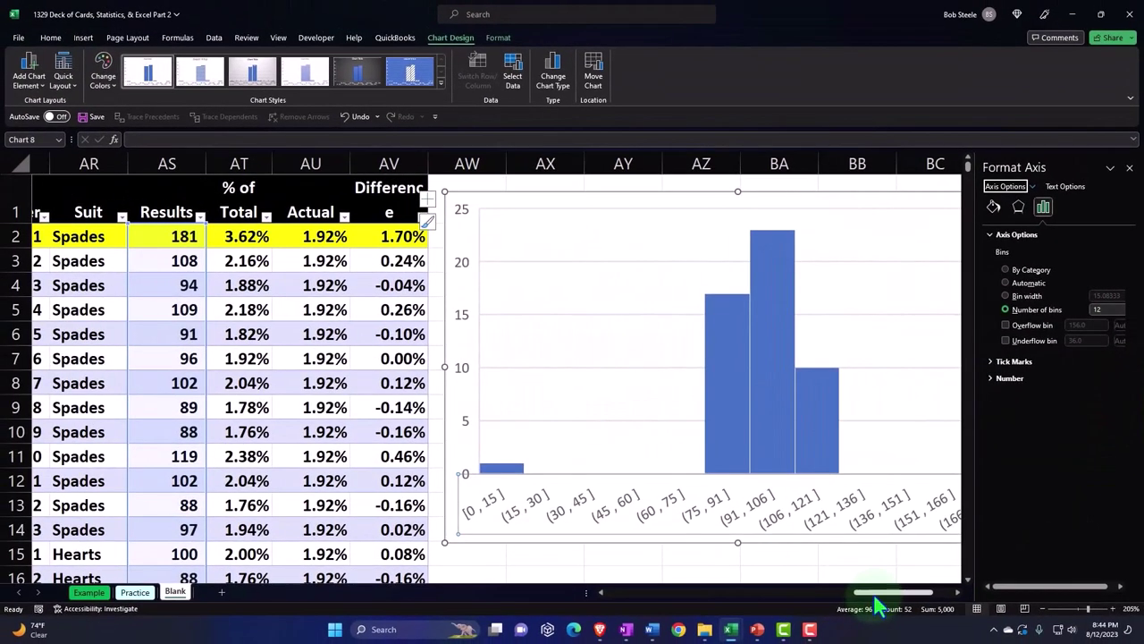
drag(876, 593, 894, 593)
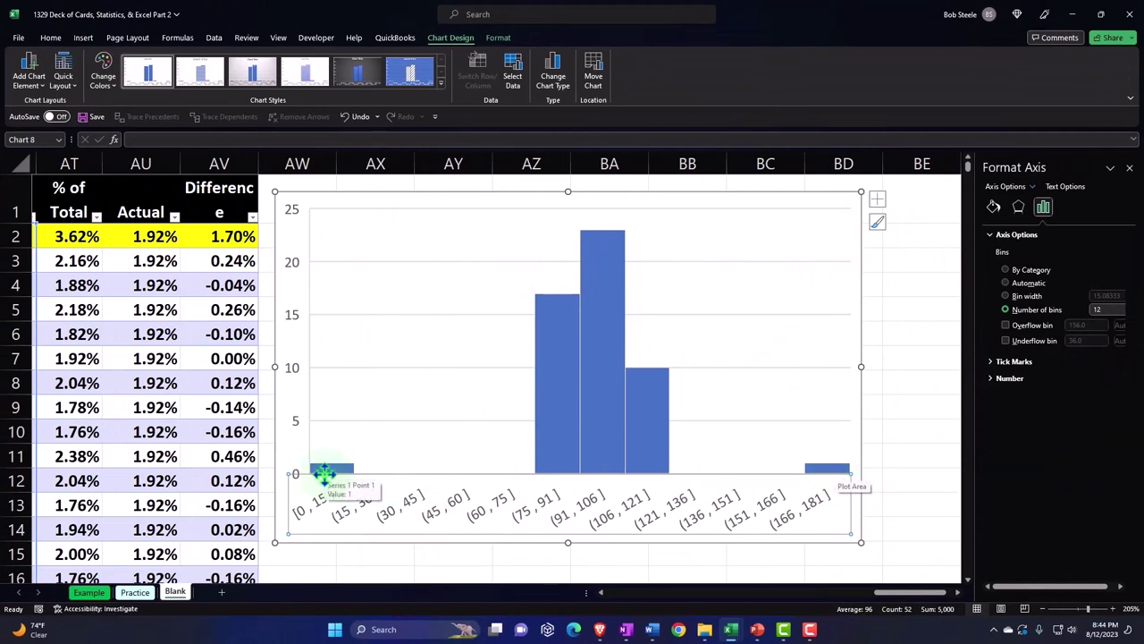
Insert a histogram of the Random Draw column data in column AN.
click(1131, 170)
drag(1025, 594, 984, 601)
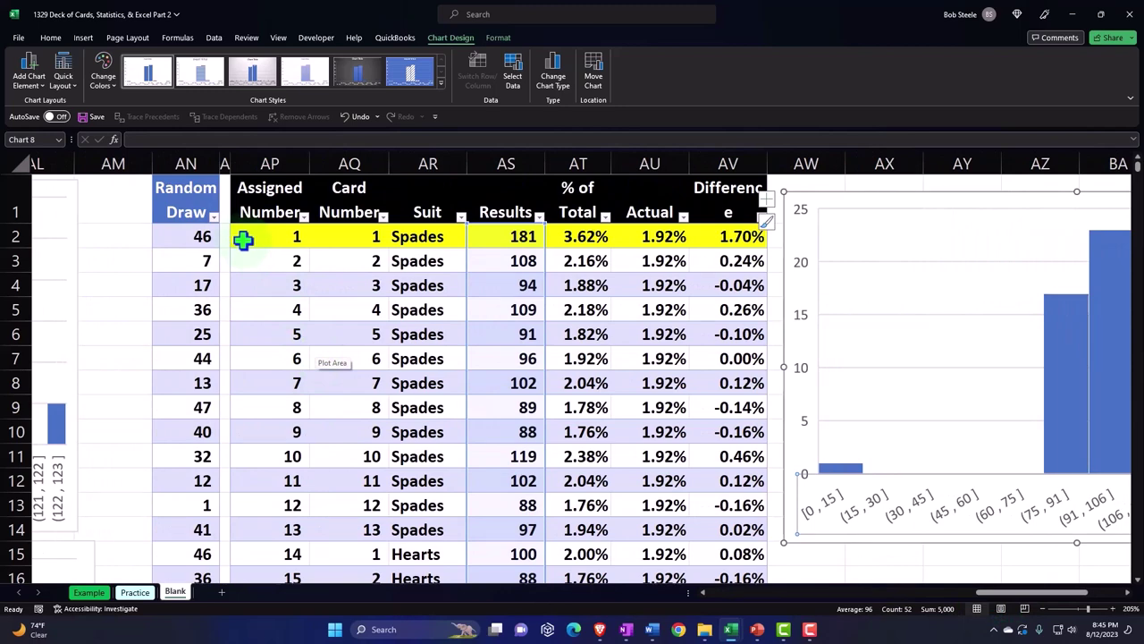
click(186, 177)
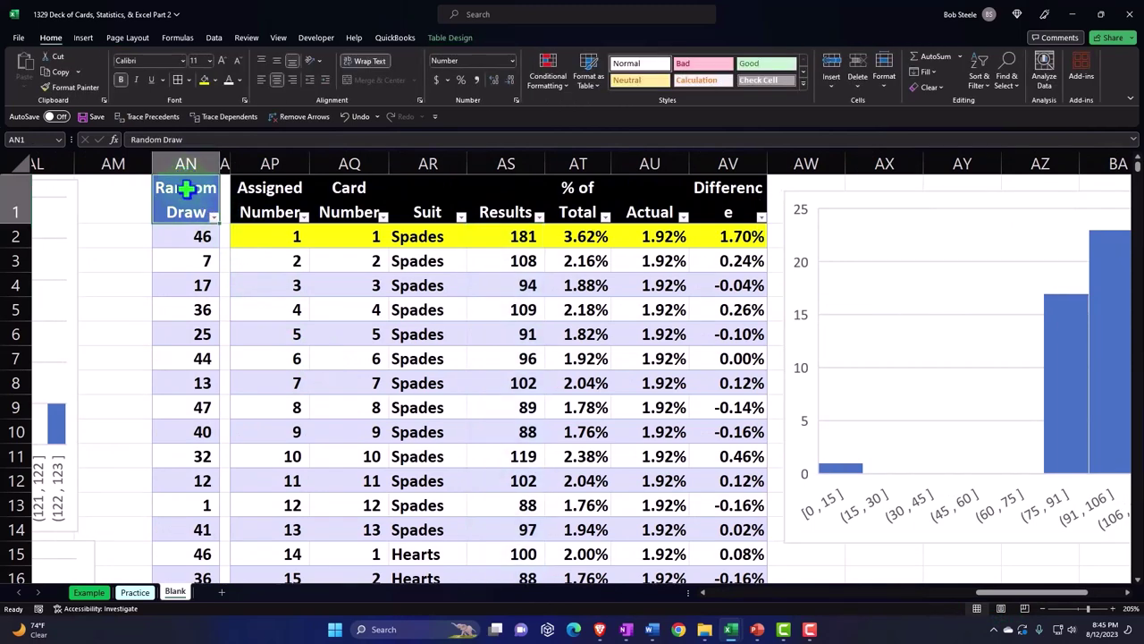
click(185, 175)
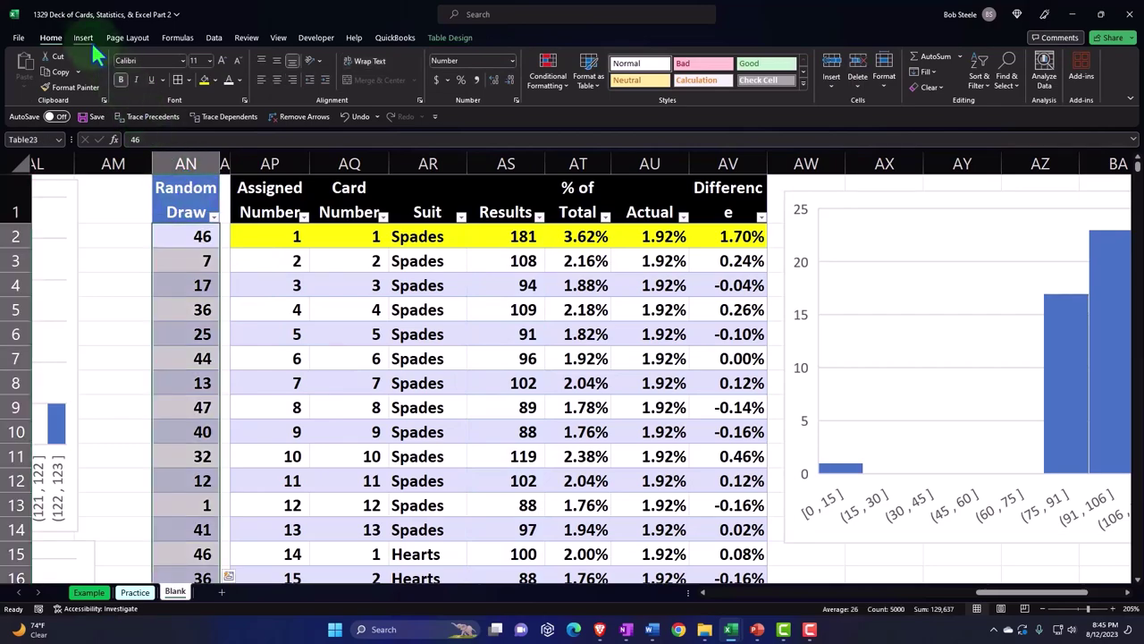
click(83, 38)
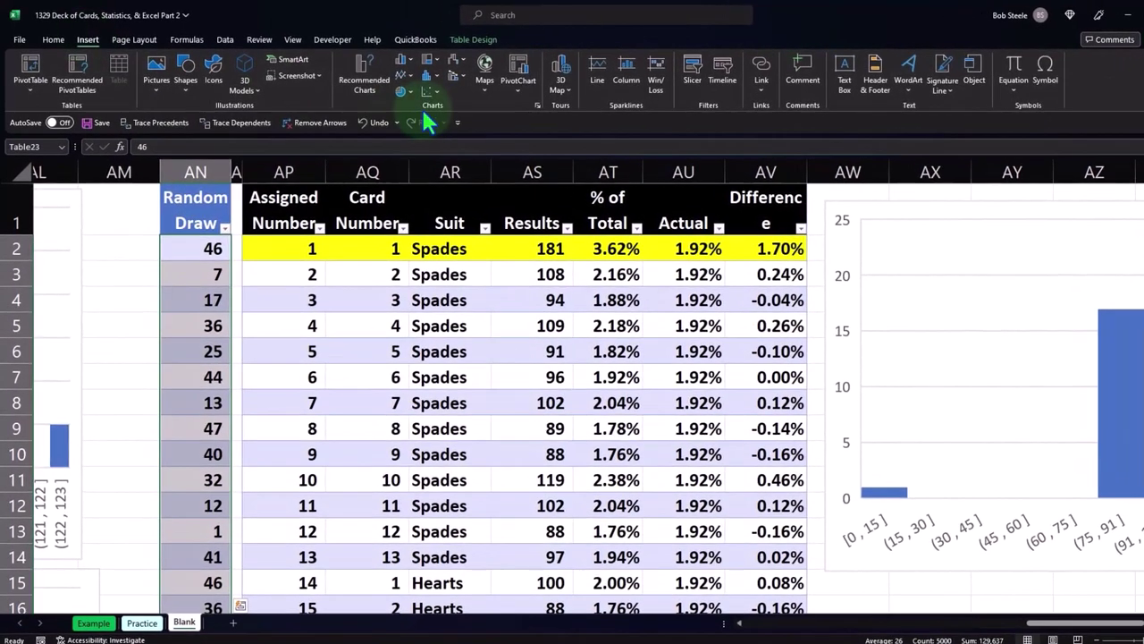
click(432, 94)
click(438, 132)
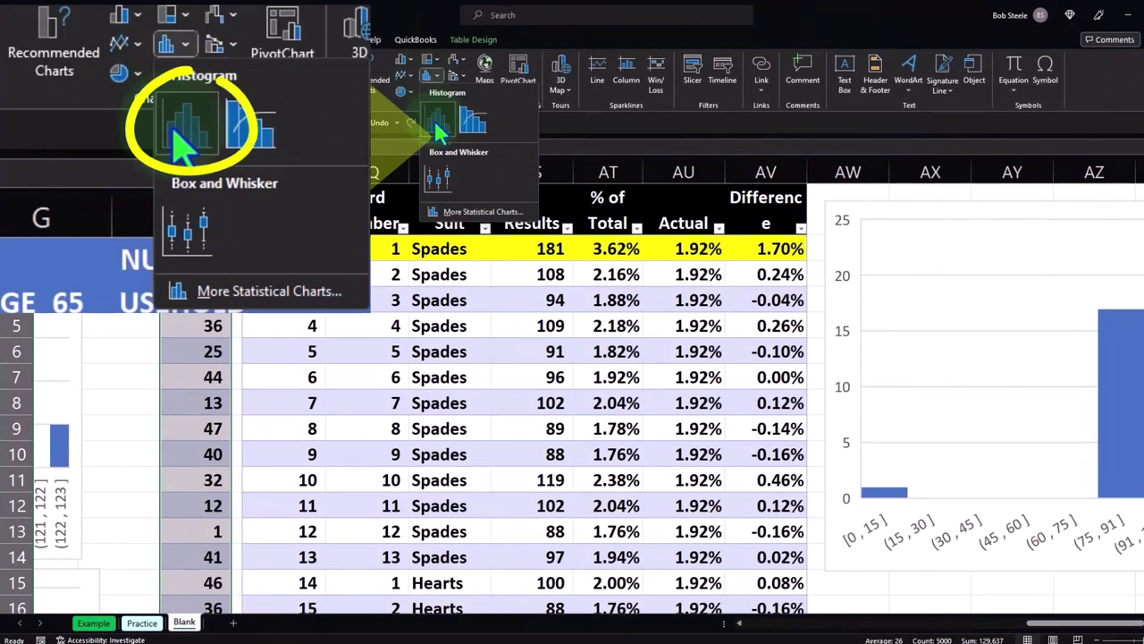
Move the Random Draw histogram directly below the Results histogram, starting at column AW.
drag(349, 236, 835, 378)
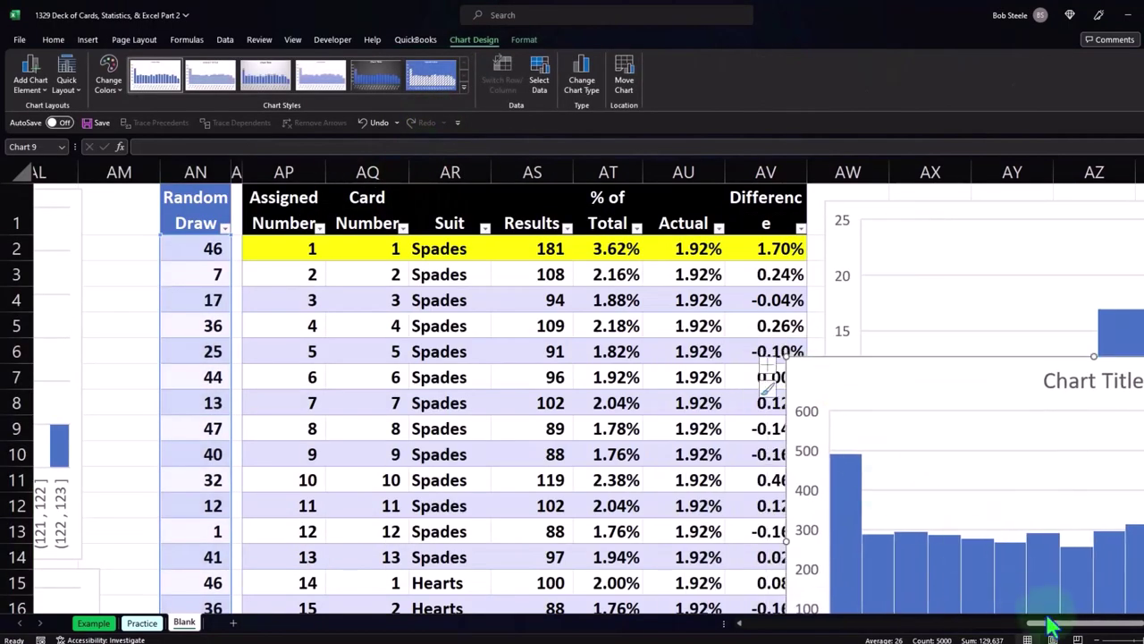
scroll(1055, 626, right, 5)
scroll(473, 302, down, 2)
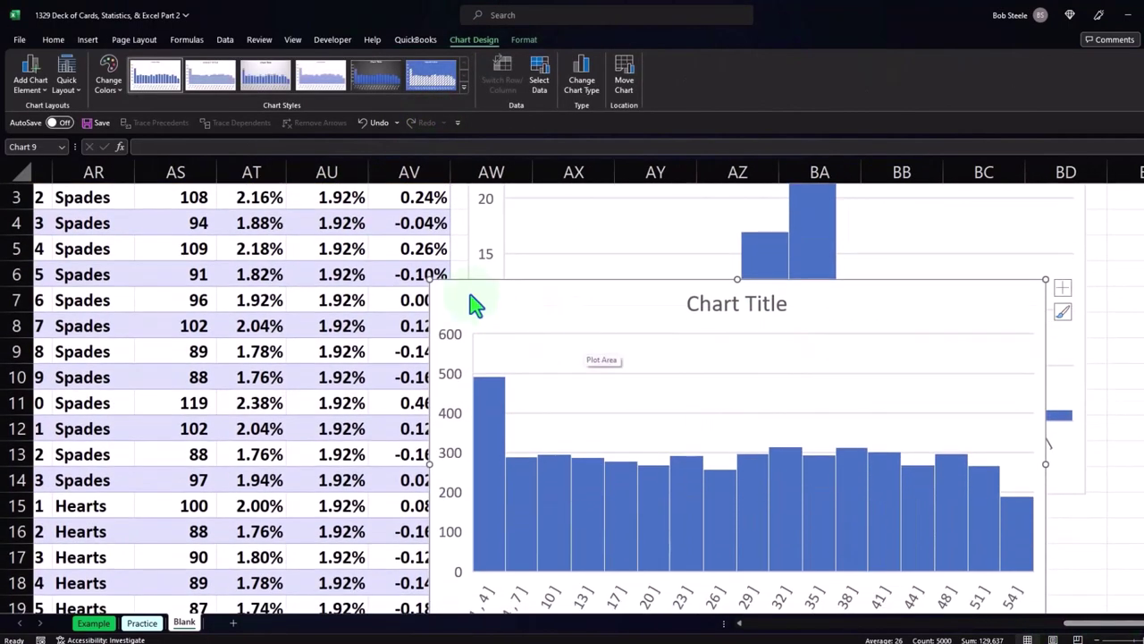
drag(532, 423, 513, 521)
scroll(680, 420, down, 3)
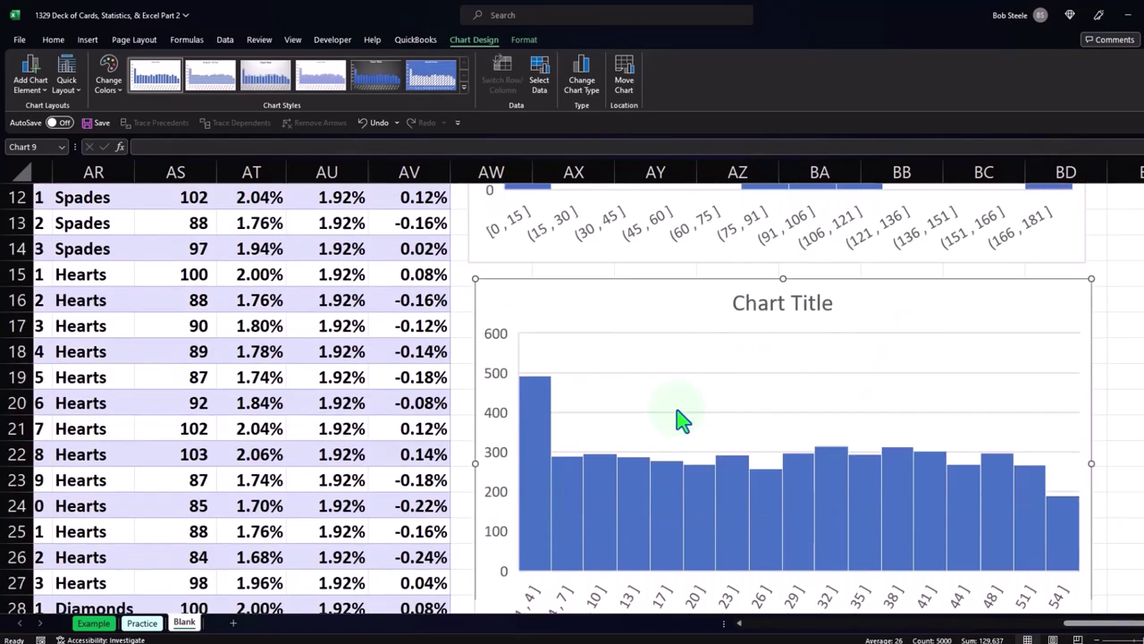
scroll(859, 581, down, 1)
scroll(1104, 633, right, 1)
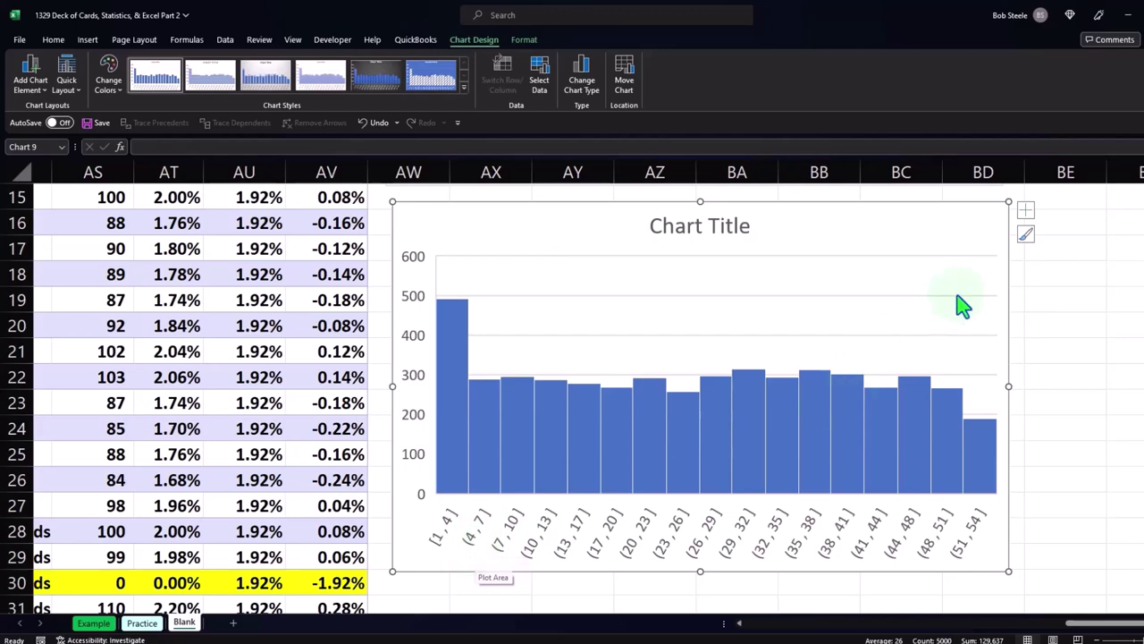
Set the bin width of the Random Draw histogram's horizontal axis to 1.0.
double_click(941, 531)
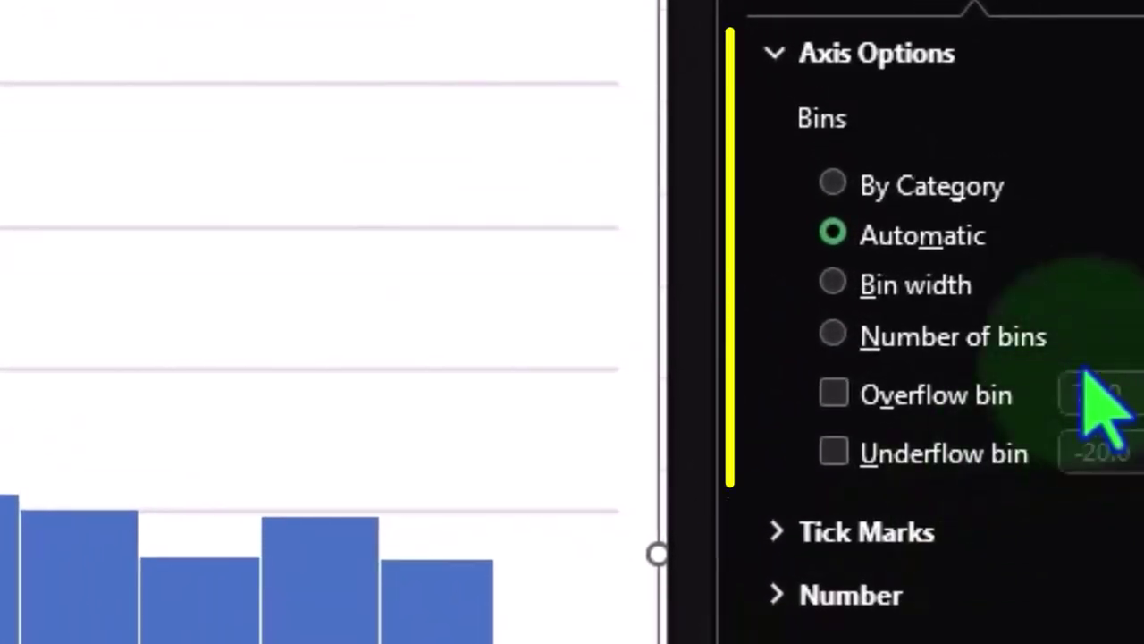
click(835, 284)
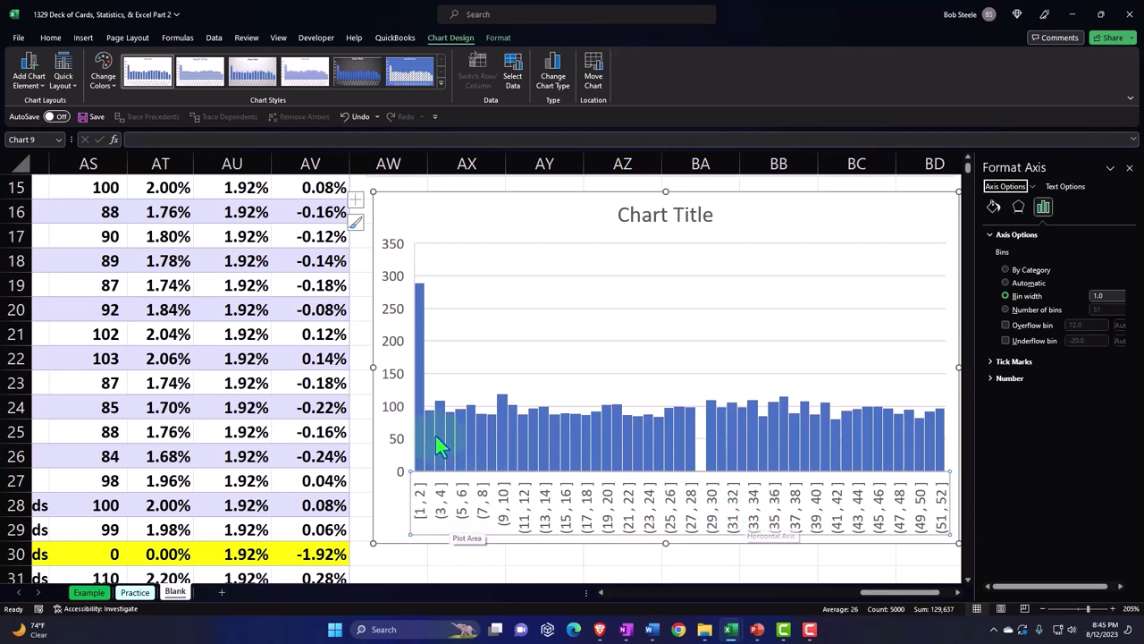
click(1130, 169)
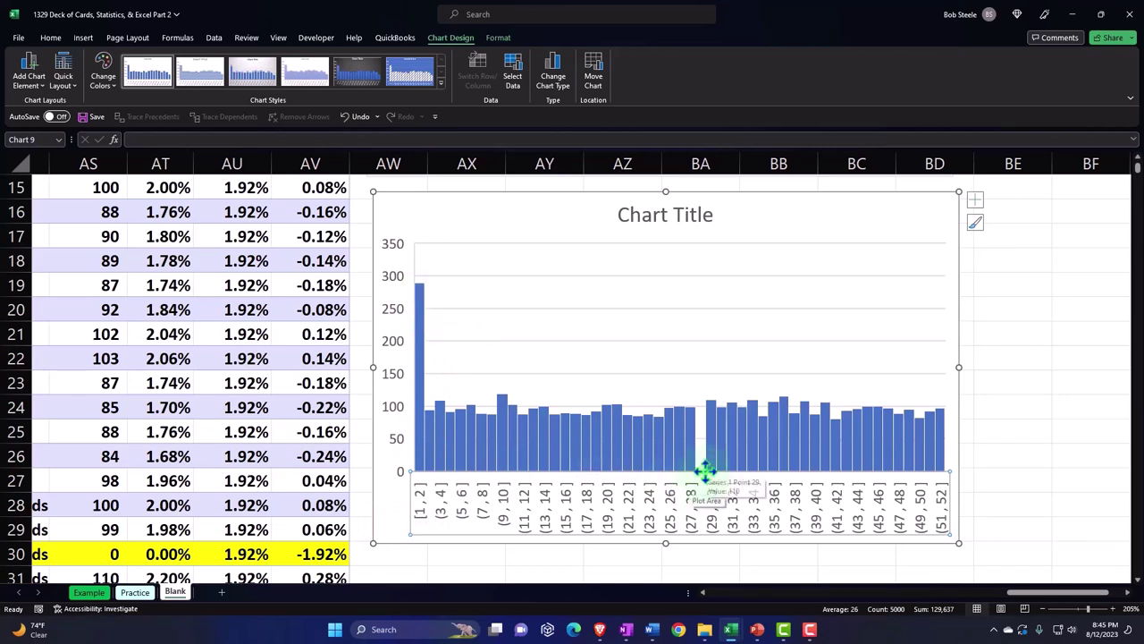
Delete the chart title from the Random Draw histogram.
scroll(705, 471, up, 4)
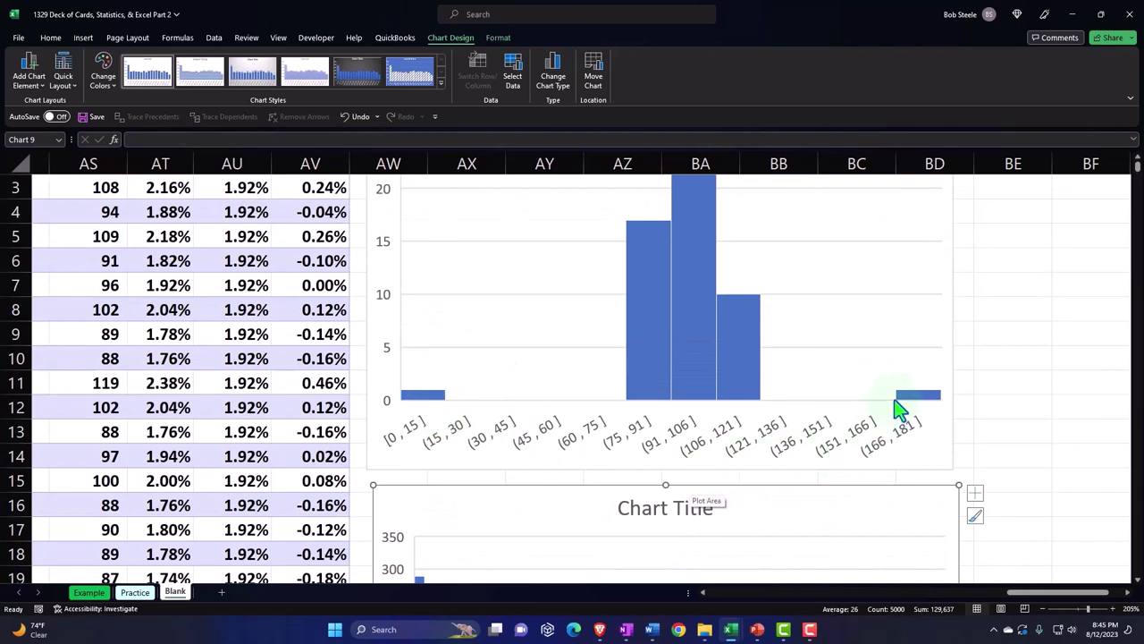
scroll(898, 407, up, 1)
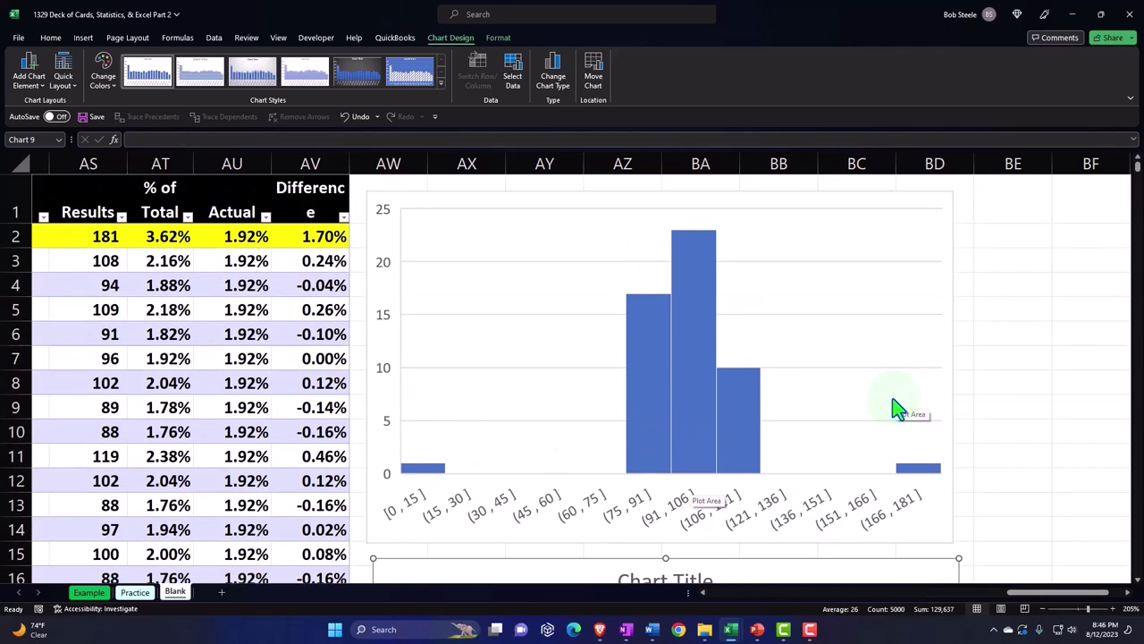
scroll(905, 411, down, 4)
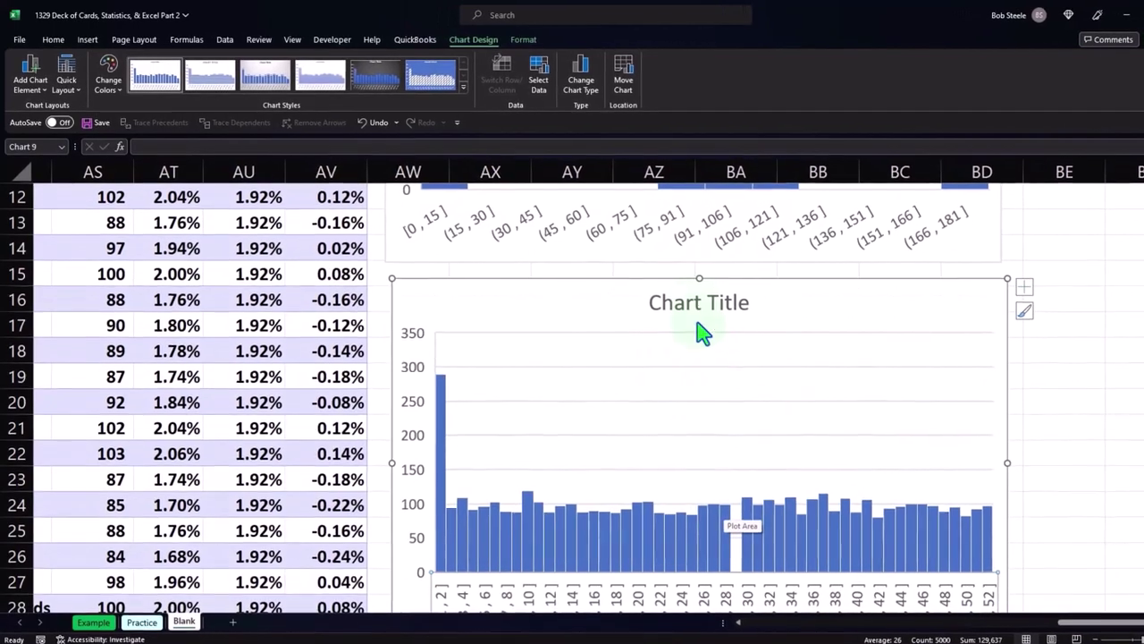
click(695, 302)
key(Delete)
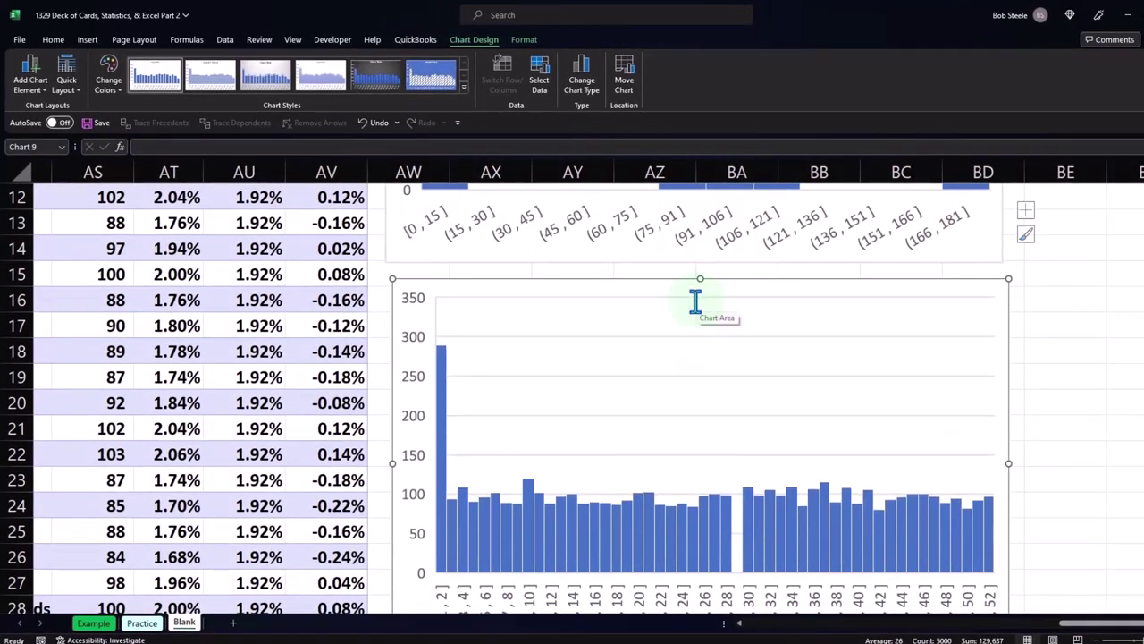
scroll(708, 449, down, 1)
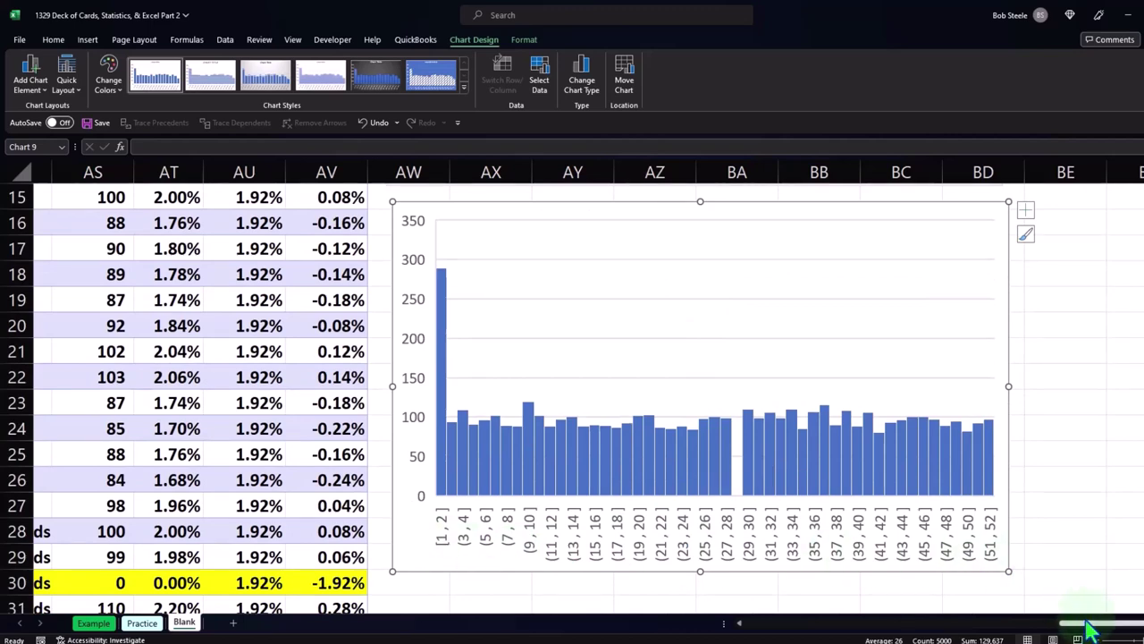
Insert a 2-D clustered column chart from the Assigned Number and Results data of the copied card table.
drag(1084, 625, 1042, 627)
scroll(634, 480, up, 5)
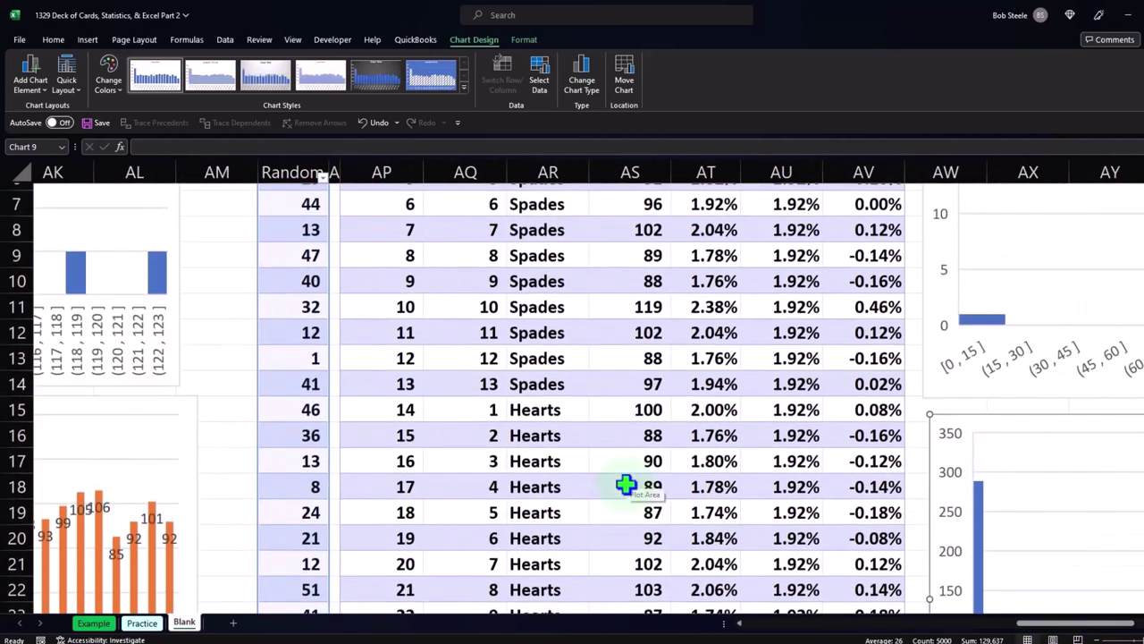
scroll(626, 484, up, 1)
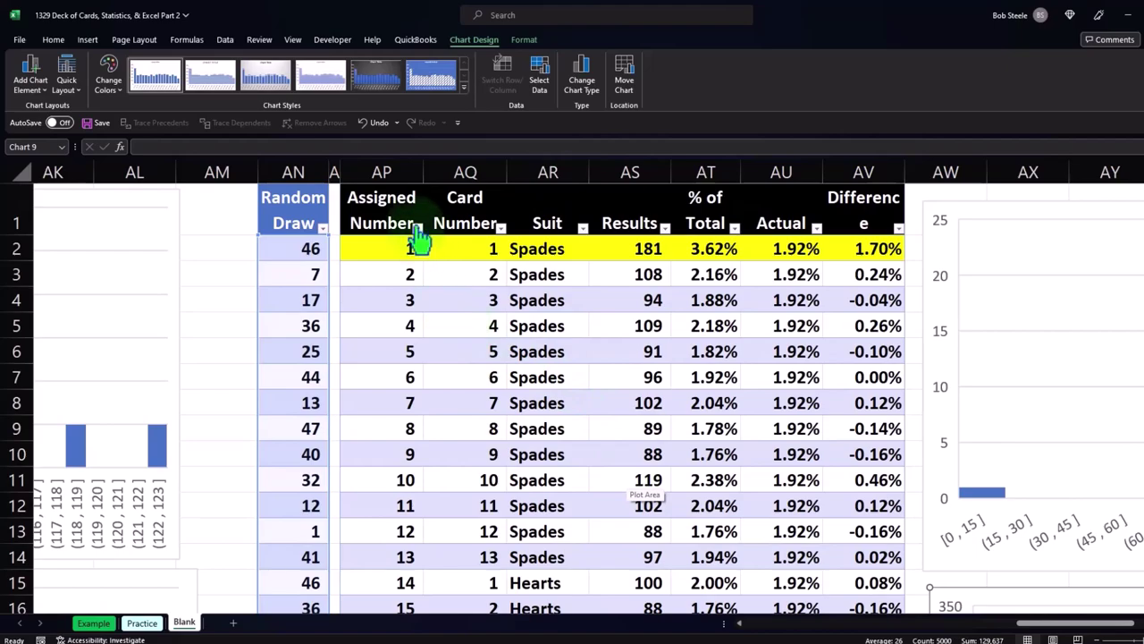
scroll(376, 424, down, 3)
scroll(375, 424, down, 8)
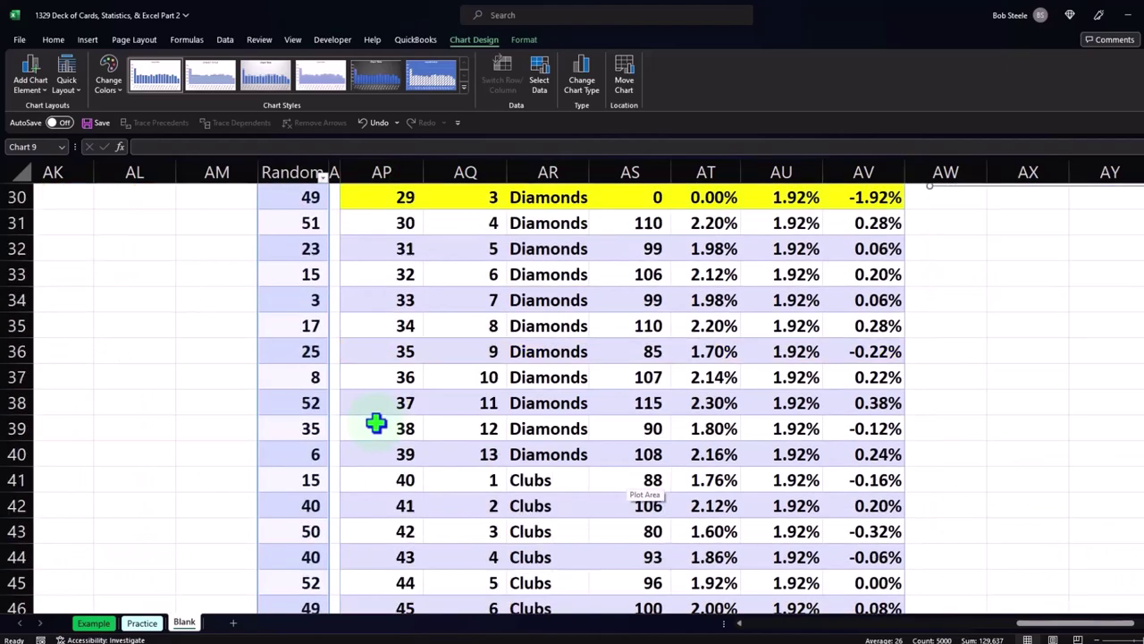
scroll(375, 424, up, 10)
scroll(375, 423, up, 1)
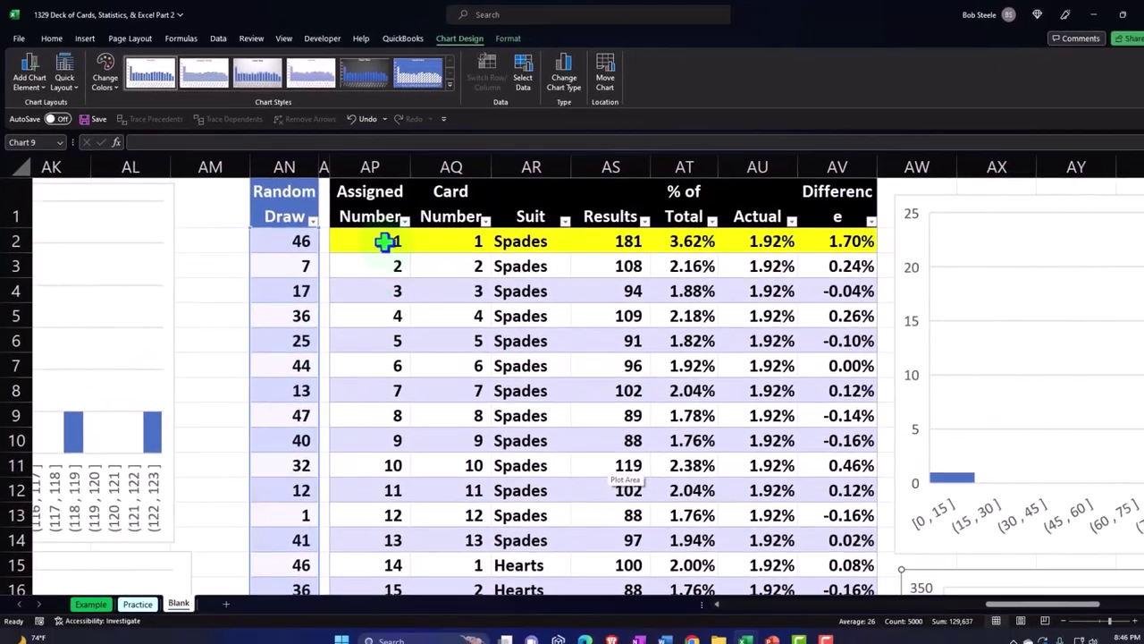
drag(396, 249, 379, 503)
scroll(492, 473, up, 13)
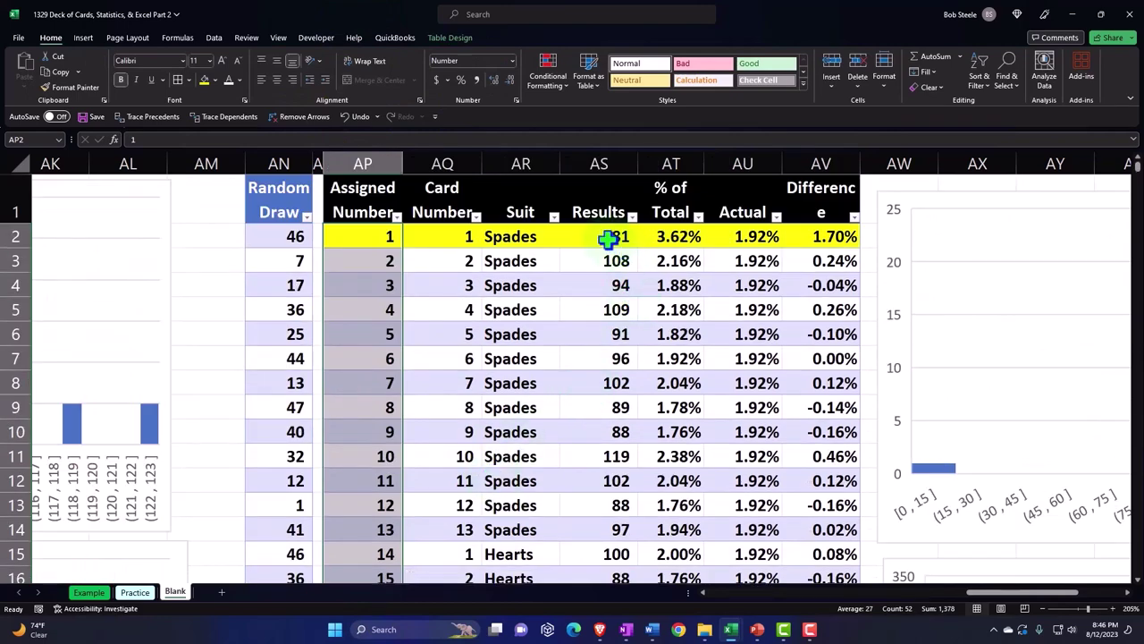
ctrl+click(614, 237)
mouse_move(608, 244)
mouse_down()
mouse_move(594, 617)
mouse_move(597, 500)
mouse_up()
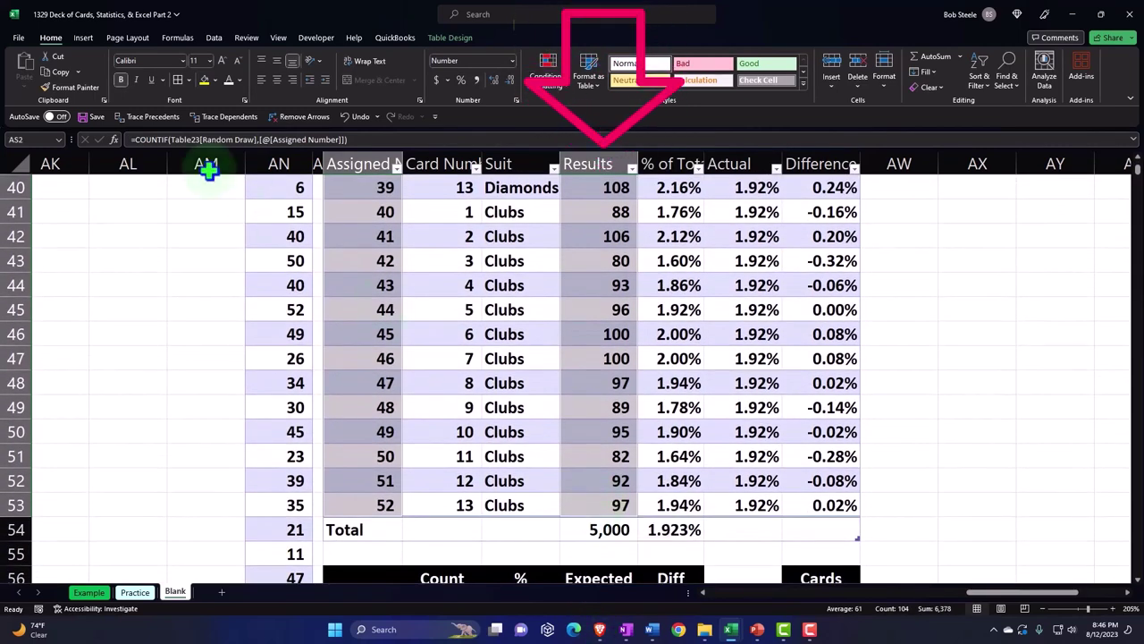
click(84, 38)
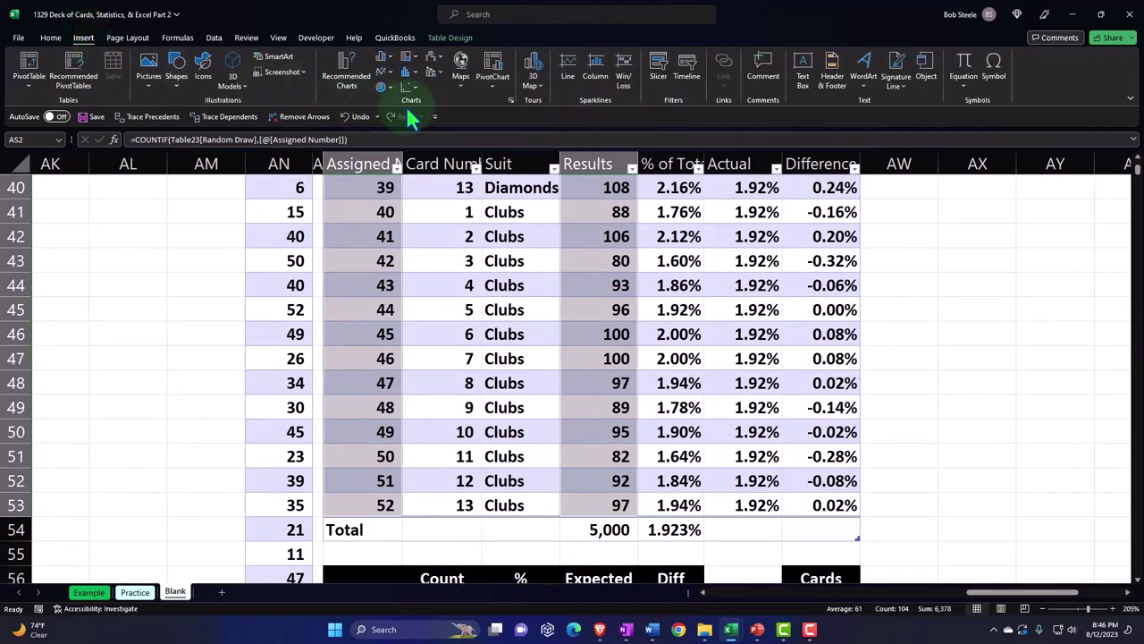
click(381, 54)
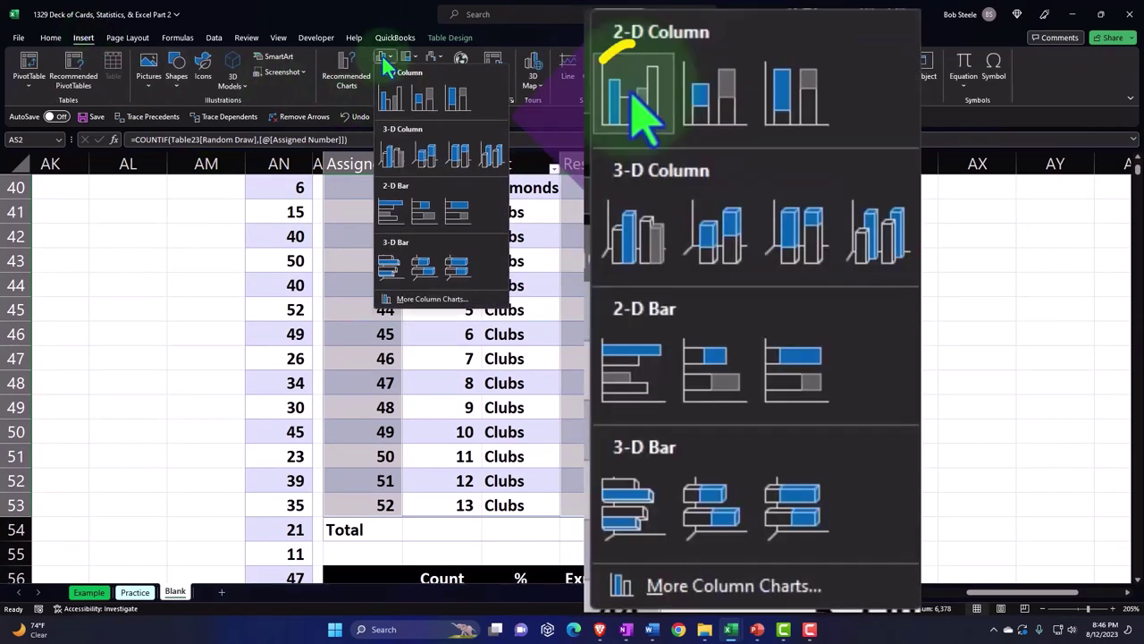
click(398, 154)
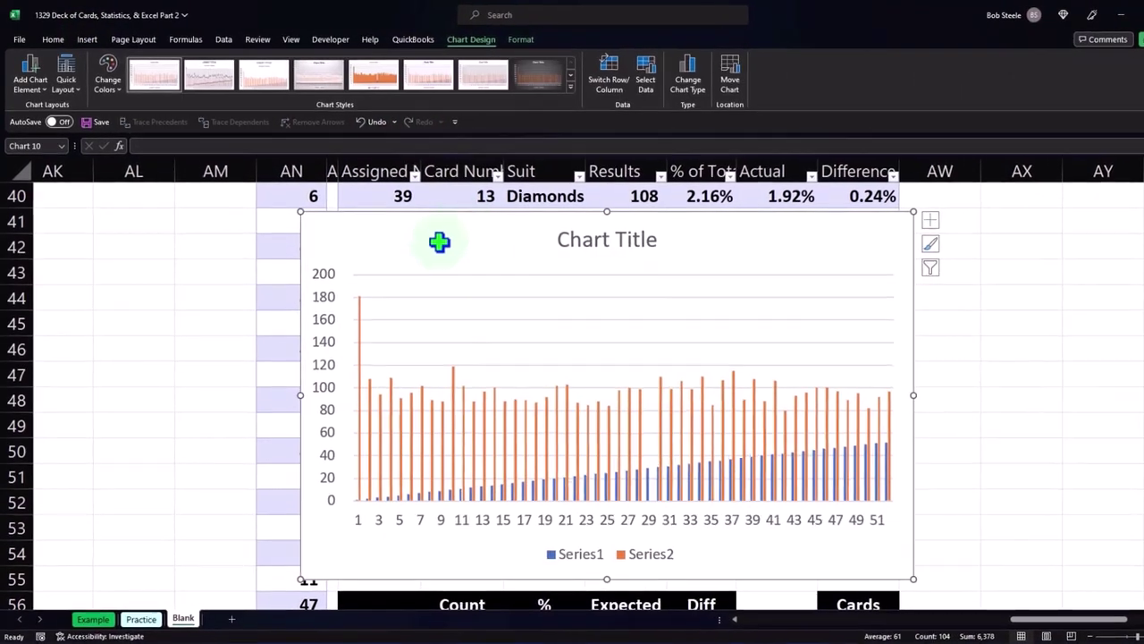
Move the column chart beside the copied table, starting at column AW, and delete its chart title.
drag(439, 243, 1029, 212)
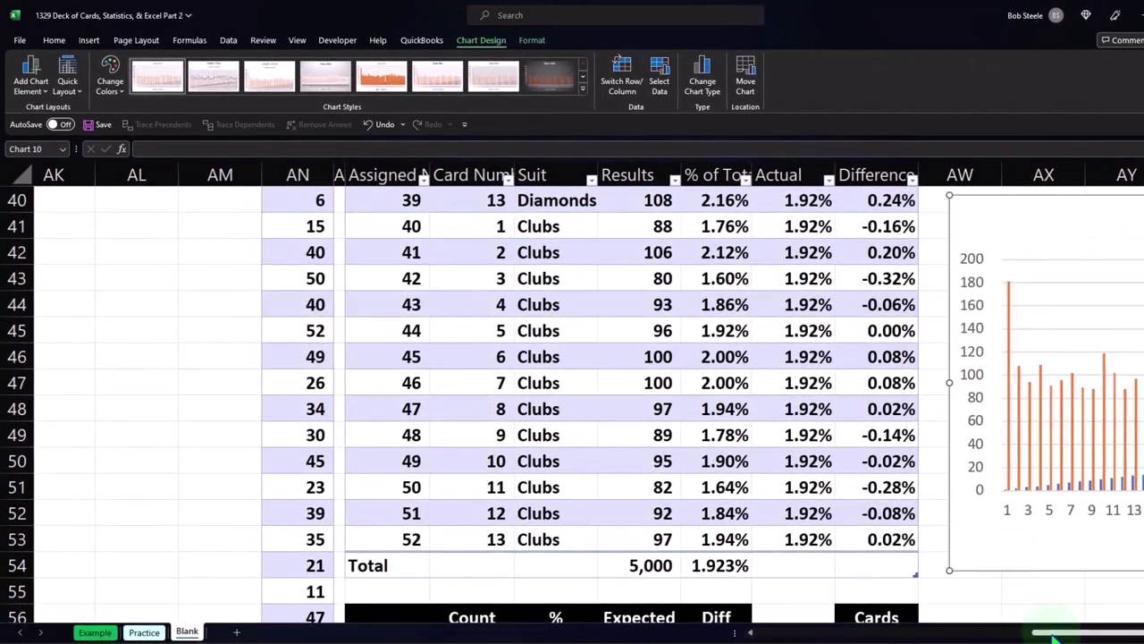
drag(1045, 633, 1118, 633)
scroll(824, 326, up, 1)
click(811, 306)
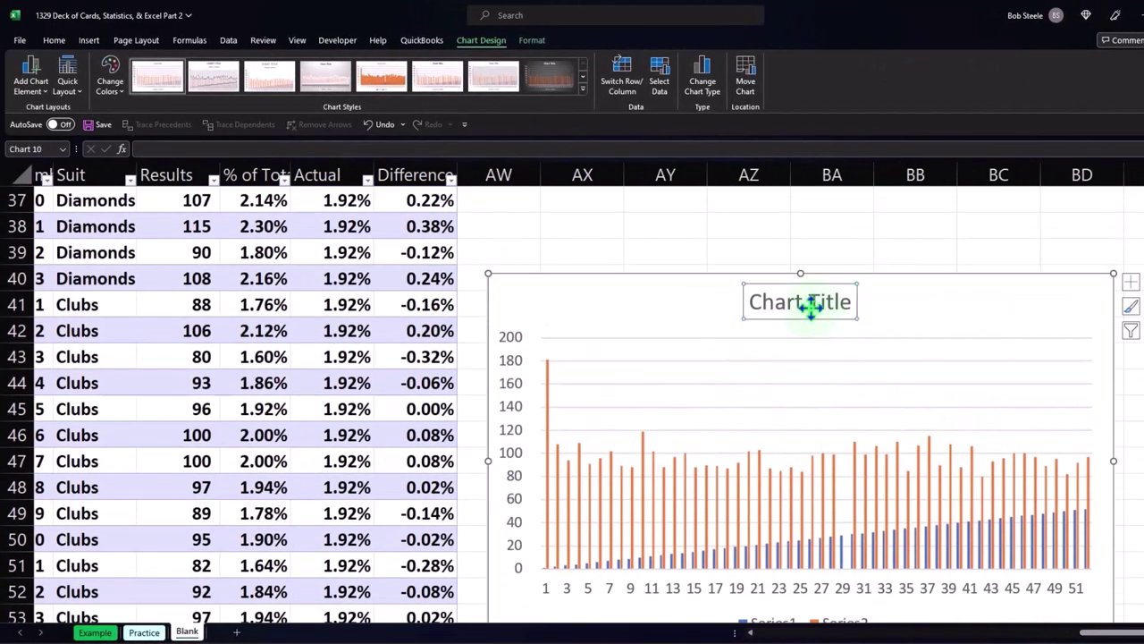
key(Delete)
Move the column chart up so it sits directly below the Random Draw histogram.
scroll(810, 307, up, 2)
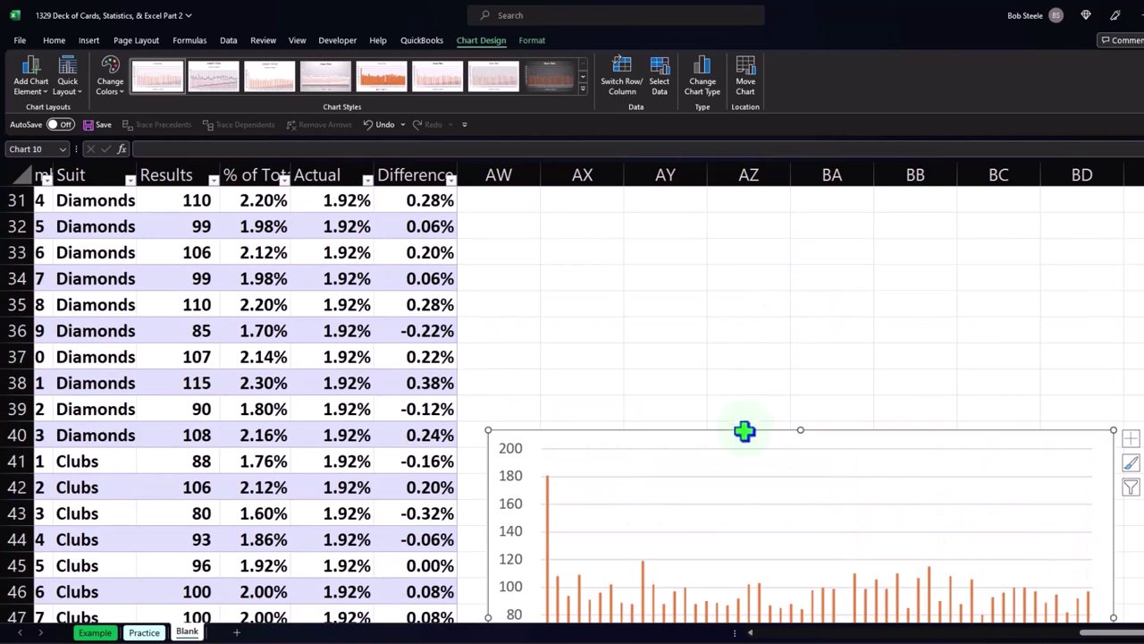
drag(743, 429, 746, 284)
scroll(751, 295, up, 2)
drag(692, 421, 687, 339)
Widen the column chart so it extends from column AW into column BI.
click(1137, 632)
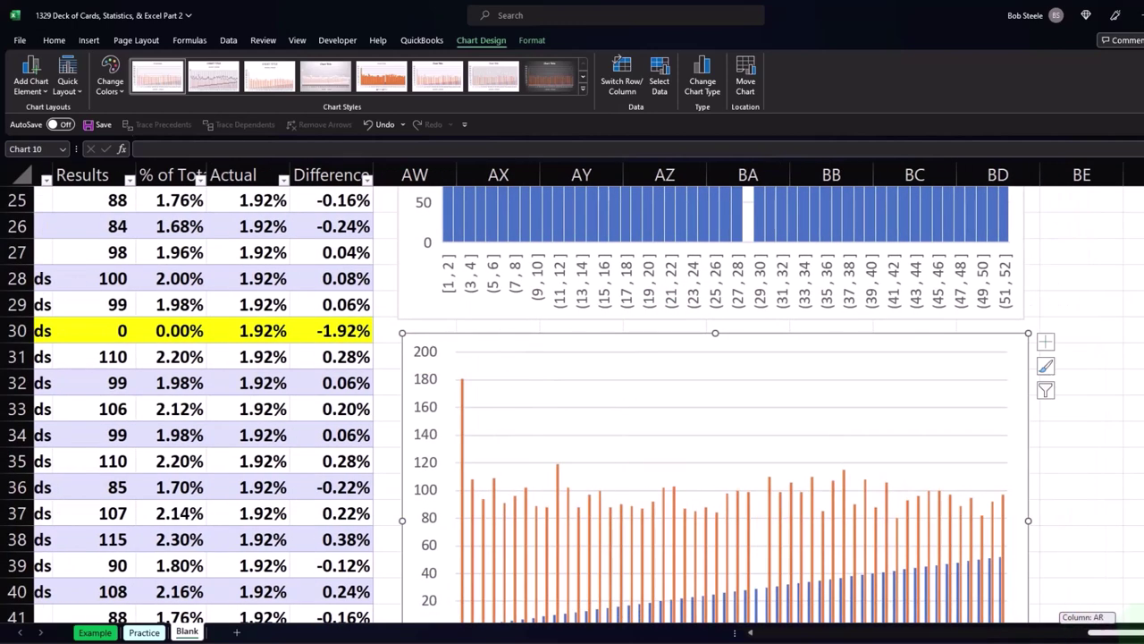
drag(1032, 525, 1136, 525)
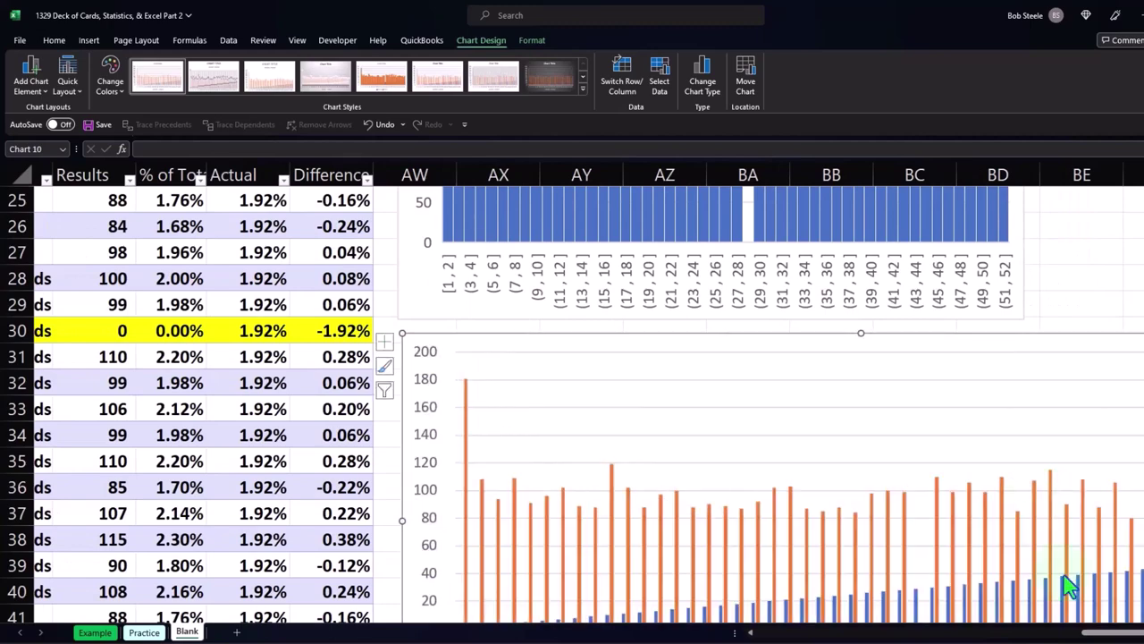
drag(1109, 632, 1122, 632)
scroll(965, 496, down, 3)
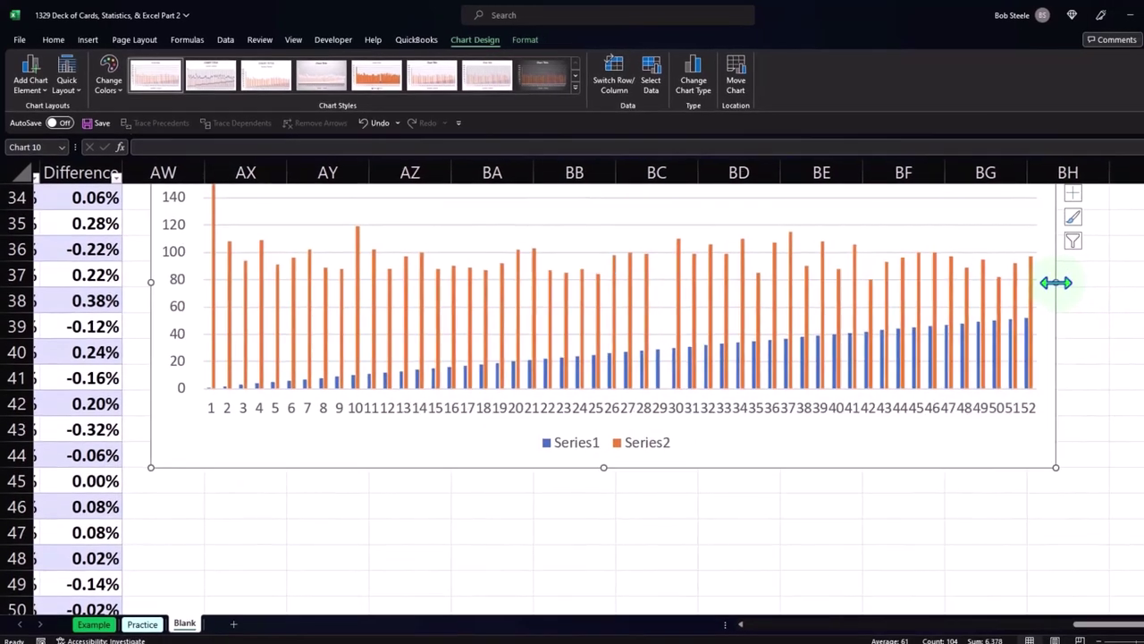
drag(1069, 285, 1122, 265)
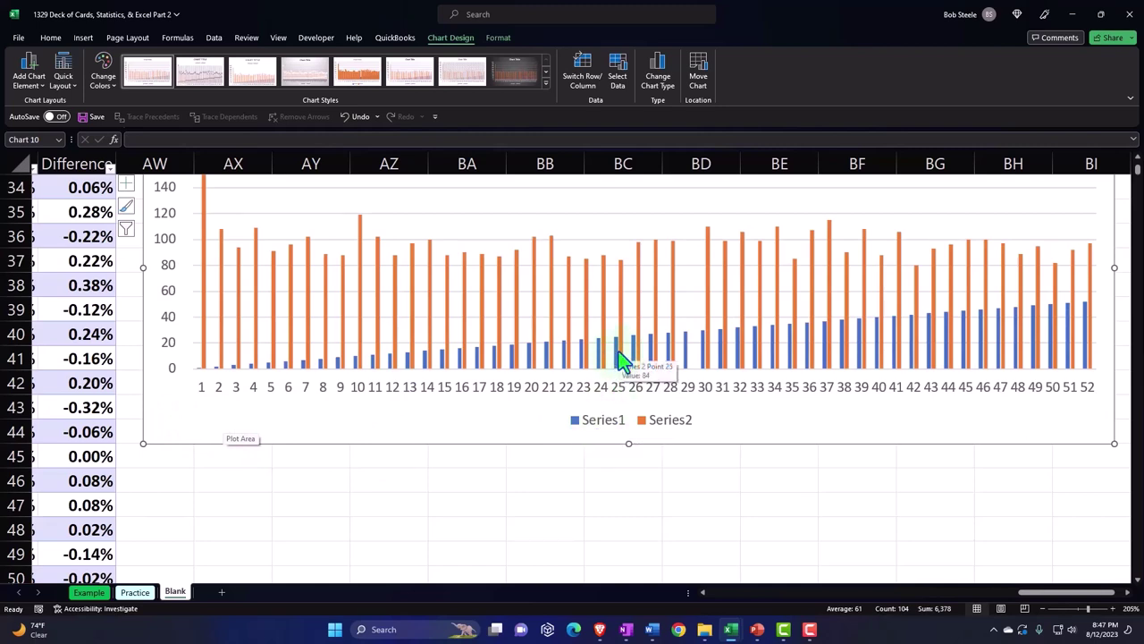
Exclude Series1 from the column chart's data source, keeping only Series2 plotted.
click(615, 85)
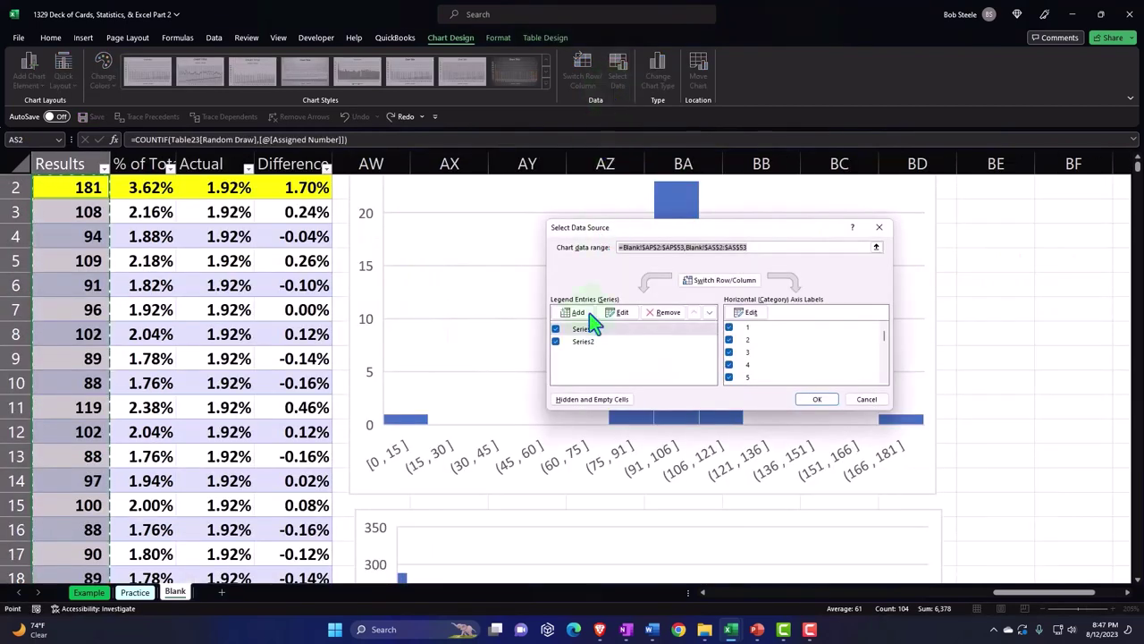
click(555, 329)
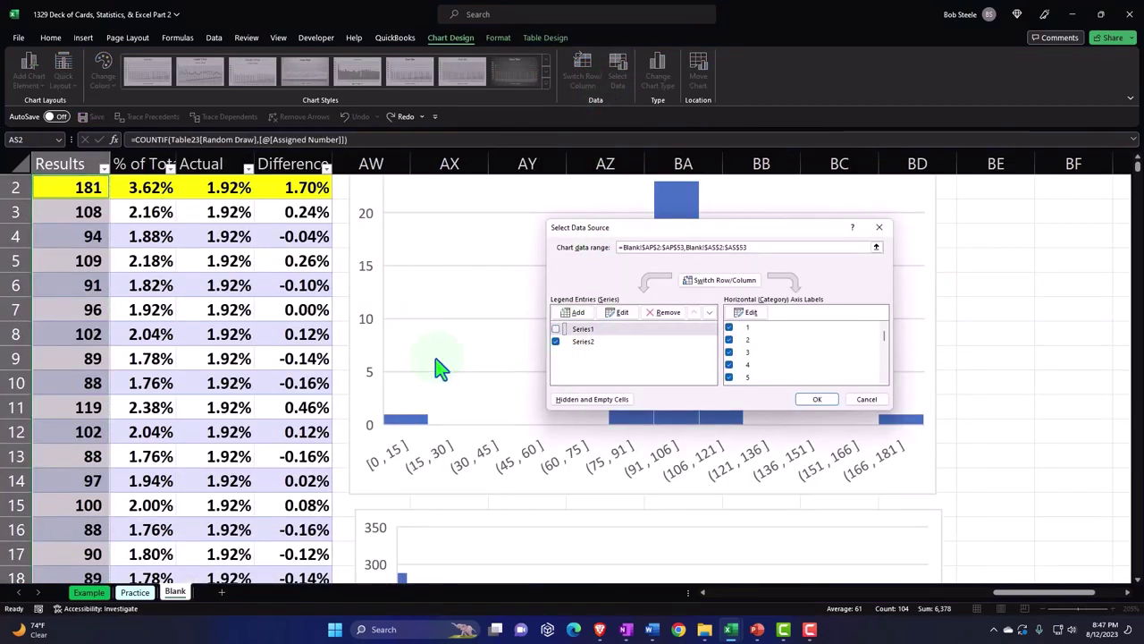
click(817, 399)
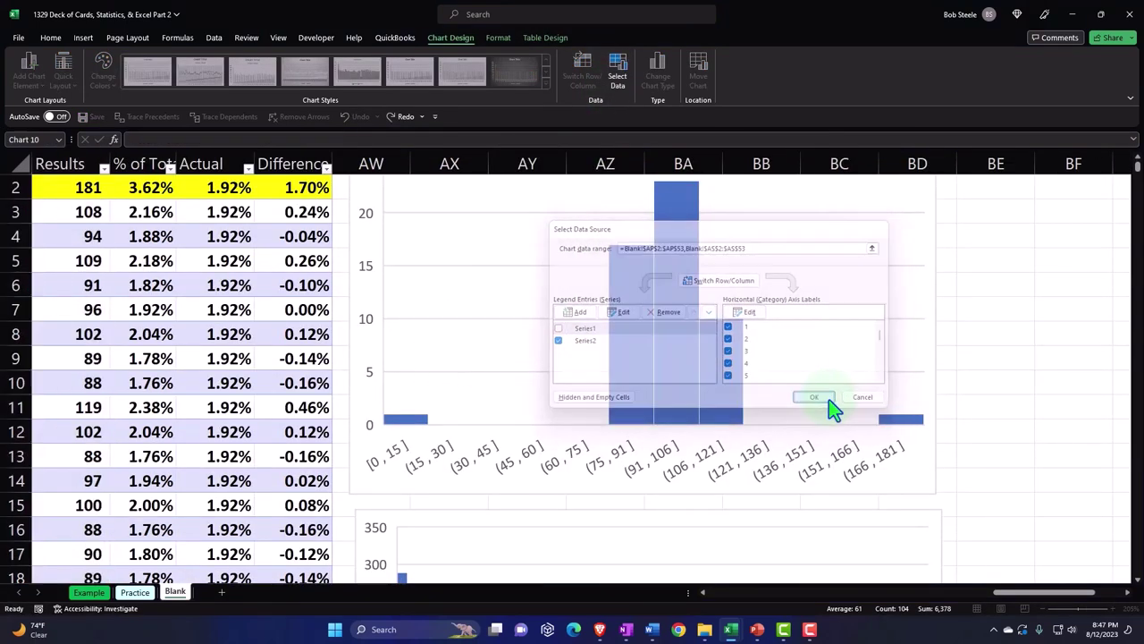
Delete the legend from the column chart.
scroll(830, 406, down, 5)
scroll(829, 398, down, 4)
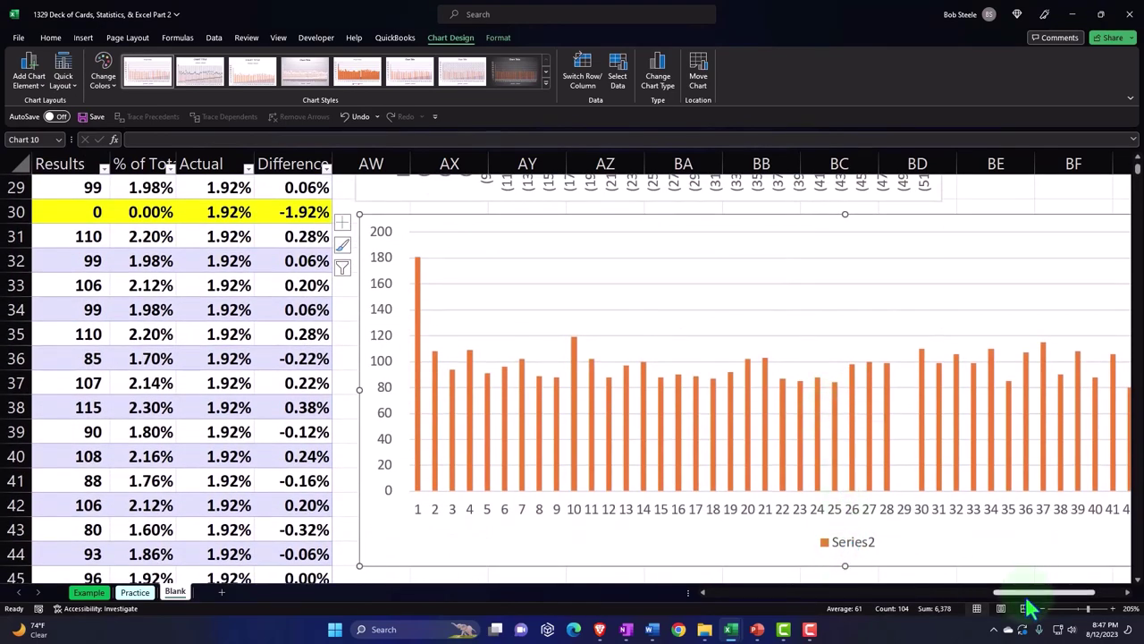
drag(1027, 605, 1052, 606)
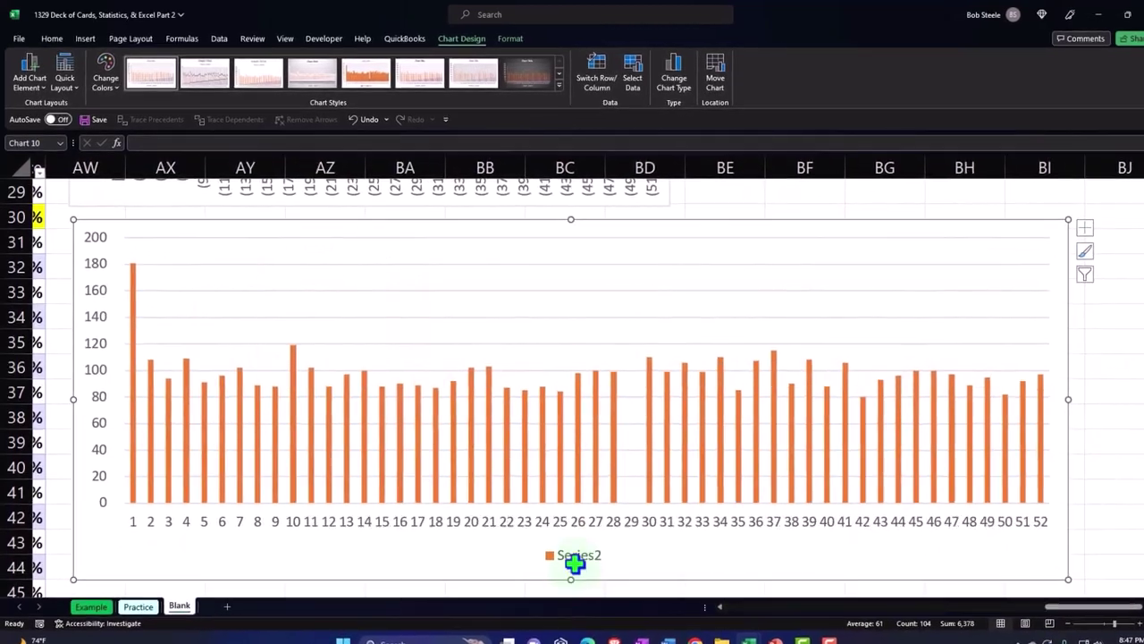
click(570, 552)
key(Delete)
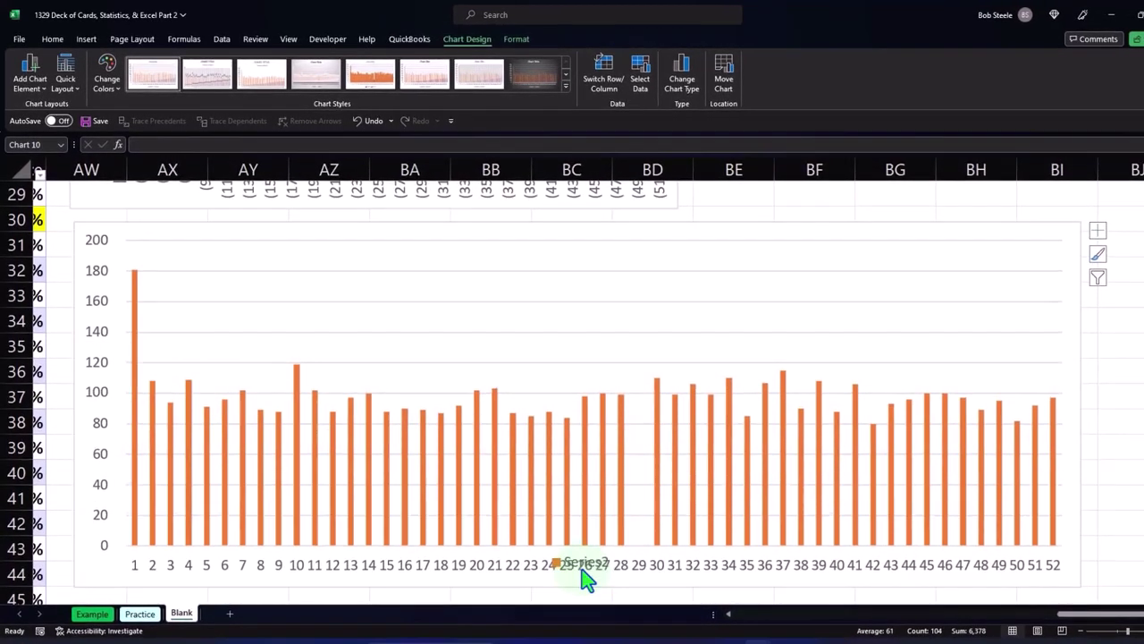
Add Outside End data labels to the column chart's bars.
click(137, 385)
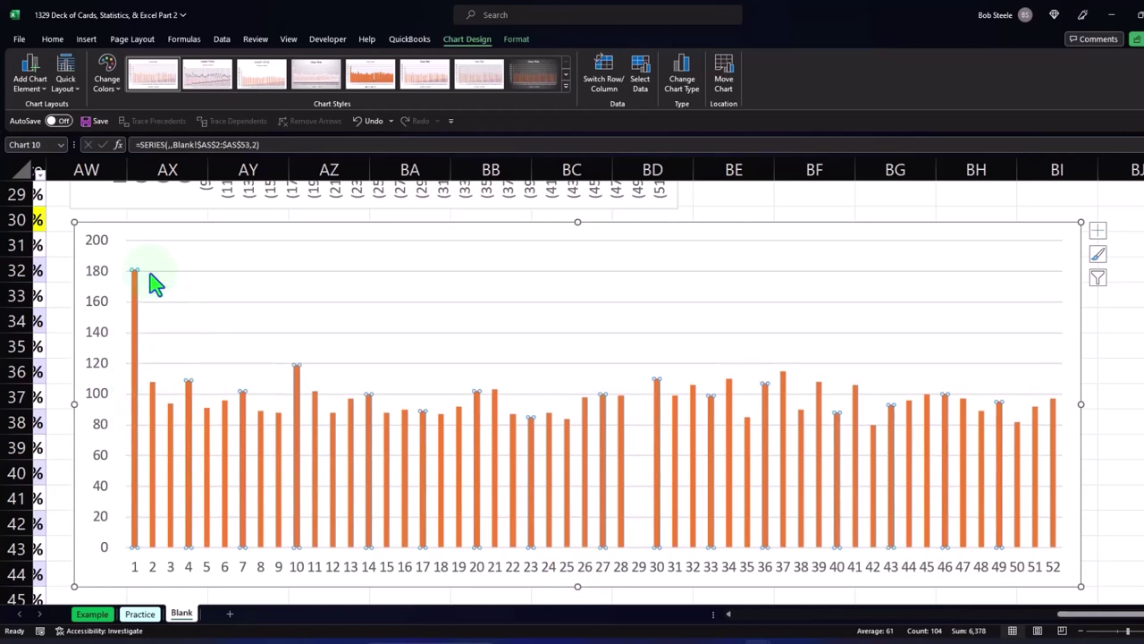
click(117, 234)
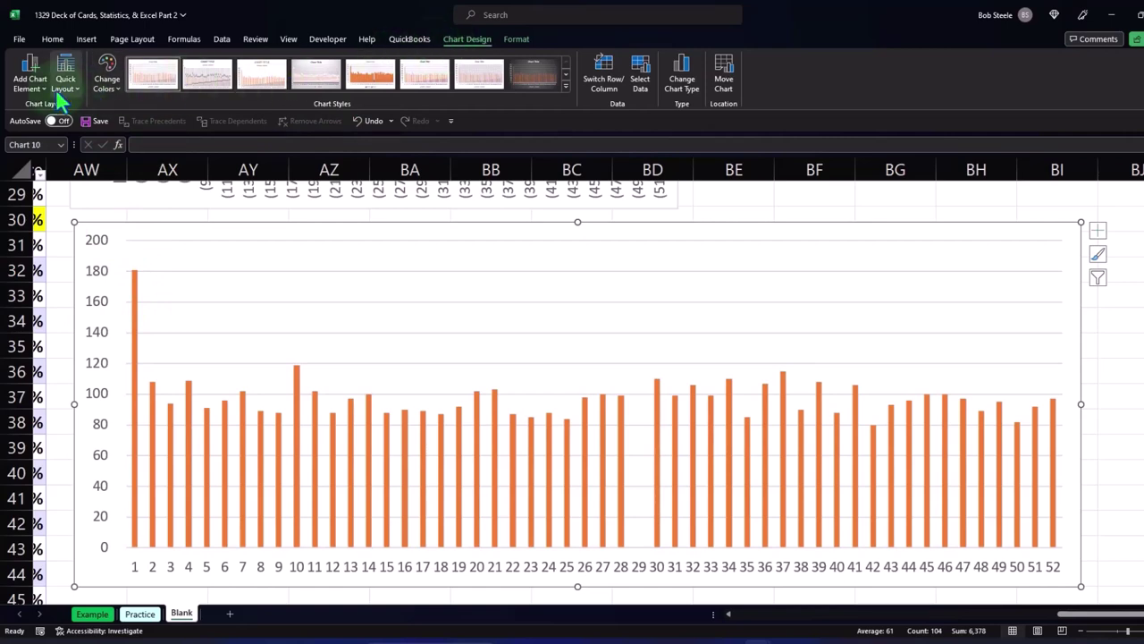
click(26, 90)
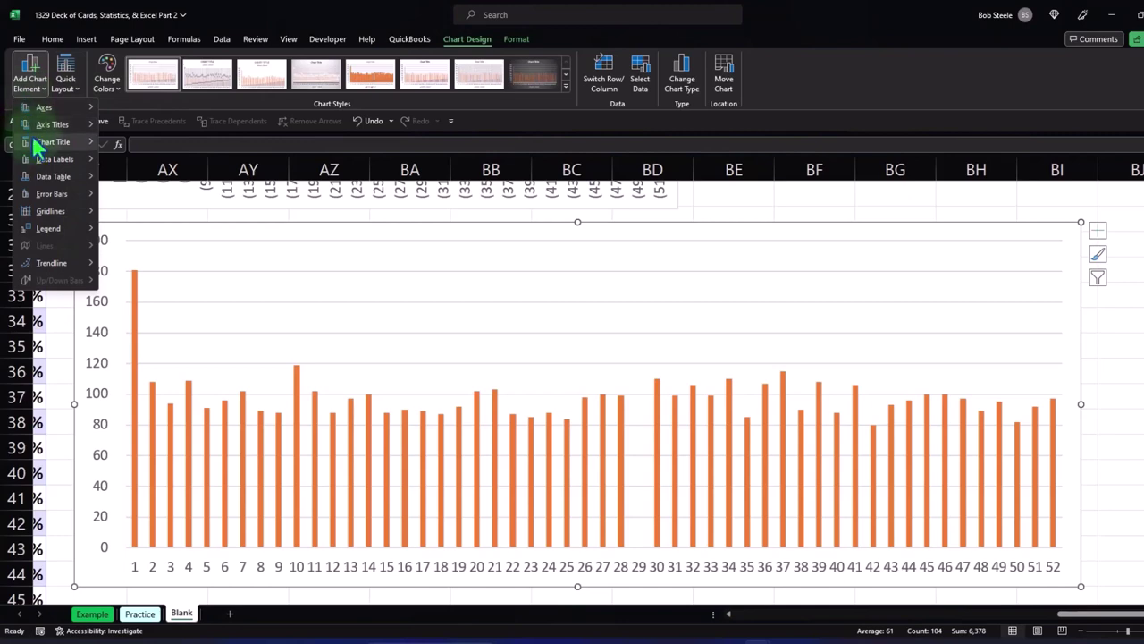
mouse_move(46, 128)
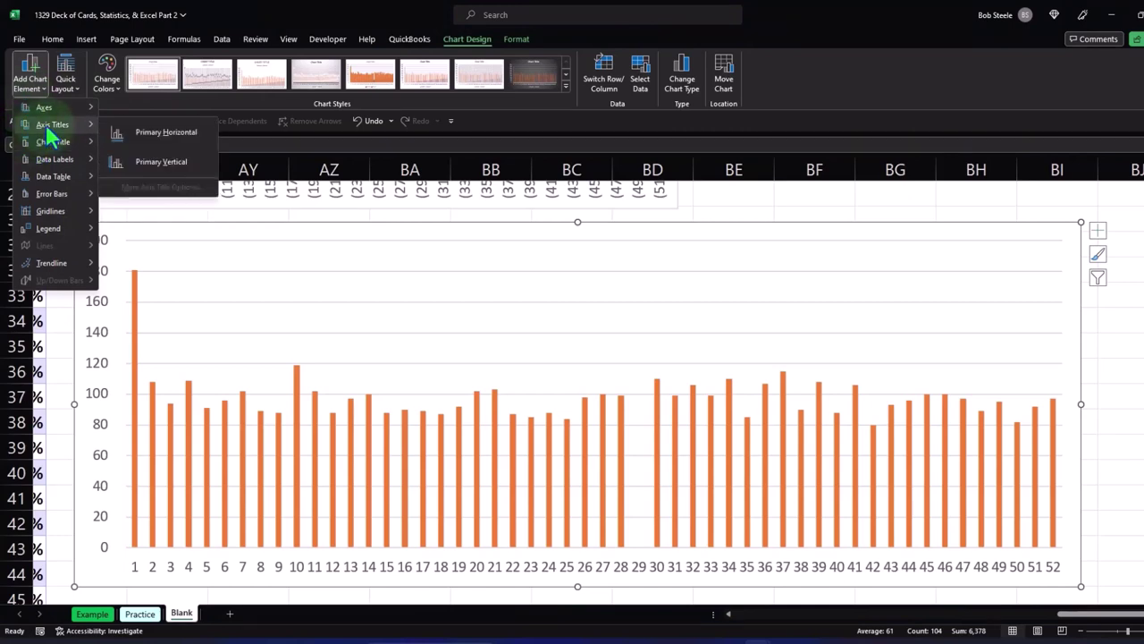
mouse_move(45, 159)
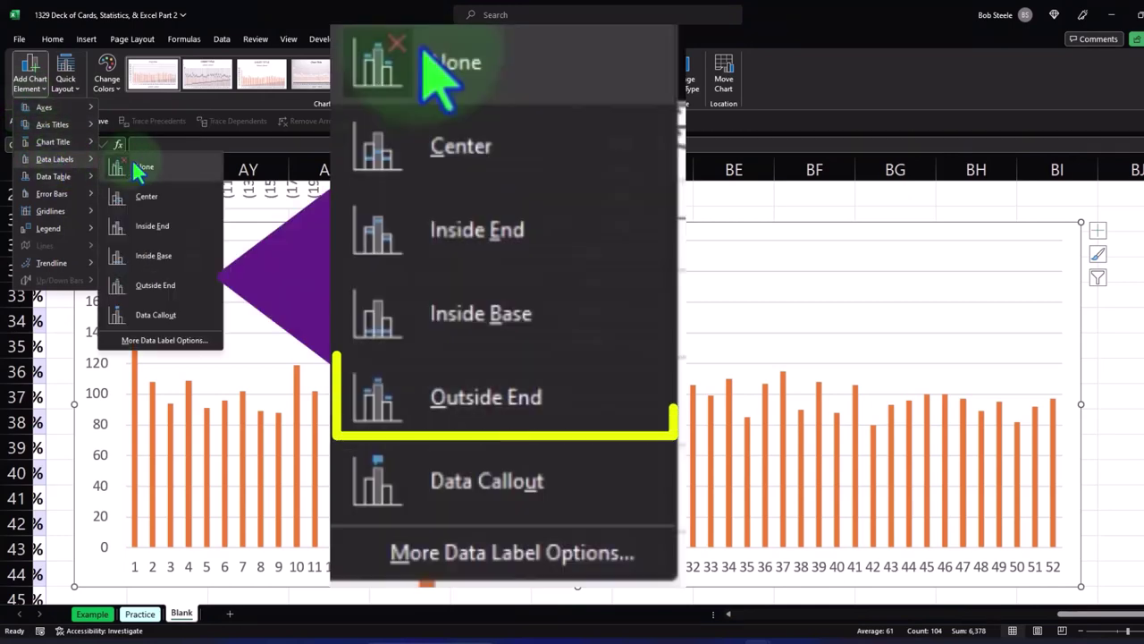
click(150, 293)
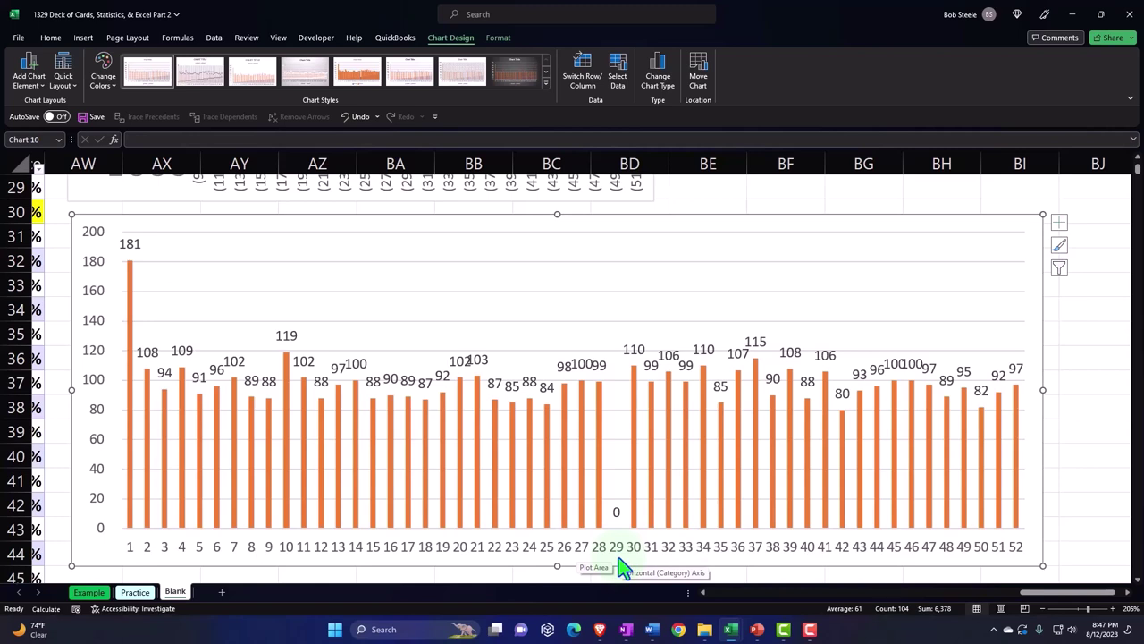
key(Escape)
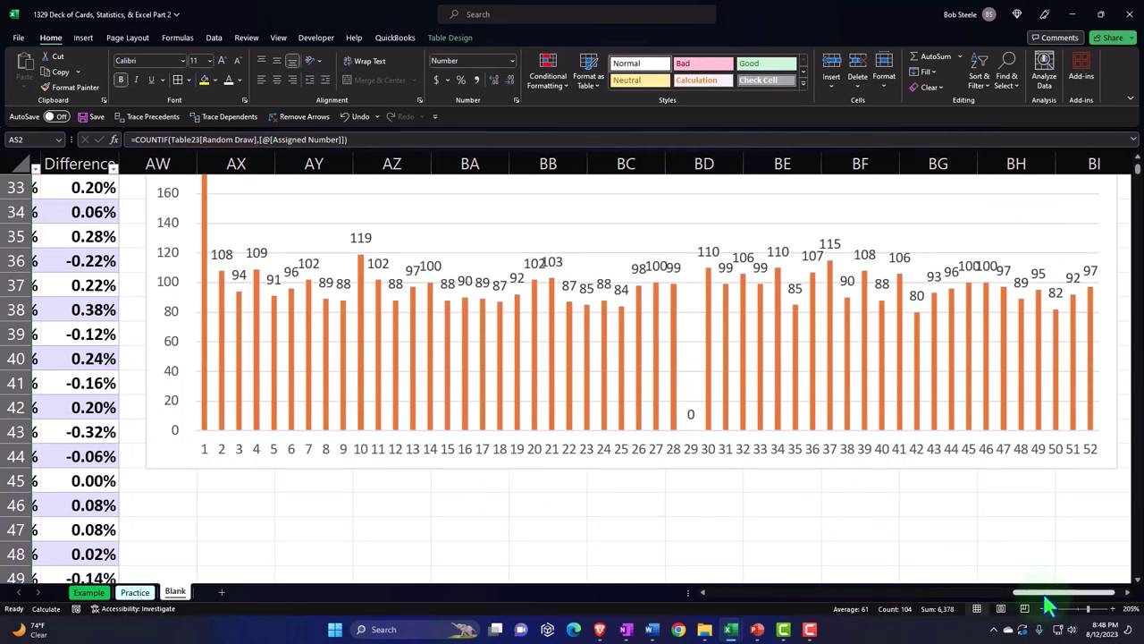
Insert a histogram from the % of Total column of the copied card table.
drag(1046, 593, 991, 608)
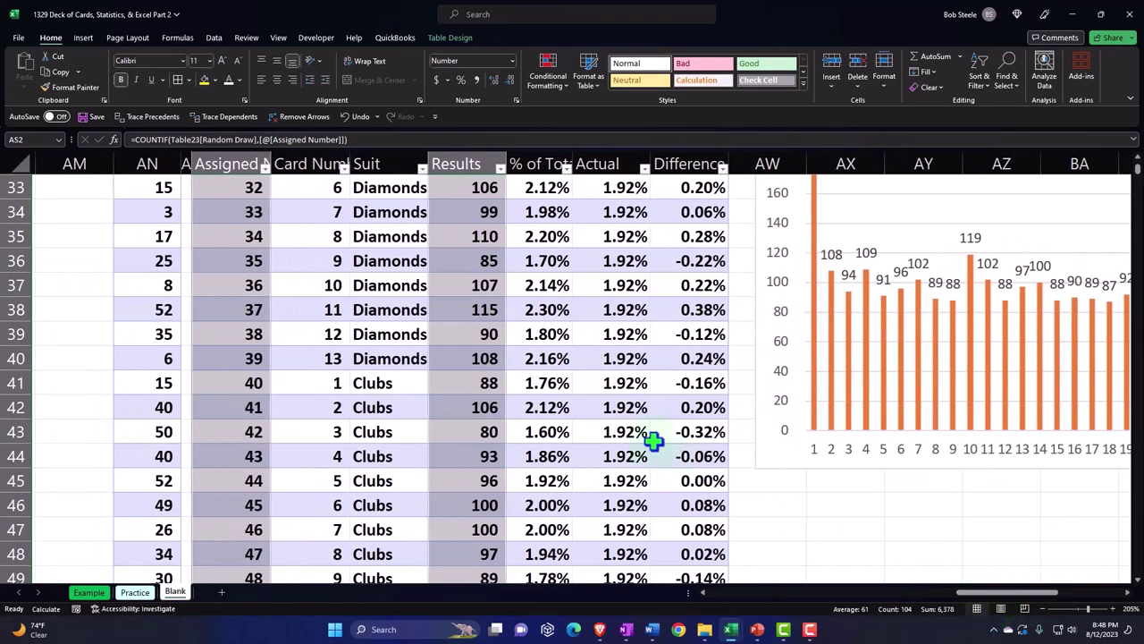
scroll(560, 430, up, 4)
scroll(558, 430, up, 7)
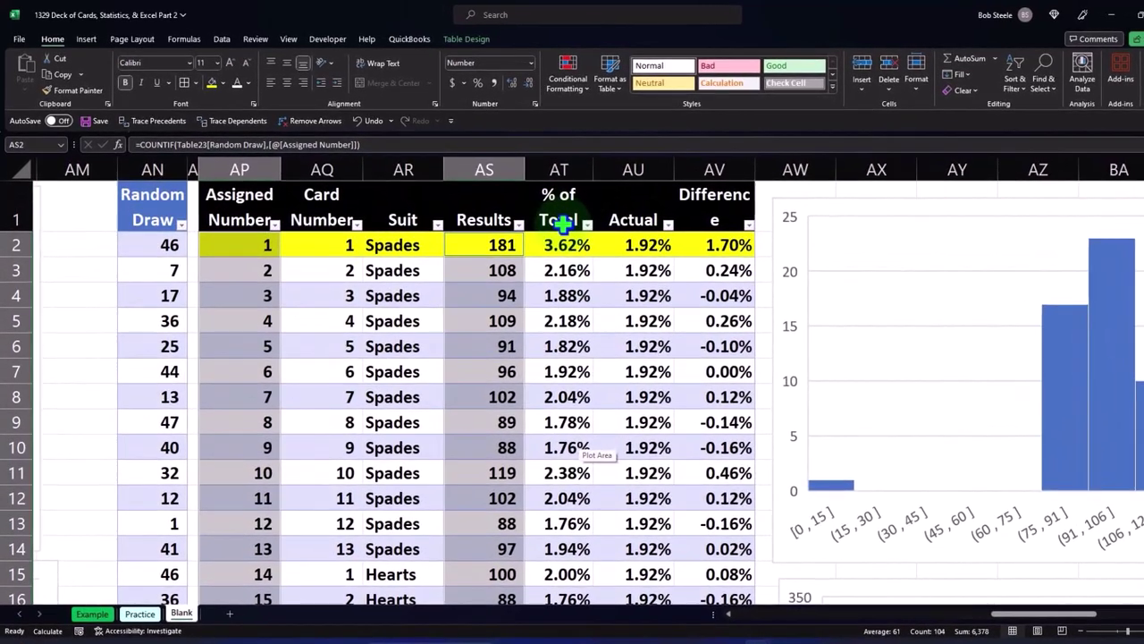
click(645, 271)
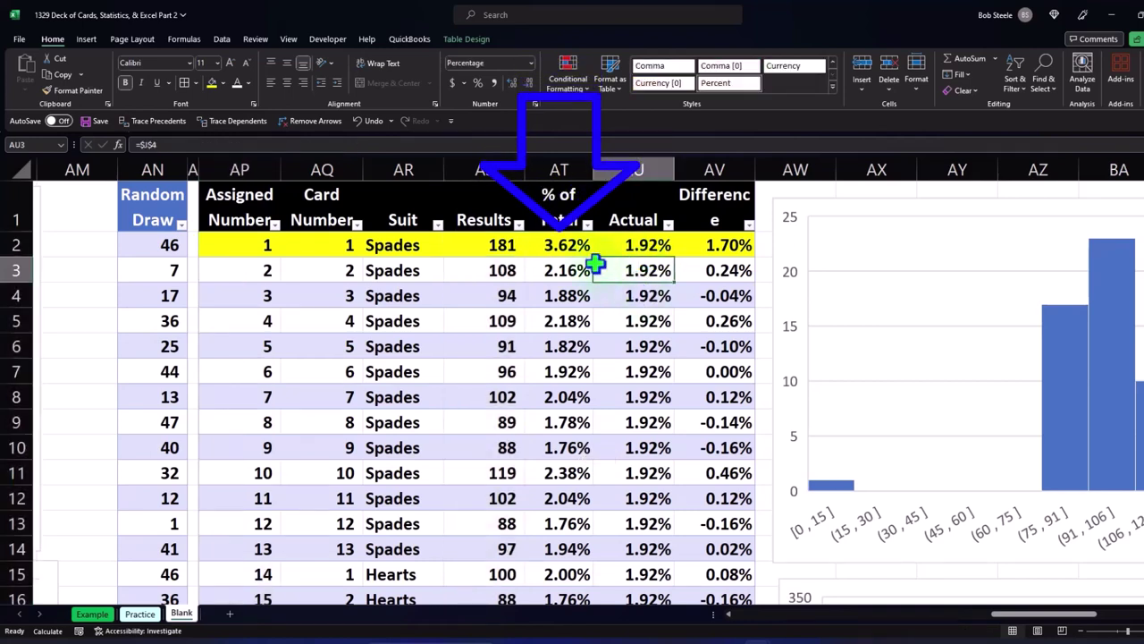
click(559, 179)
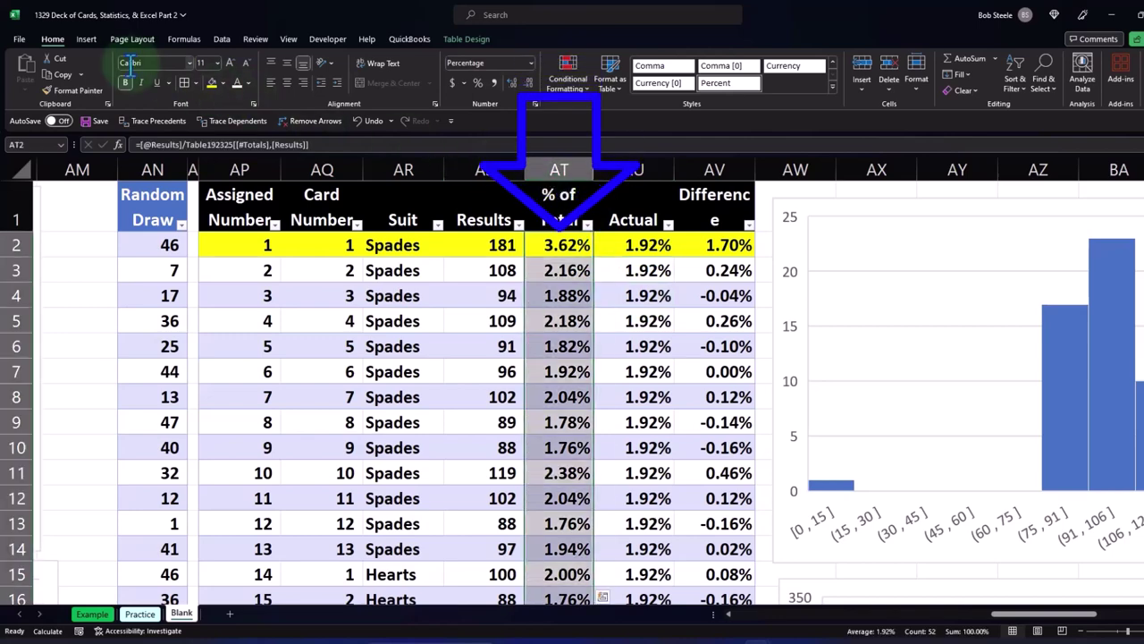
click(86, 40)
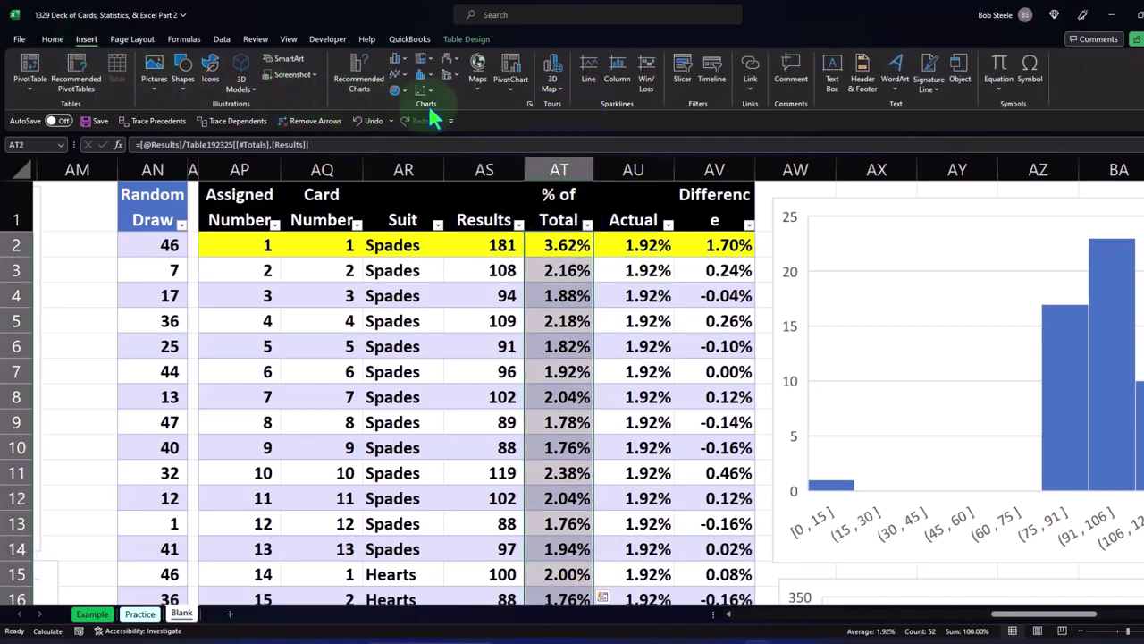
click(425, 74)
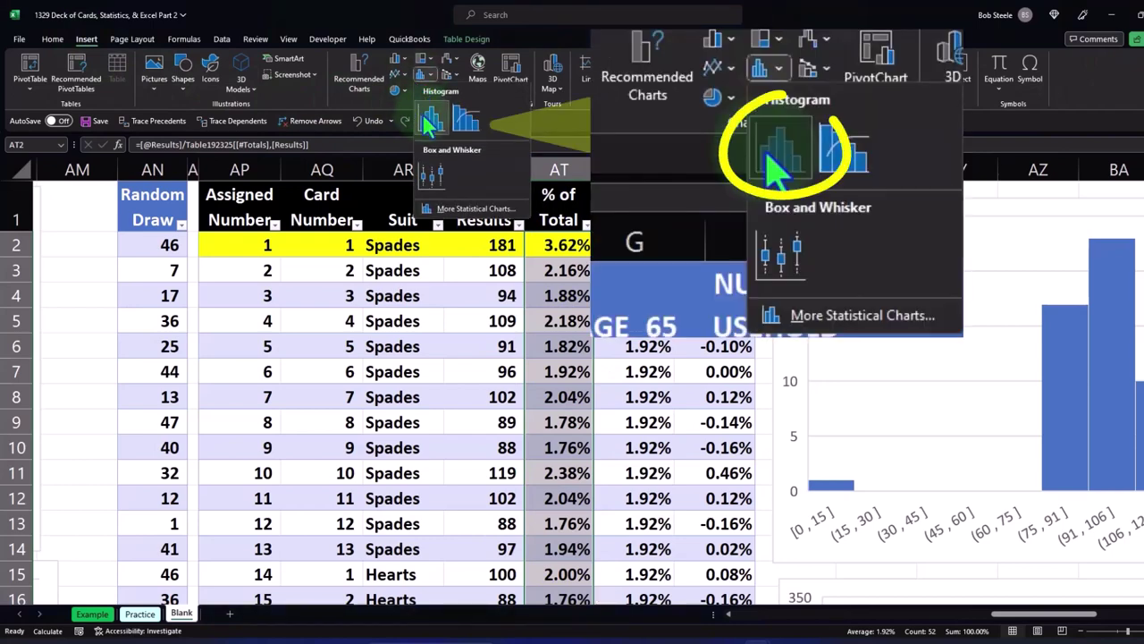
click(426, 123)
Move the % of Total histogram directly below the column chart, starting at column AW.
drag(424, 224, 688, 375)
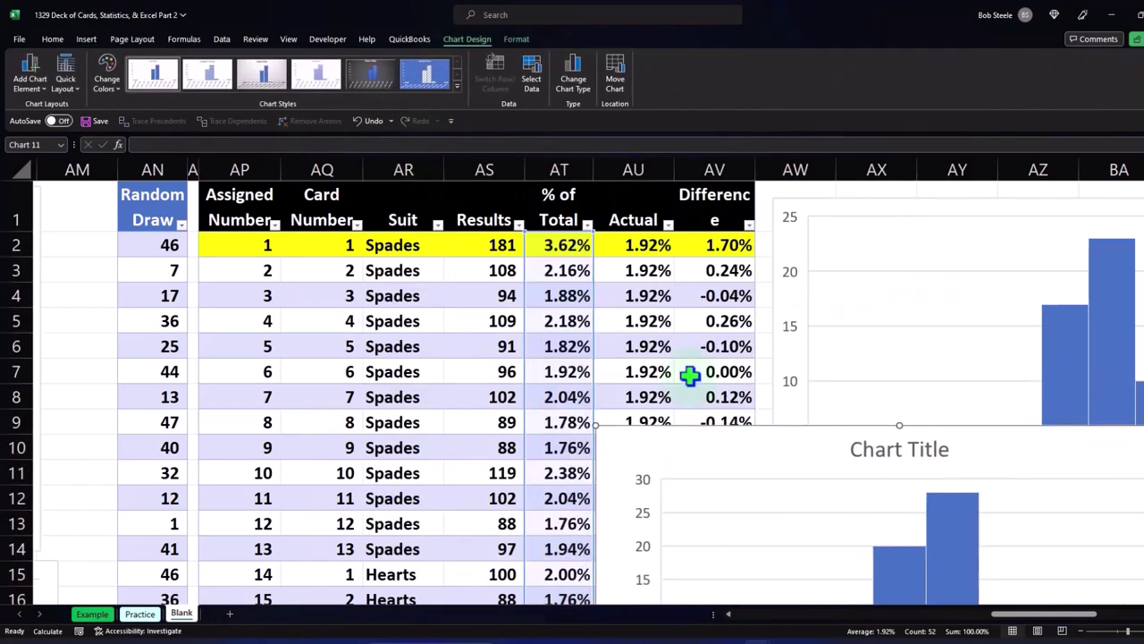
scroll(705, 246, down, 3)
drag(705, 246, 761, 473)
scroll(759, 467, down, 5)
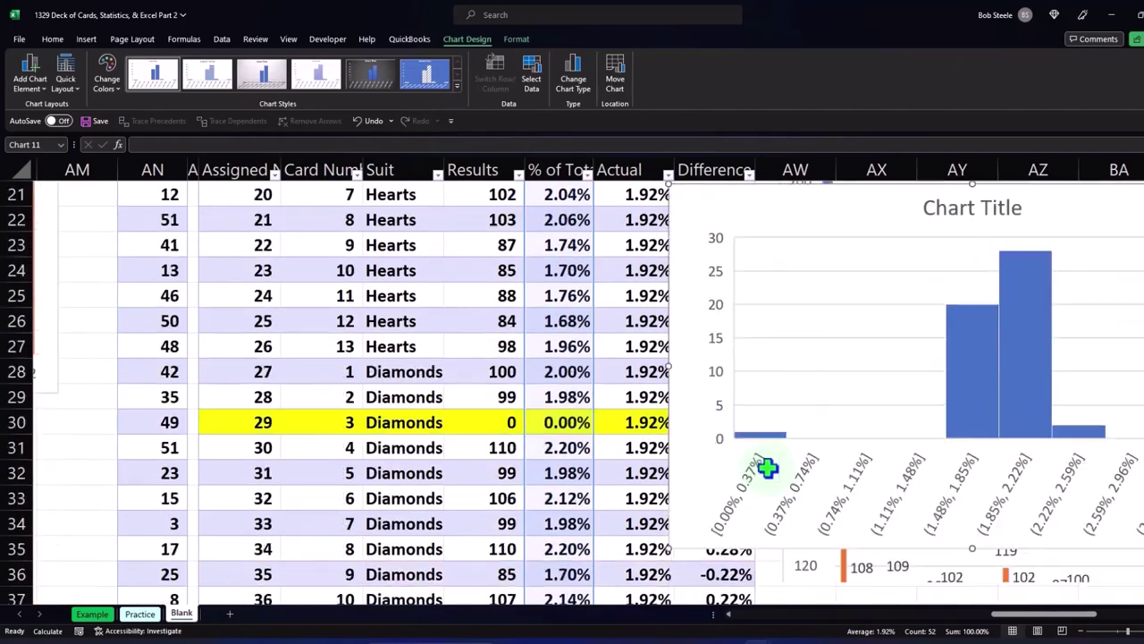
scroll(774, 472, down, 2)
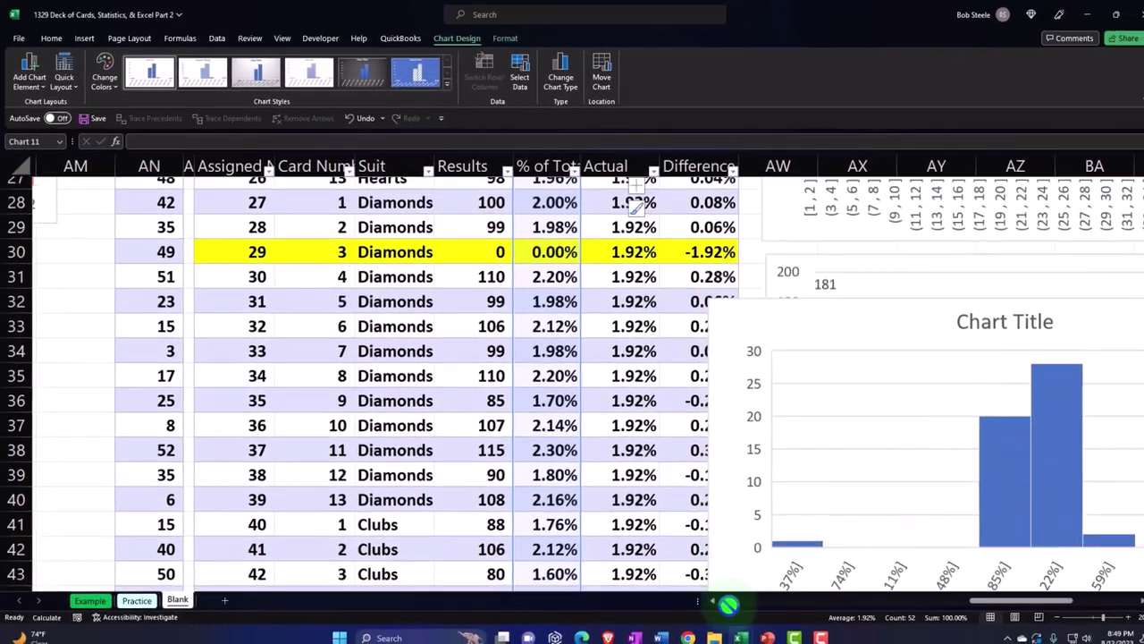
scroll(661, 317, down, 3)
scroll(661, 316, up, 3)
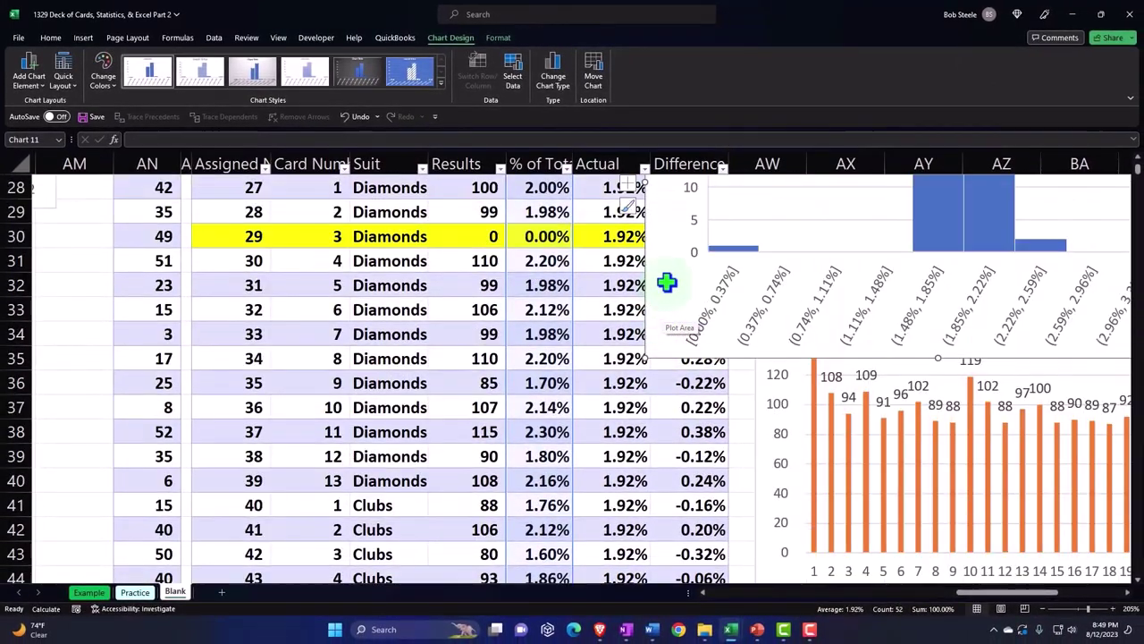
drag(664, 281, 760, 580)
drag(856, 370, 819, 576)
scroll(820, 383, down, 2)
drag(823, 382, 827, 480)
Delete the chart title of the % of Total histogram.
drag(1008, 592, 1067, 592)
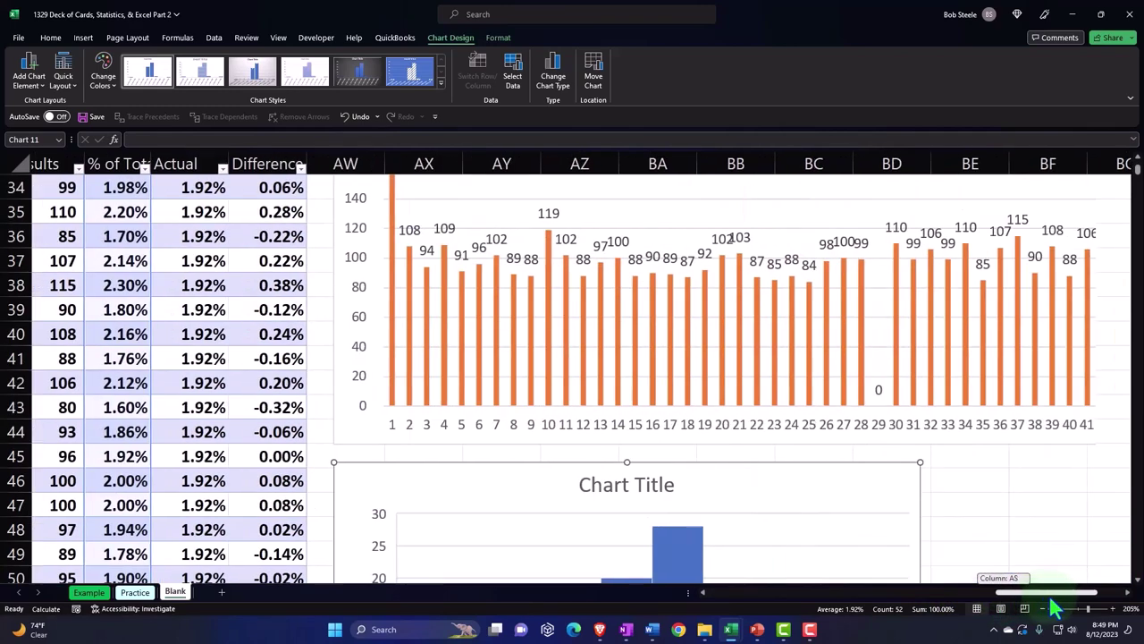
scroll(756, 454, down, 2)
click(488, 342)
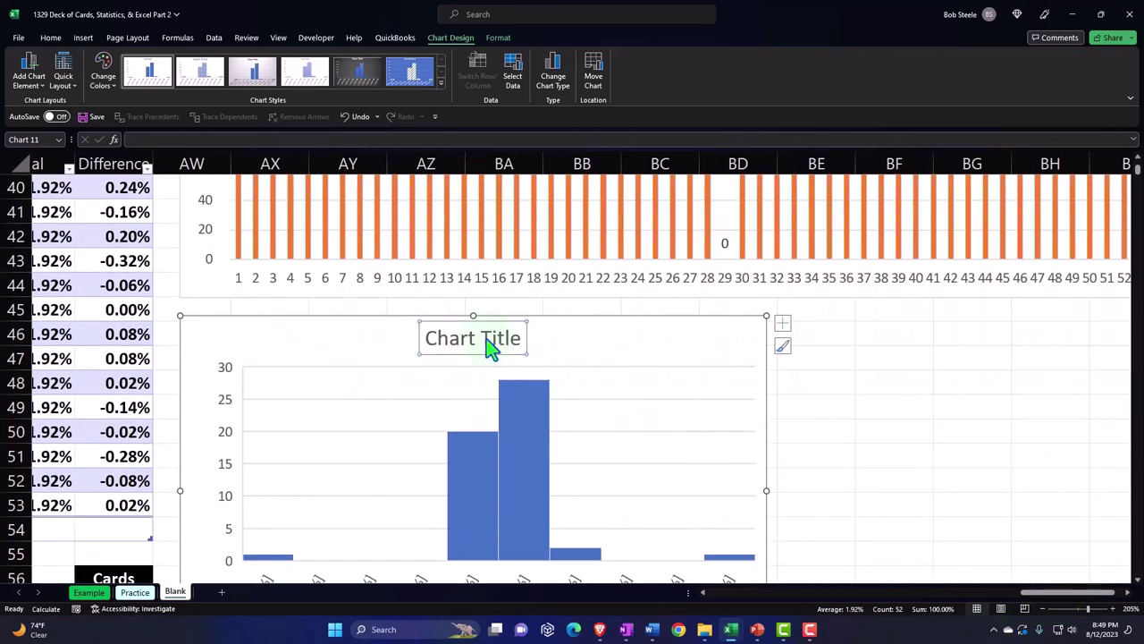
key(Delete)
Examine the % of Total histogram's bins against the average in the table's total row, and compare it with the charts above.
scroll(486, 345, down, 2)
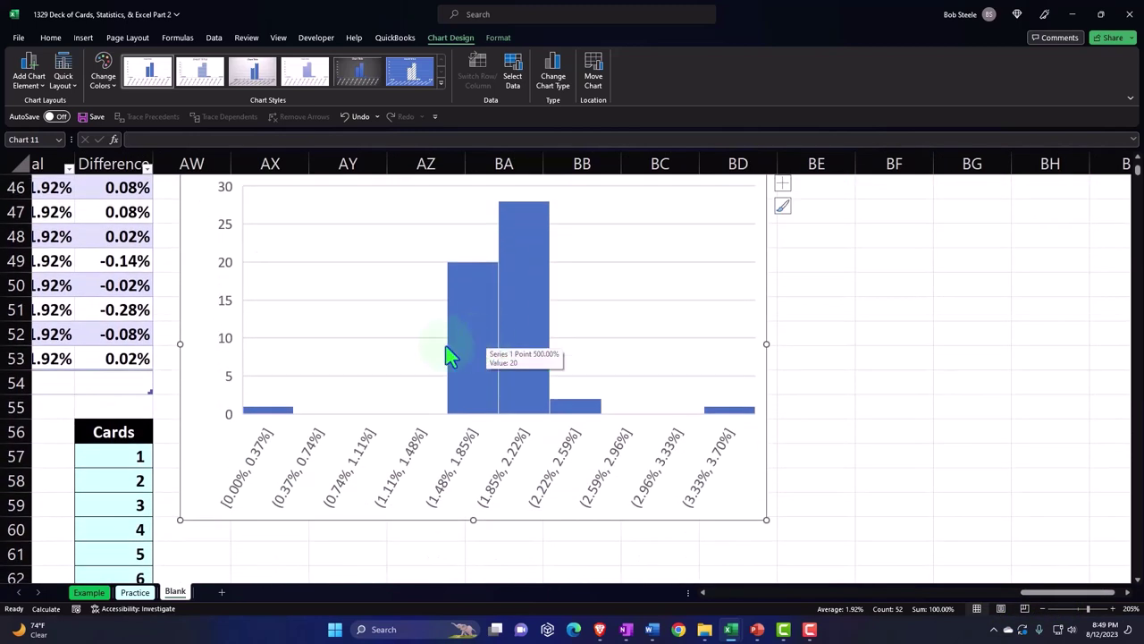
scroll(705, 600, left, 1)
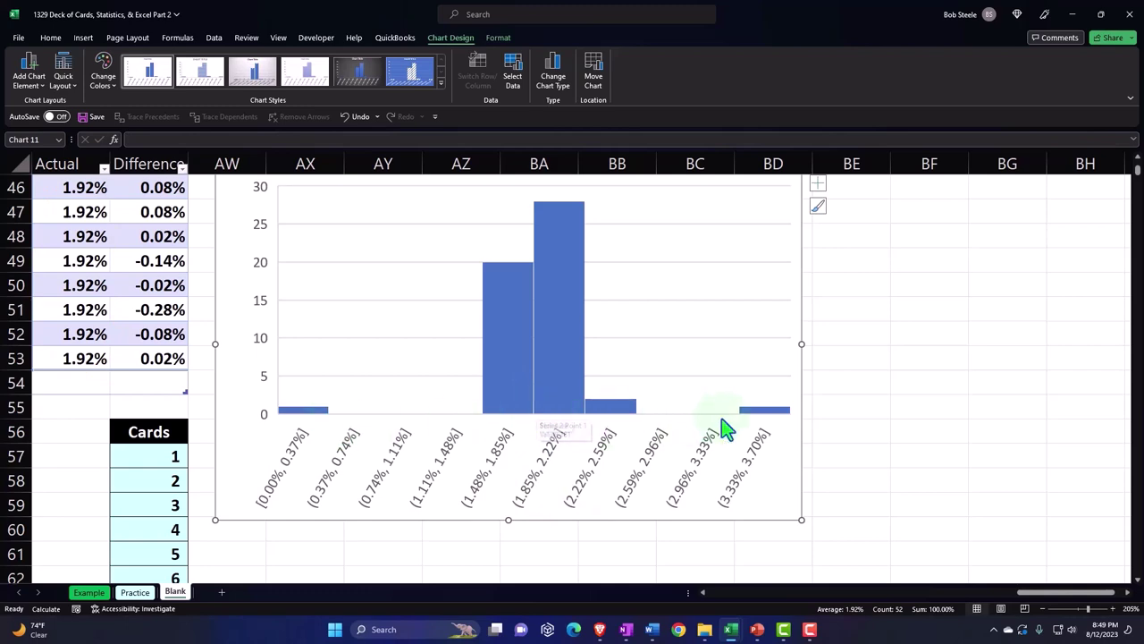
drag(1034, 593, 1009, 605)
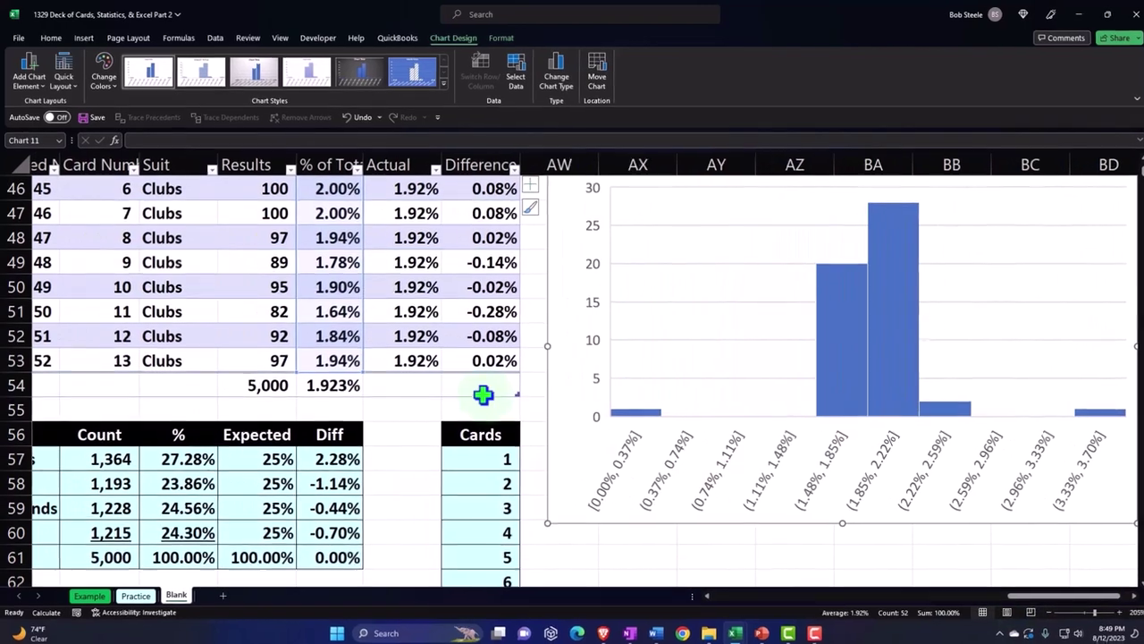
click(408, 388)
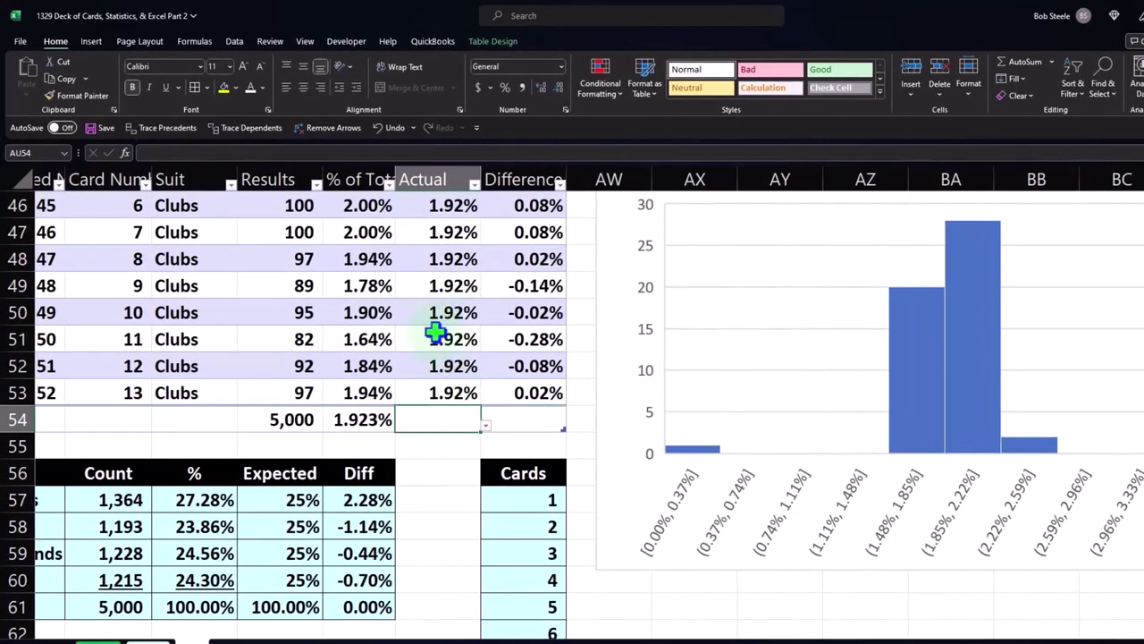
click(368, 419)
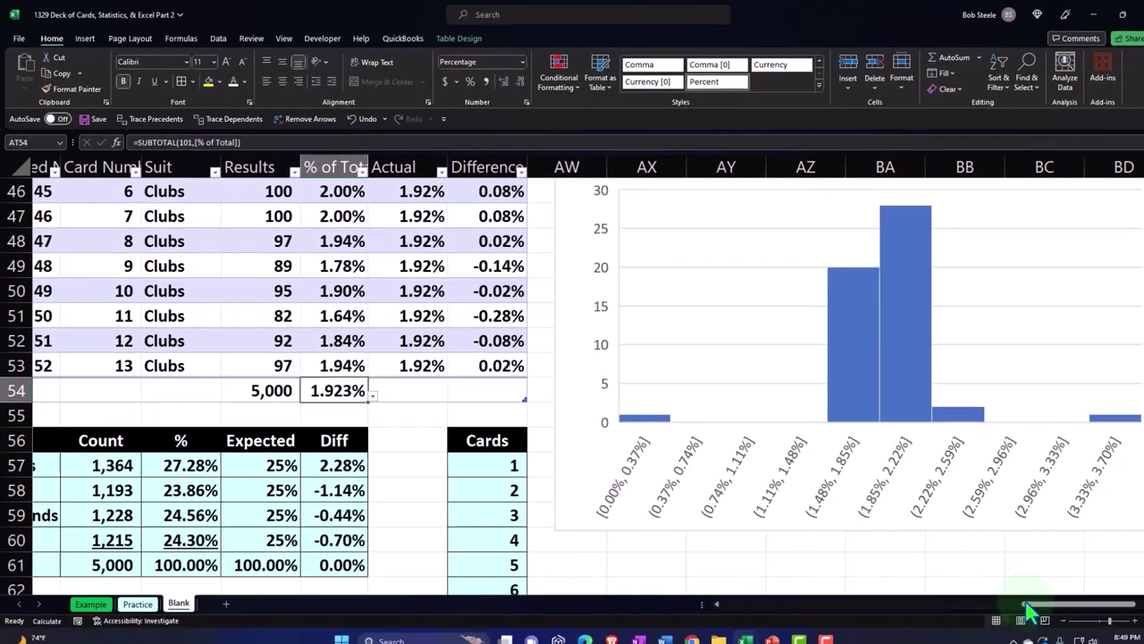
drag(1016, 594, 1033, 602)
scroll(856, 394, up, 7)
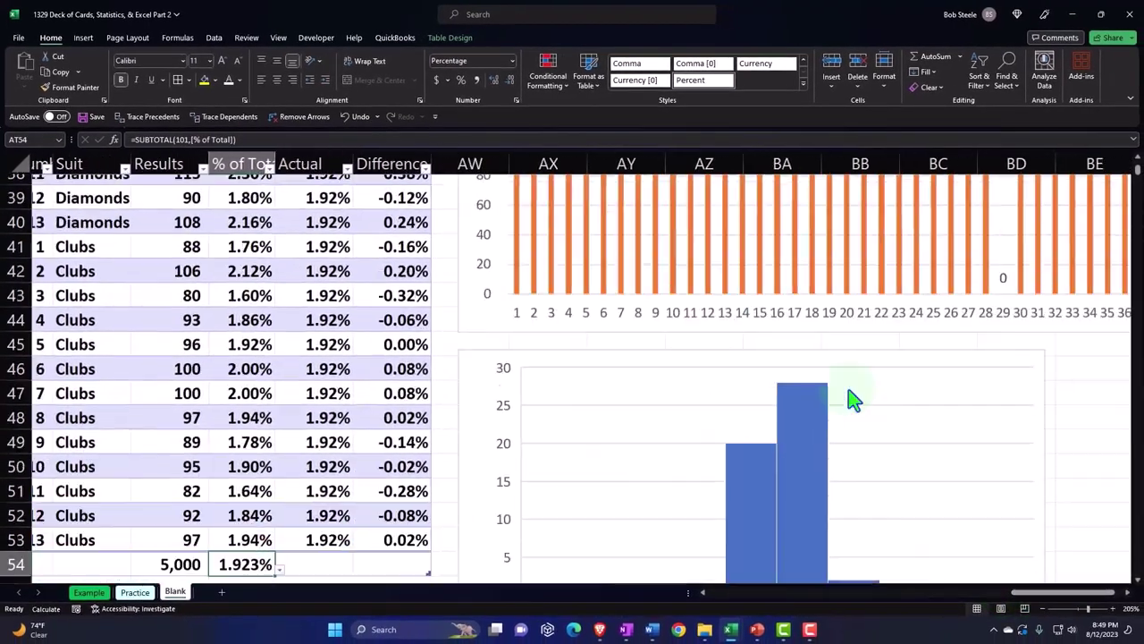
scroll(848, 391, up, 8)
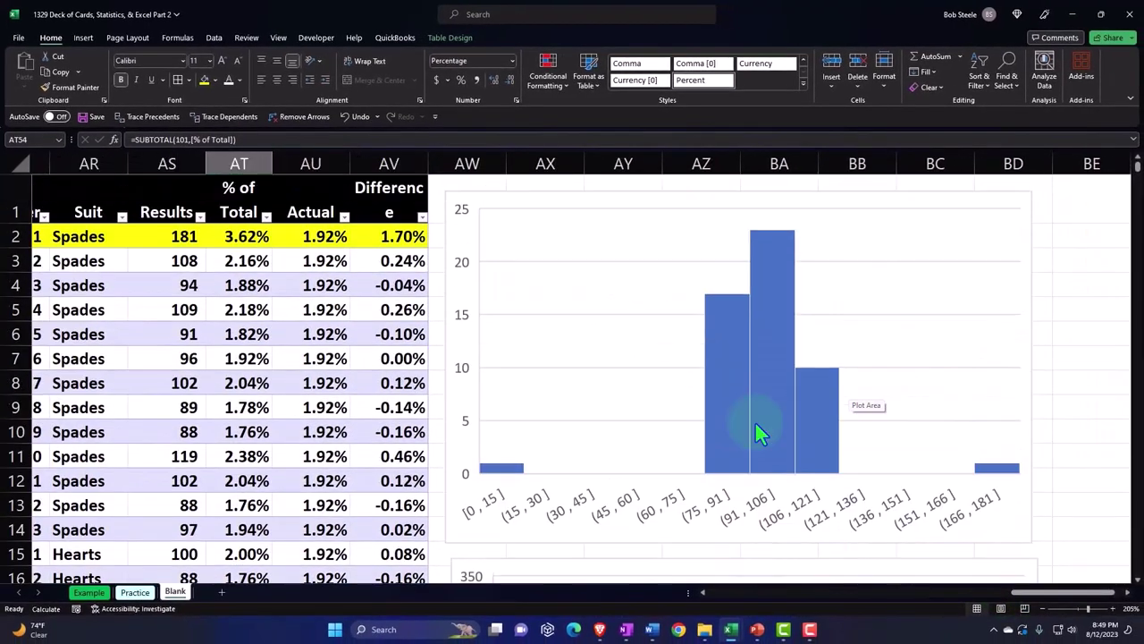
Review the copied card table and the suit summary with counts, percentages and differences below it.
click(371, 351)
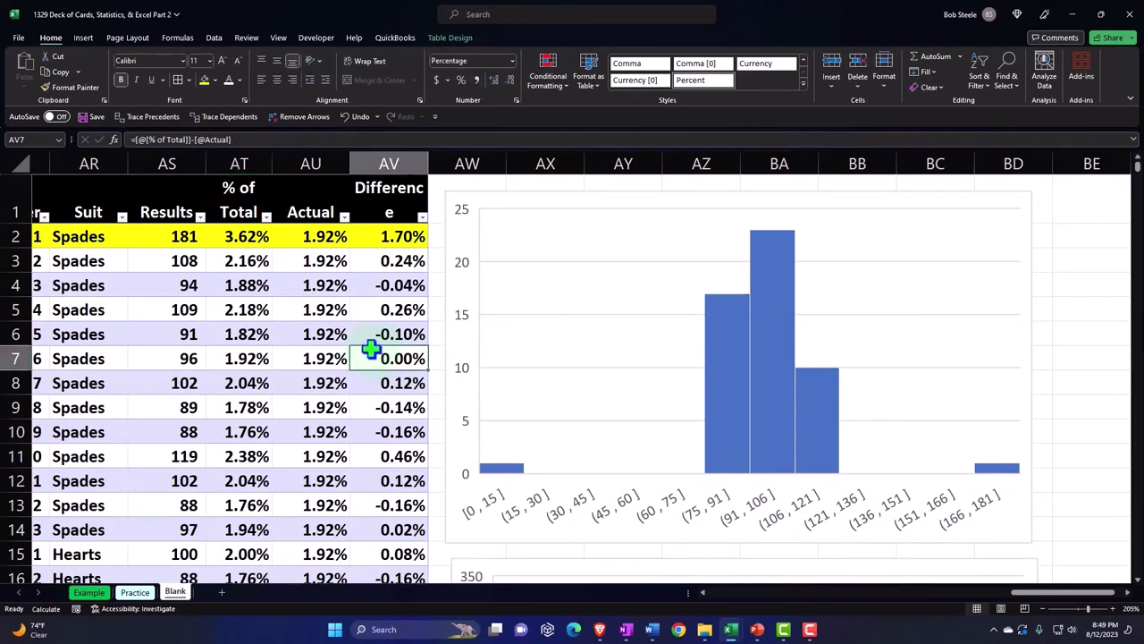
key(Left)
key(Left)
key(Left)
key(Left)
key(Left)
key(Left)
key(Left)
key(Left)
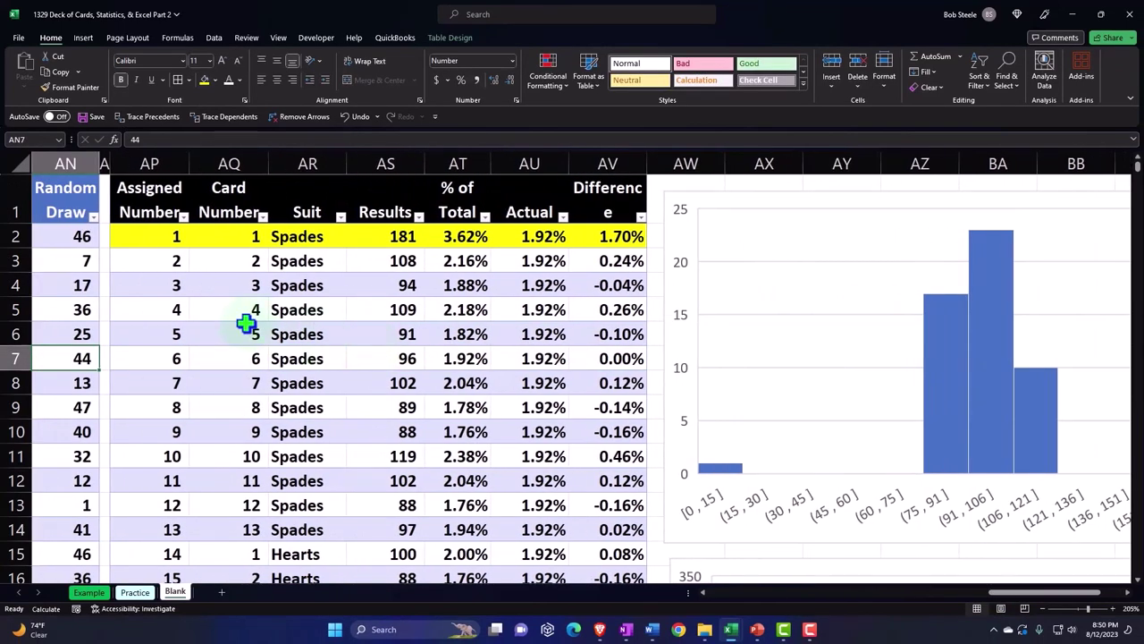
scroll(245, 323, down, 17)
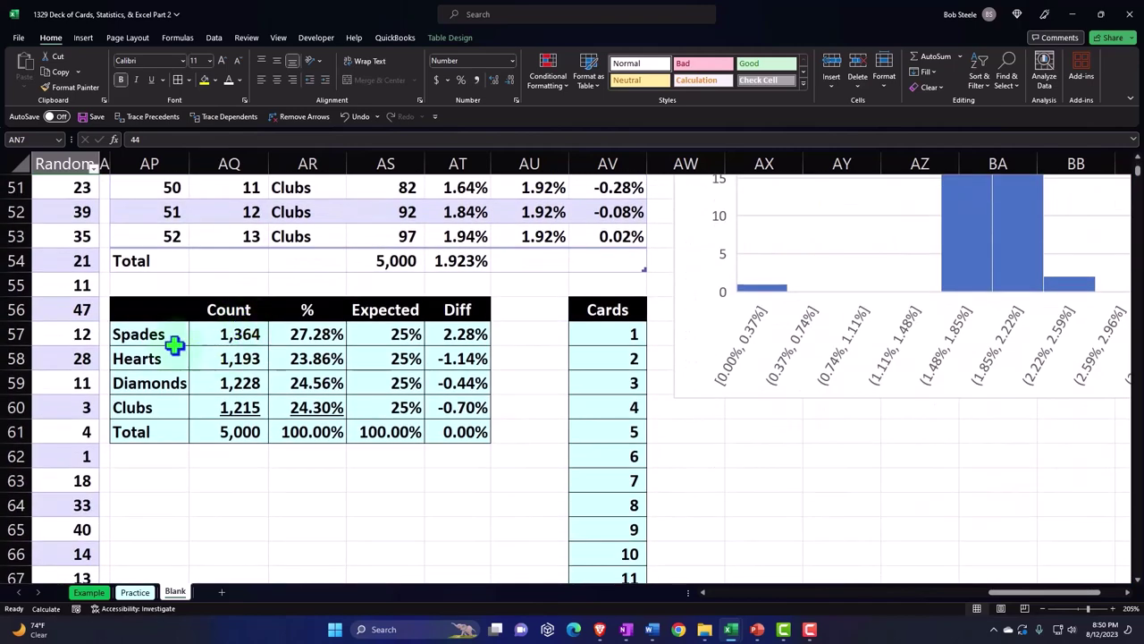
Check the formulas behind the Spades row's count and percentage in the suit summary below the card table.
click(225, 337)
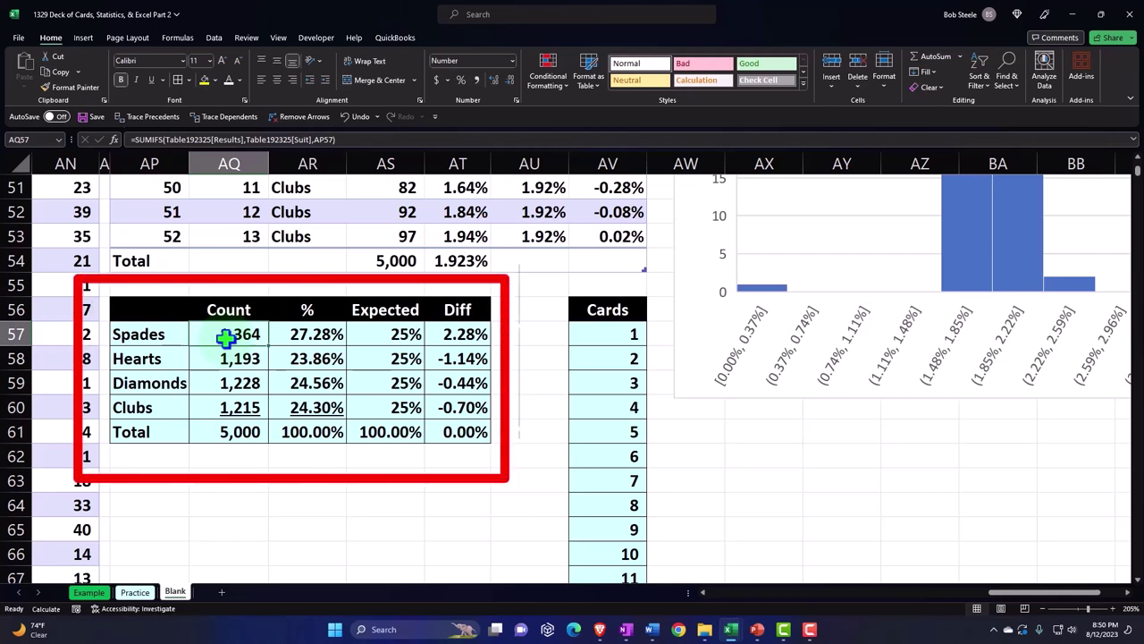
key(Down)
key(Down)
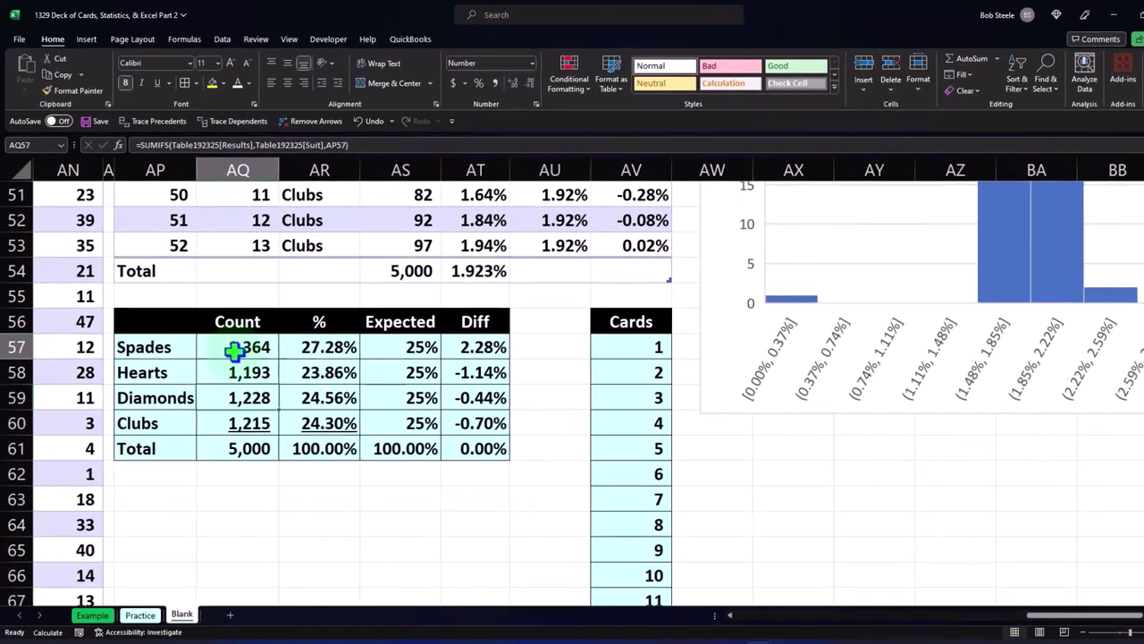
double_click(225, 337)
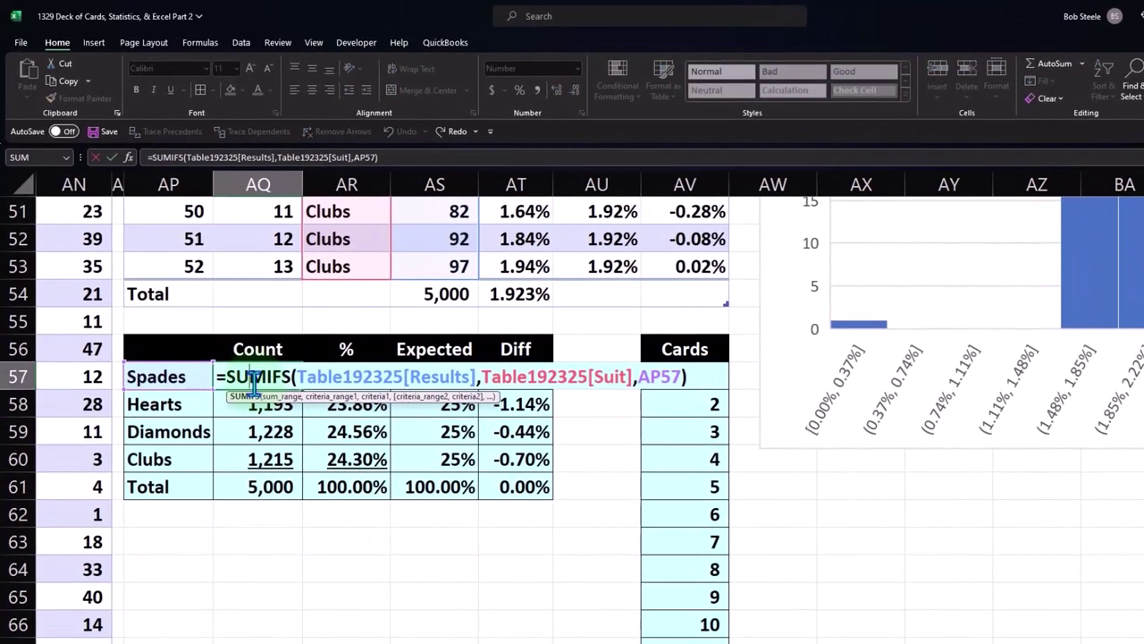
key(Return)
click(340, 376)
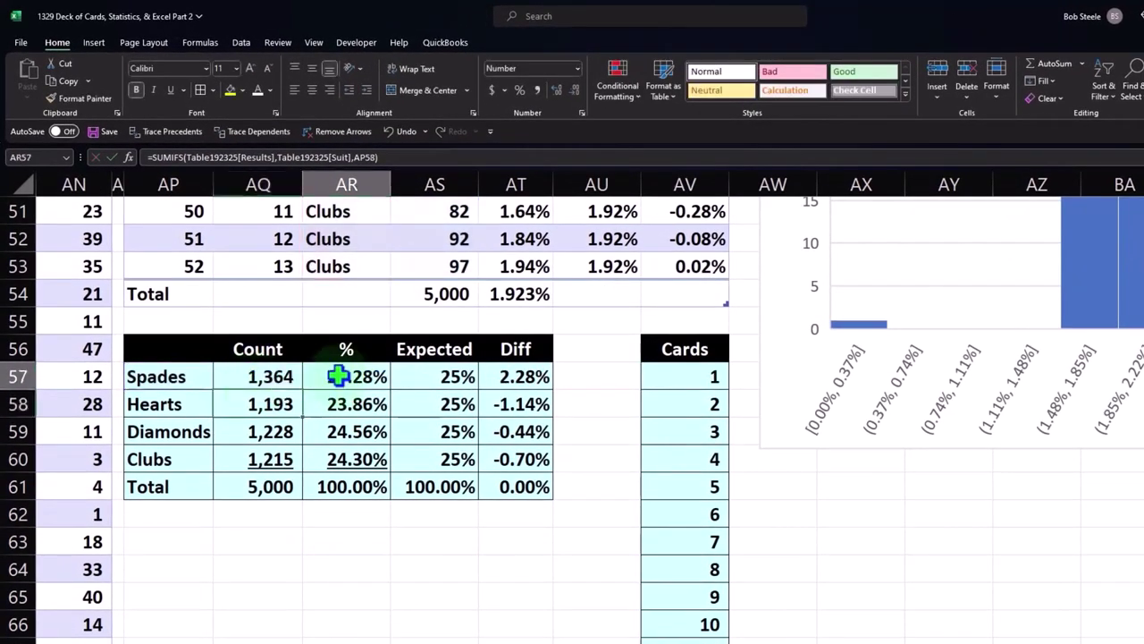
double_click(339, 376)
key(Return)
Enter =1/4 as the expected share for Spades and check the formula behind the row's difference.
click(433, 374)
text(=1/4)
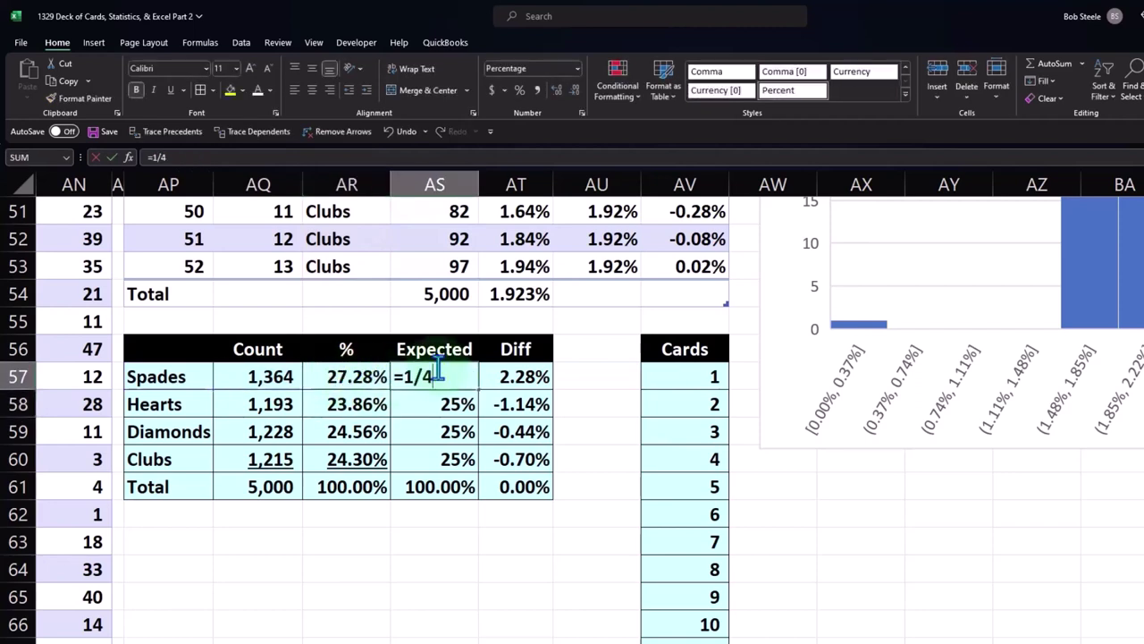
key(Return)
click(514, 374)
double_click(512, 375)
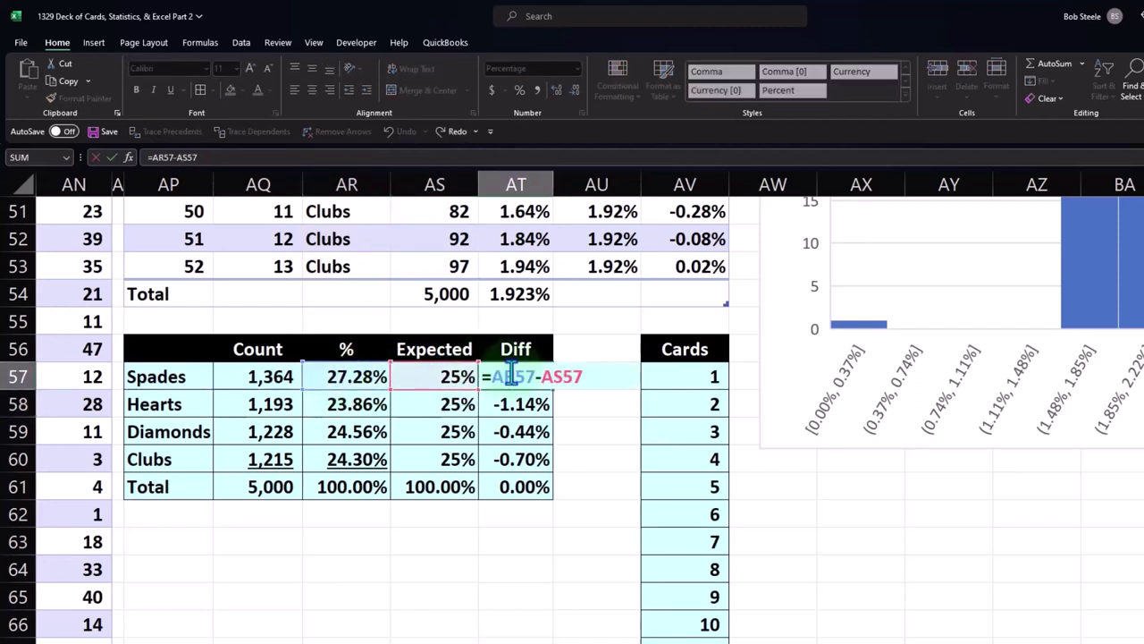
key(Return)
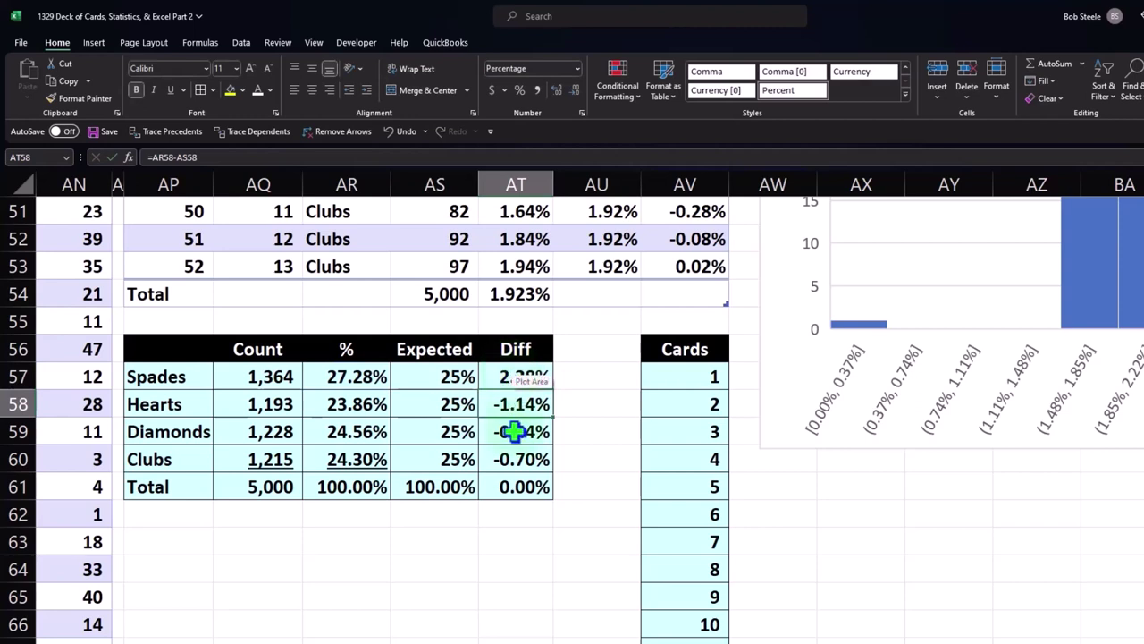
Recheck the SUMIFS formula behind the Spades count, leaving it as it is.
click(485, 575)
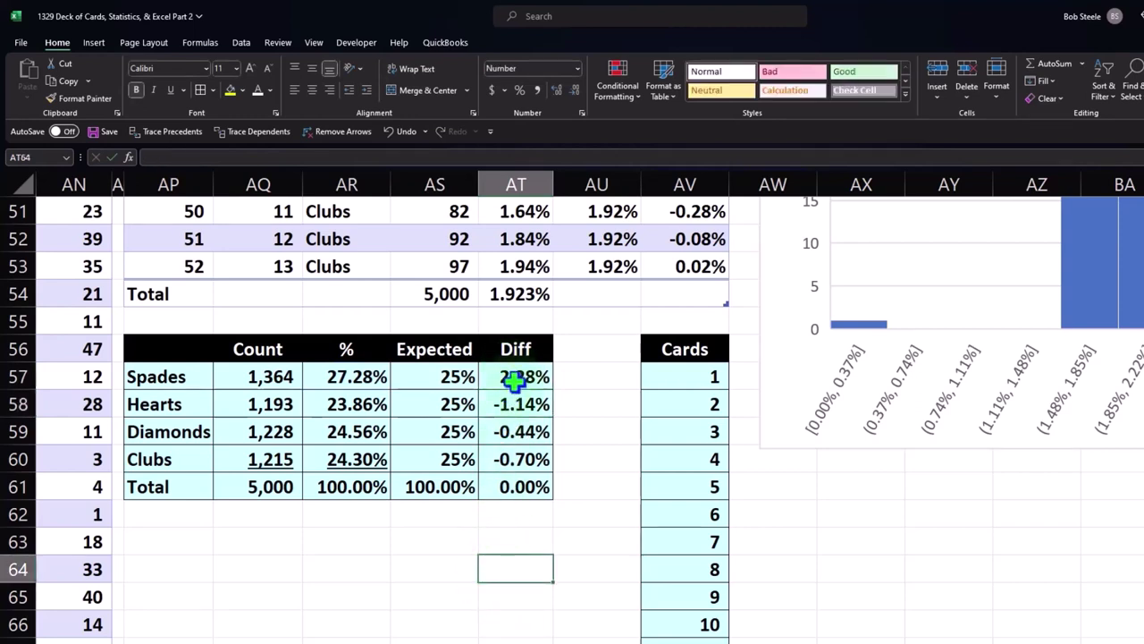
double_click(273, 377)
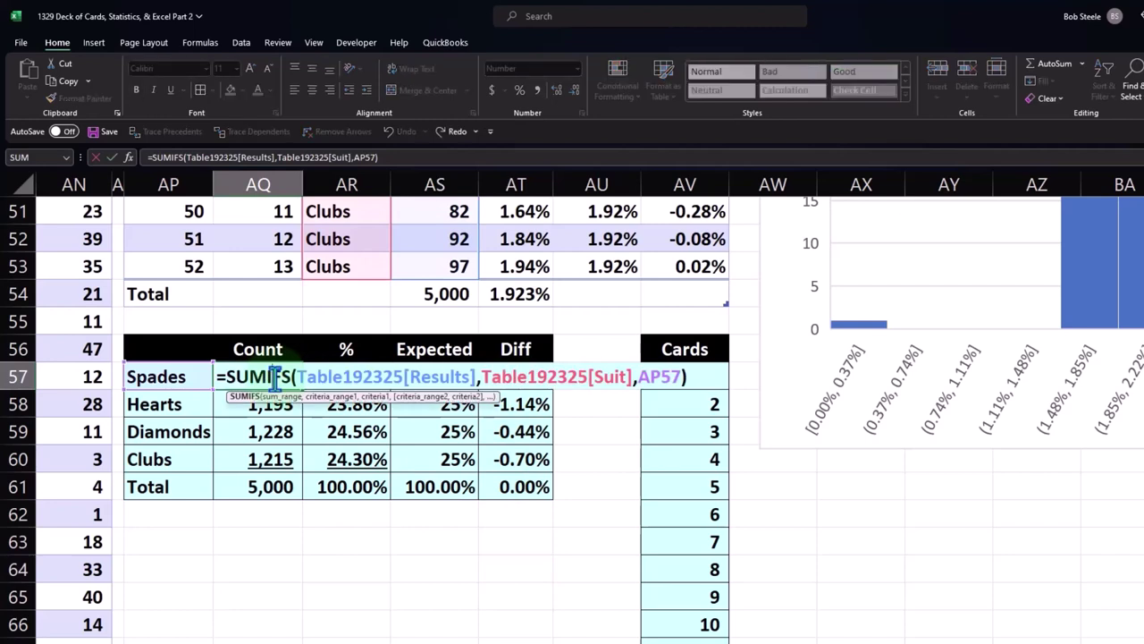
key(Return)
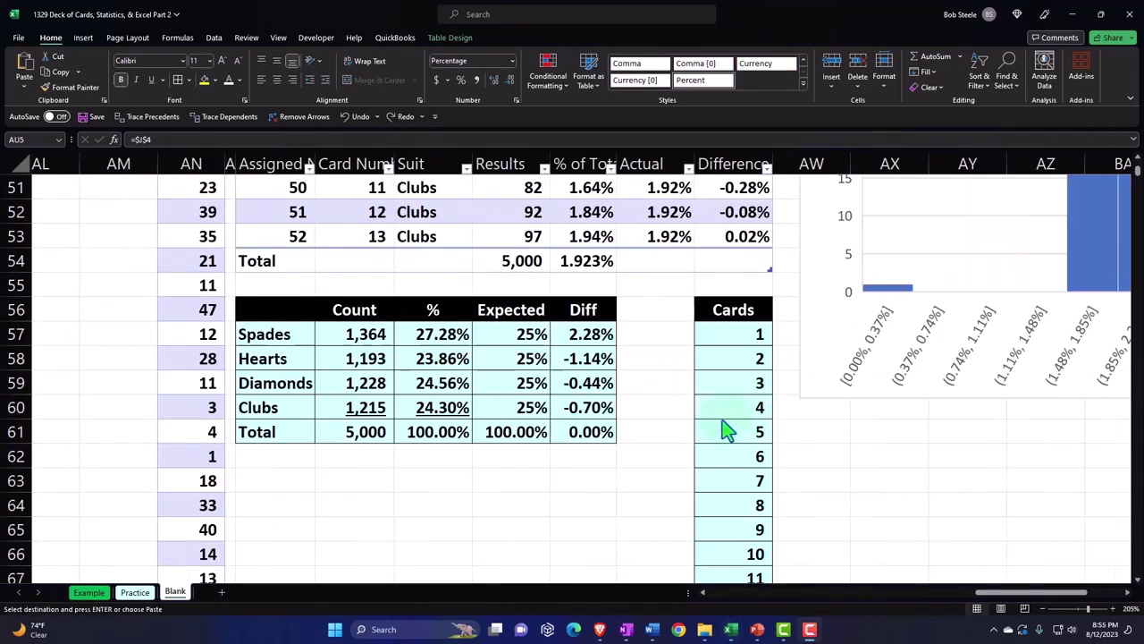
Compare the tampered deck's card table with the earlier results table and histogram starting at column T.
scroll(729, 430, up, 17)
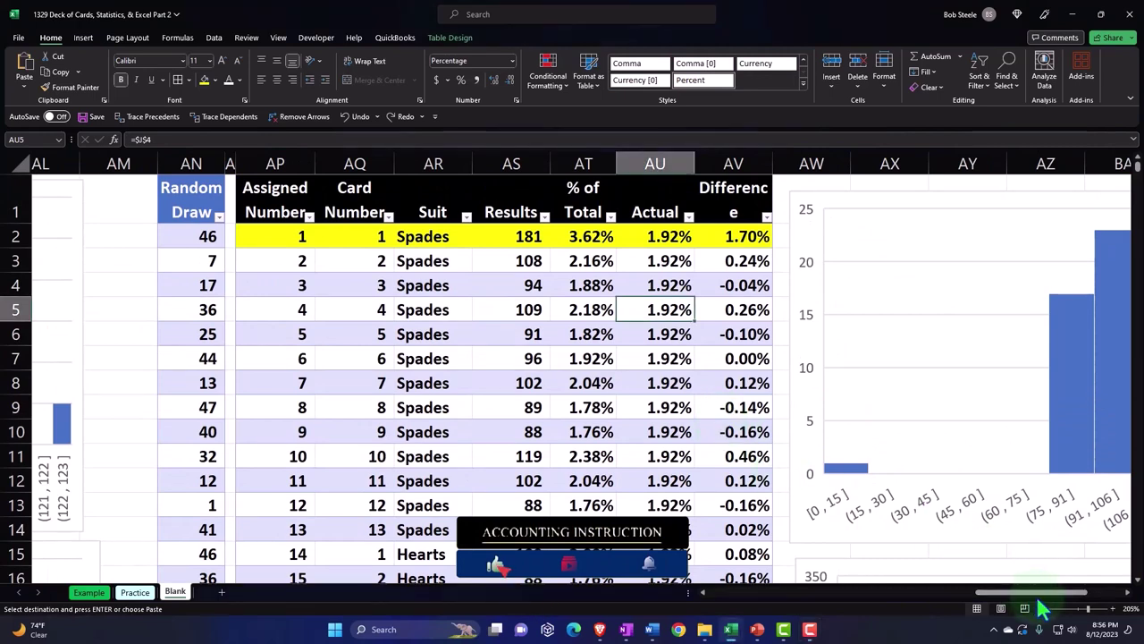
mouse_move(1043, 597)
mouse_down()
mouse_move(1076, 633)
mouse_move(946, 635)
mouse_move(894, 617)
mouse_move(916, 618)
mouse_up()
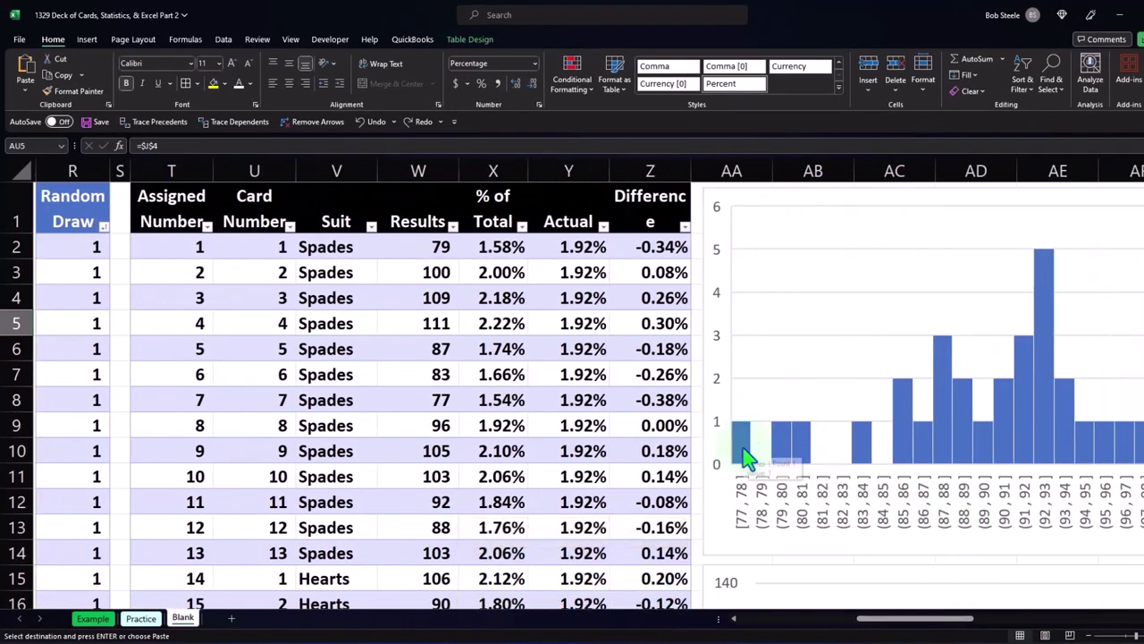